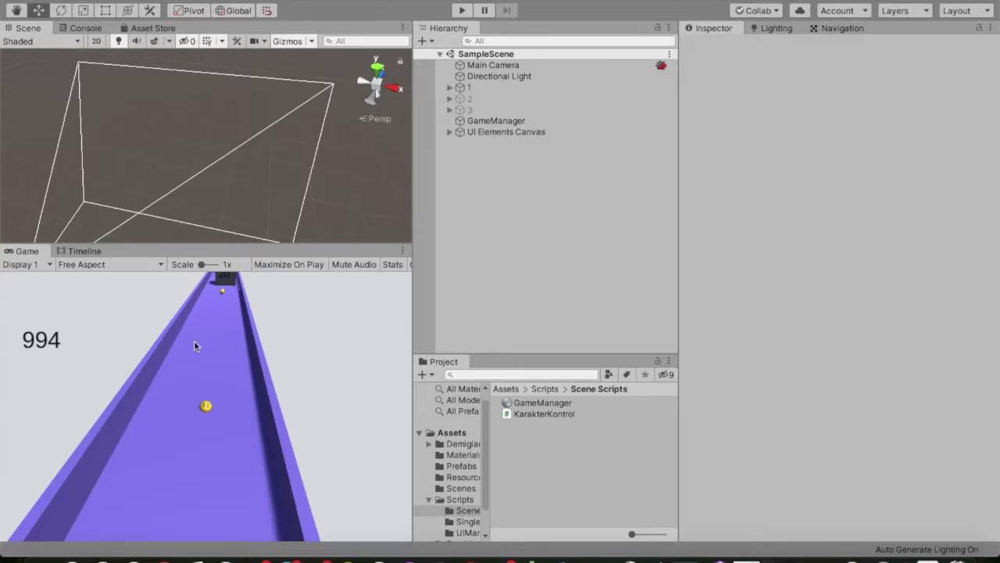
- Open the YoutubeBallRun project from the launcher and play-test it briefly
{"action": "key", "text": "shift+space"}
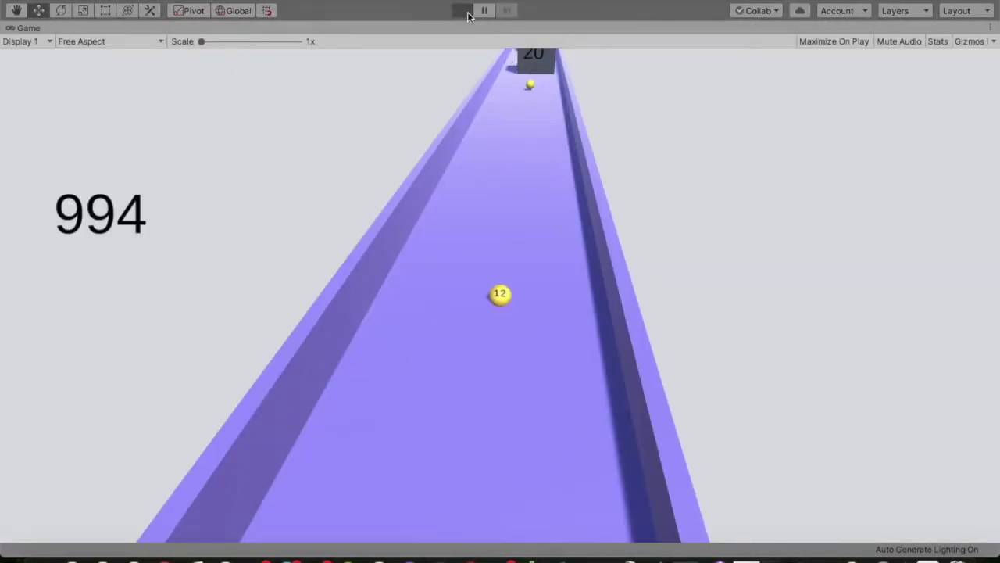
{"action": "left_click", "coordinate": [746, 556]}
{"action": "scroll", "coordinate": [602, 360], "scroll_direction": "down", "scroll_amount": 1}
{"action": "left_click", "coordinate": [404, 343]}
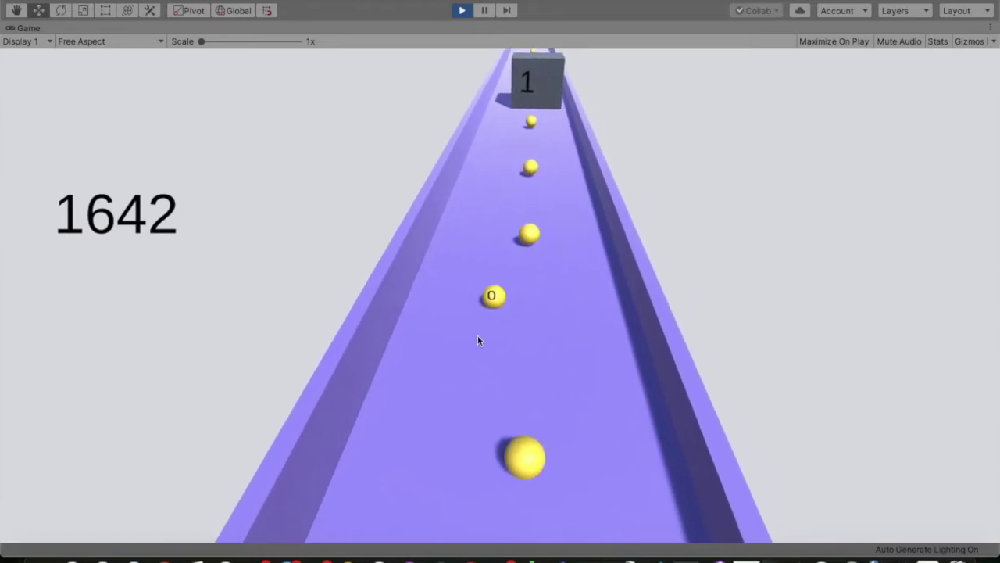
{"action": "left_click", "coordinate": [462, 11]}
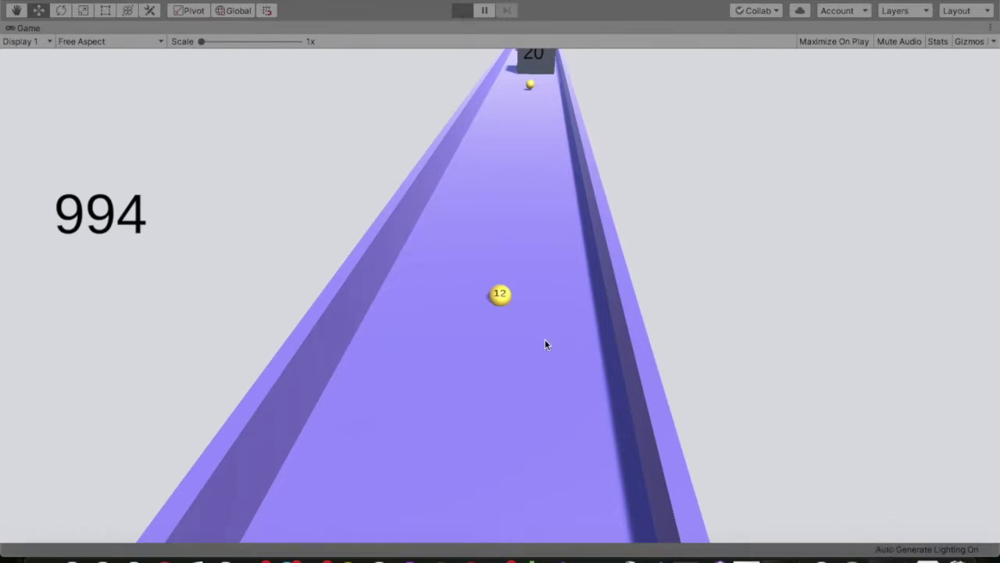
{"action": "key", "text": "ctrl+p"}
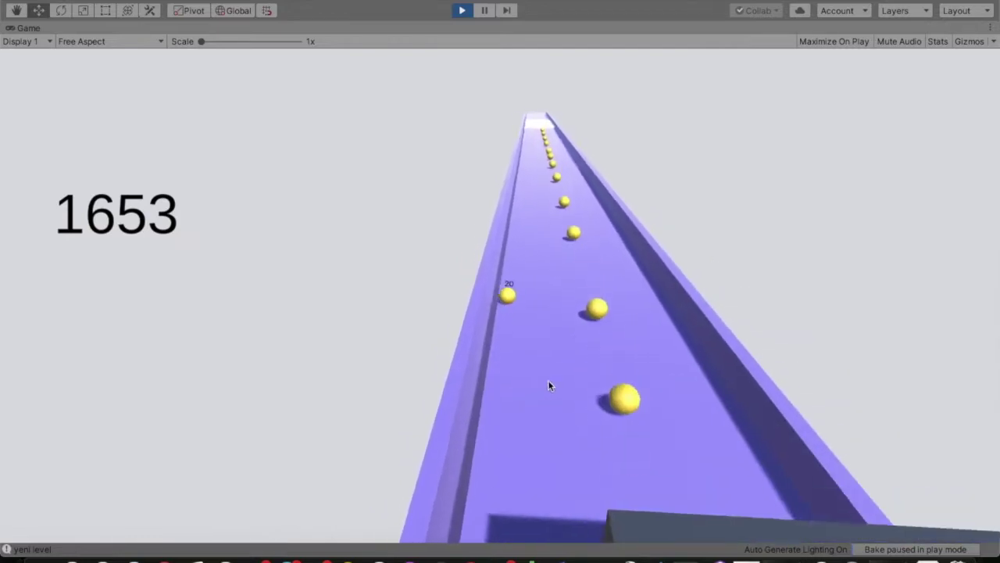
{"action": "key", "text": "ctrl+p"}
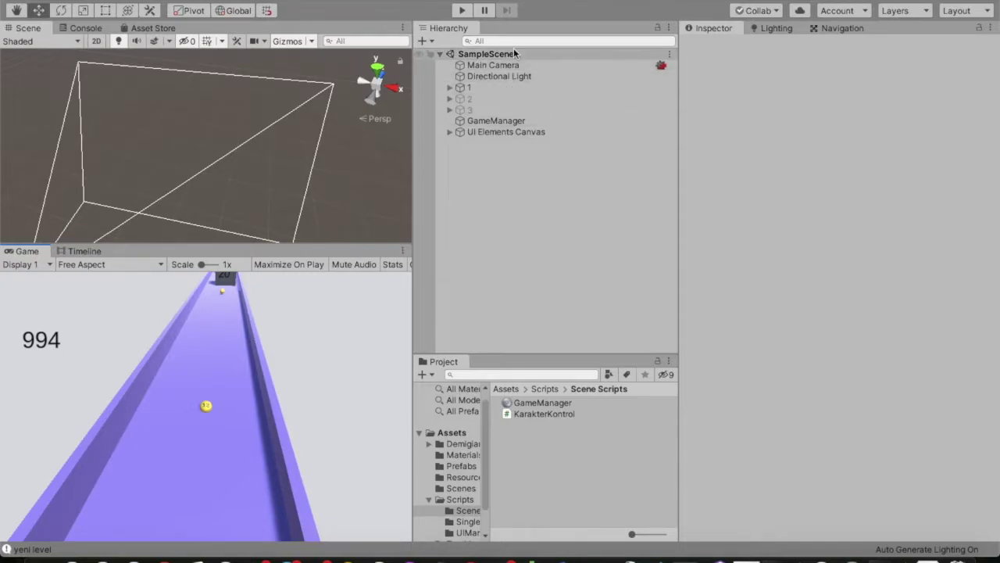
- Inspect the Karakter Takip and Timeline objects, dismiss the update notice, and quit without saving
{"action": "left_click", "coordinate": [76, 252]}
{"action": "left_click", "coordinate": [449, 86]}
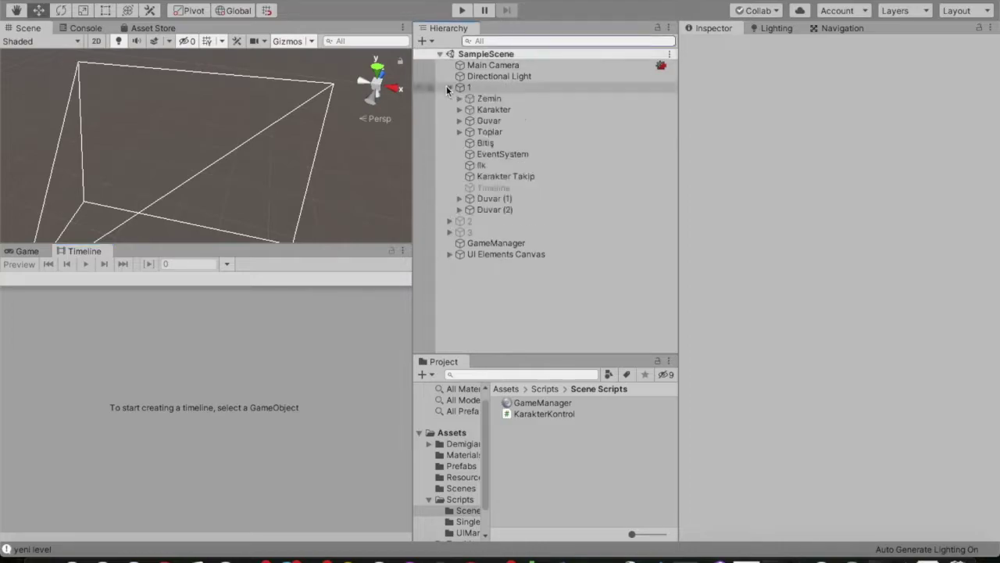
{"action": "left_click", "coordinate": [500, 176]}
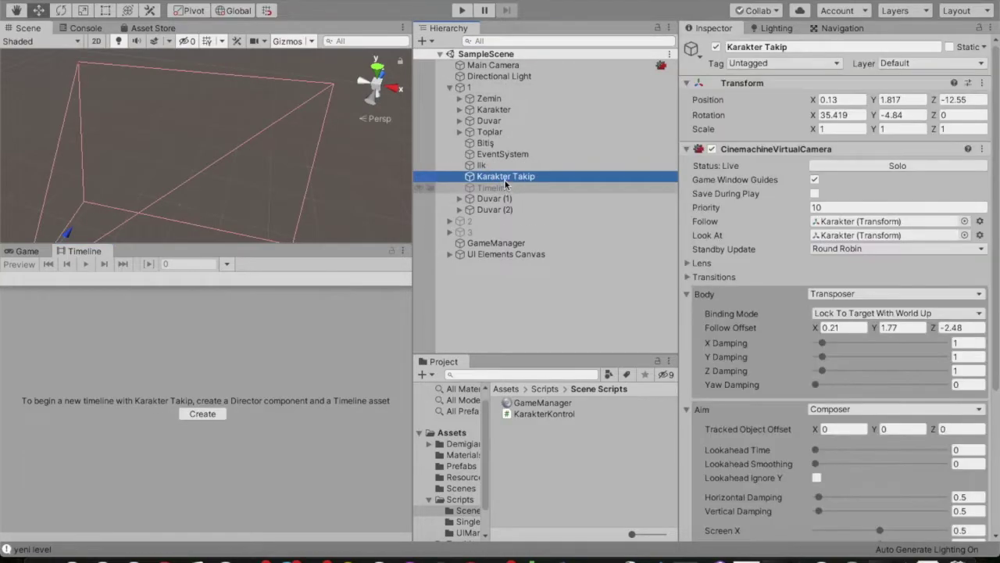
{"action": "left_click", "coordinate": [500, 189]}
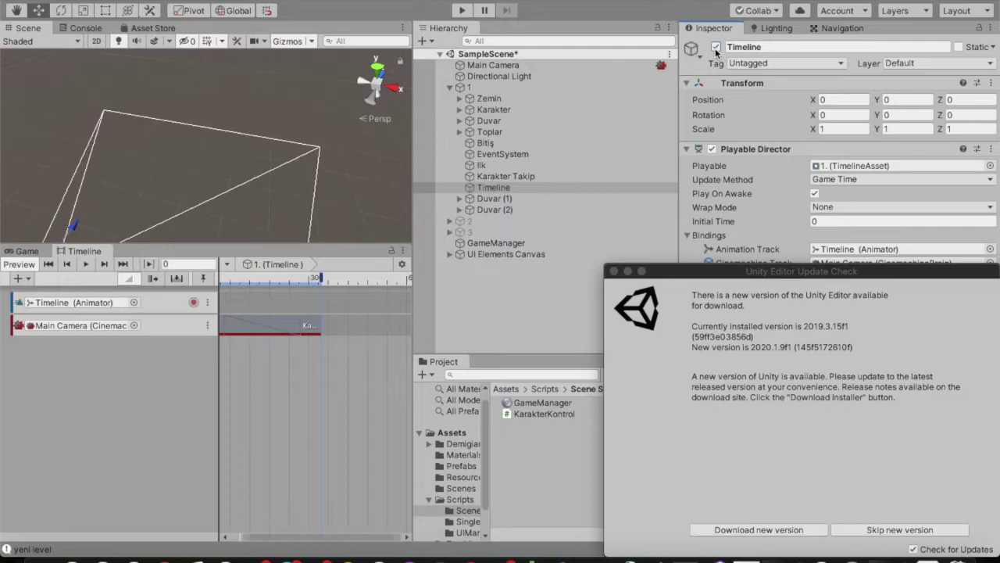
{"action": "left_click", "coordinate": [614, 271]}
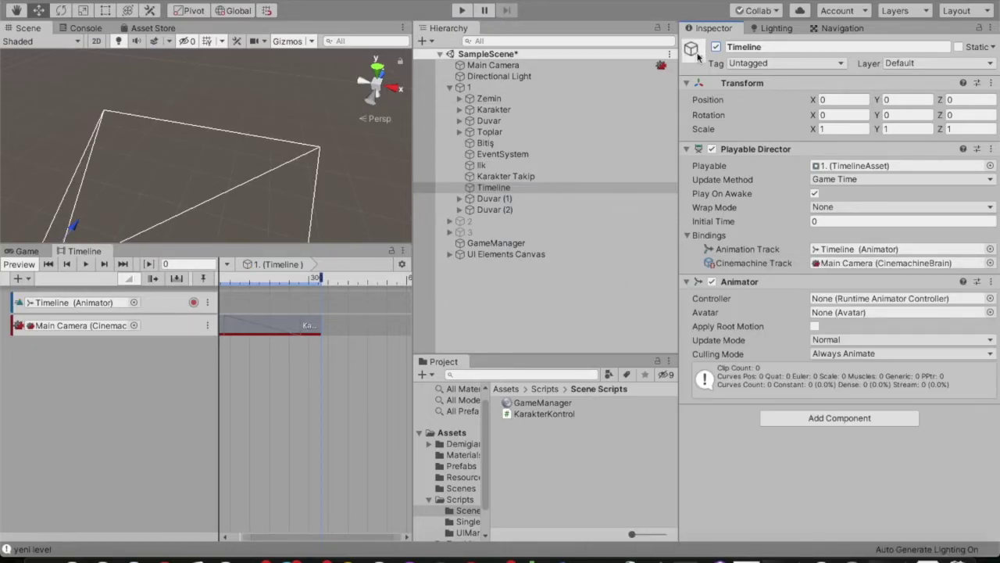
{"action": "key", "text": "super+n"}
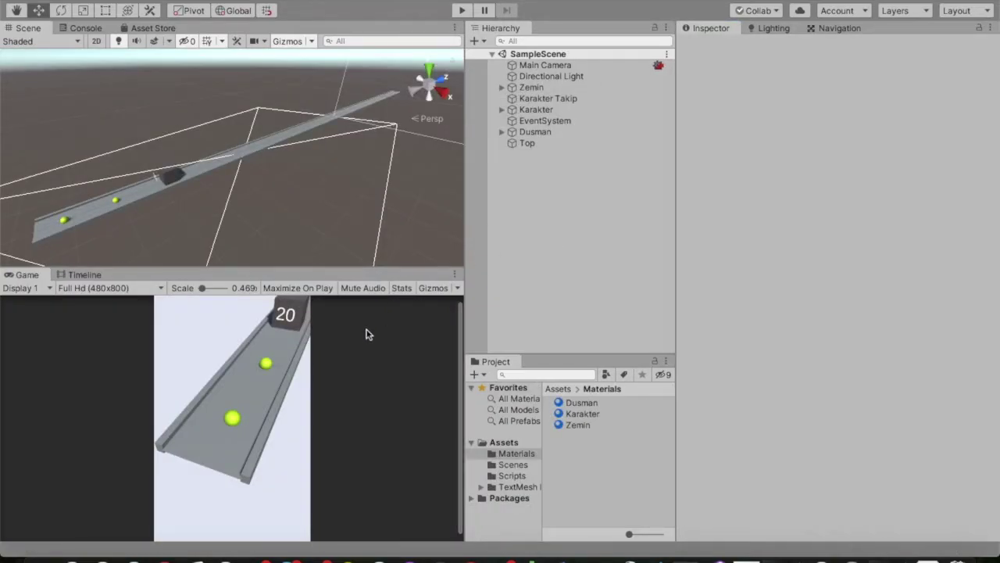
- Look over the grey track and Zemin, then display KarakterKontrol's code from the Scripts folder
{"action": "key", "text": "shift+space"}
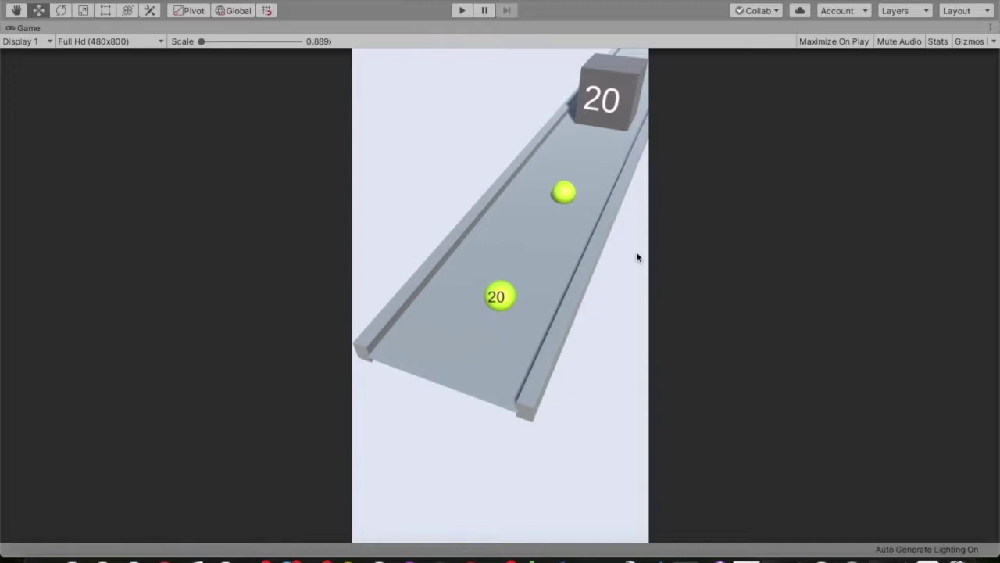
{"action": "key", "text": "shift+space"}
{"action": "left_click_drag", "start_coordinate": [143, 178], "coordinate": [192, 177], "text": "alt"}
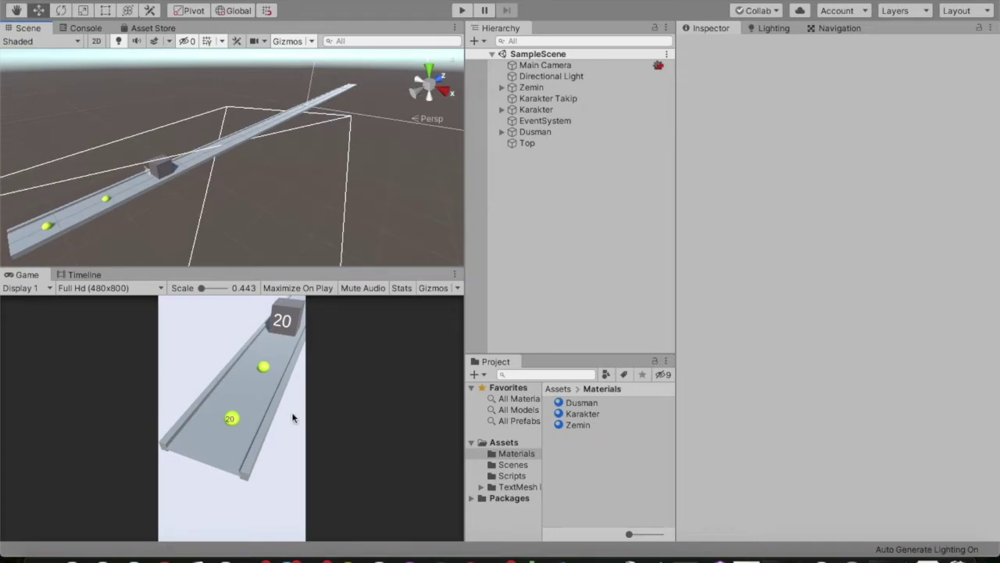
{"action": "left_click", "coordinate": [502, 88]}
{"action": "left_click", "coordinate": [500, 87]}
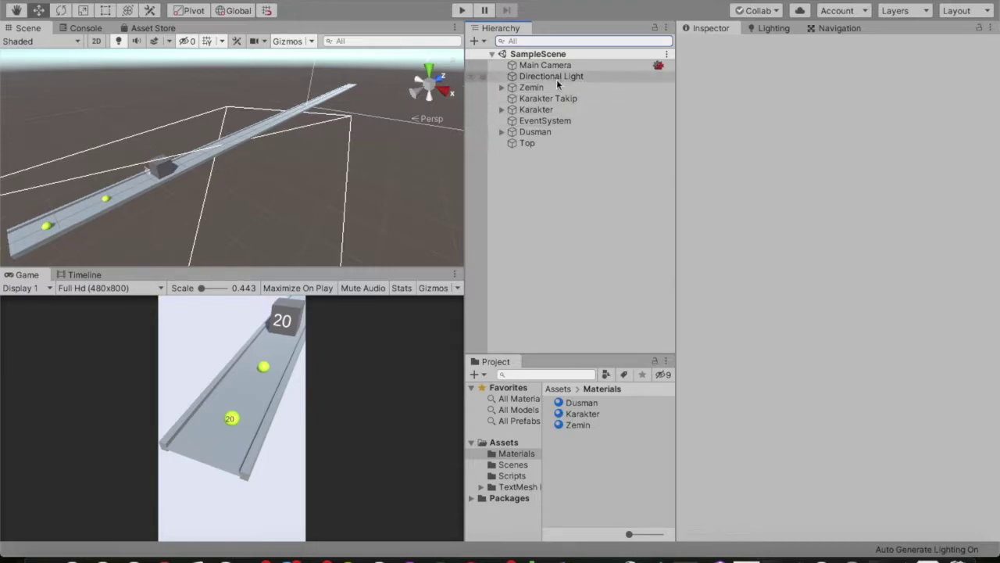
{"action": "left_click", "coordinate": [523, 475]}
{"action": "left_click", "coordinate": [596, 402]}
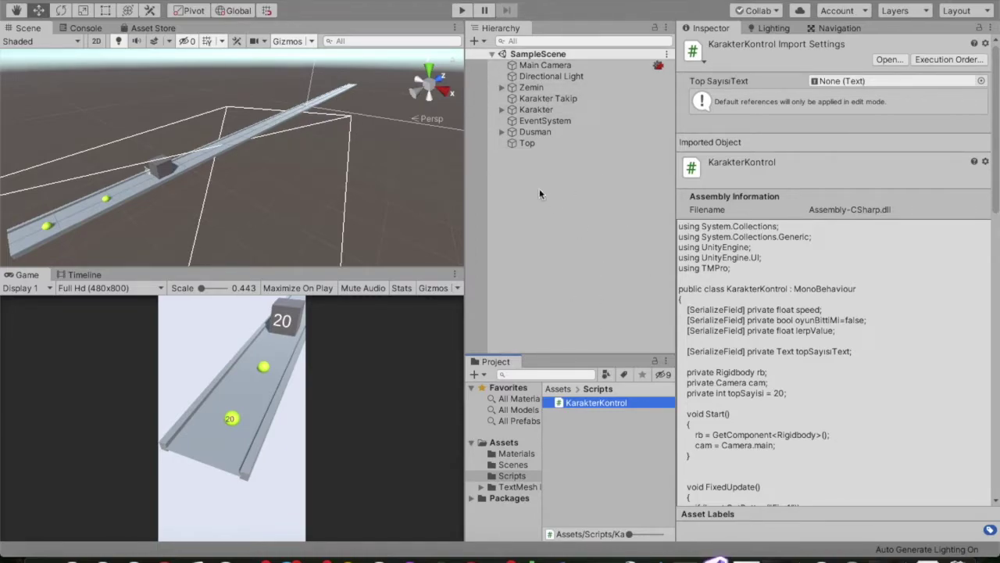
- Create a new empty object in the Hierarchy named 1
{"action": "right_click", "coordinate": [563, 227]}
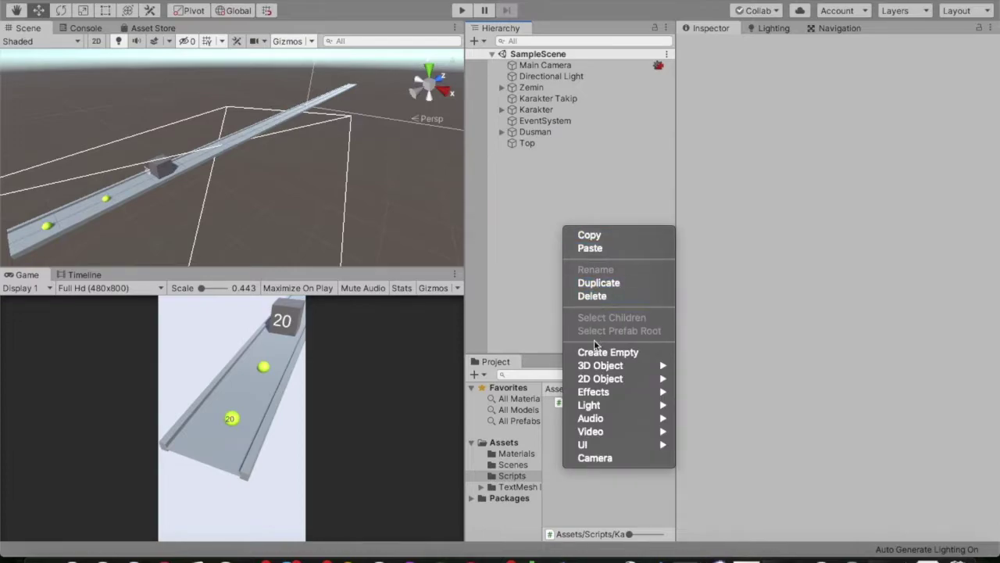
{"action": "left_click", "coordinate": [595, 352]}
{"action": "type", "text": "1"}
{"action": "key", "text": "Return"}
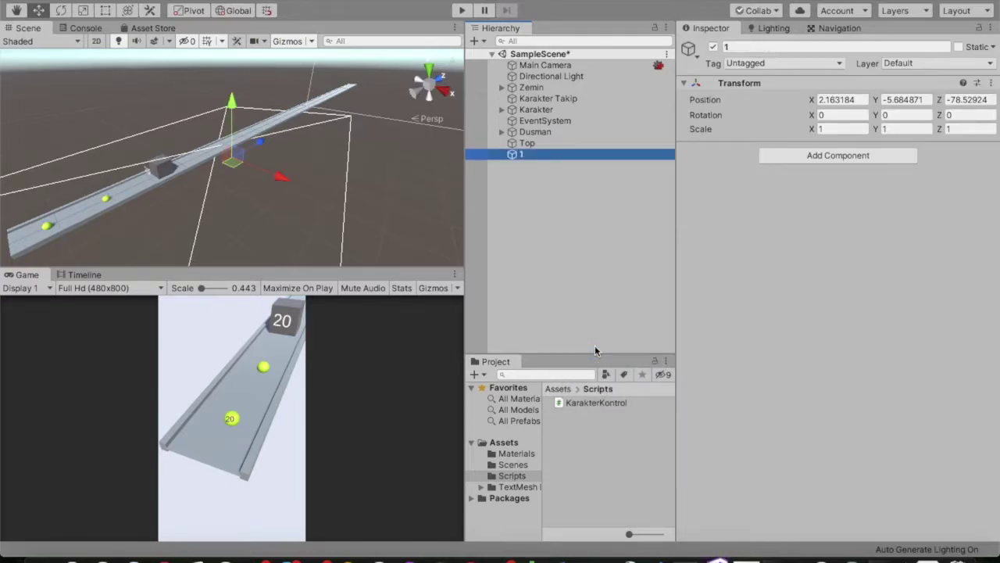
- Parent Zemin through Top under object 1, then toggle its active checkbox off and on
{"action": "left_click", "coordinate": [531, 144]}
{"action": "left_click", "coordinate": [551, 87], "text": "shift"}
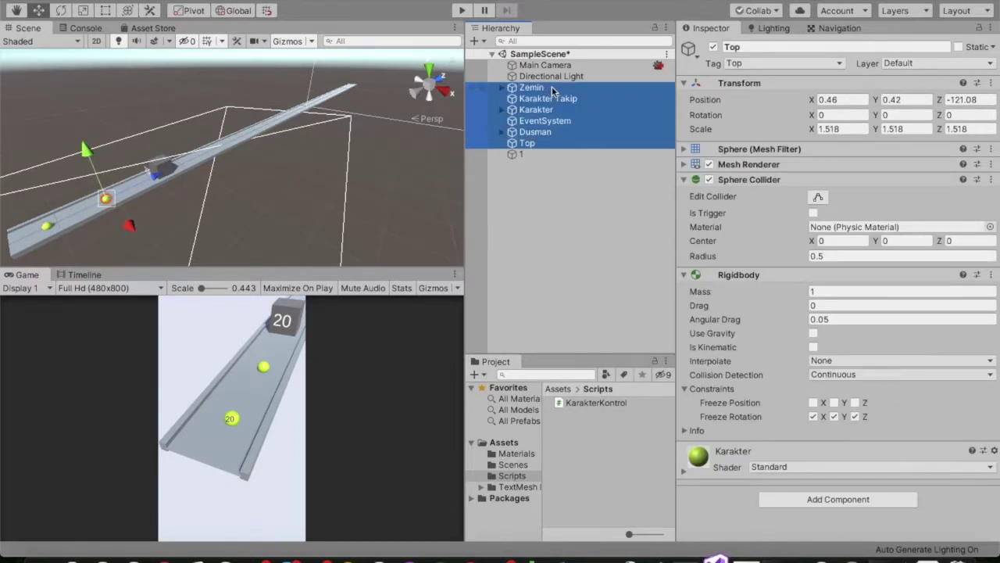
{"action": "left_click", "coordinate": [554, 190]}
{"action": "left_click", "coordinate": [539, 146]}
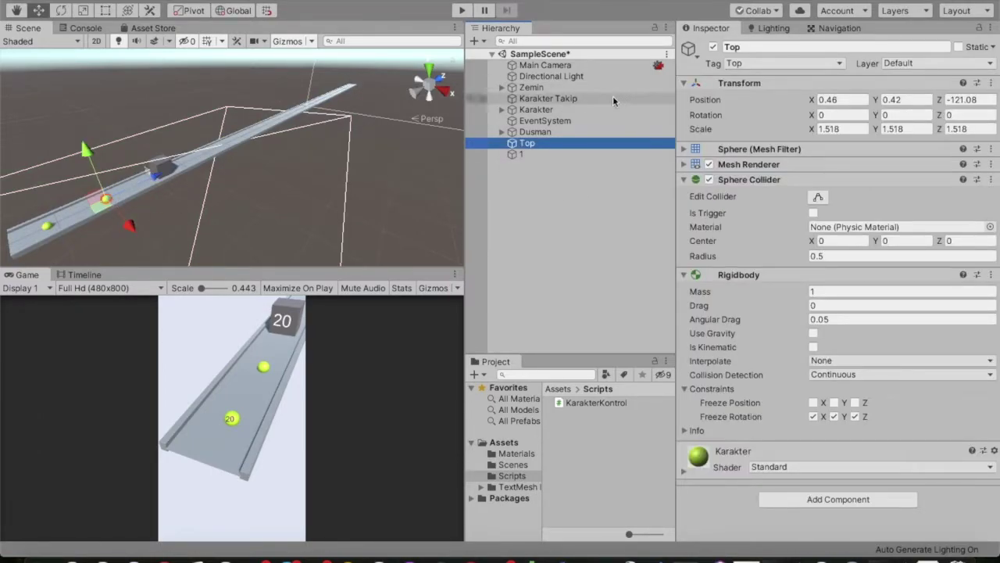
{"action": "left_click", "coordinate": [564, 87], "text": "shift"}
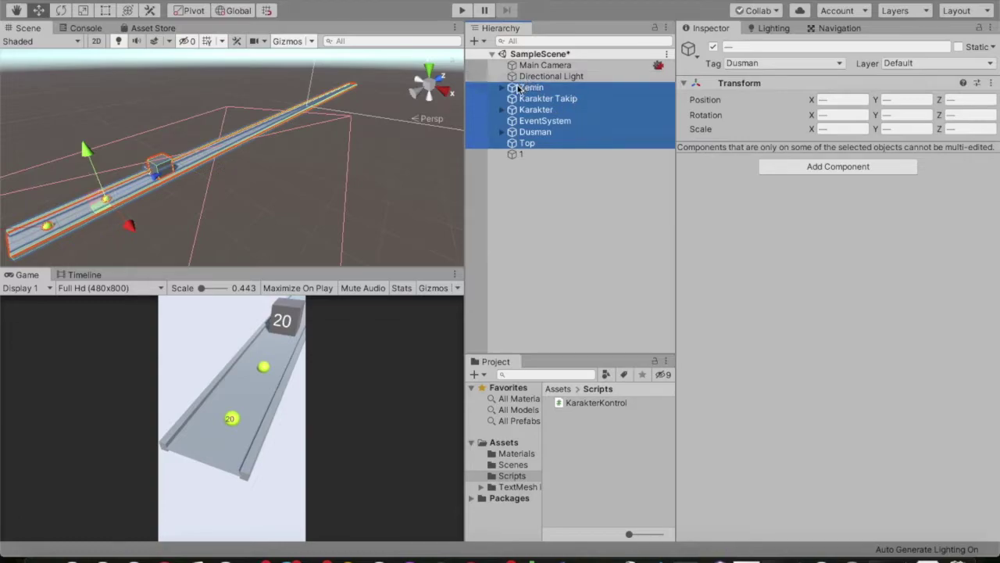
{"action": "left_click_drag", "start_coordinate": [518, 88], "coordinate": [547, 155]}
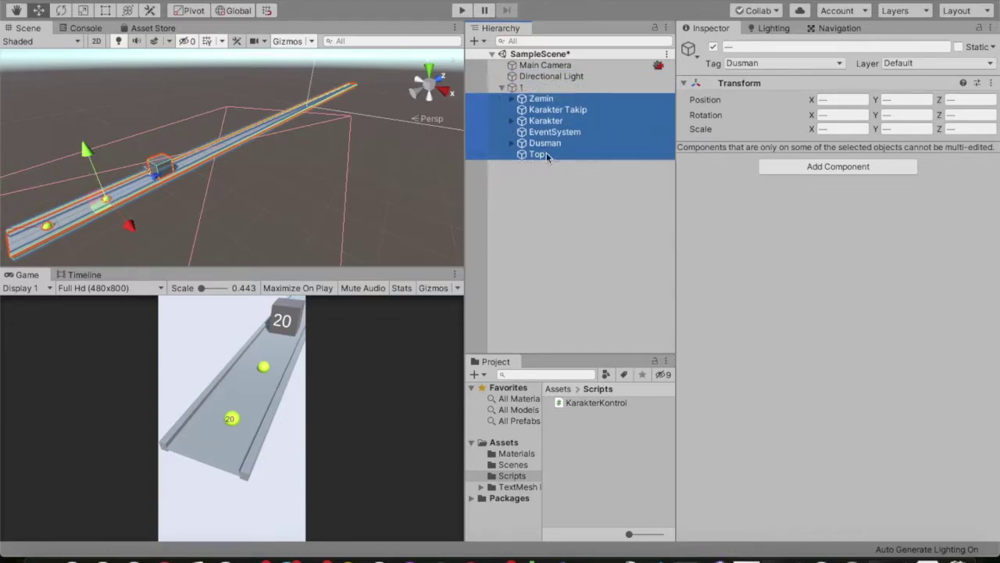
{"action": "left_click", "coordinate": [520, 88]}
{"action": "left_click", "coordinate": [502, 87]}
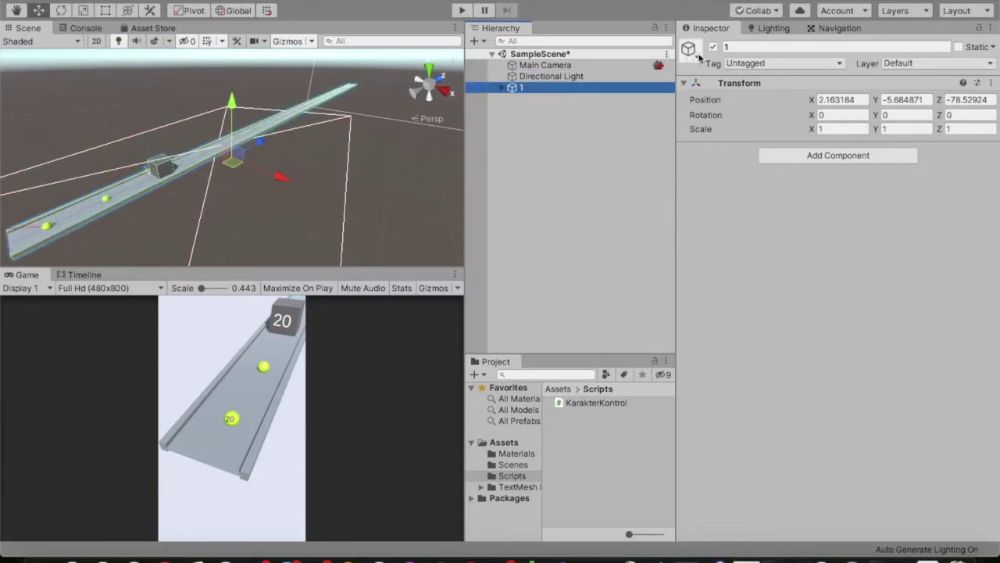
{"action": "left_click", "coordinate": [712, 47]}
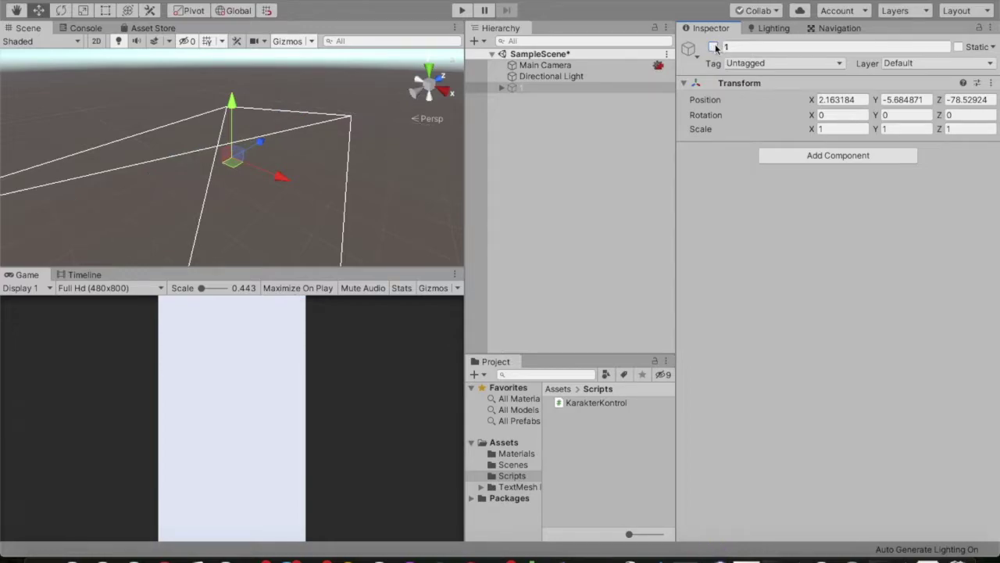
{"action": "left_click", "coordinate": [713, 47]}
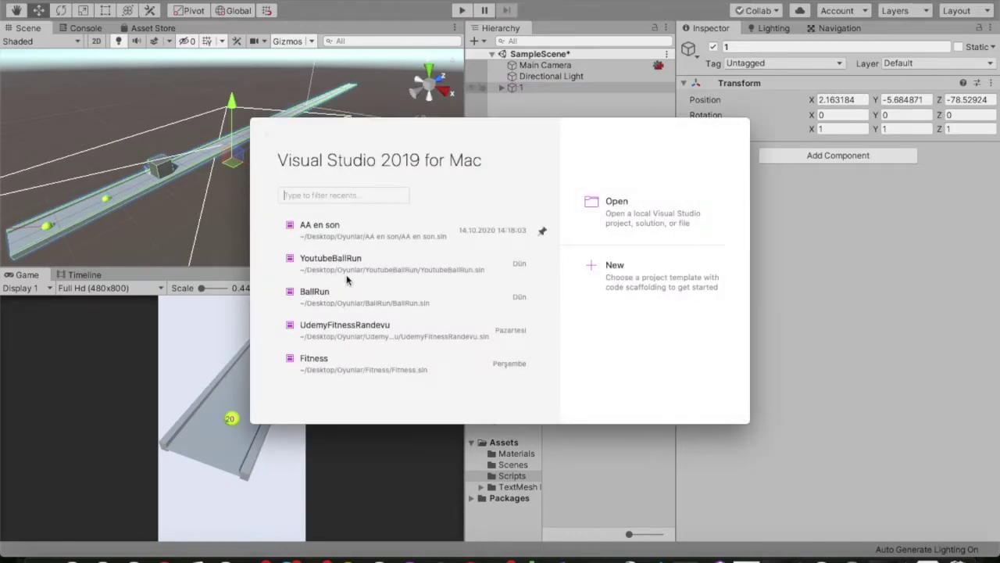
- Play-test the track in Unity, stop it, and close the Visual Studio update dialog
{"action": "left_click", "coordinate": [80, 409]}
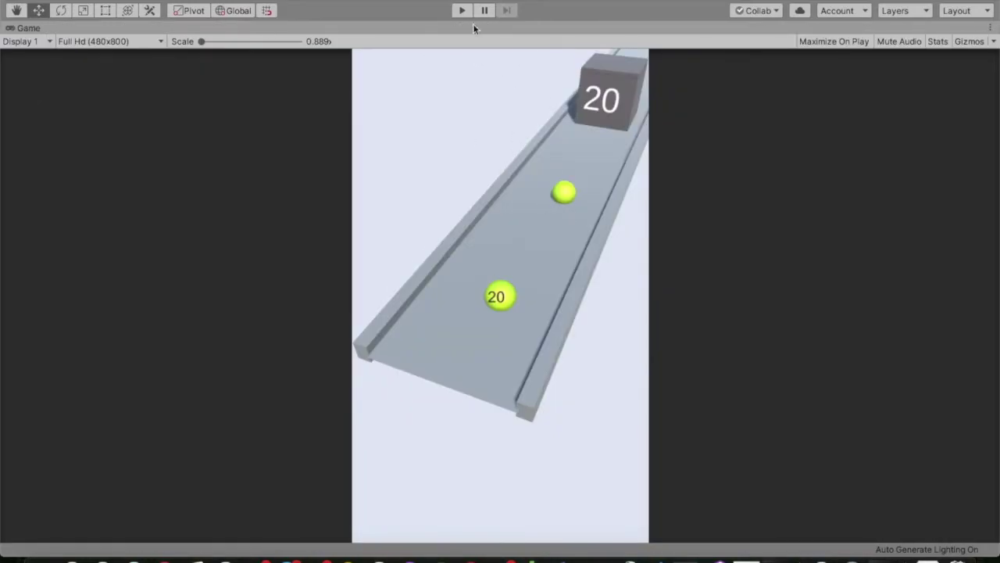
{"action": "left_click", "coordinate": [462, 10]}
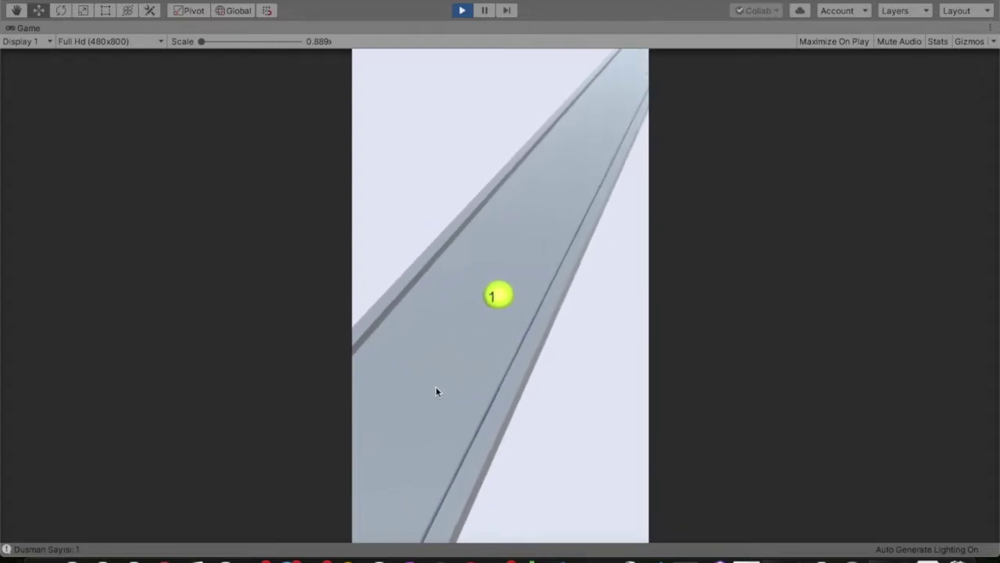
{"action": "left_click", "coordinate": [459, 11]}
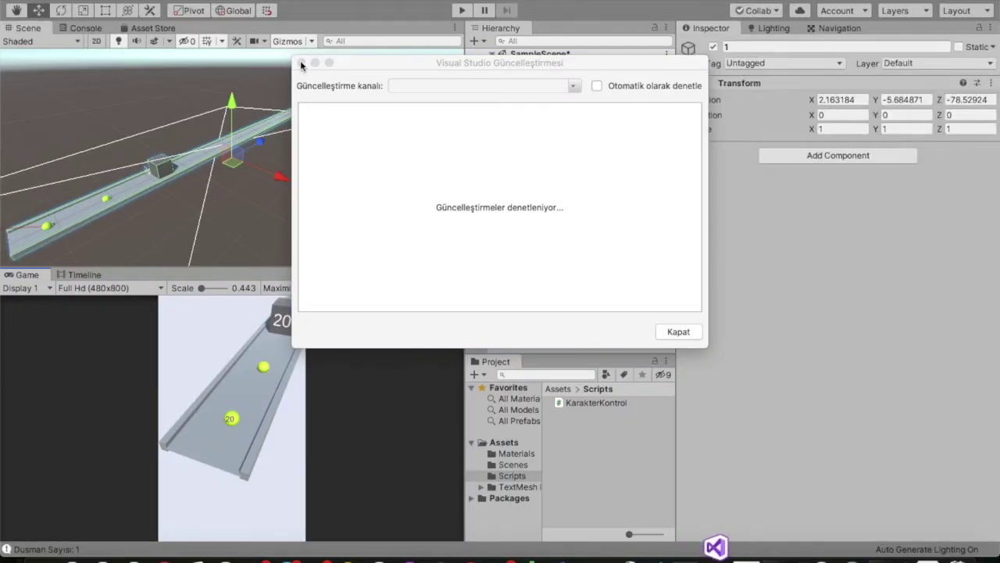
{"action": "left_click", "coordinate": [301, 64]}
{"action": "left_click", "coordinate": [505, 88]}
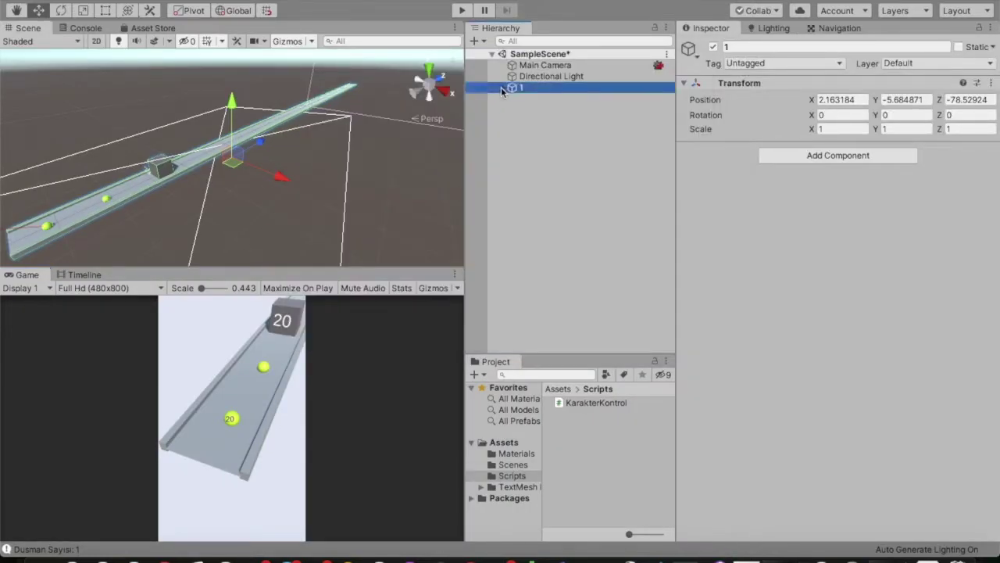
{"action": "left_click", "coordinate": [501, 87]}
{"action": "left_click", "coordinate": [541, 121]}
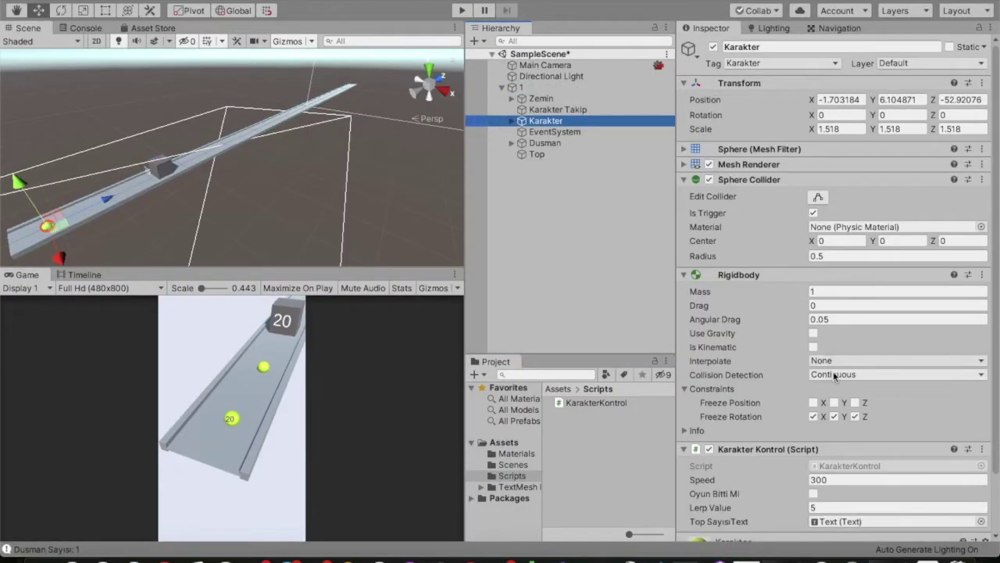
{"action": "scroll", "coordinate": [836, 382], "scroll_direction": "down", "scroll_amount": 3}
{"action": "left_click", "coordinate": [828, 416]}
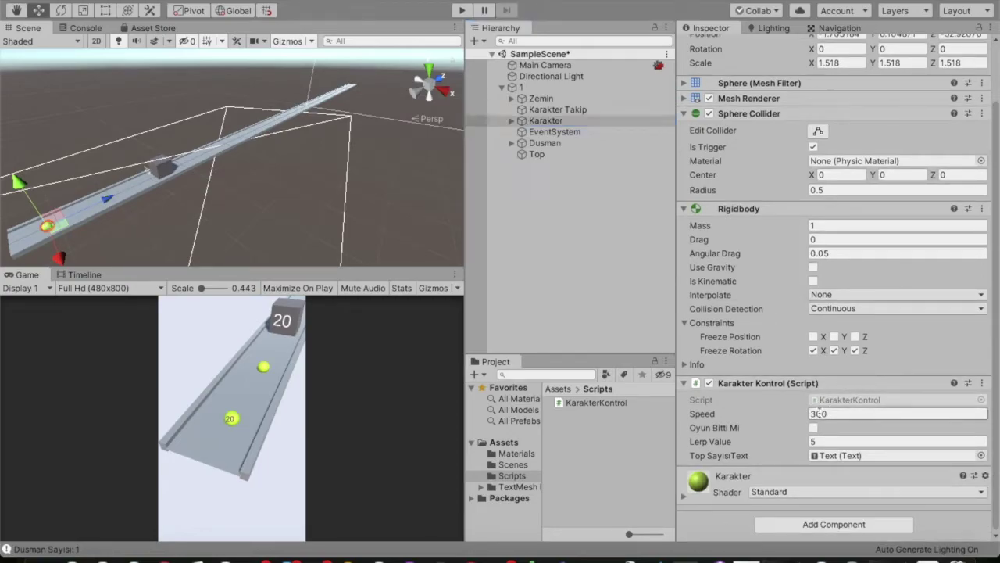
{"action": "type", "text": "500"}
{"action": "left_click", "coordinate": [294, 448]}
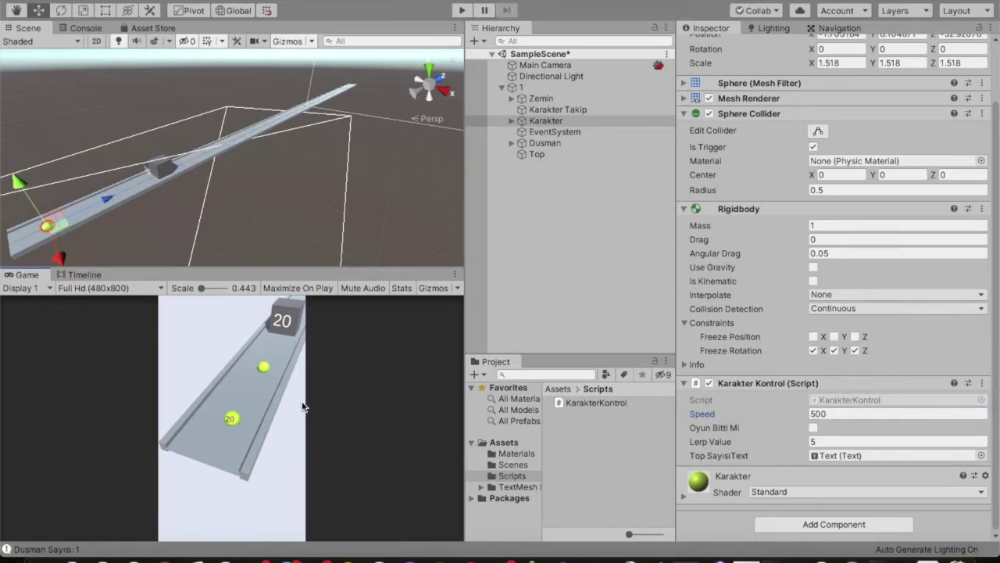
{"action": "key", "text": "shift+space"}
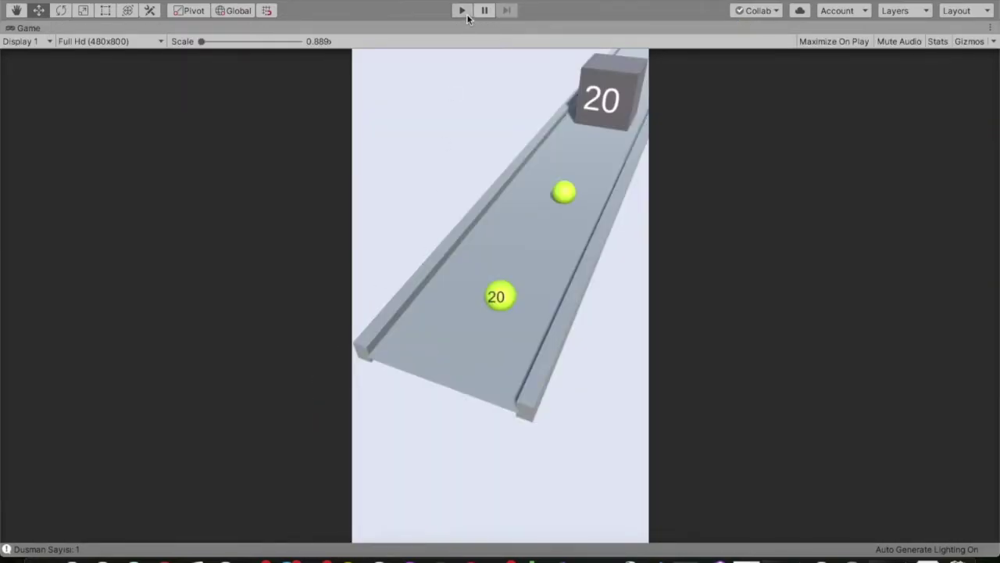
{"action": "left_click", "coordinate": [466, 13]}
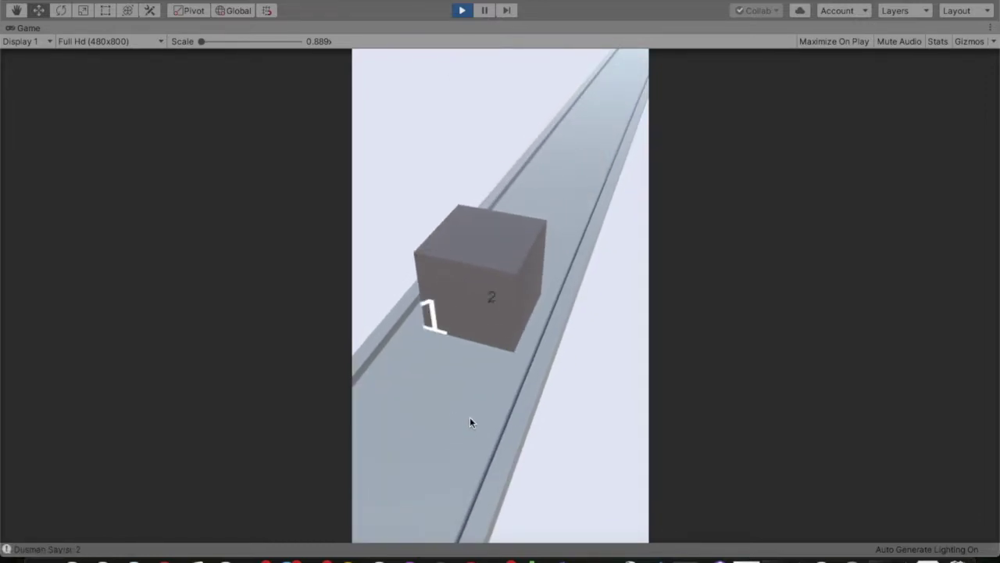
{"action": "left_click", "coordinate": [464, 10]}
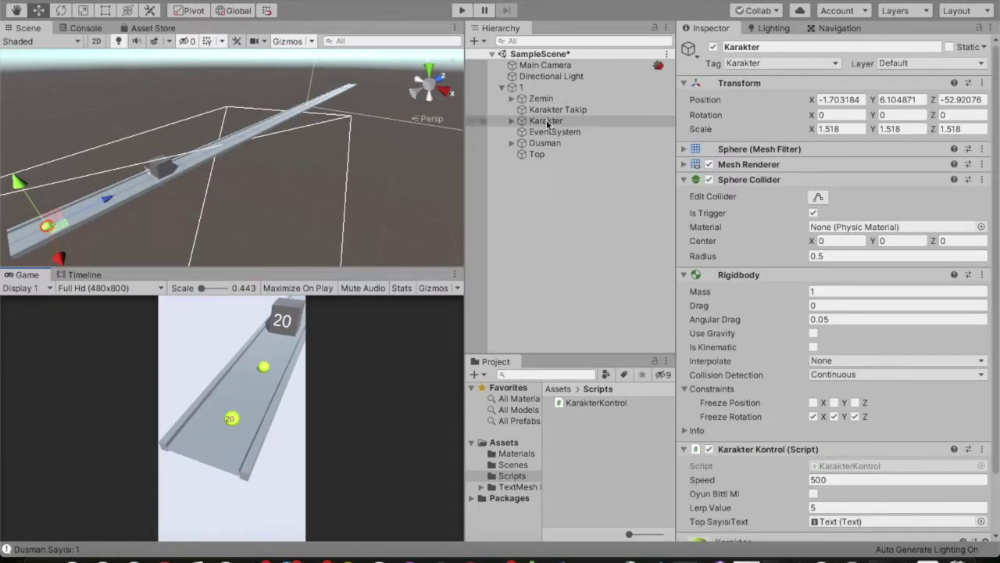
- Untick Is Trigger on the Karakter ball's collider
{"action": "double_click", "coordinate": [547, 123]}
{"action": "left_click", "coordinate": [512, 143]}
{"action": "left_click", "coordinate": [544, 143]}
{"action": "left_click", "coordinate": [545, 121]}
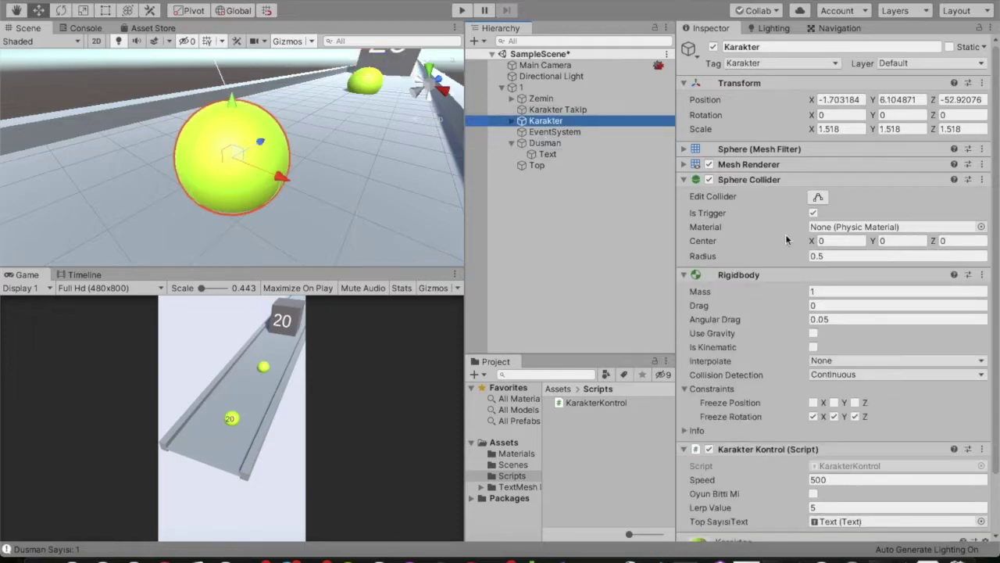
{"action": "left_click", "coordinate": [813, 214]}
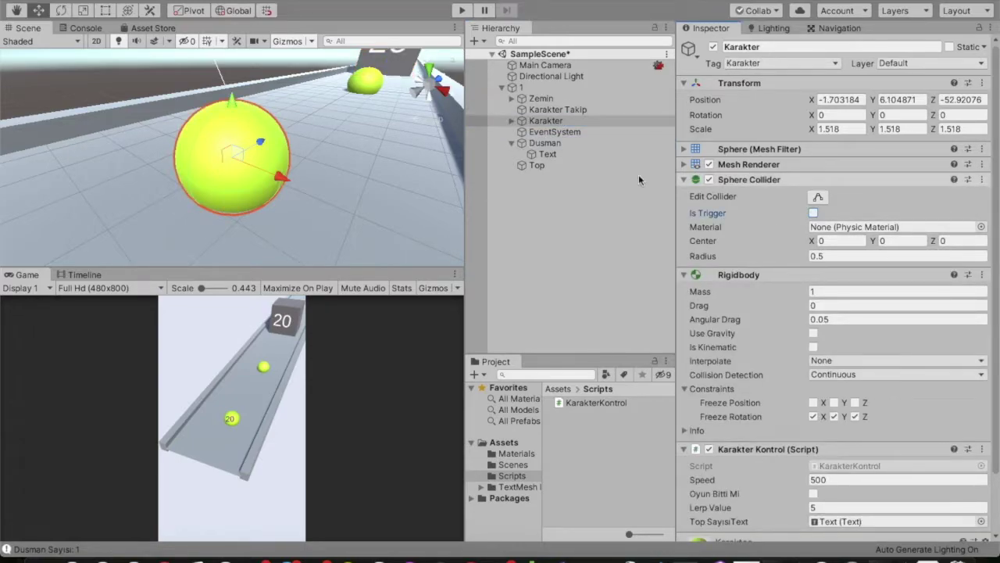
- Make Dusman's box collider a trigger, add a second Box Collider, and start a test run
{"action": "left_click", "coordinate": [547, 165]}
{"action": "left_click", "coordinate": [813, 212]}
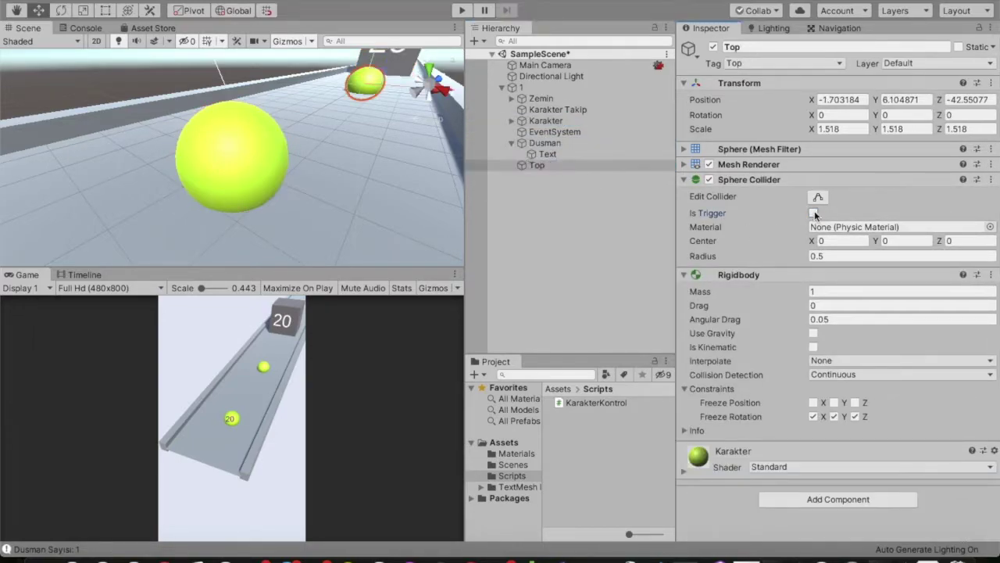
{"action": "left_click", "coordinate": [569, 145]}
{"action": "left_click", "coordinate": [814, 213]}
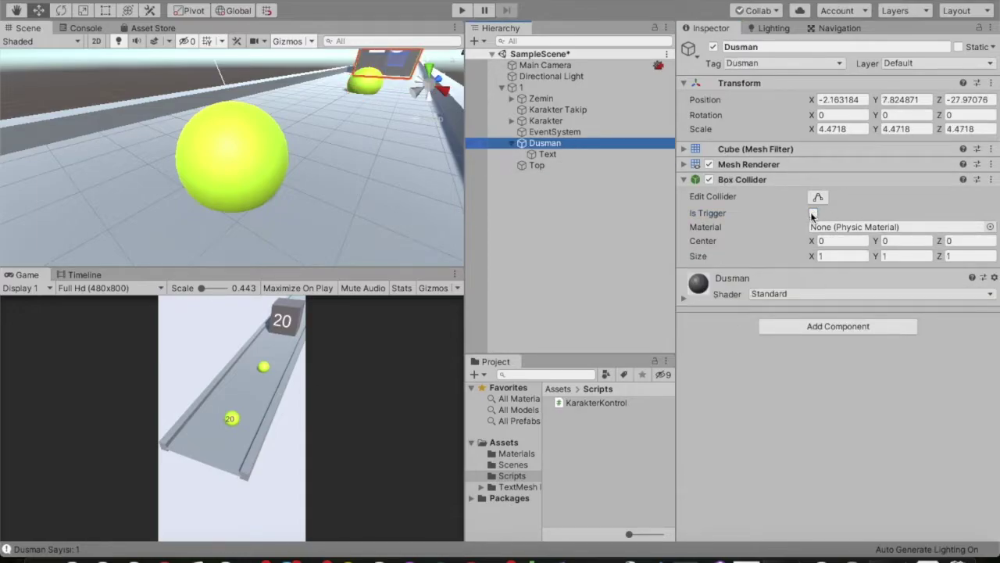
{"action": "left_click", "coordinate": [839, 326]}
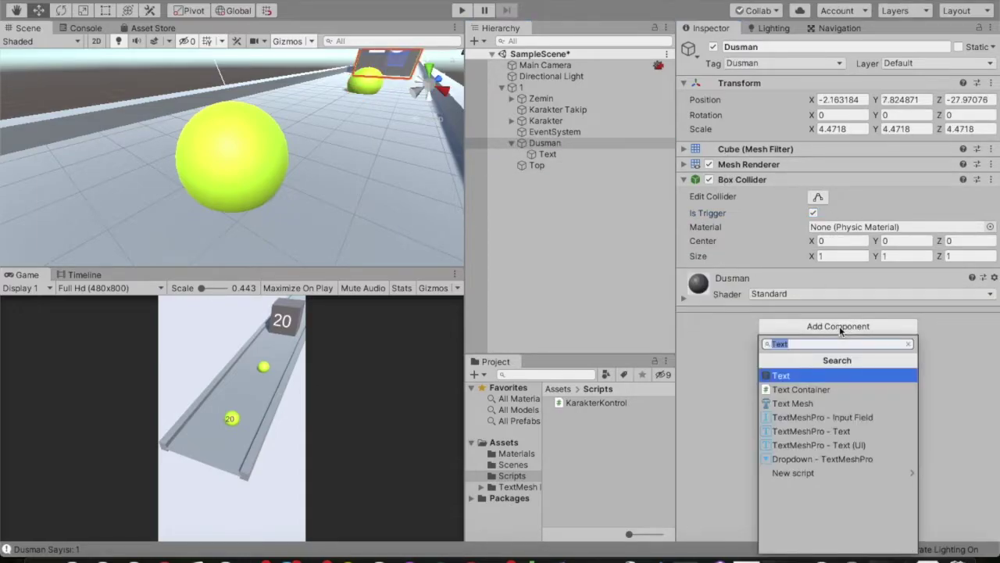
{"action": "type", "text": "BOX"}
{"action": "key", "text": "Return"}
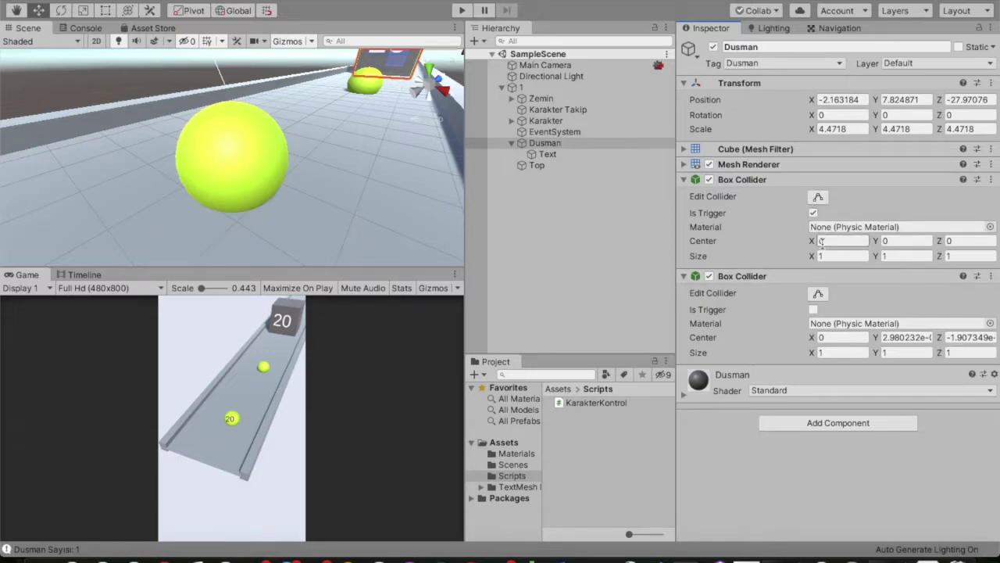
{"action": "left_click", "coordinate": [562, 297]}
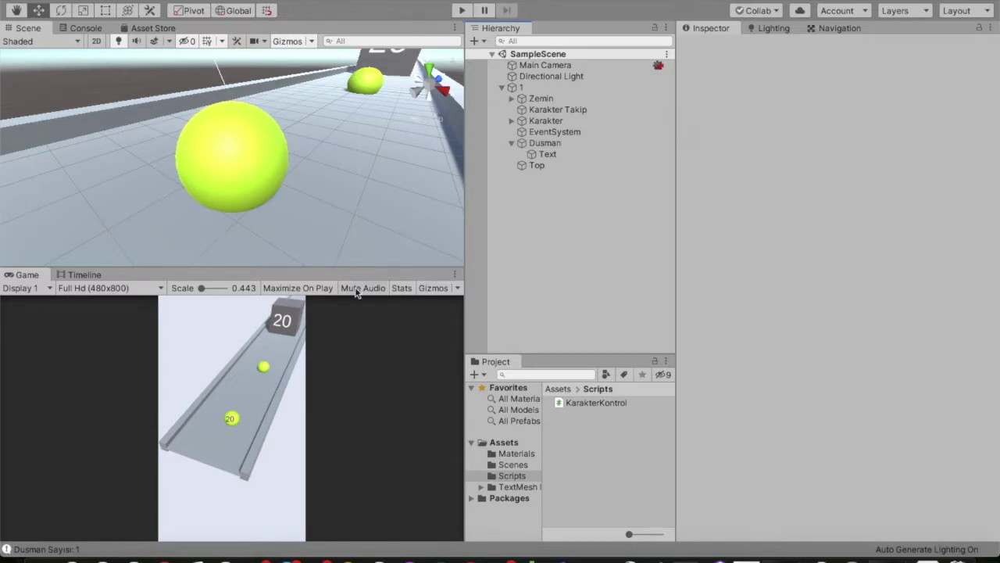
{"action": "left_click", "coordinate": [462, 10]}
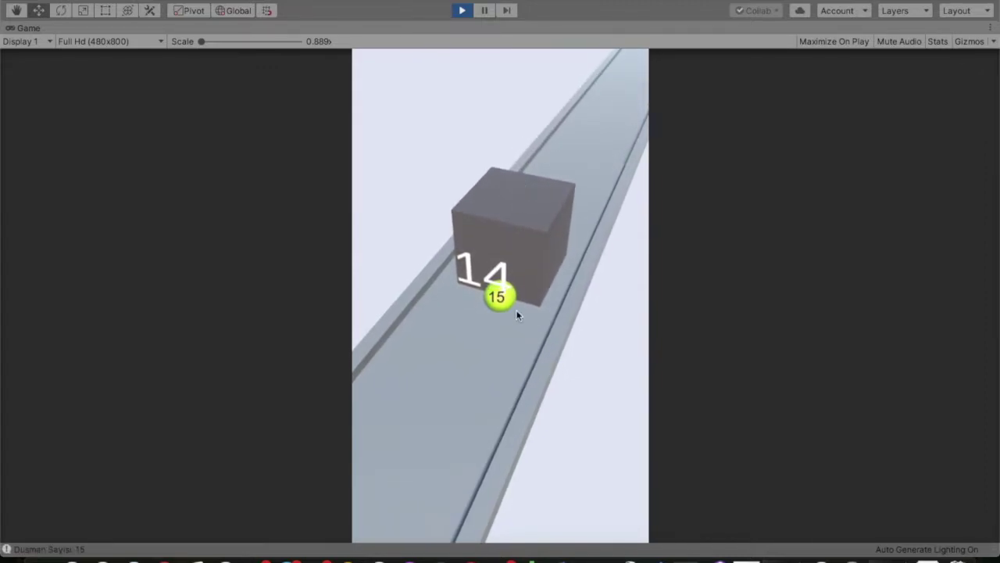
- Restore the editor layout and frame the Karakter ball and Dusman cube in the Scene view
{"action": "key", "text": "shift+space"}
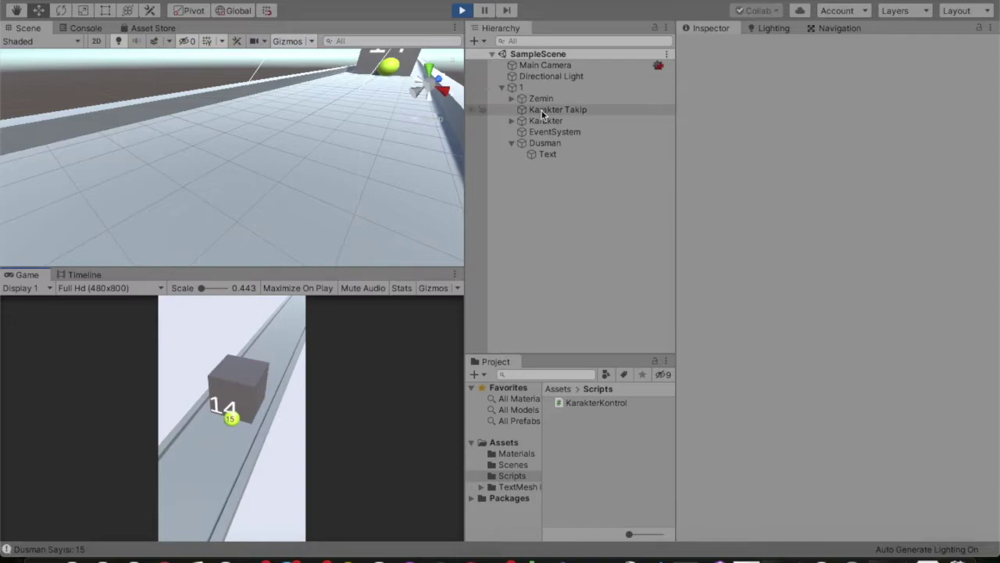
{"action": "left_click", "coordinate": [544, 123]}
{"action": "double_click", "coordinate": [544, 123]}
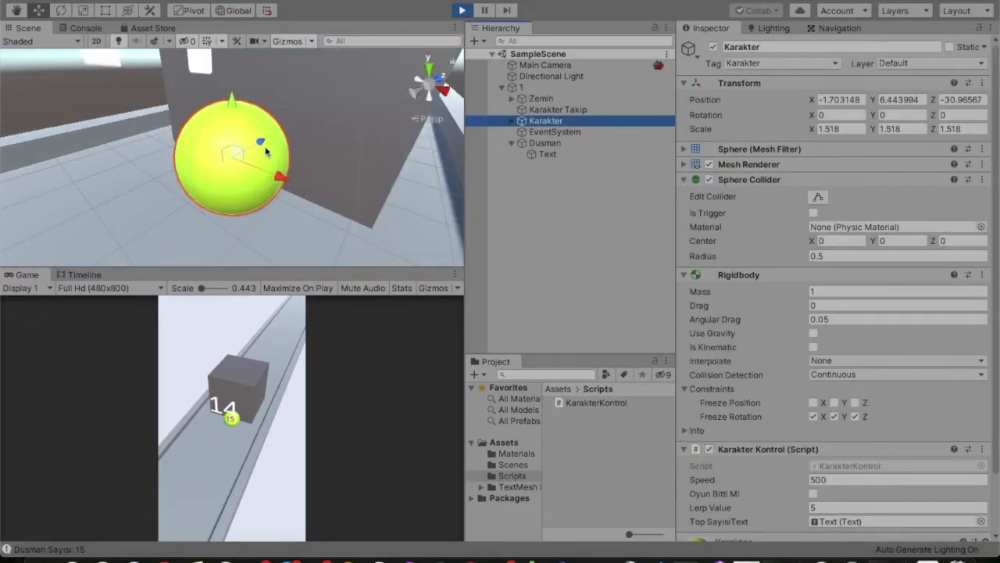
{"action": "left_click_drag", "start_coordinate": [260, 148], "coordinate": [201, 156], "text": "alt"}
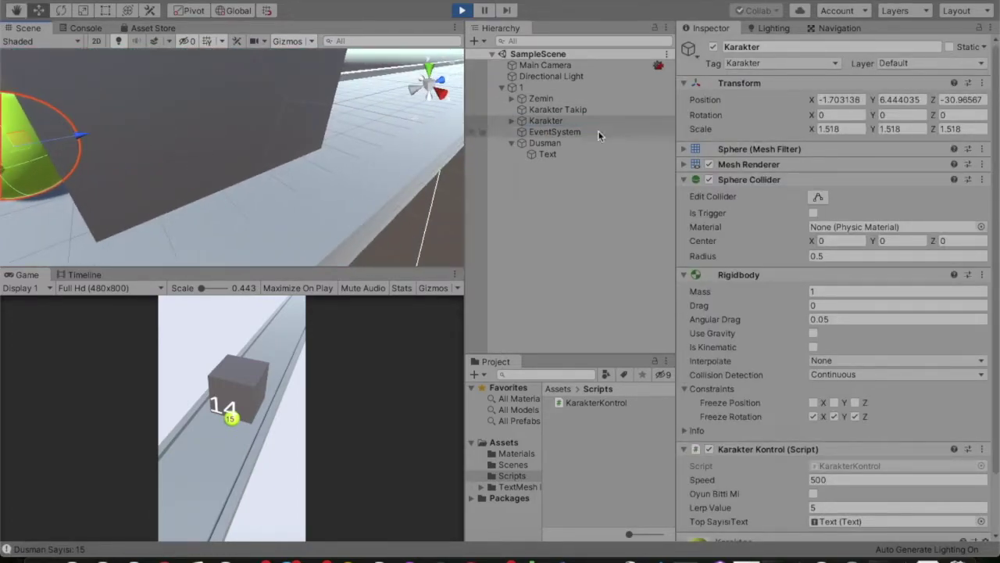
{"action": "left_click", "coordinate": [545, 143]}
{"action": "left_click_drag", "start_coordinate": [116, 133], "coordinate": [87, 123], "text": "alt"}
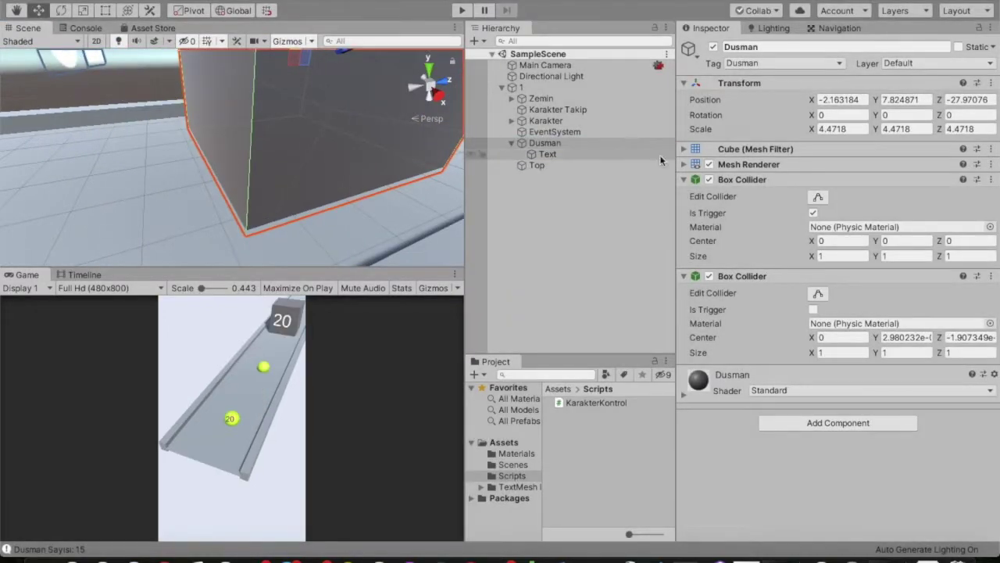
- Shrink Dusman's second Box Collider to a Size Z of 0.91 and maximise the game view
{"action": "left_click", "coordinate": [818, 293]}
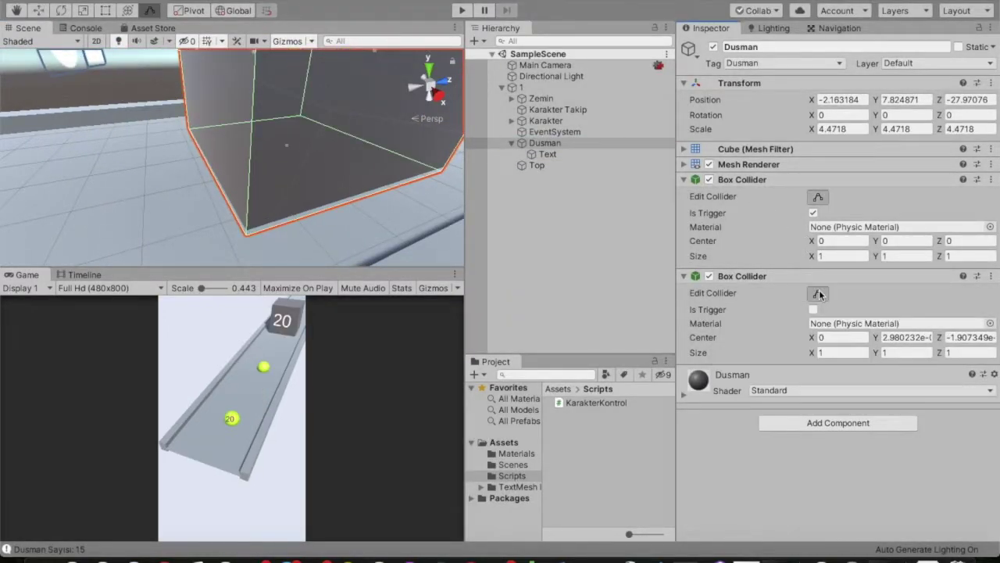
{"action": "scroll", "coordinate": [358, 182], "scroll_direction": "down", "scroll_amount": 3}
{"action": "scroll", "coordinate": [358, 182], "scroll_direction": "down", "scroll_amount": 2}
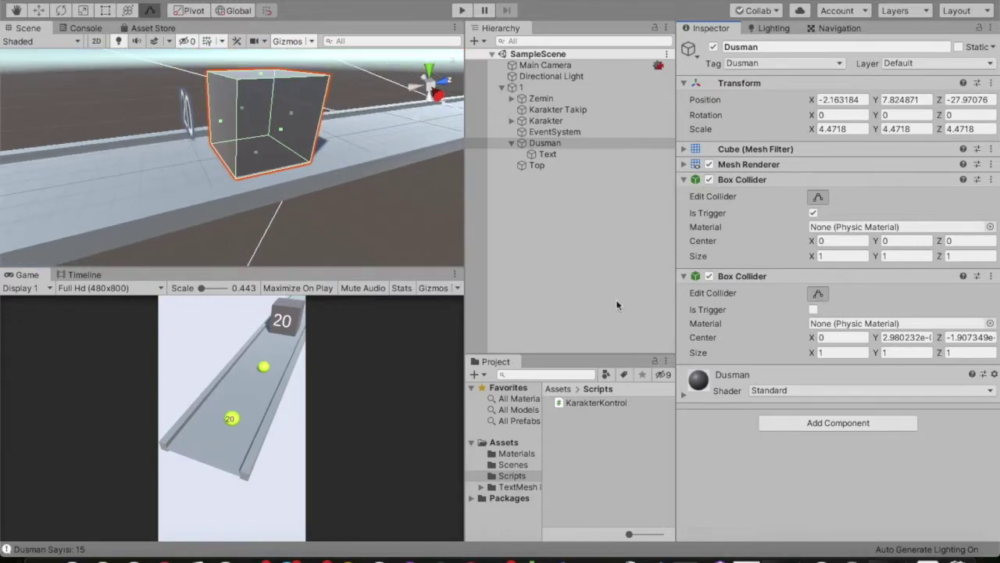
{"action": "left_click_drag", "start_coordinate": [811, 357], "coordinate": [806, 356]}
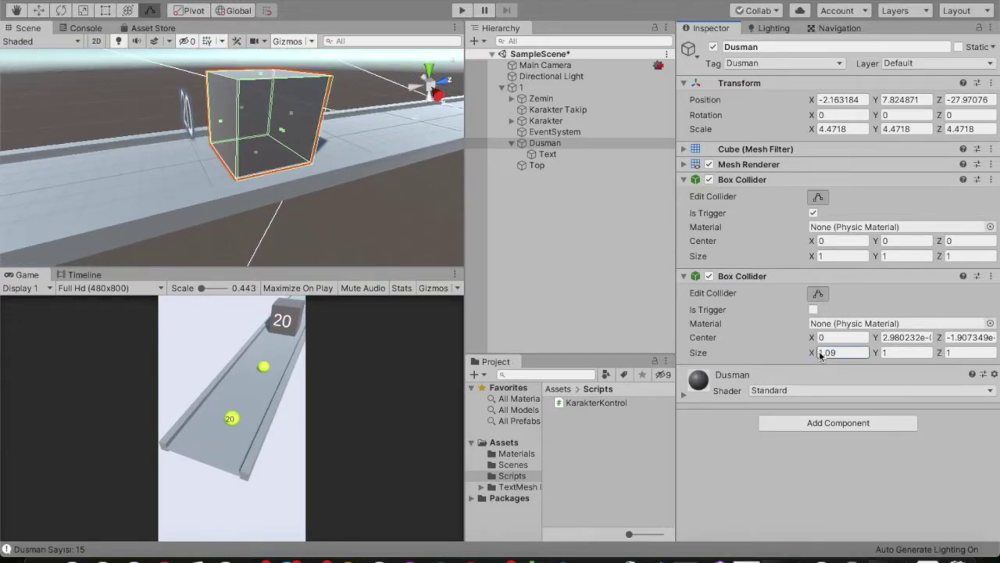
{"action": "key", "text": "ctrl+z"}
{"action": "left_click_drag", "start_coordinate": [941, 356], "coordinate": [931, 354]}
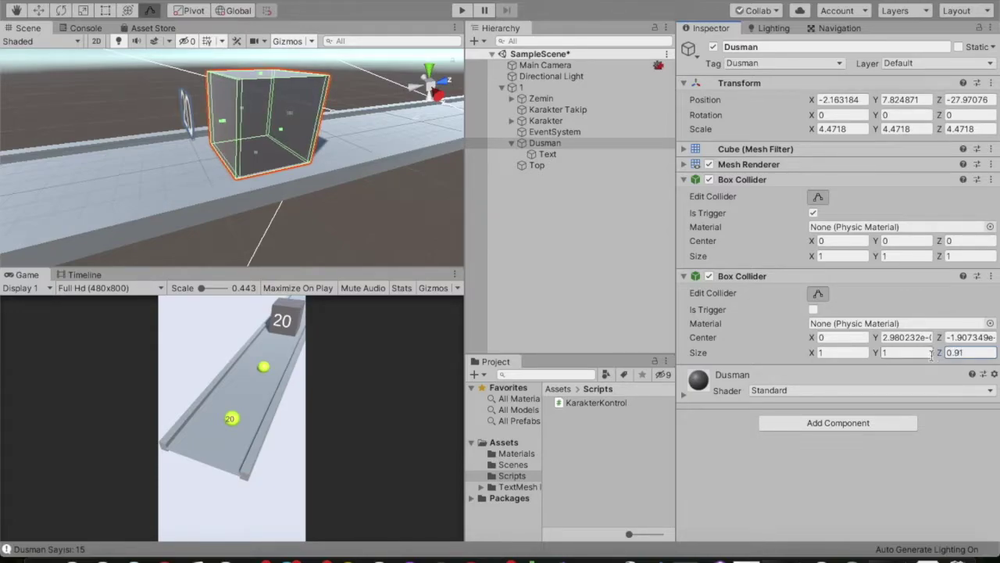
{"action": "key", "text": "shift+space"}
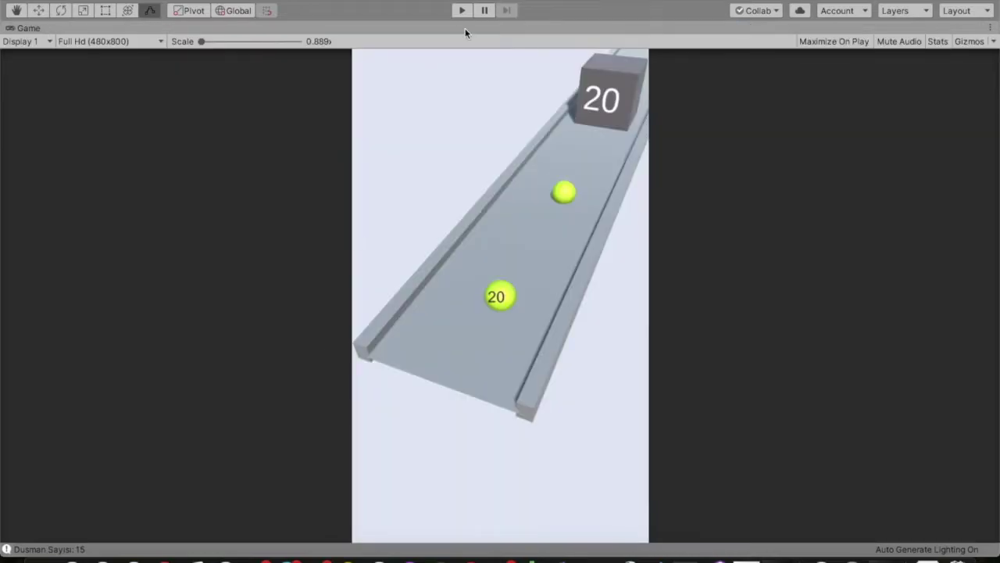
{"action": "key", "text": "shift+space"}
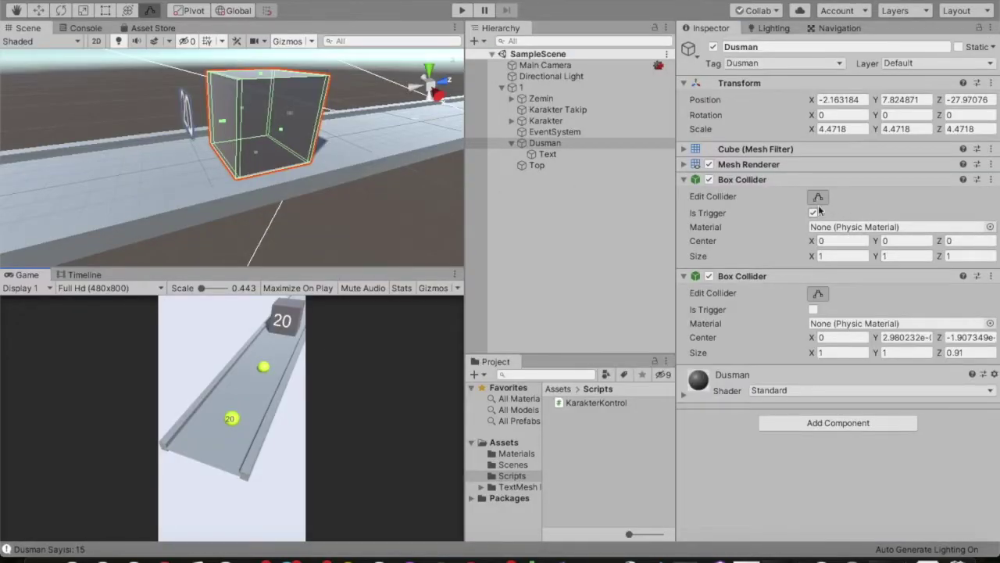
{"action": "left_click", "coordinate": [817, 198]}
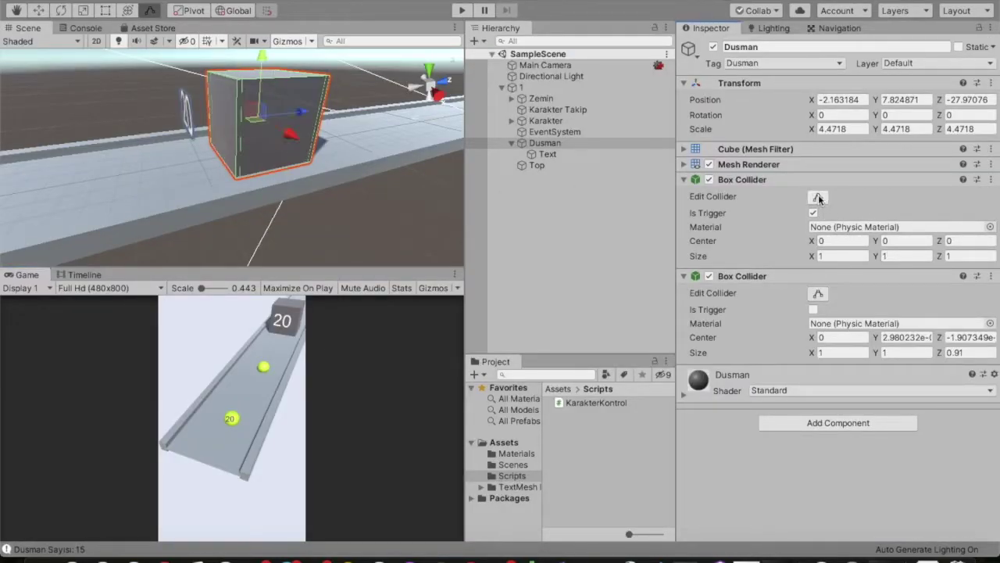
{"action": "left_click_drag", "start_coordinate": [940, 257], "coordinate": [947, 257]}
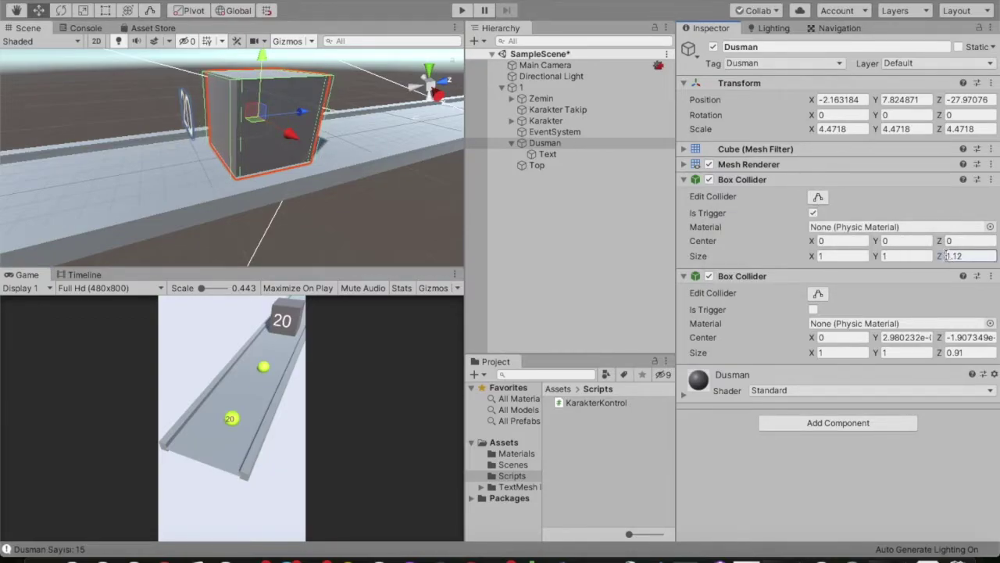
{"action": "type", "text": "1"}
{"action": "left_click", "coordinate": [375, 403]}
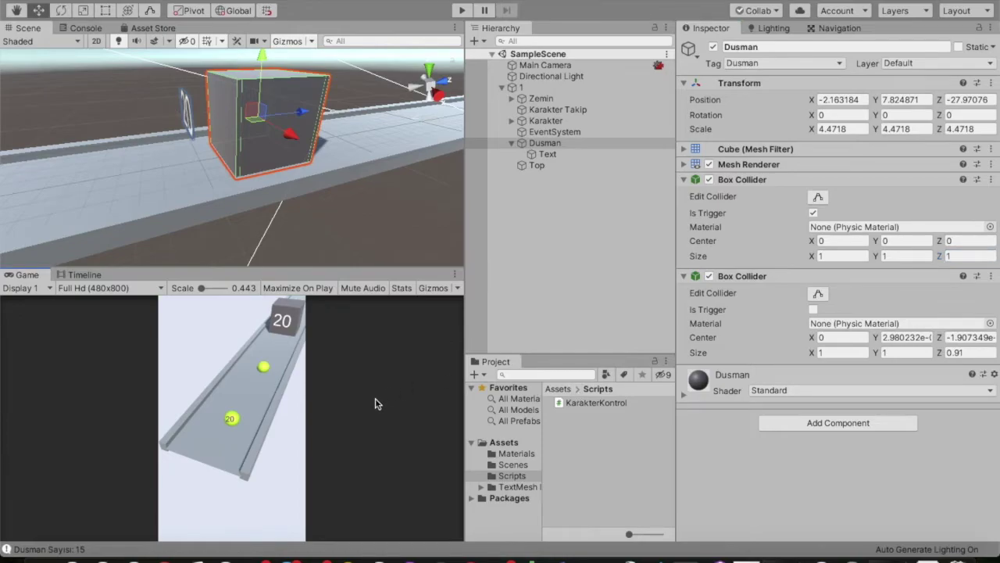
{"action": "key", "text": "shift+space"}
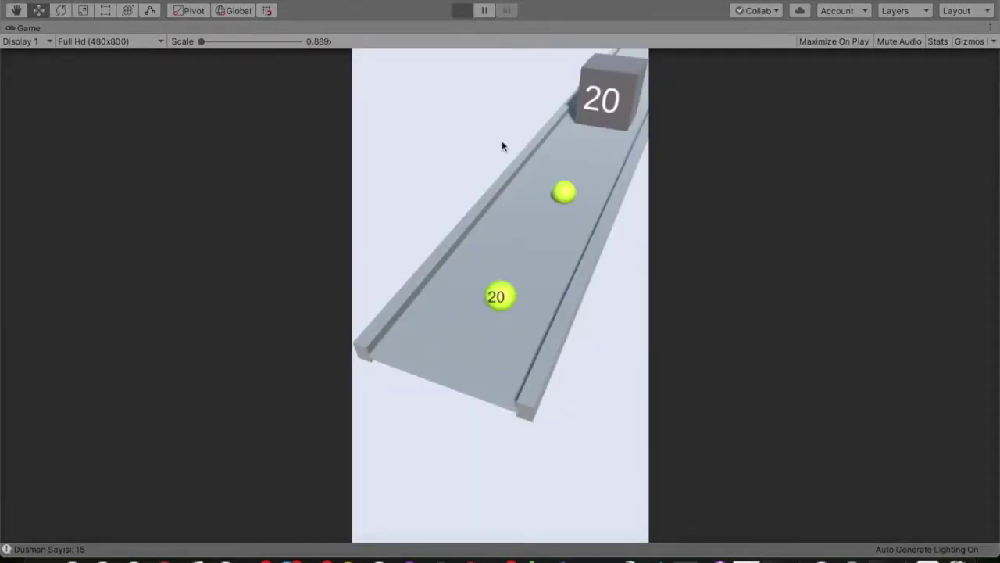
{"action": "left_click", "coordinate": [715, 556]}
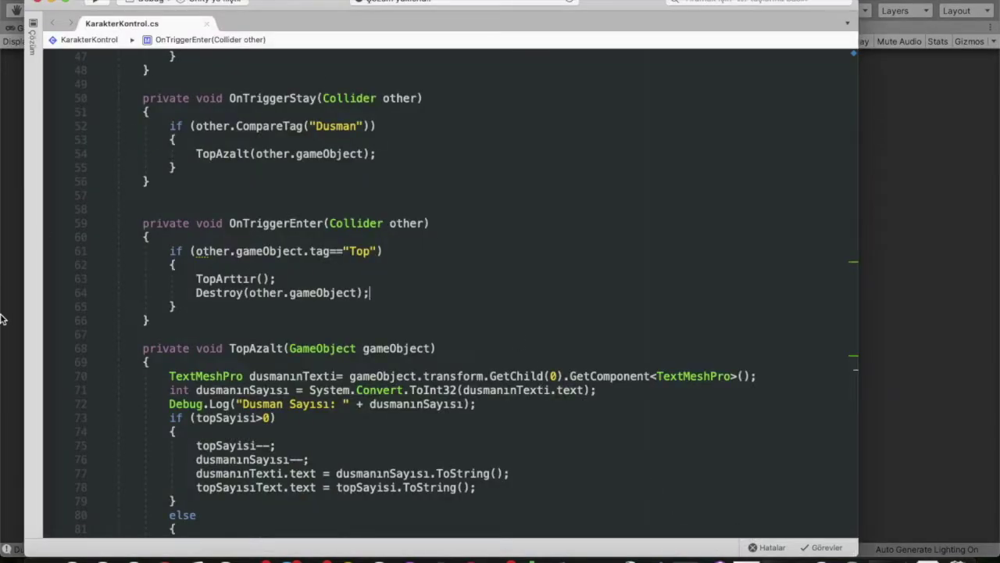
{"action": "left_click", "coordinate": [4, 320]}
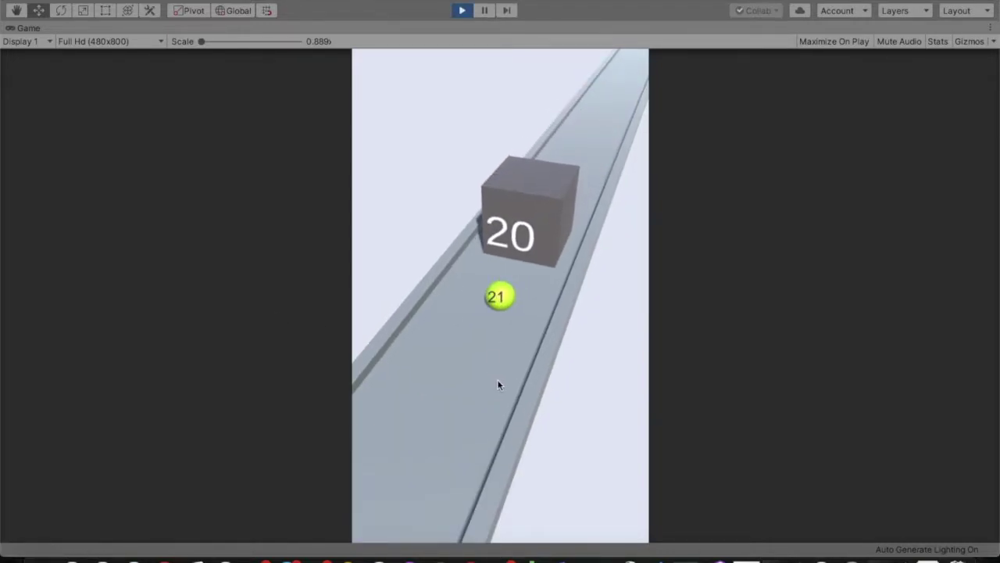
{"action": "left_click", "coordinate": [461, 10]}
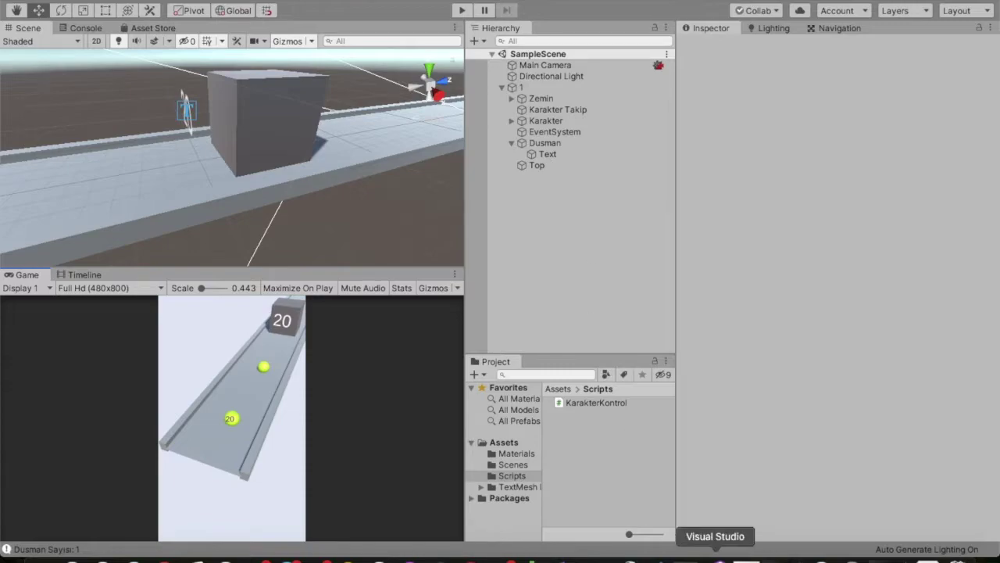
{"action": "left_click", "coordinate": [715, 556]}
{"action": "scroll", "coordinate": [522, 344], "scroll_direction": "down", "scroll_amount": 1}
{"action": "scroll", "coordinate": [521, 282], "scroll_direction": "down", "scroll_amount": 3}
{"action": "key", "text": "super+Tab"}
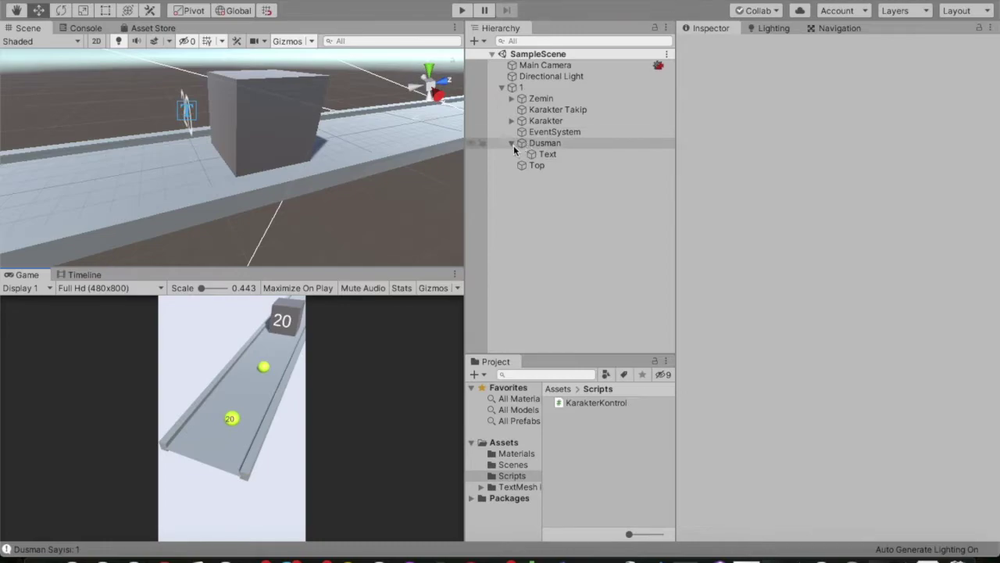
{"action": "left_click", "coordinate": [513, 144]}
{"action": "left_click", "coordinate": [542, 121]}
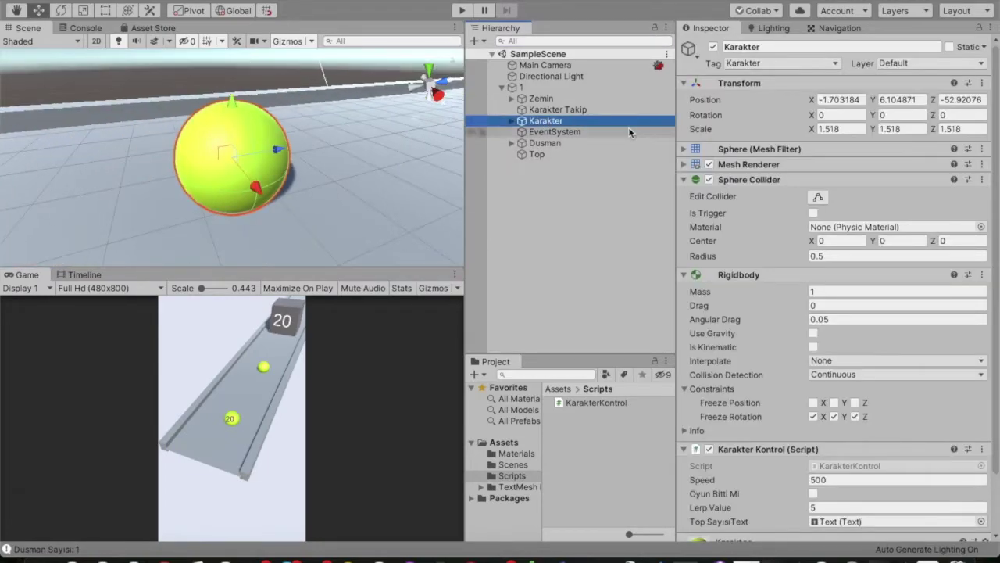
{"action": "left_click", "coordinate": [715, 556]}
- Below topSayisi++ in TopArttır, begin the line transform.localScale = new Vector3(
{"action": "scroll", "coordinate": [590, 407], "scroll_direction": "down", "scroll_amount": 4}
{"action": "scroll", "coordinate": [590, 408], "scroll_direction": "down", "scroll_amount": 3}
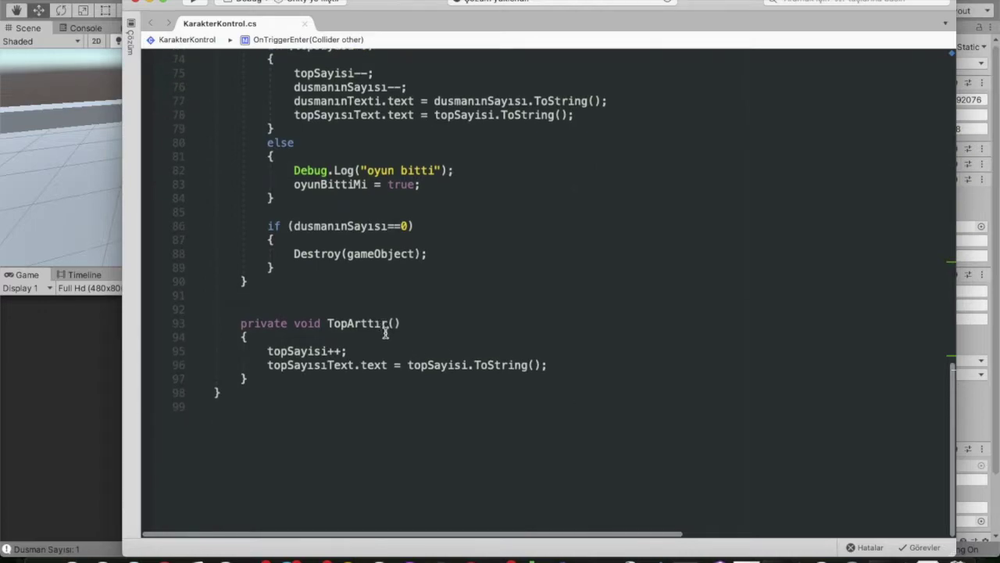
{"action": "left_click", "coordinate": [368, 350]}
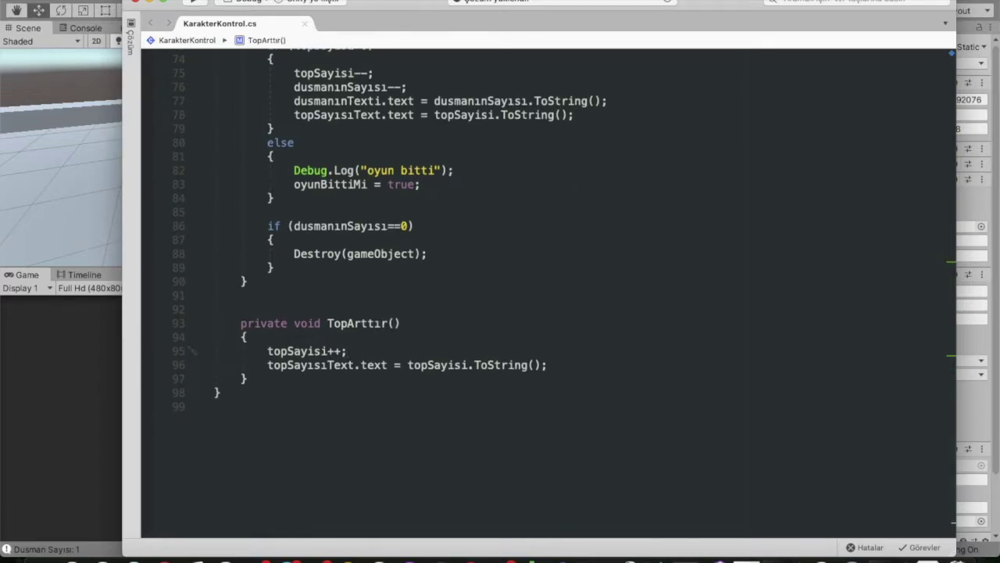
{"action": "key", "text": "Return"}
{"action": "type", "text": "tran"}
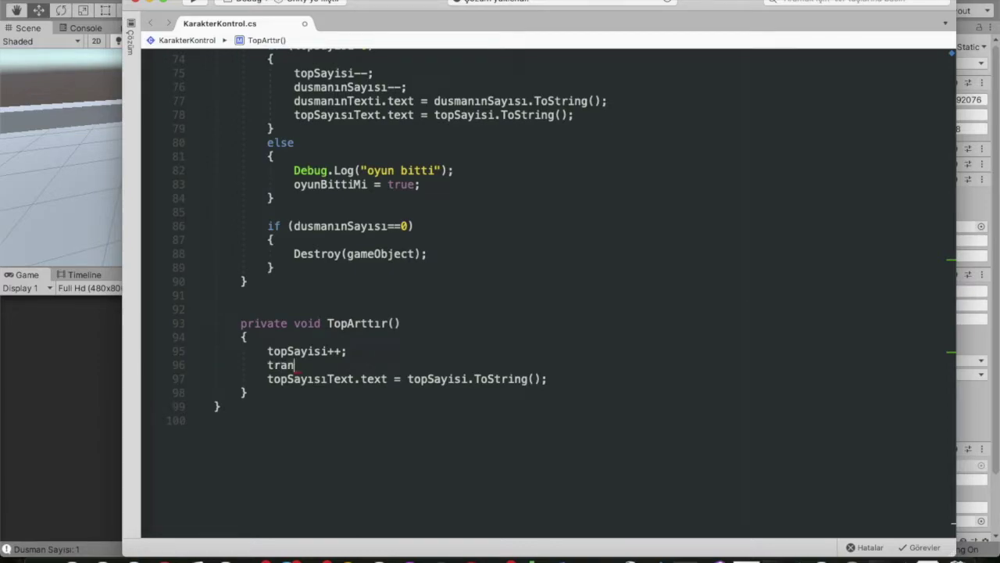
{"action": "type", "text": "sform.local"}
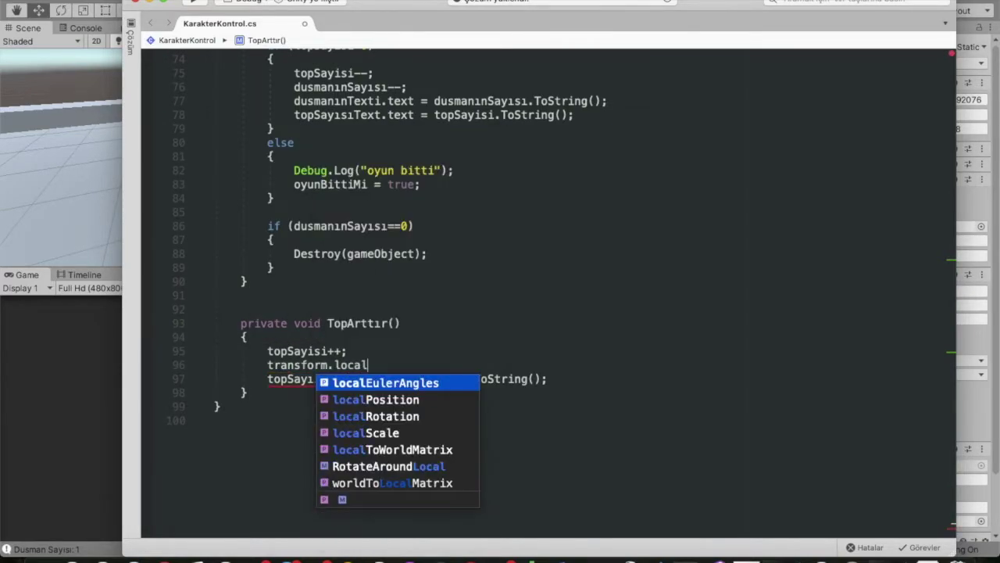
{"action": "key", "text": "Down"}
{"action": "key", "text": "Down"}
{"action": "key", "text": "Down"}
{"action": "key", "text": "Return"}
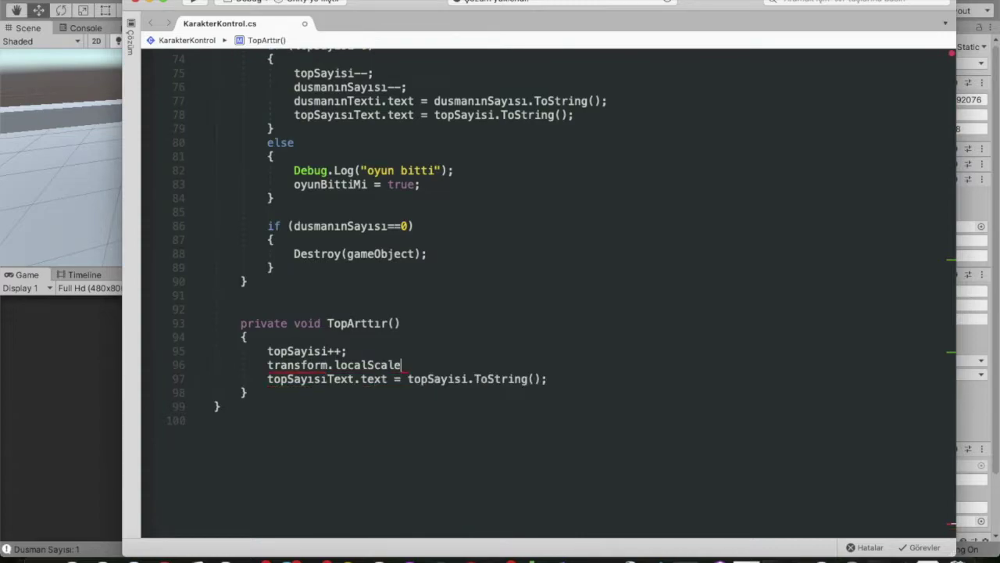
{"action": "type", "text": "=new ve"}
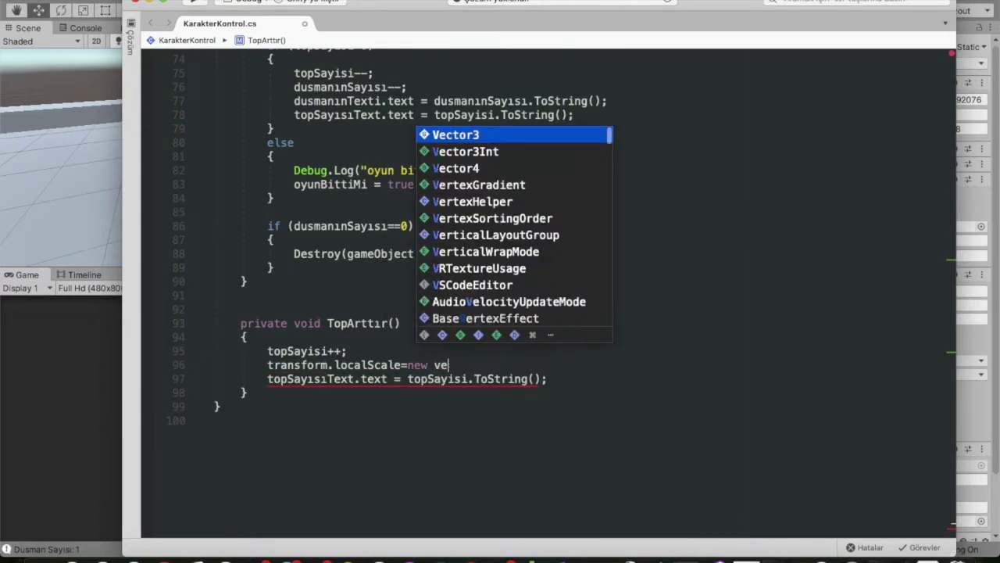
{"action": "type", "text": "c"}
{"action": "key", "text": "Return"}
{"action": "type", "text": "("}
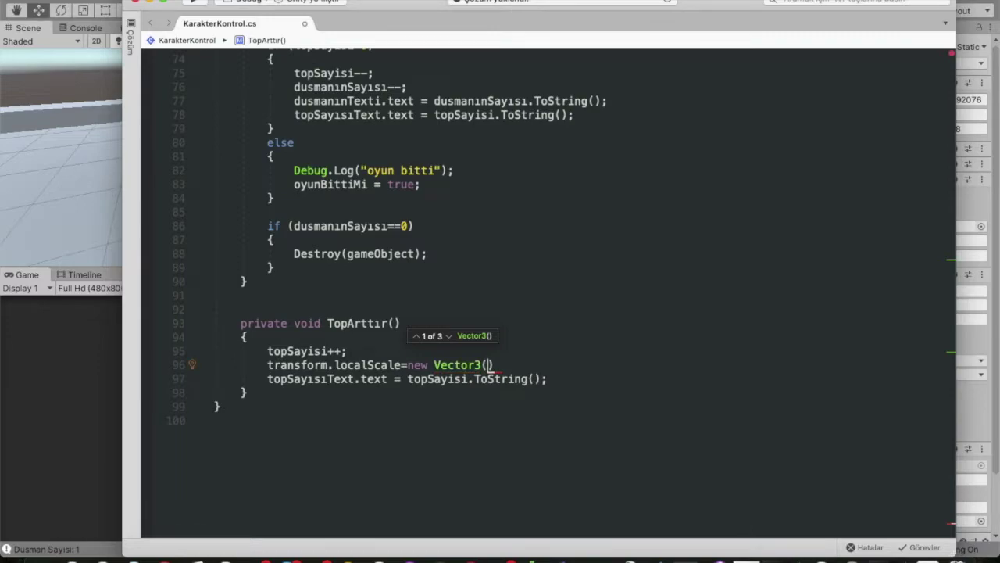
{"action": "left_click", "coordinate": [44, 380]}
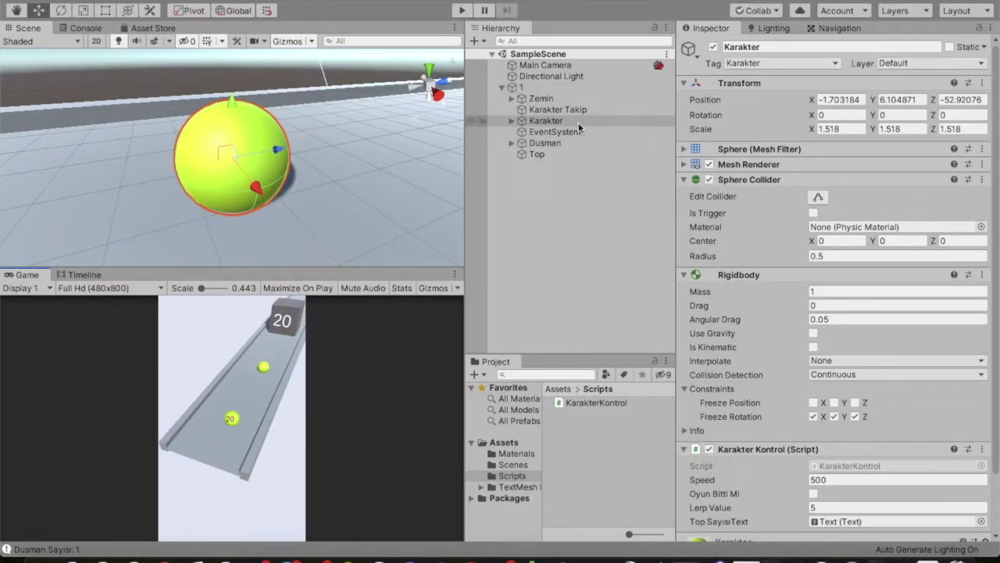
- Set the Karakter sphere's scale to 2 on X, Y and Z
{"action": "left_click", "coordinate": [840, 129]}
{"action": "left_click", "coordinate": [898, 129]}
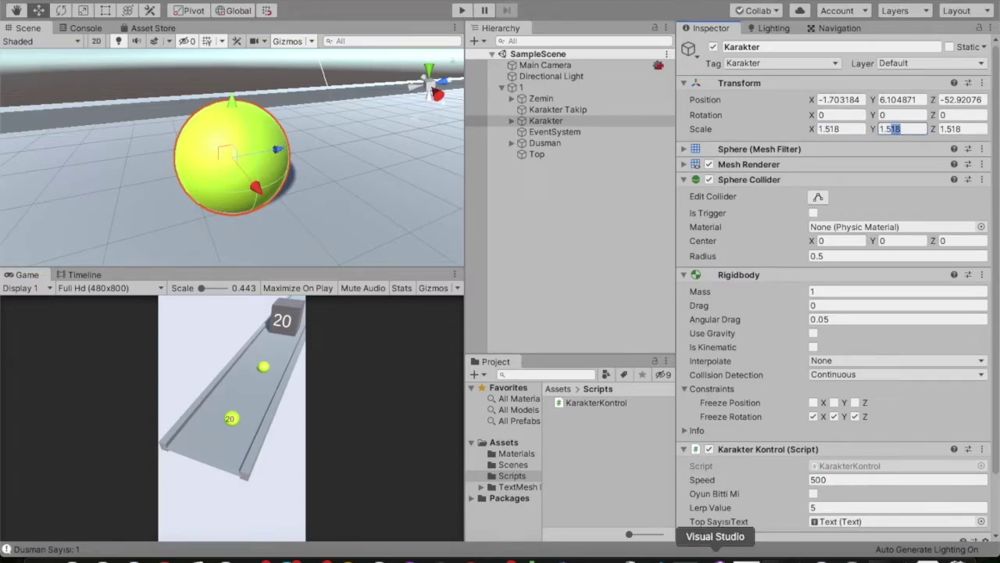
{"action": "left_click", "coordinate": [845, 130]}
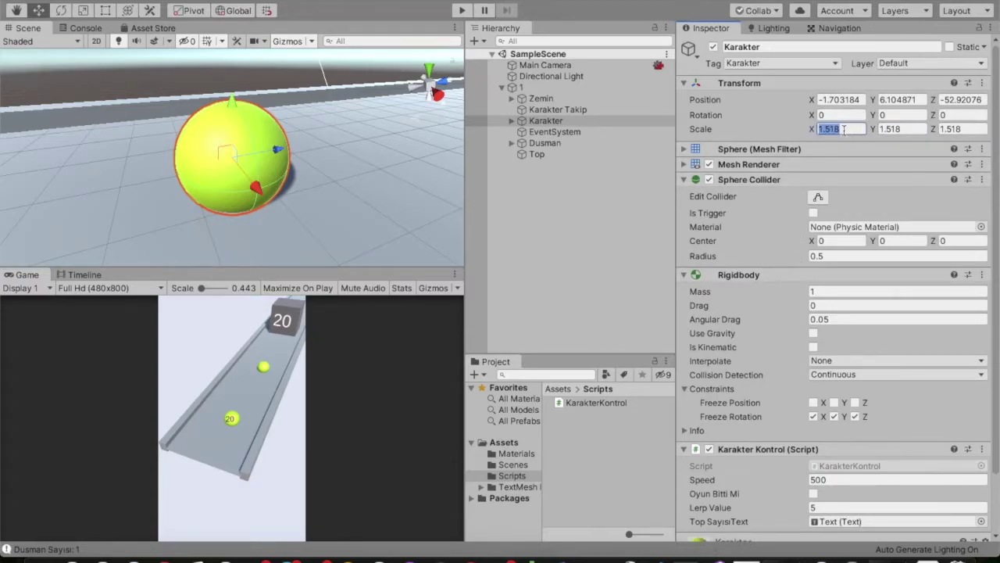
{"action": "type", "text": "2"}
{"action": "left_click", "coordinate": [893, 129]}
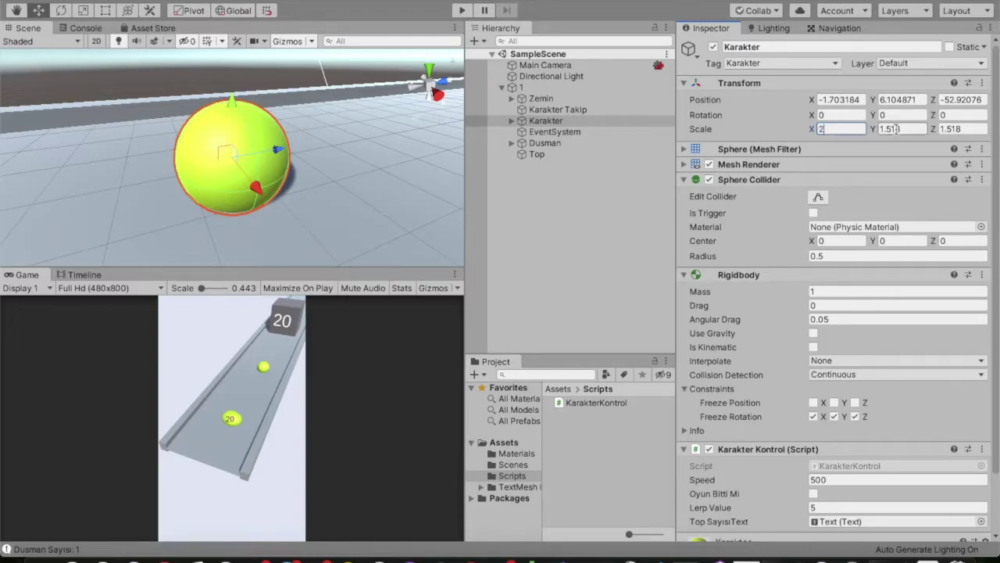
{"action": "type", "text": "2"}
{"action": "left_click", "coordinate": [972, 129]}
{"action": "type", "text": "2"}
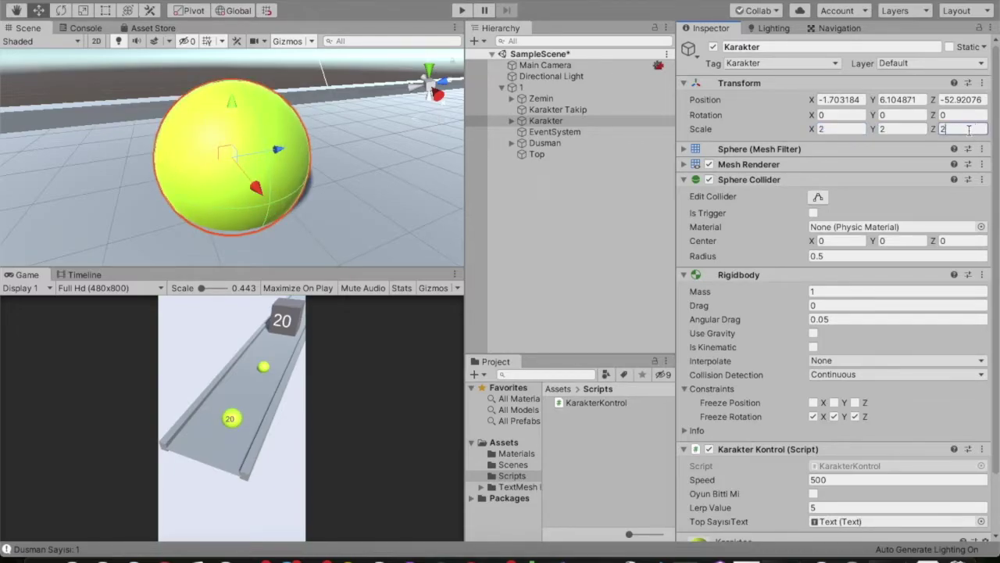
- Enlarge the sphere further to a scale of 3 on all three axes
{"action": "left_click", "coordinate": [855, 129]}
{"action": "type", "text": "3"}
{"action": "left_click", "coordinate": [893, 129]}
{"action": "type", "text": "3"}
{"action": "left_click", "coordinate": [972, 129]}
{"action": "type", "text": "3"}
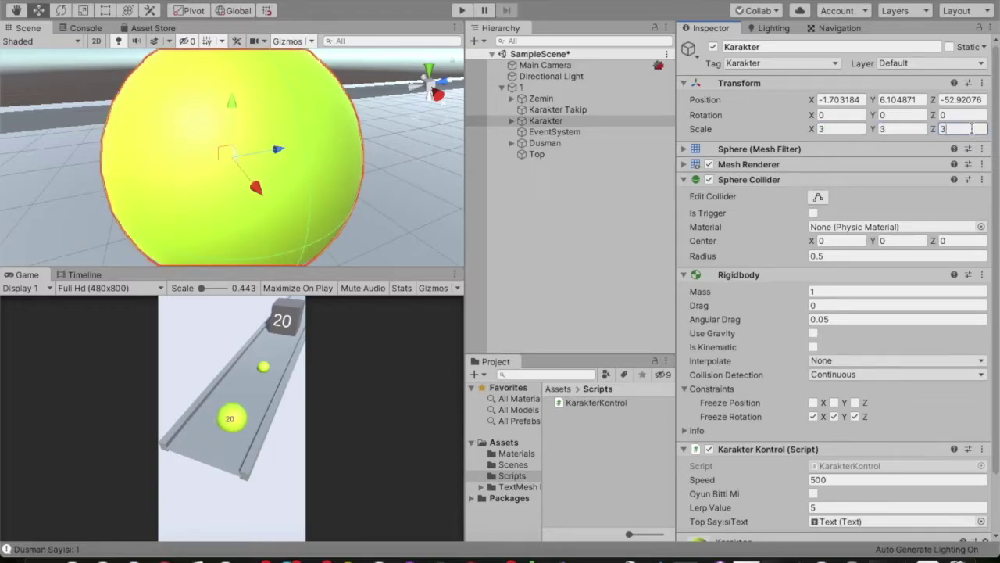
- Undo the trial scale changes to restore the sphere's original 1.518 scale
{"action": "left_click", "coordinate": [844, 131]}
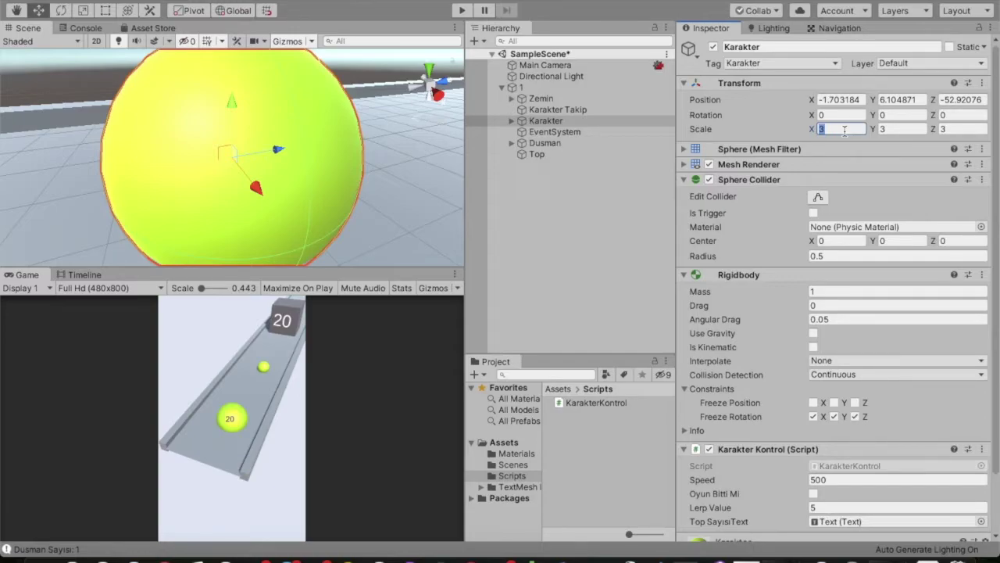
{"action": "type", "text": "1.6"}
{"action": "key", "text": "ctrl+z"}
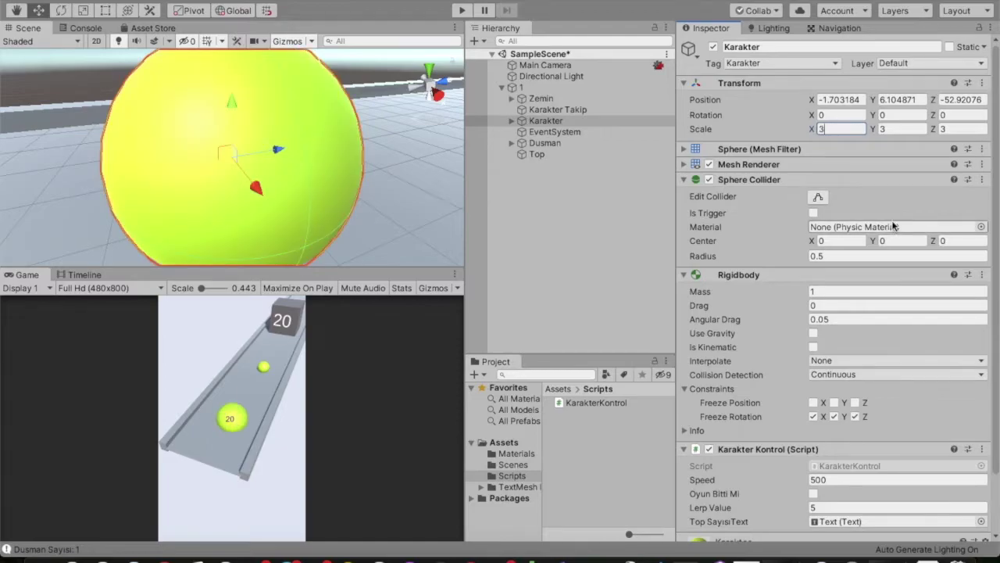
{"action": "key", "text": "ctrl+z"}
{"action": "key", "text": "ctrl+z"}
{"action": "key", "text": "ctrl+z"}
{"action": "key", "text": "ctrl+z"}
{"action": "key", "text": "ctrl+z"}
{"action": "key", "text": "ctrl+z"}
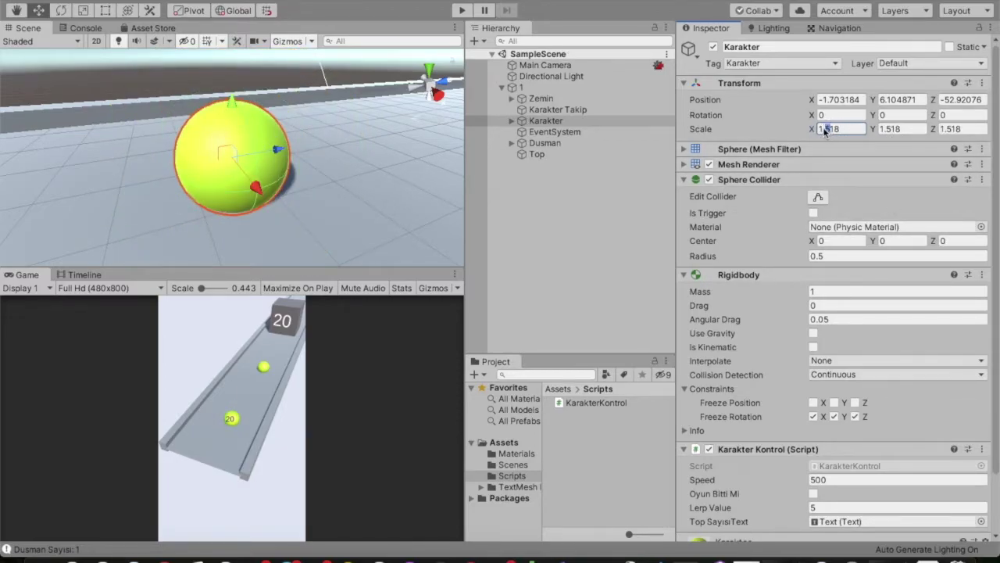
{"action": "left_click", "coordinate": [717, 557]}
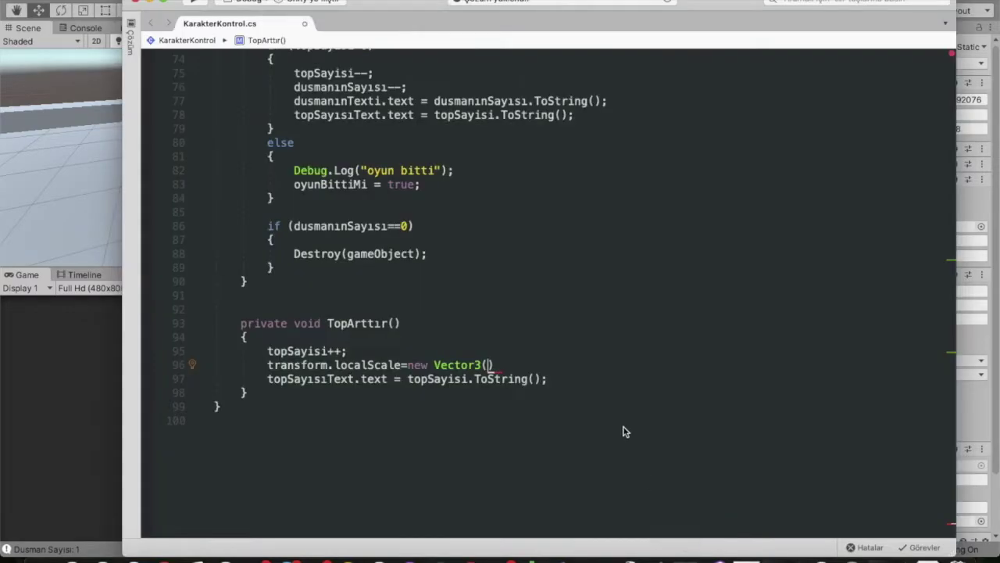
- Fill the Vector3 with transform.localScale.x + 0.2f and transform.localScale.y + 0.2f
{"action": "type", "text": "transform"}
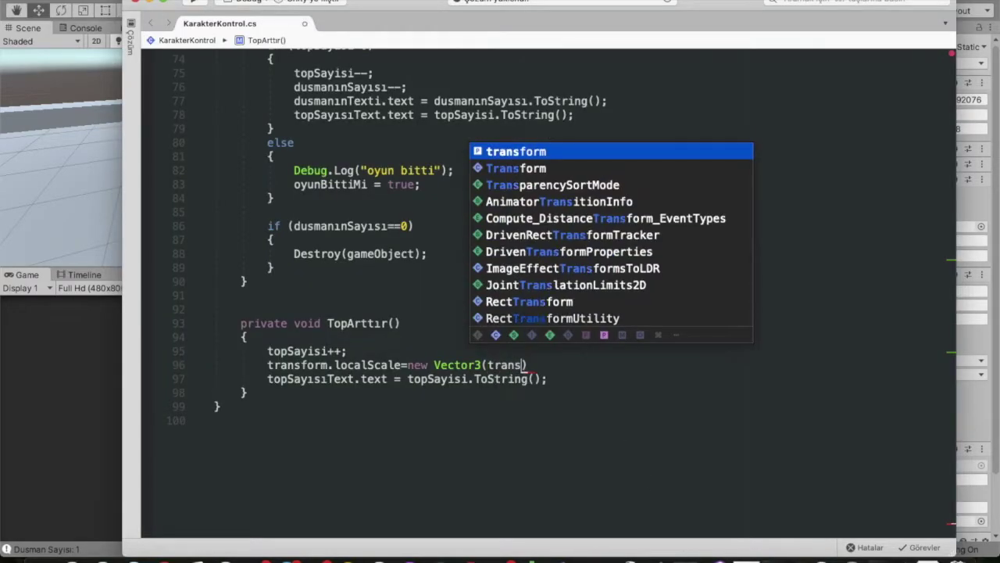
{"action": "type", "text": ".loca"}
{"action": "key", "text": "Escape"}
{"action": "key", "text": "BackSpace"}
{"action": "key", "text": "BackSpace"}
{"action": "key", "text": "BackSpace"}
{"action": "type", "text": ".local"}
{"action": "key", "text": "Return"}
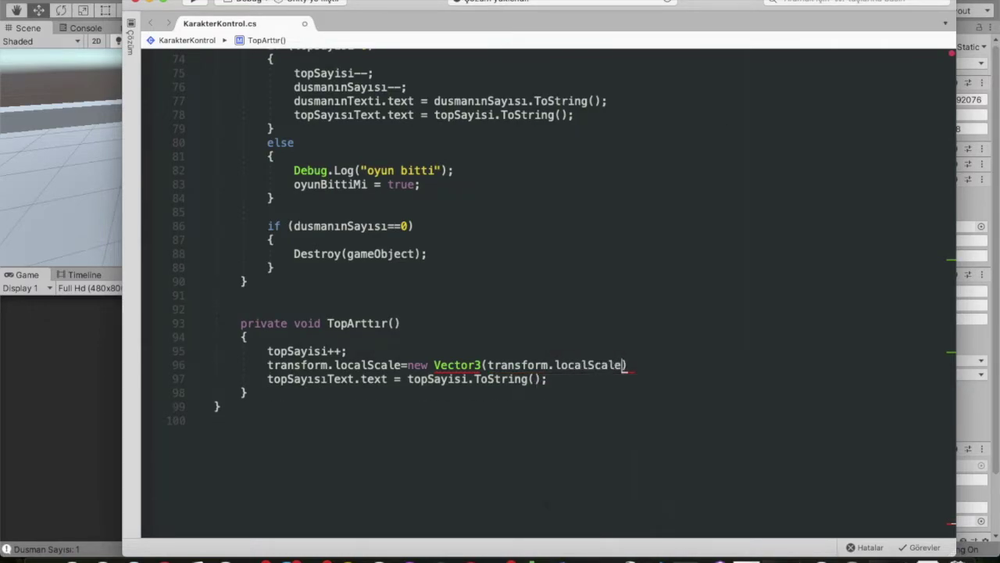
{"action": "type", "text": ".x+0."}
{"action": "type", "text": "2f,"}
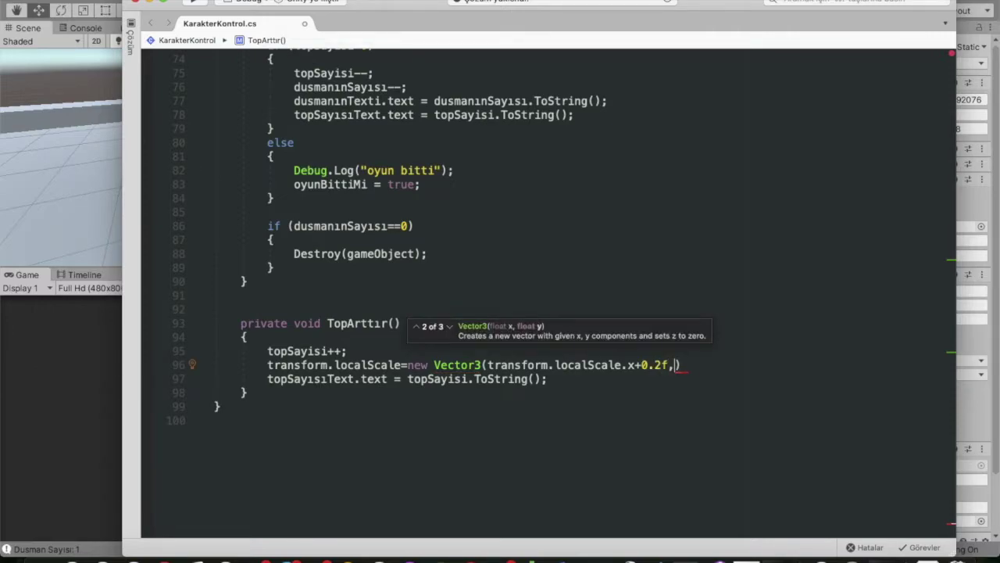
{"action": "type", "text": "transform.l"}
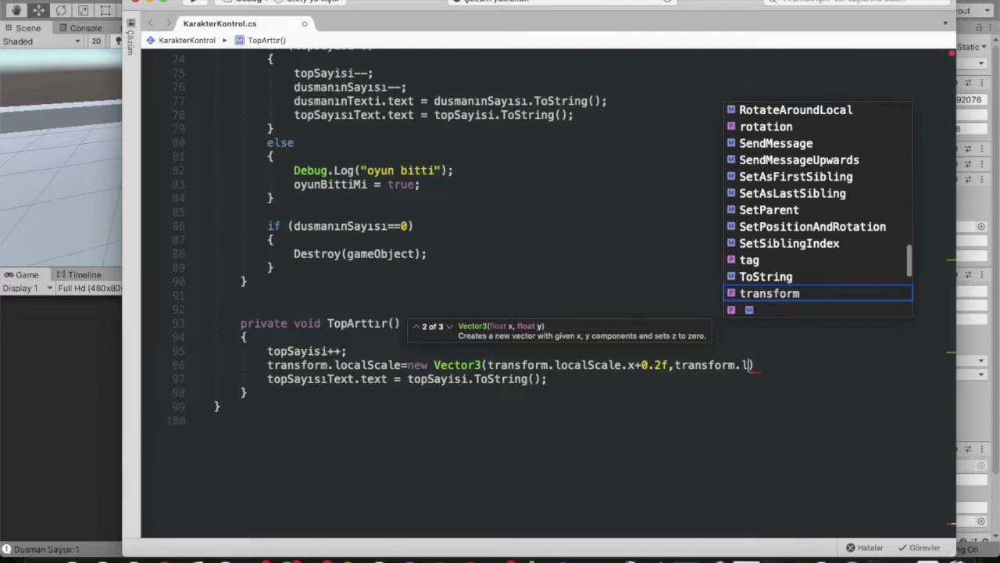
{"action": "key", "text": "Return"}
{"action": "type", "text": ".y"}
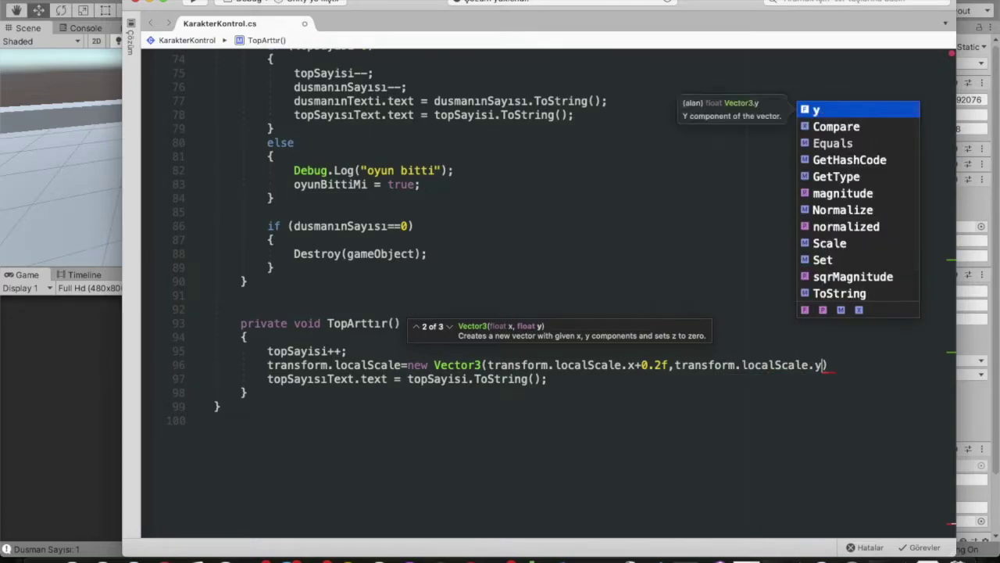
{"action": "type", "text": "+0.2f"}
- Finish the scale statement with transform.localScale.z + 0.2f and close it
{"action": "key", "text": "Return"}
{"action": "type", "text": ","}
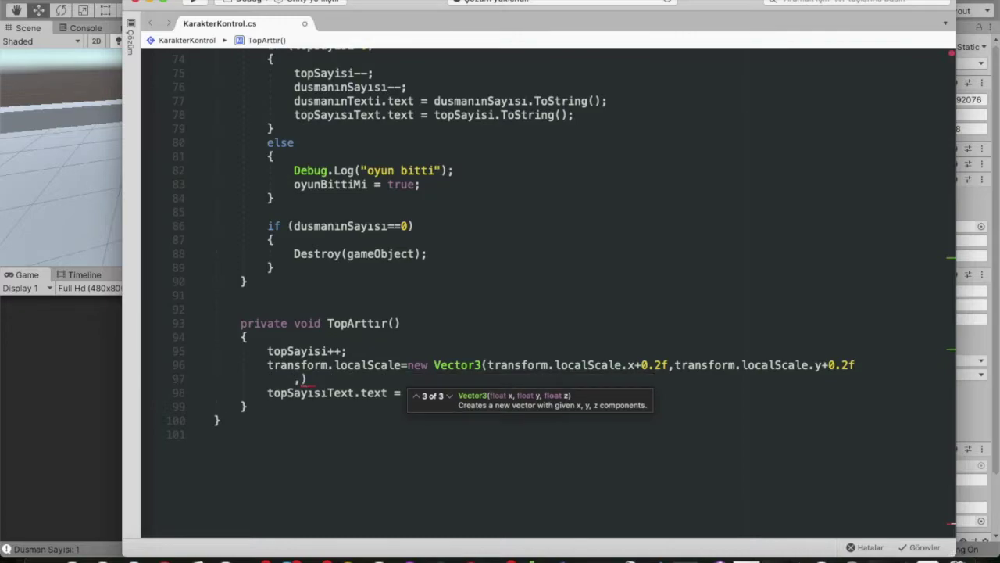
{"action": "scroll", "coordinate": [852, 368], "scroll_direction": "right", "scroll_amount": 1}
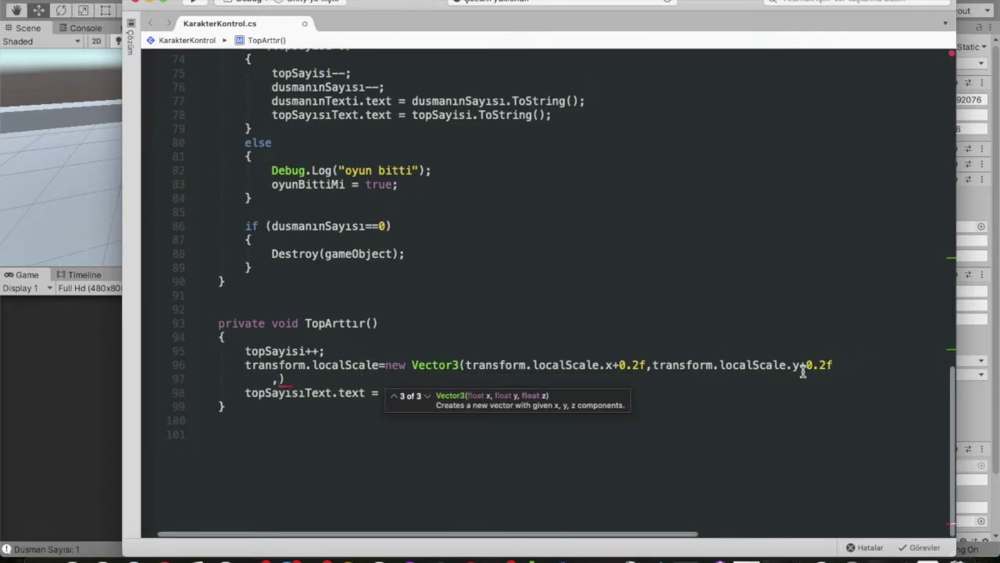
{"action": "scroll", "coordinate": [802, 369], "scroll_direction": "left", "scroll_amount": 1}
{"action": "type", "text": "transform.localScale.z"}
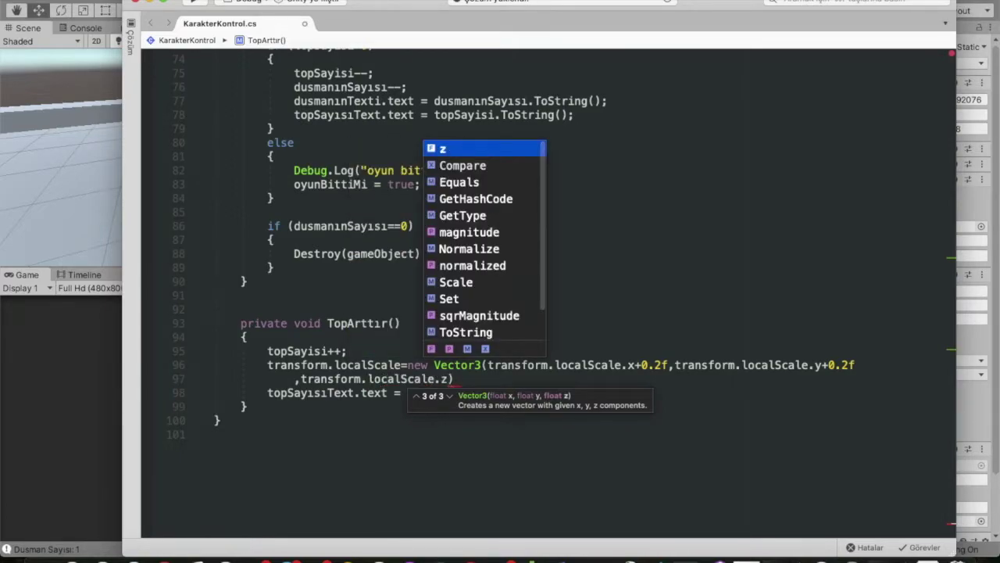
{"action": "key", "text": "Escape"}
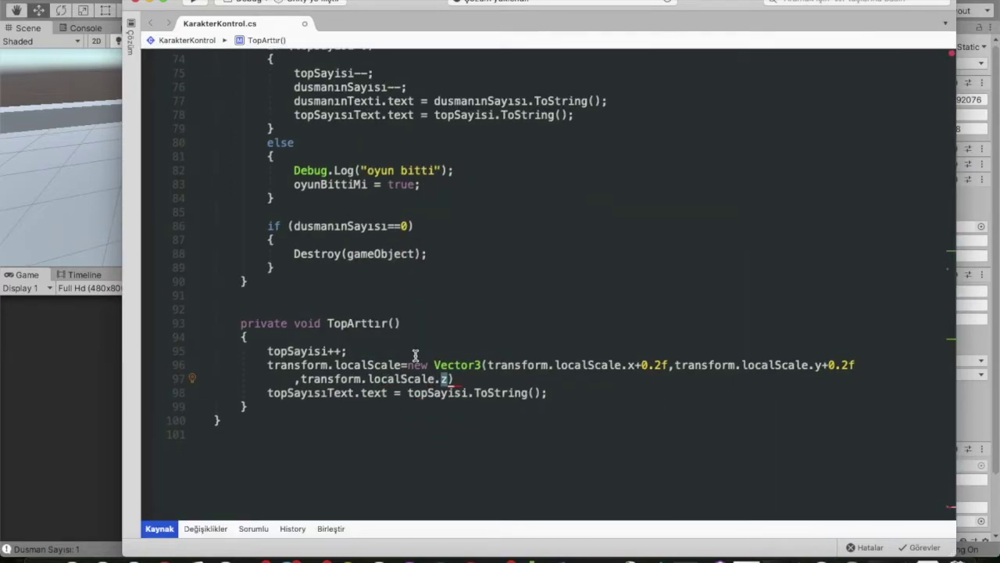
{"action": "type", "text": "+ 0.2f);"}
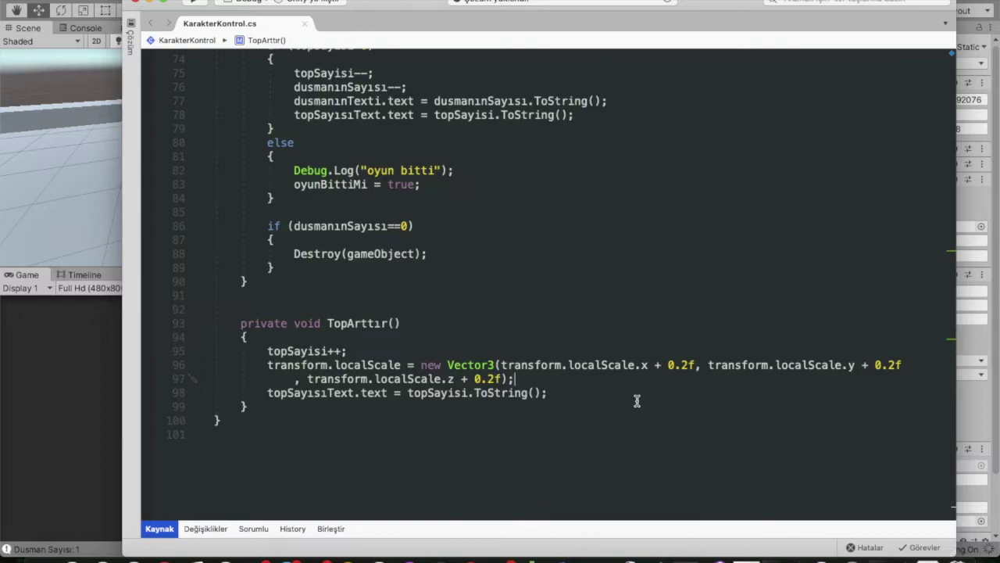
{"action": "scroll", "coordinate": [633, 301], "scroll_direction": "up", "scroll_amount": 1}
{"action": "scroll", "coordinate": [625, 283], "scroll_direction": "up", "scroll_amount": 4}
{"action": "scroll", "coordinate": [626, 285], "scroll_direction": "up", "scroll_amount": 2}
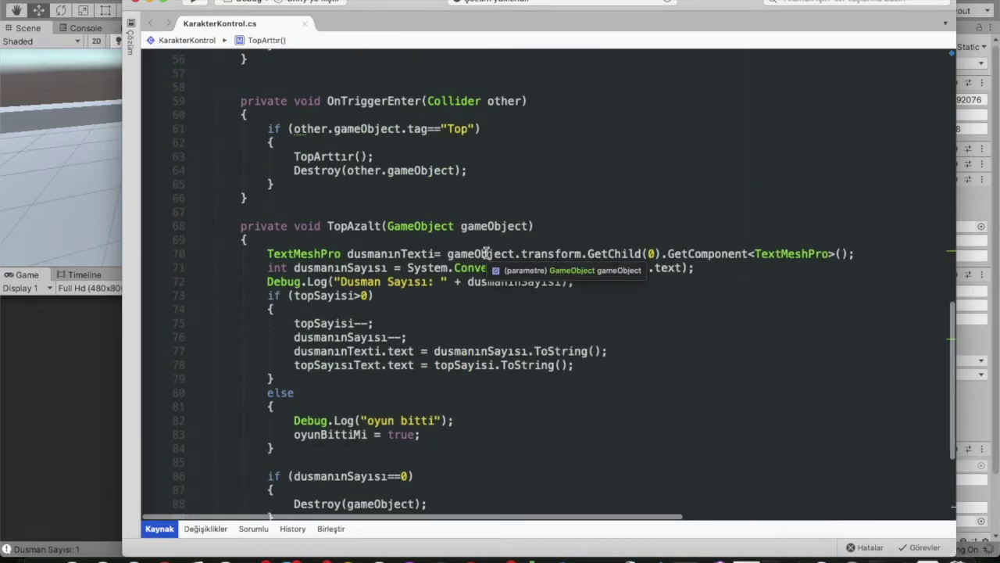
{"action": "scroll", "coordinate": [453, 376], "scroll_direction": "down", "scroll_amount": 4}
{"action": "scroll", "coordinate": [452, 375], "scroll_direction": "down", "scroll_amount": 4}
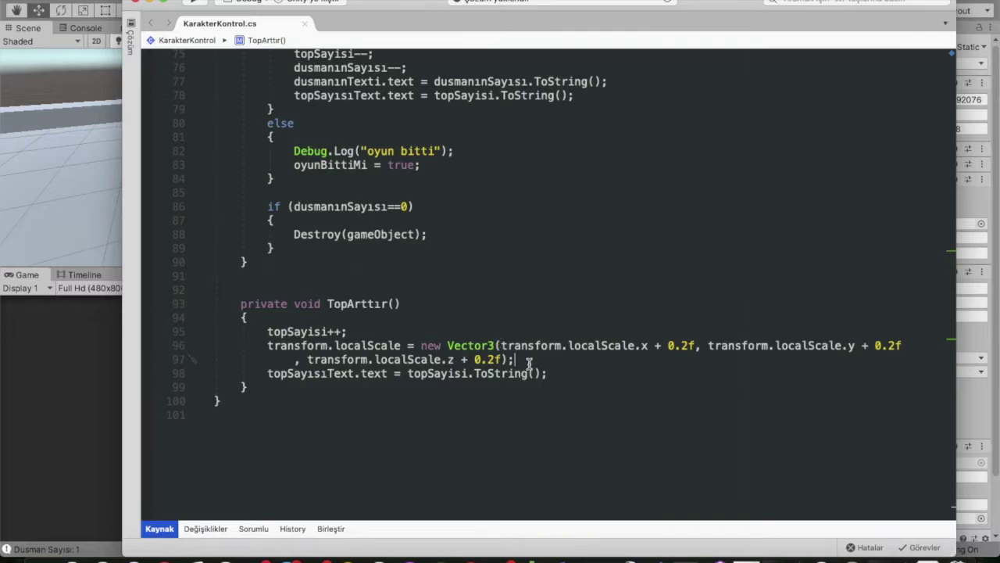
- Add speed += 10 after the scale line in TopArttır
{"action": "key", "text": "Return"}
{"action": "type", "text": "speed"}
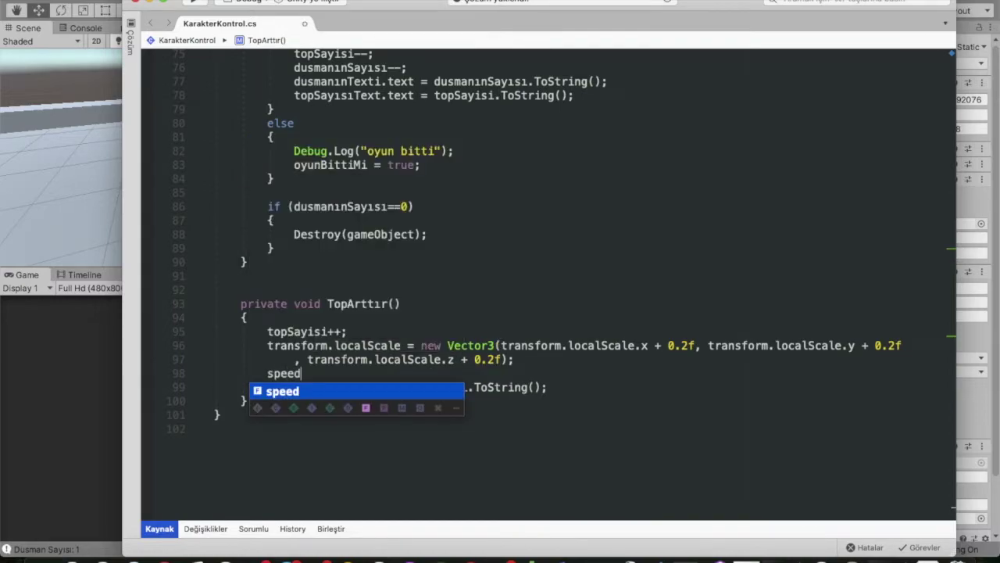
{"action": "type", "text": " += 10;"}
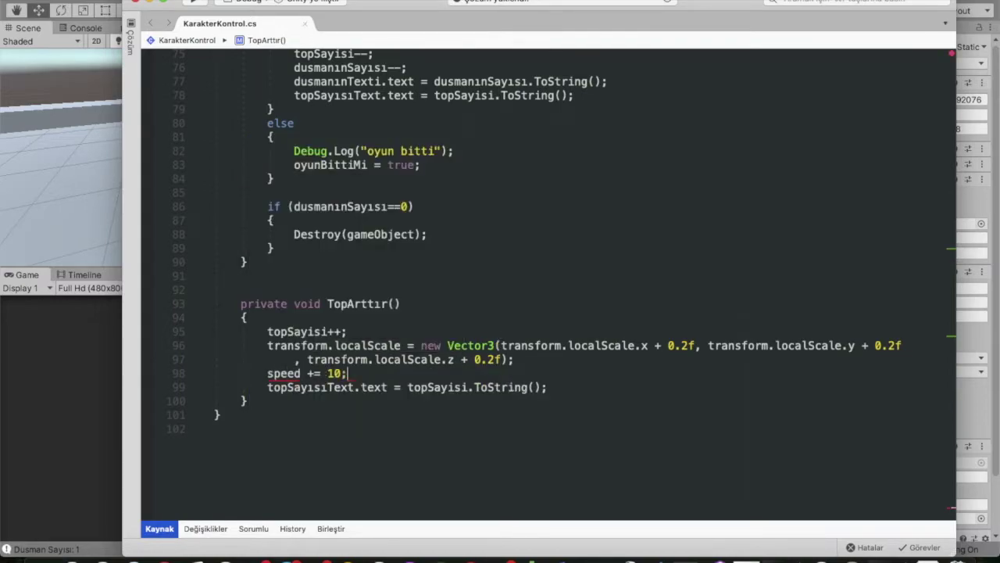
{"action": "left_click", "coordinate": [89, 395]}
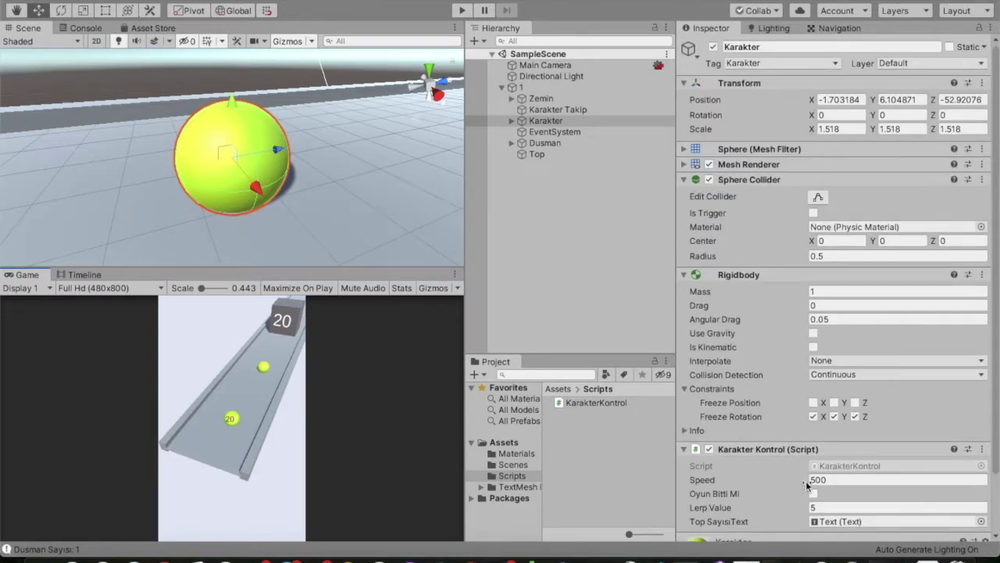
{"action": "scroll", "coordinate": [805, 485], "scroll_direction": "down", "scroll_amount": 2}
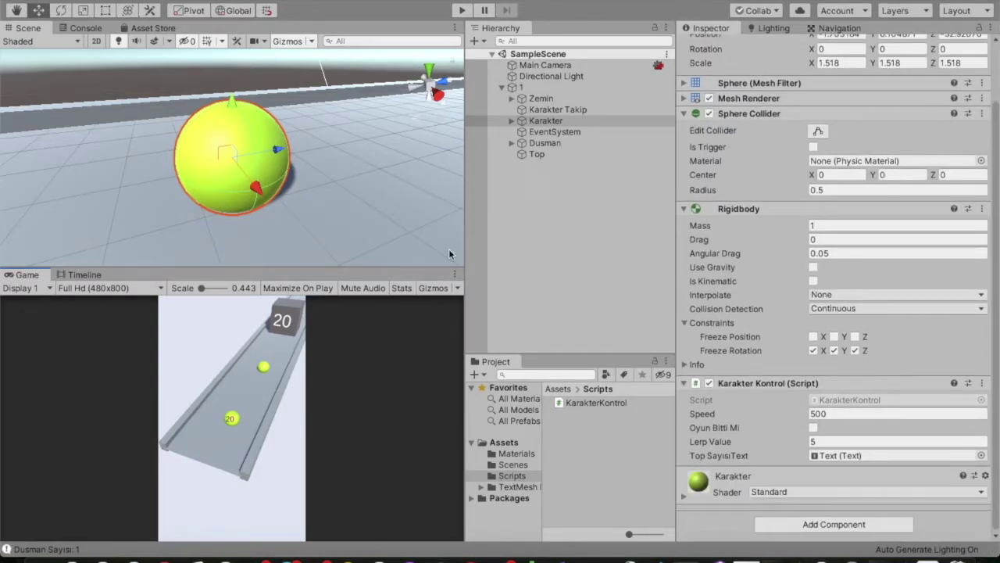
{"action": "scroll", "coordinate": [837, 112], "scroll_direction": "up", "scroll_amount": 2}
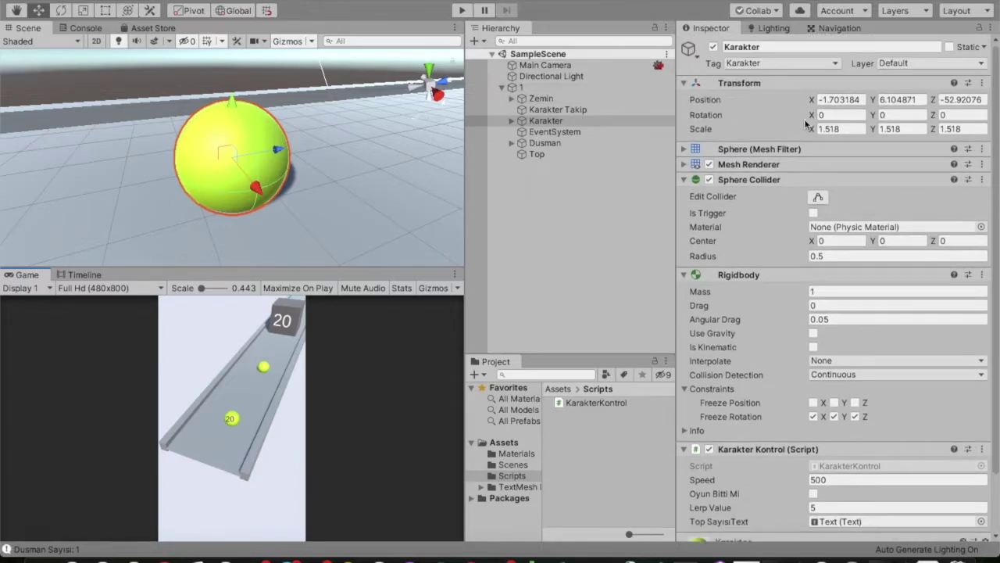
{"action": "left_click", "coordinate": [466, 12]}
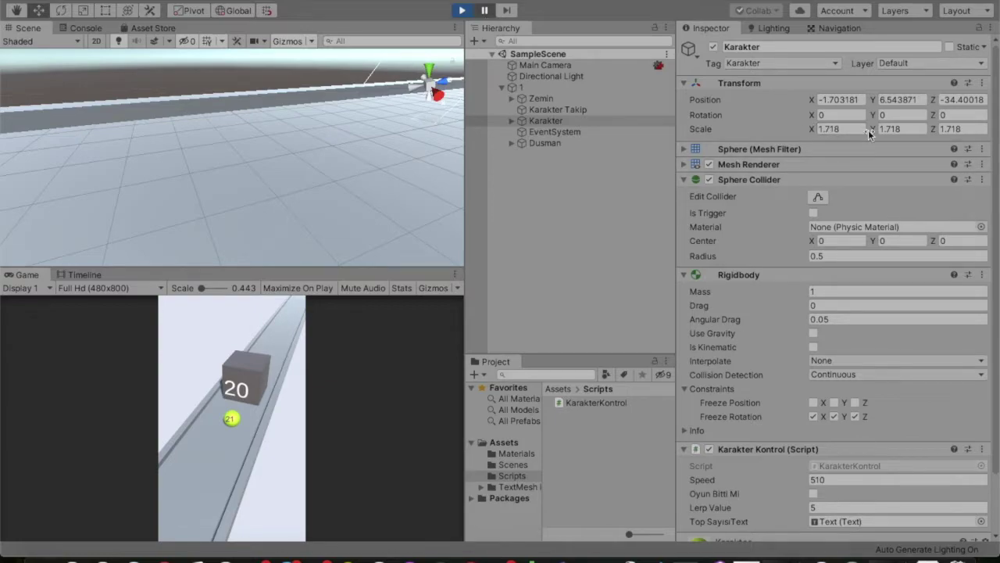
{"action": "scroll", "coordinate": [823, 205], "scroll_direction": "down", "scroll_amount": 3}
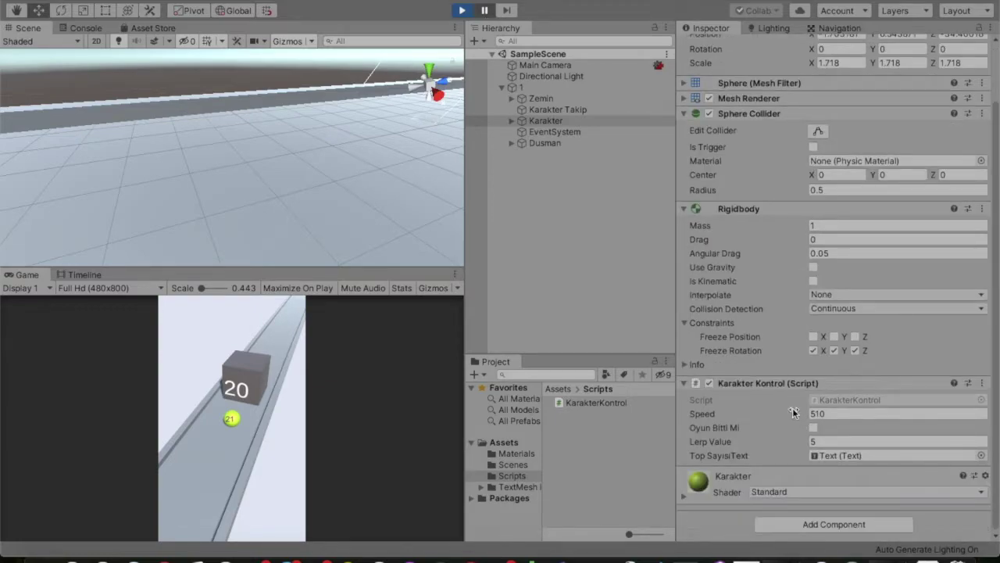
{"action": "key", "text": "shift+space"}
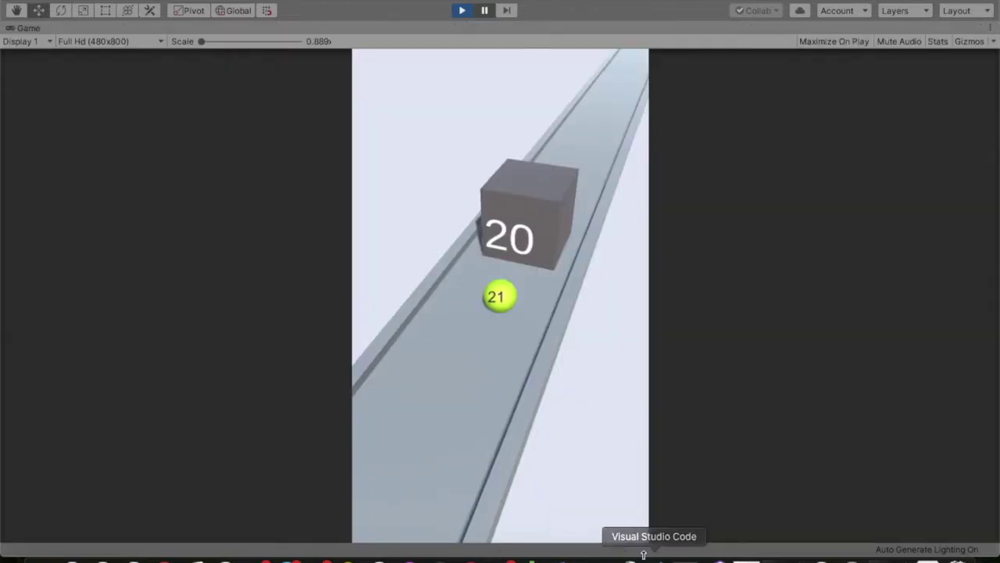
{"action": "left_click", "coordinate": [714, 556]}
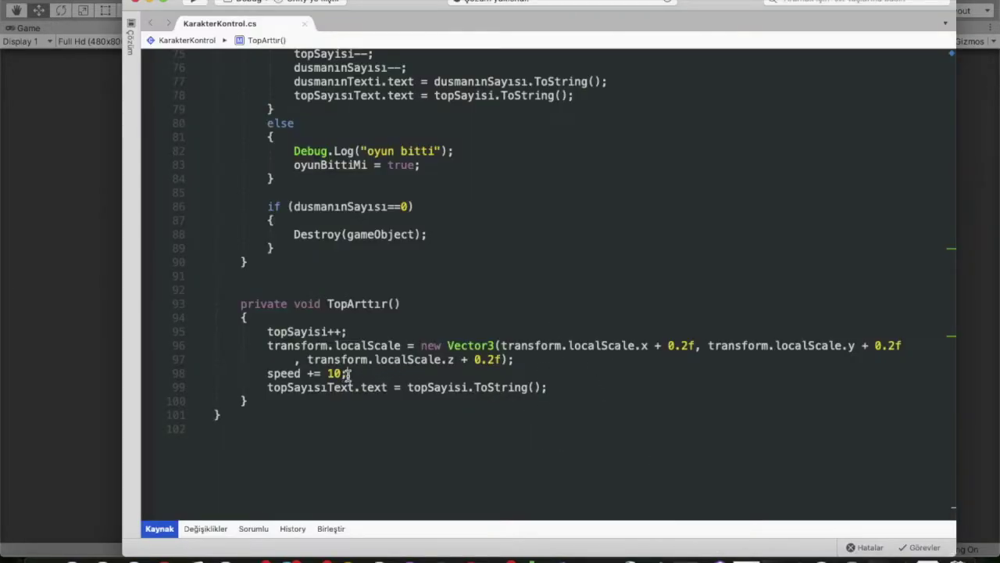
{"action": "double_click", "coordinate": [488, 358]}
{"action": "left_click", "coordinate": [87, 362]}
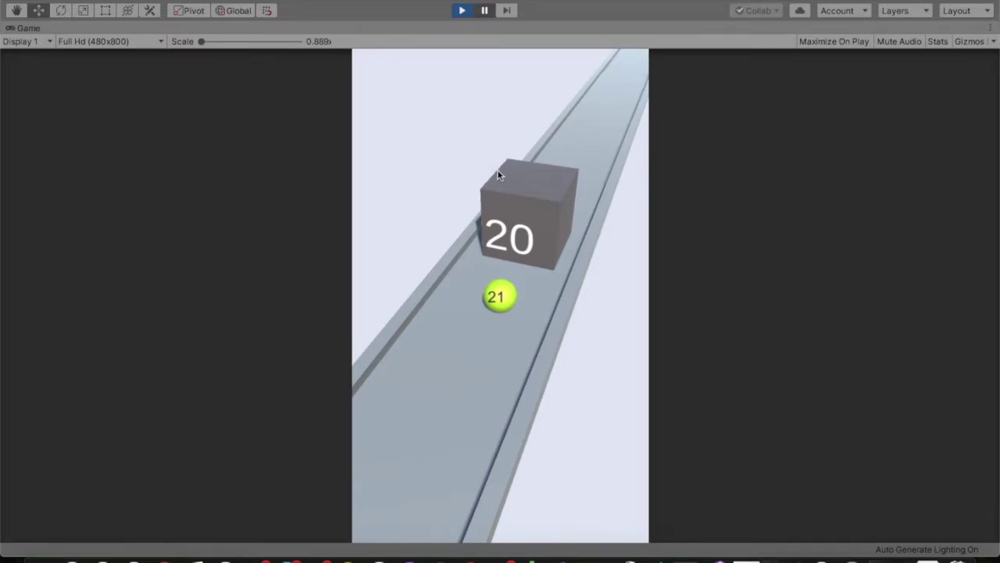
{"action": "key", "text": "shift+space"}
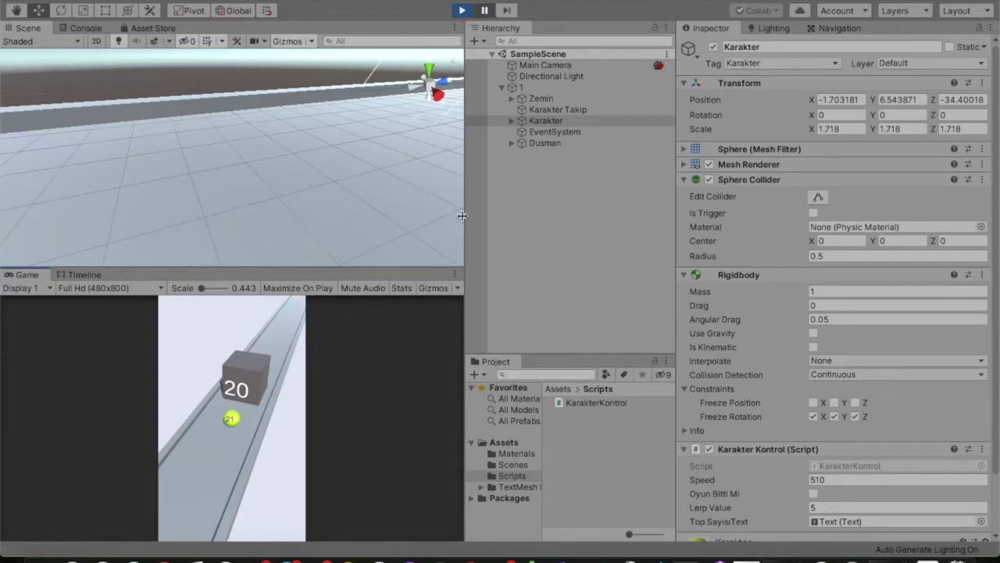
{"action": "left_click", "coordinate": [464, 8]}
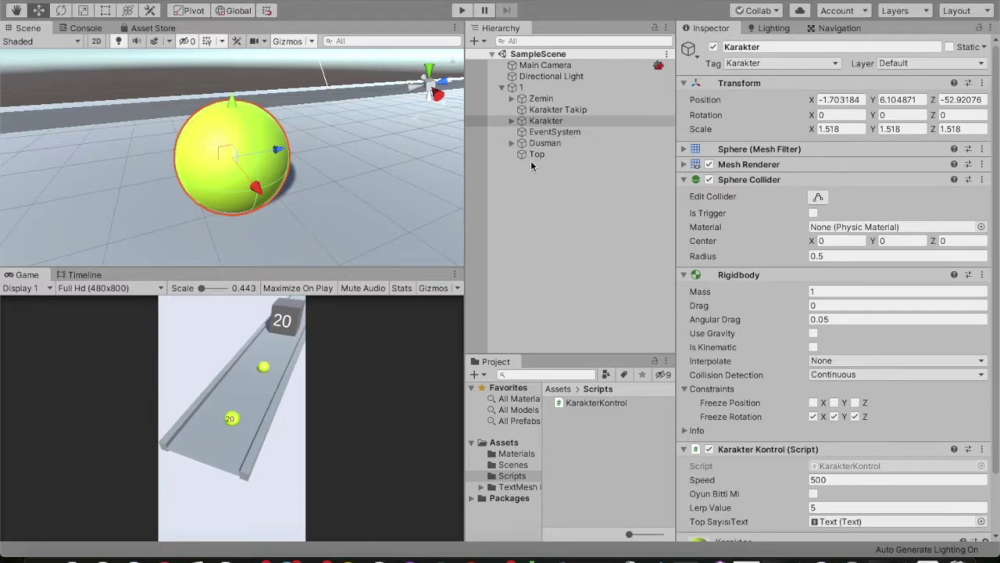
- Duplicate the Top ball into copies Top (2)–Top (4) up the ramp, then play with Karakter selected
{"action": "double_click", "coordinate": [534, 155]}
{"action": "scroll", "coordinate": [265, 209], "scroll_direction": "down", "scroll_amount": 5}
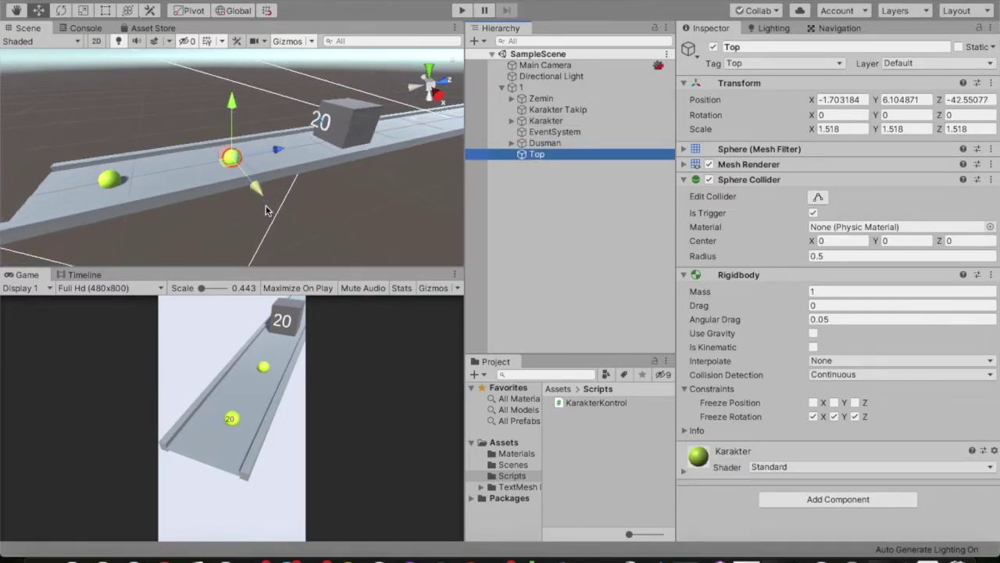
{"action": "key", "text": "ctrl+d"}
{"action": "mouse_move", "coordinate": [277, 149]}
{"action": "left_mouse_down"}
{"action": "mouse_move", "coordinate": [437, 118]}
{"action": "mouse_move", "coordinate": [462, 129]}
{"action": "mouse_move", "coordinate": [440, 138]}
{"action": "mouse_move", "coordinate": [436, 129]}
{"action": "left_mouse_up"}
{"action": "key", "text": "ctrl+d"}
{"action": "key", "text": "ctrl+d"}
{"action": "mouse_move", "coordinate": [364, 119]}
{"action": "left_mouse_down"}
{"action": "mouse_move", "coordinate": [456, 105]}
{"action": "mouse_move", "coordinate": [484, 130]}
{"action": "left_mouse_up"}
{"action": "key", "text": "ctrl+d"}
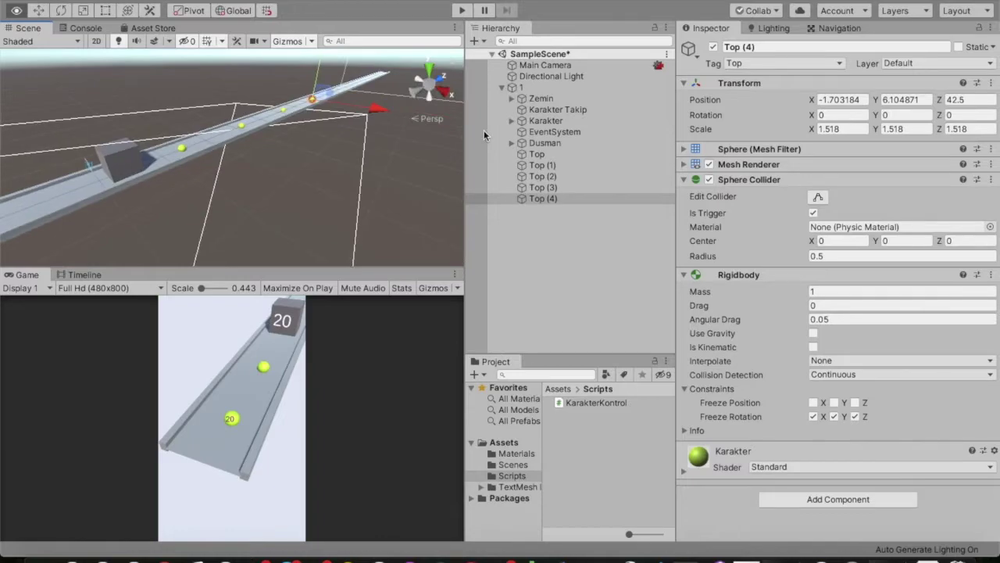
{"action": "left_click", "coordinate": [546, 121]}
{"action": "left_click", "coordinate": [471, 10]}
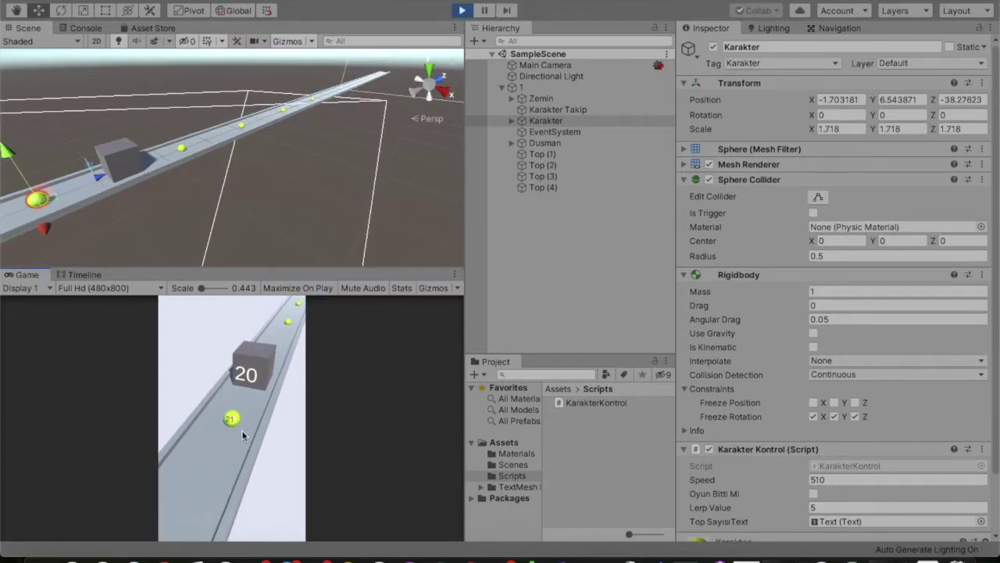
- Play-test in a maximized Game view, collecting five balls to reach speed 550, then stop the game
{"action": "key", "text": "shift+space"}
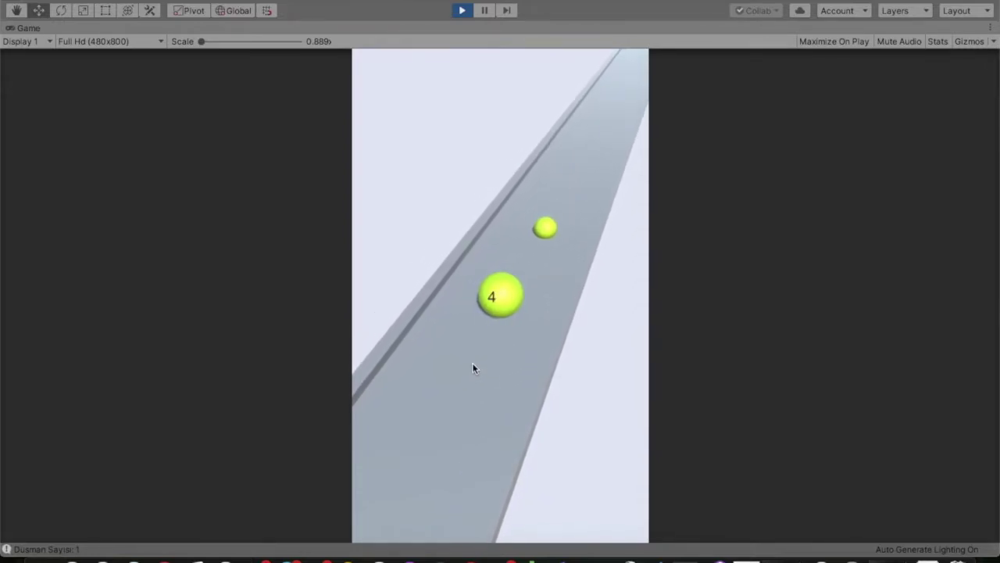
{"action": "key", "text": "shift+space"}
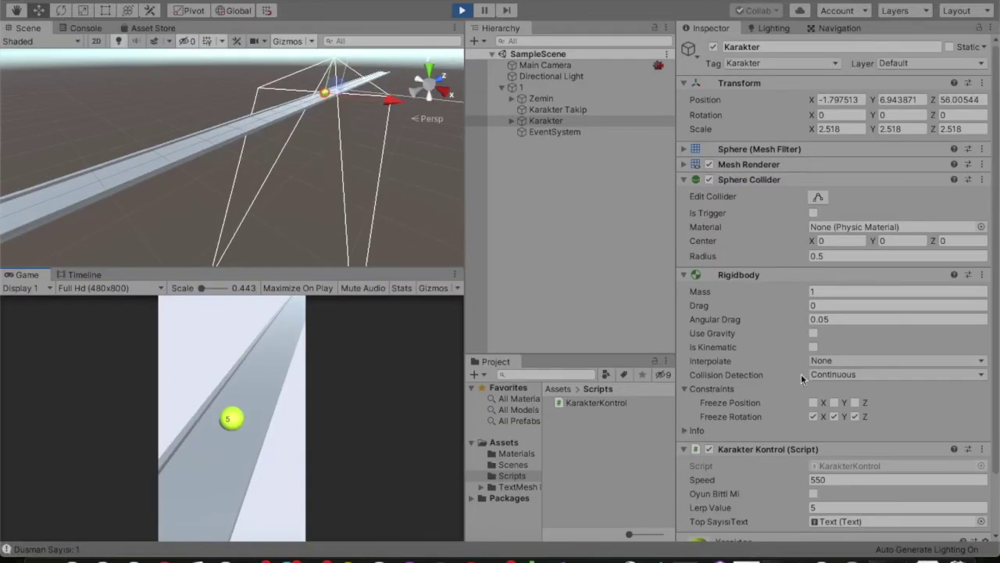
{"action": "scroll", "coordinate": [860, 289], "scroll_direction": "down", "scroll_amount": 3}
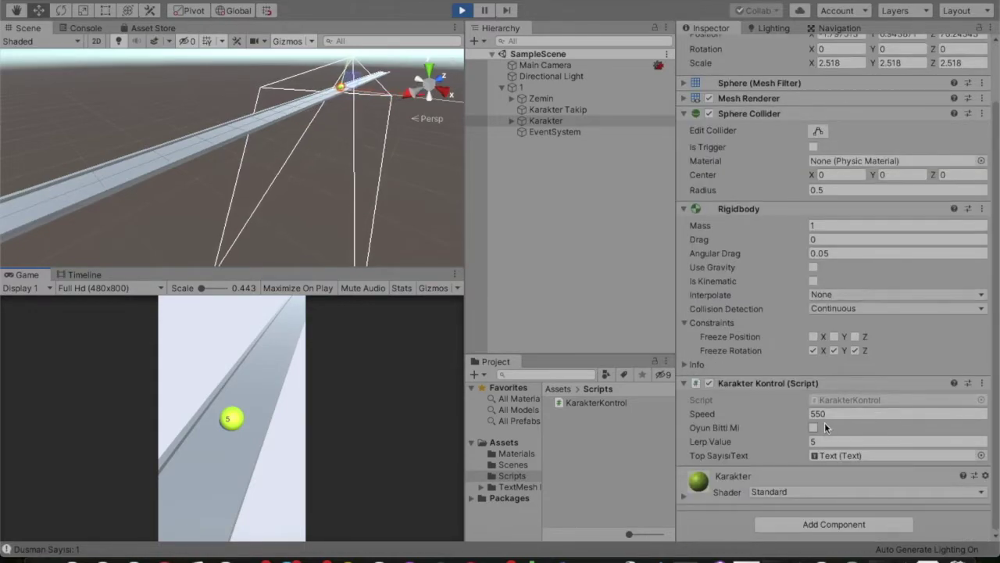
{"action": "key", "text": "ctrl+p"}
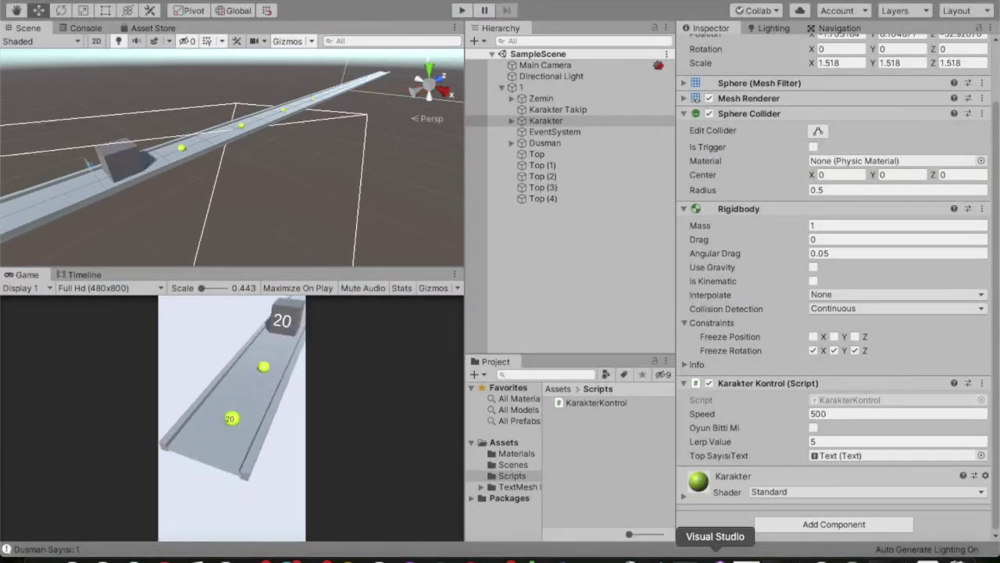
{"action": "left_click", "coordinate": [715, 557]}
- Change the x, y and z growth values in TopArttır's new Vector3 from 0.2f to 0.05f
{"action": "left_click", "coordinate": [688, 347]}
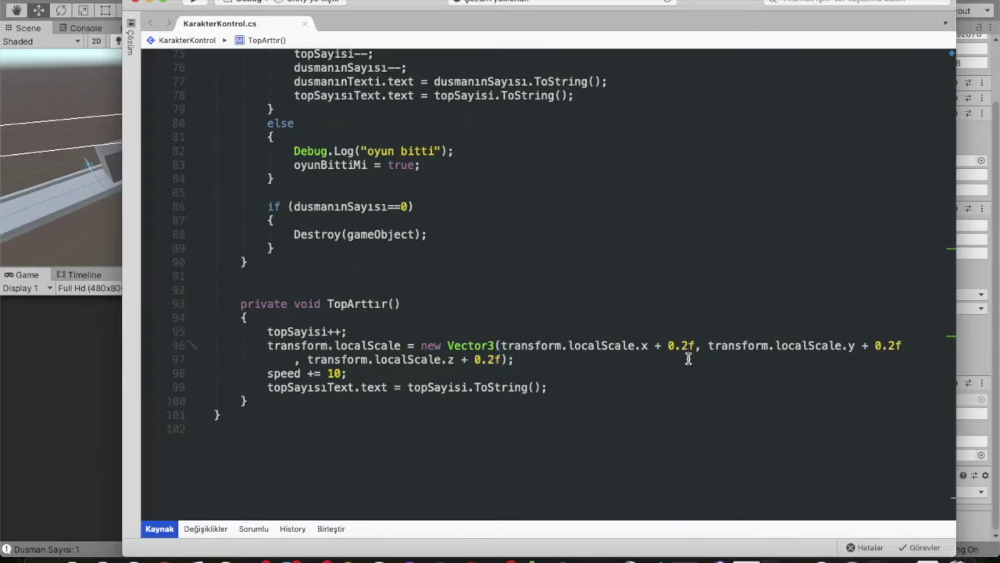
{"action": "key", "text": "BackSpace"}
{"action": "type", "text": "0.5"}
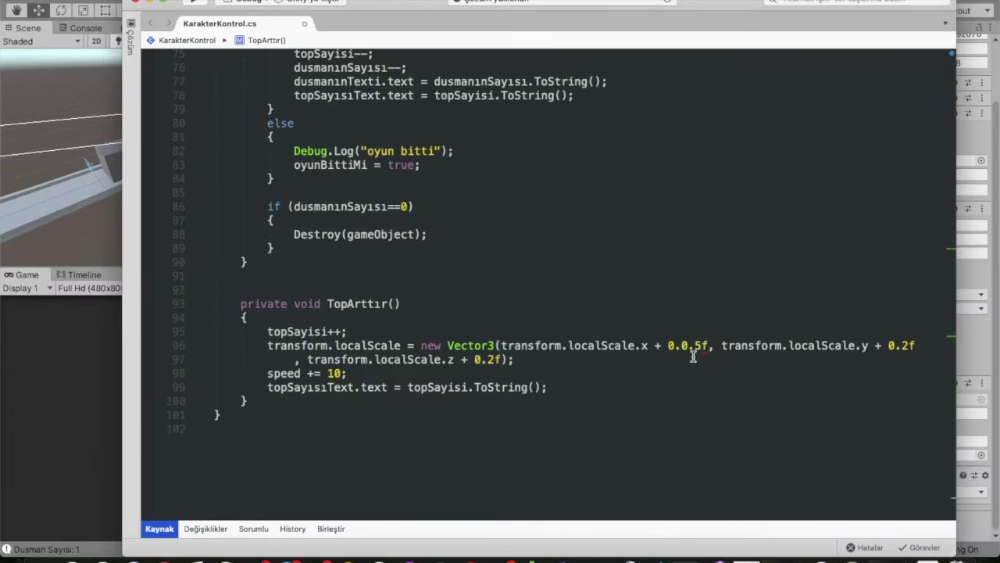
{"action": "left_click", "coordinate": [904, 345]}
{"action": "left_click", "coordinate": [694, 344]}
{"action": "key", "text": "BackSpace"}
{"action": "left_click", "coordinate": [894, 347]}
{"action": "key", "text": "BackSpace"}
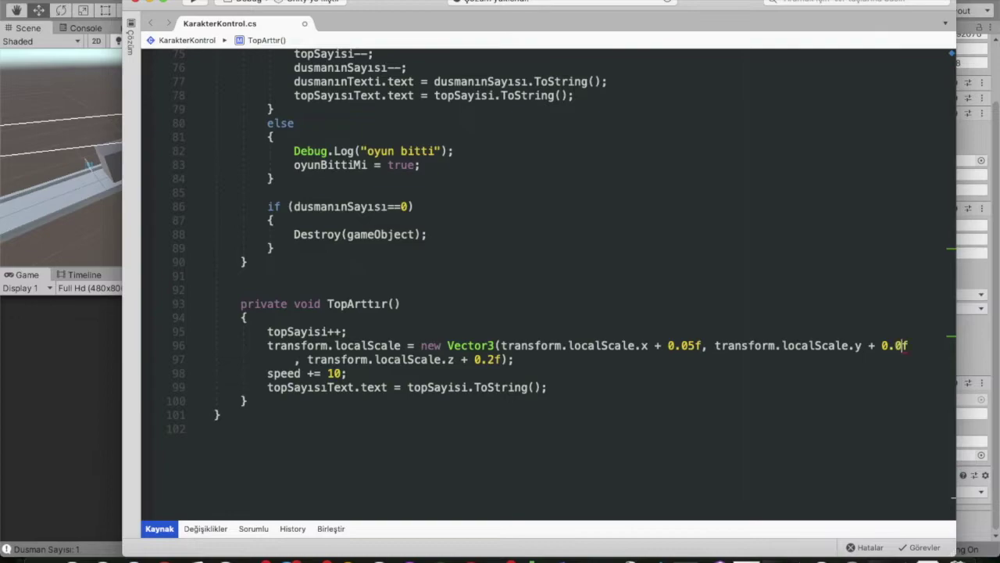
{"action": "left_click", "coordinate": [494, 359]}
{"action": "key", "text": "BackSpace"}
{"action": "type", "text": "05"}
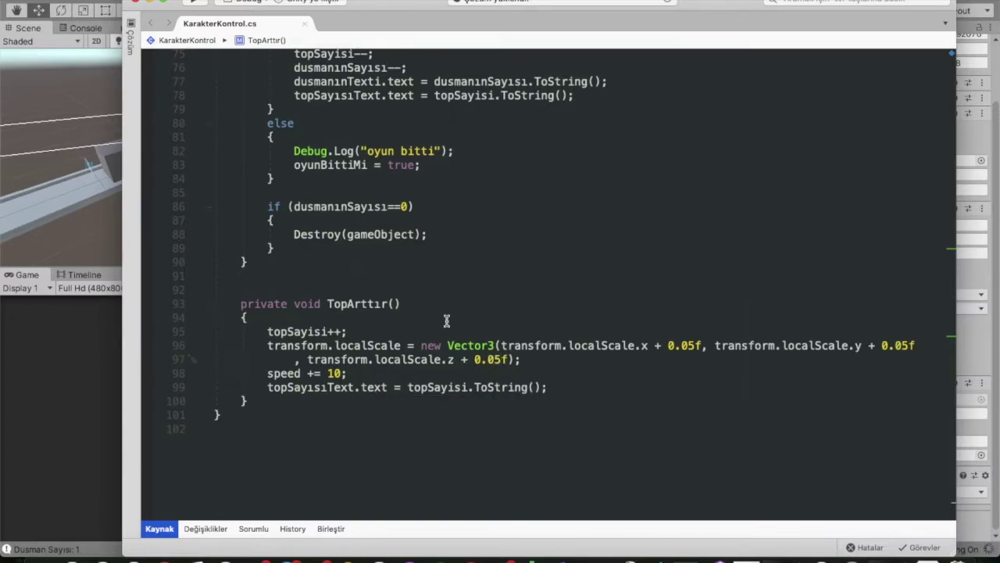
{"action": "left_click", "coordinate": [72, 345]}
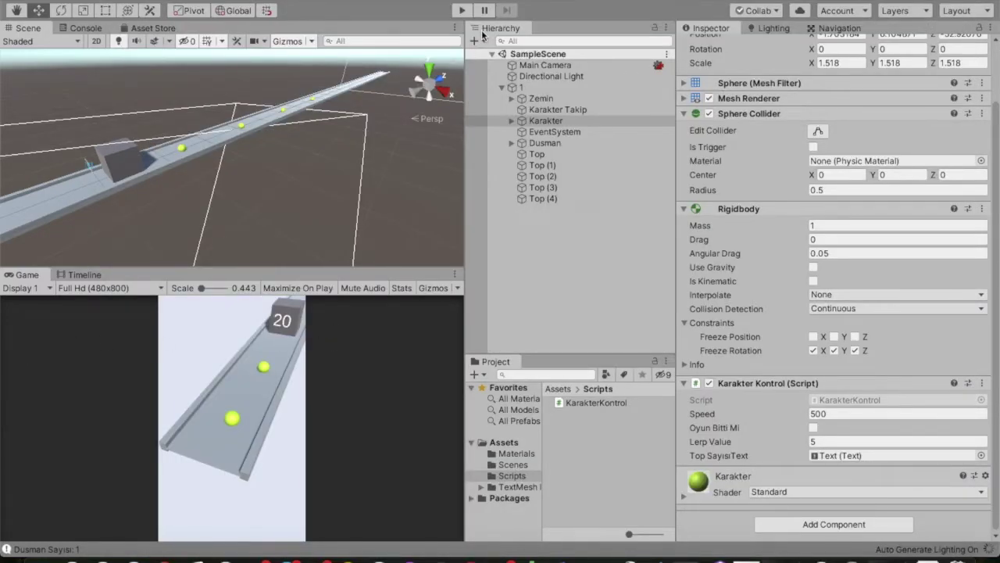
{"action": "key", "text": "shift+space"}
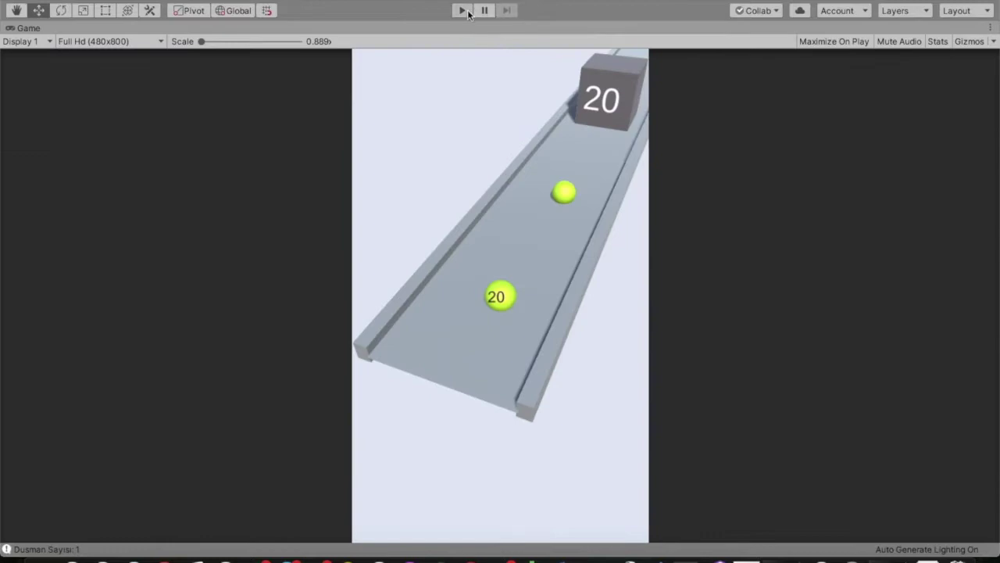
{"action": "left_click", "coordinate": [467, 13]}
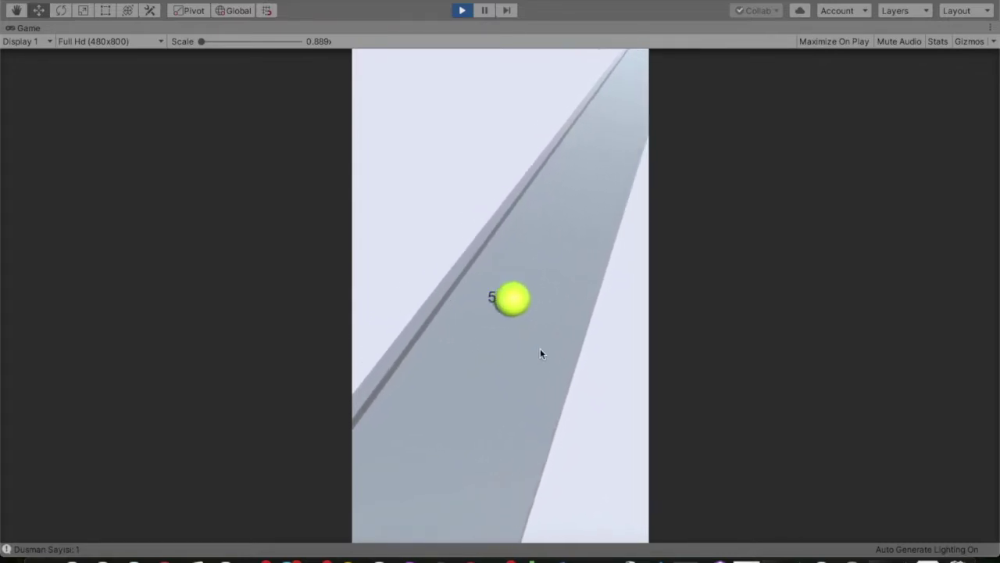
{"action": "key", "text": "ctrl+p"}
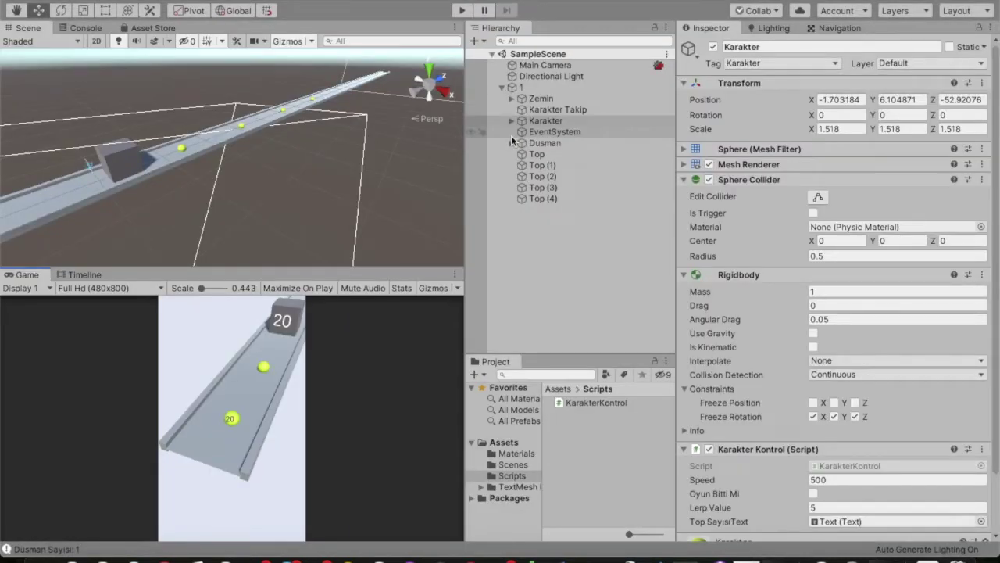
{"action": "left_click", "coordinate": [516, 145]}
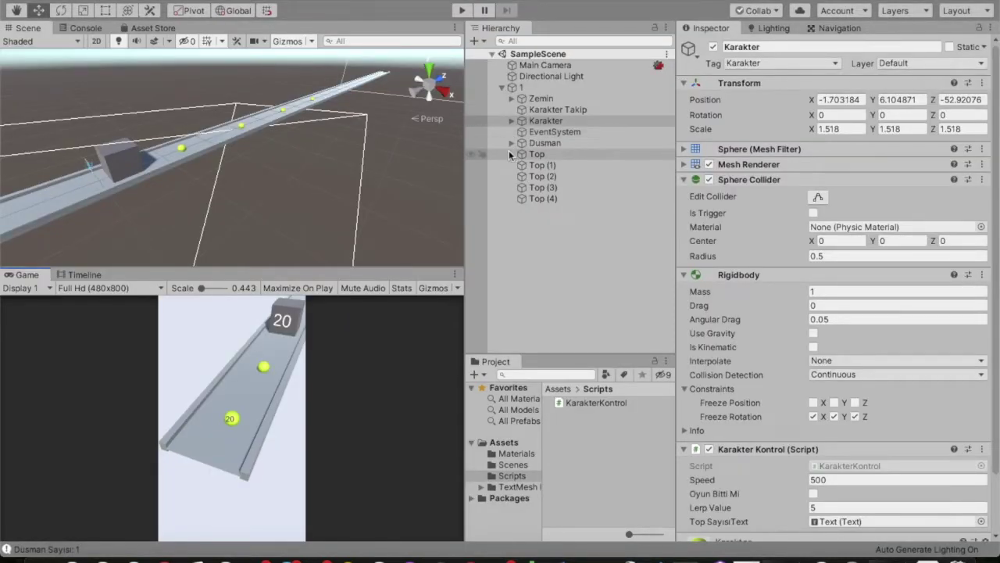
- Create a new cube named Bitis near the last ball, Top (4)
{"action": "left_click_drag", "start_coordinate": [310, 117], "coordinate": [344, 88], "text": "alt"}
{"action": "left_click", "coordinate": [543, 199]}
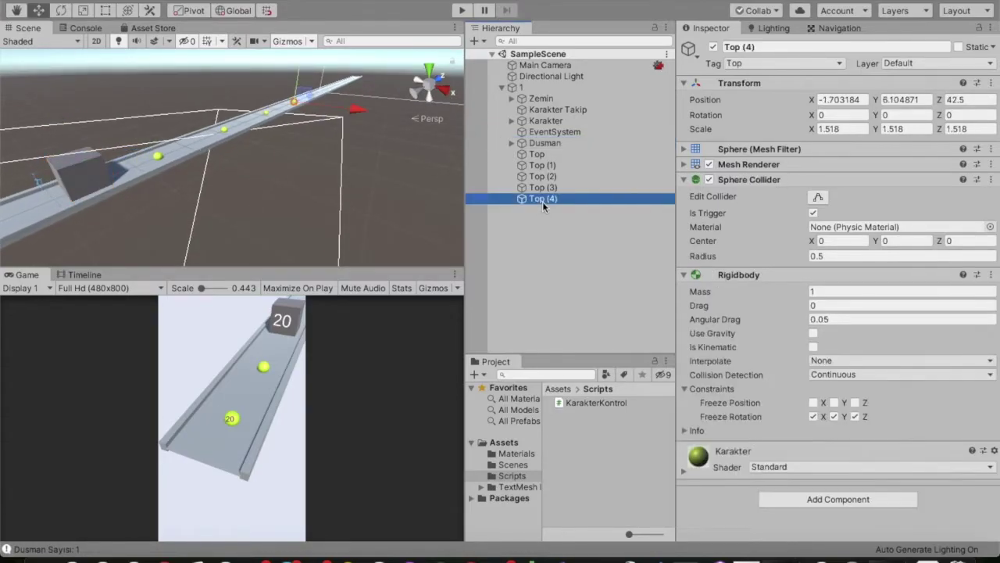
{"action": "key", "text": "f"}
{"action": "left_click_drag", "start_coordinate": [398, 146], "coordinate": [359, 139], "text": "alt"}
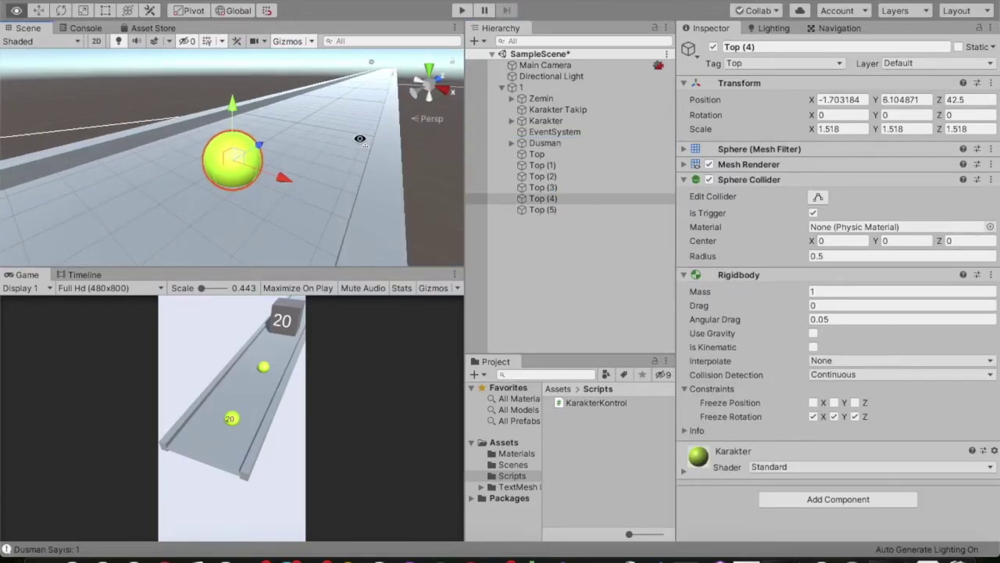
{"action": "left_click_drag", "start_coordinate": [359, 142], "coordinate": [364, 129], "text": "alt"}
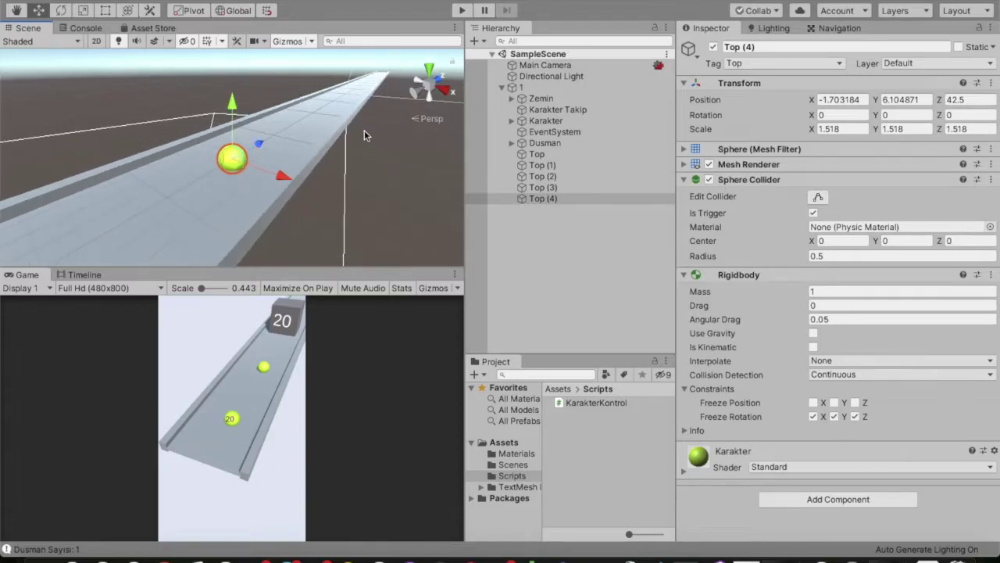
{"action": "right_click", "coordinate": [563, 226]}
{"action": "mouse_move", "coordinate": [592, 361]}
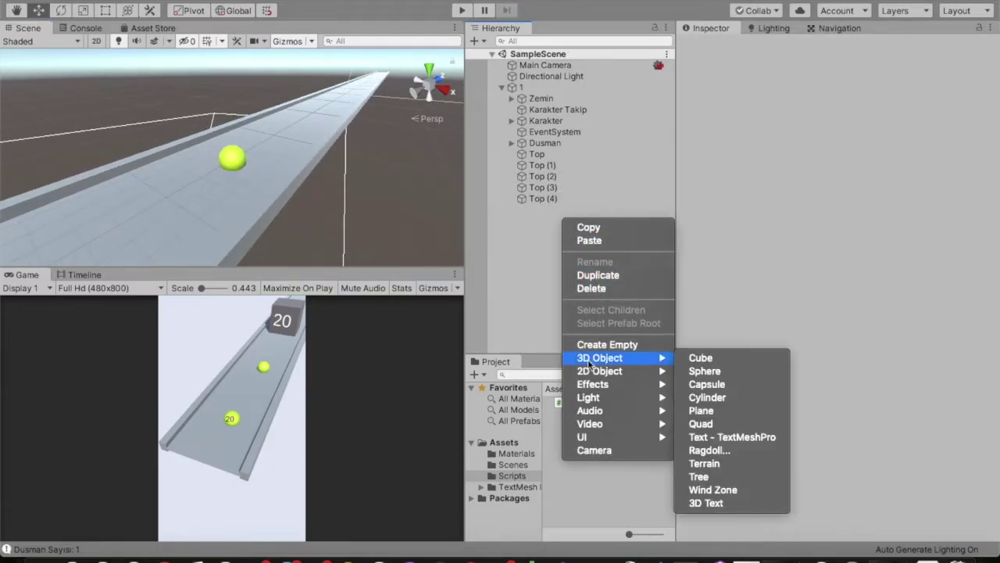
{"action": "left_click", "coordinate": [710, 361]}
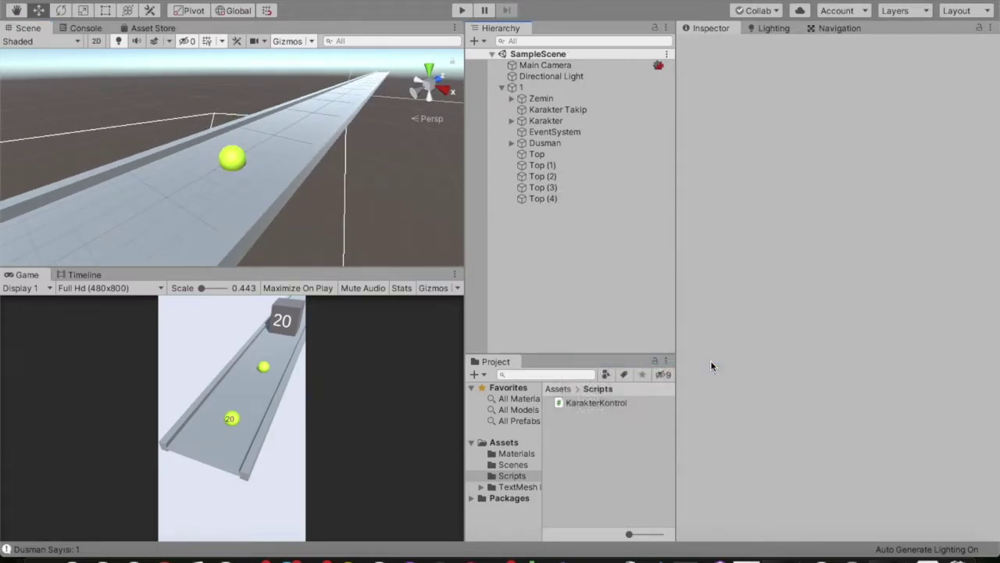
{"action": "type", "text": "Bitis"}
{"action": "key", "text": "Return"}
- Parent Bitis under object 1 and give it the Bitis tag
{"action": "mouse_move", "coordinate": [527, 210]}
{"action": "left_mouse_down"}
{"action": "mouse_move", "coordinate": [556, 79]}
{"action": "mouse_move", "coordinate": [536, 87]}
{"action": "left_mouse_up"}
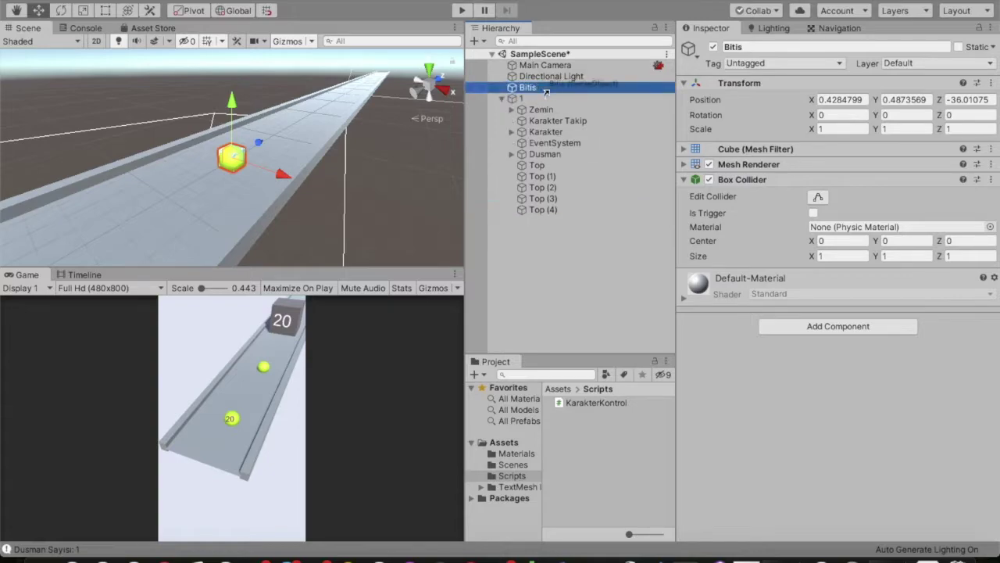
{"action": "left_click_drag", "start_coordinate": [536, 88], "coordinate": [536, 89]}
{"action": "left_click", "coordinate": [782, 63]}
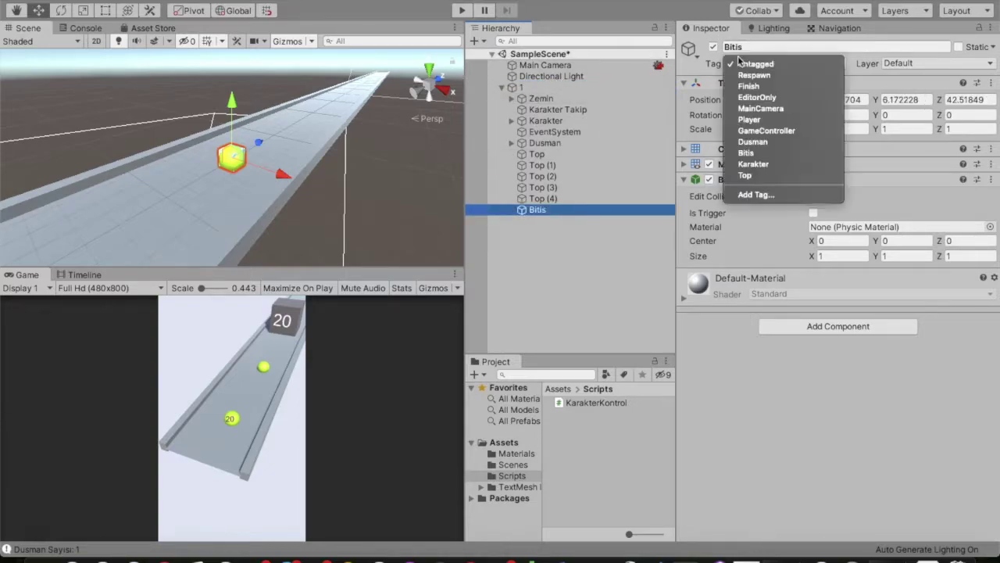
{"action": "left_click", "coordinate": [750, 152]}
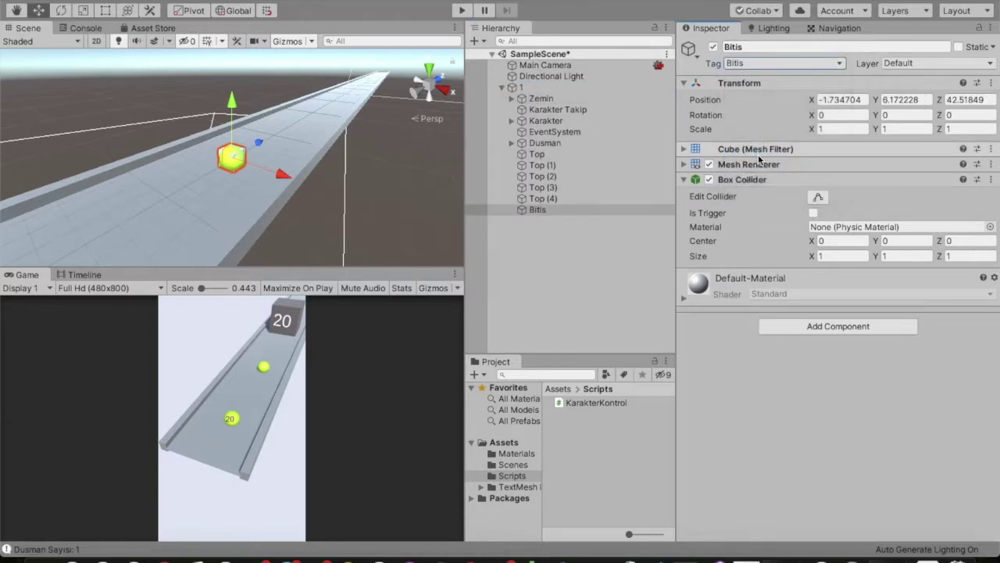
- Flatten Bitis into a platform about 6.51 wide and centre it on the road's end
{"action": "left_click_drag", "start_coordinate": [231, 150], "coordinate": [323, 102]}
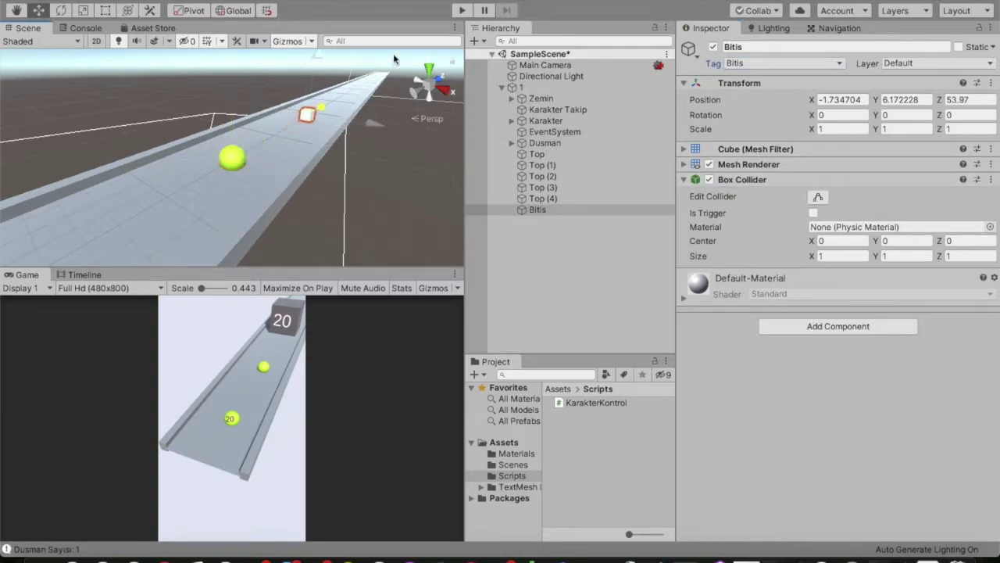
{"action": "double_click", "coordinate": [562, 208]}
{"action": "scroll", "coordinate": [349, 181], "scroll_direction": "down", "scroll_amount": 5}
{"action": "key", "text": "t"}
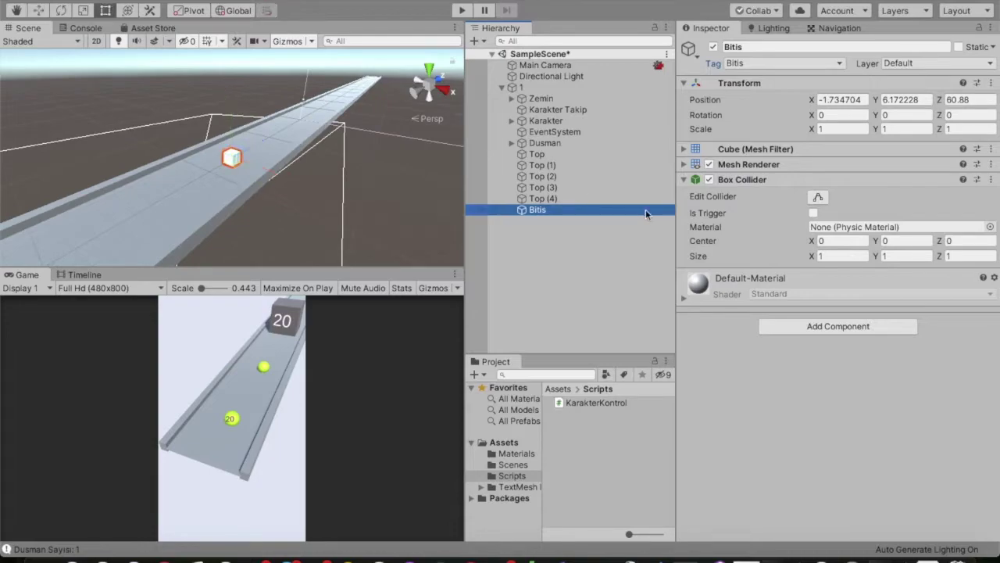
{"action": "left_click_drag", "start_coordinate": [940, 130], "coordinate": [835, 132]}
{"action": "mouse_move", "coordinate": [942, 133]}
{"action": "left_mouse_down"}
{"action": "mouse_move", "coordinate": [926, 28]}
{"action": "mouse_move", "coordinate": [906, 32]}
{"action": "left_mouse_up"}
{"action": "key", "text": "w"}
{"action": "mouse_move", "coordinate": [290, 138]}
{"action": "left_mouse_down"}
{"action": "mouse_move", "coordinate": [330, 105]}
{"action": "mouse_move", "coordinate": [301, 118]}
{"action": "mouse_move", "coordinate": [372, 166]}
{"action": "mouse_move", "coordinate": [335, 169]}
{"action": "mouse_move", "coordinate": [328, 160]}
{"action": "left_mouse_up"}
{"action": "left_click_drag", "start_coordinate": [290, 96], "coordinate": [287, 95]}
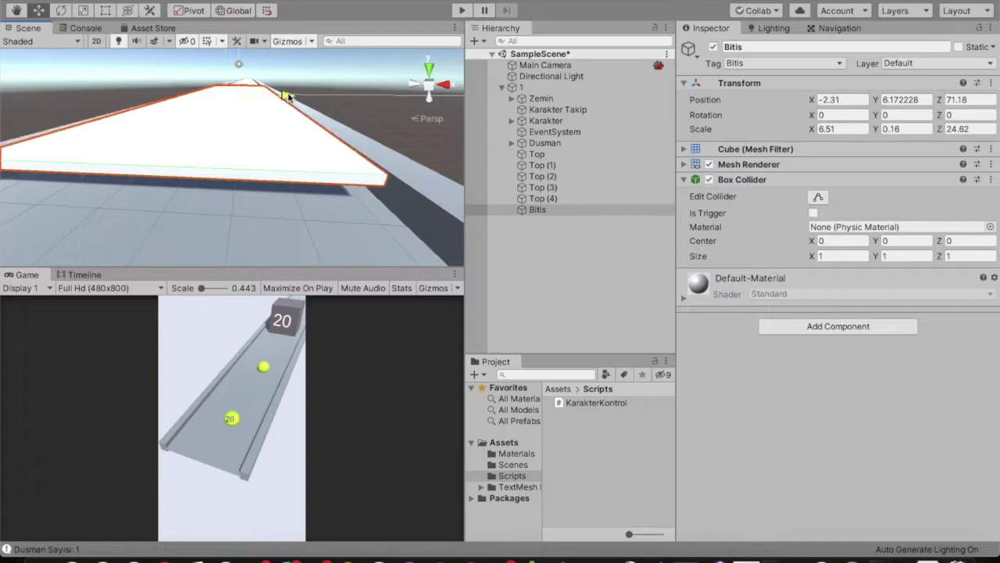
{"action": "left_click_drag", "start_coordinate": [231, 65], "coordinate": [233, 66]}
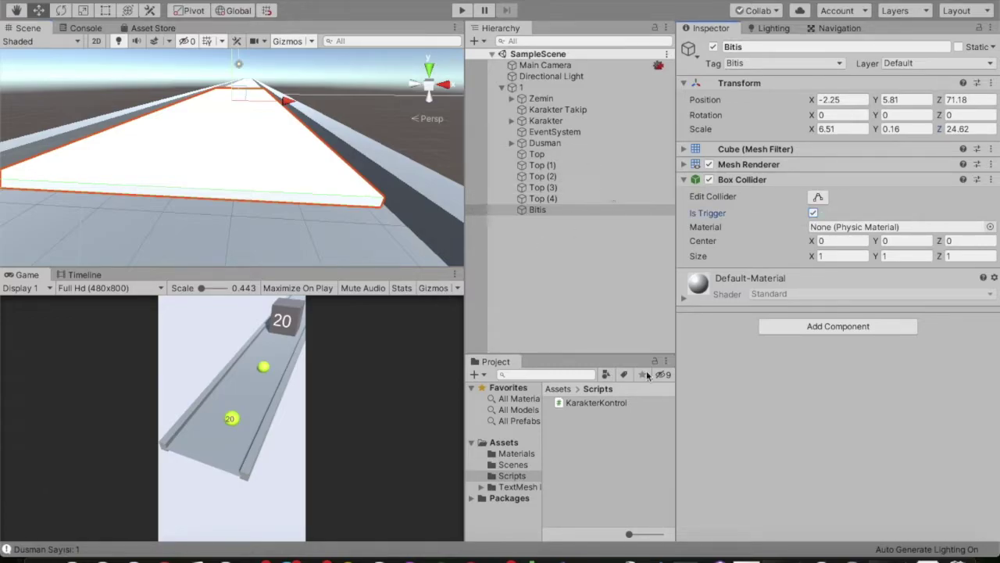
{"action": "left_click", "coordinate": [715, 557]}
- Add an if (other.CompareTag("Bitis")) block inside OnTriggerEnter below the Top check
{"action": "scroll", "coordinate": [574, 323], "scroll_direction": "up", "scroll_amount": 10}
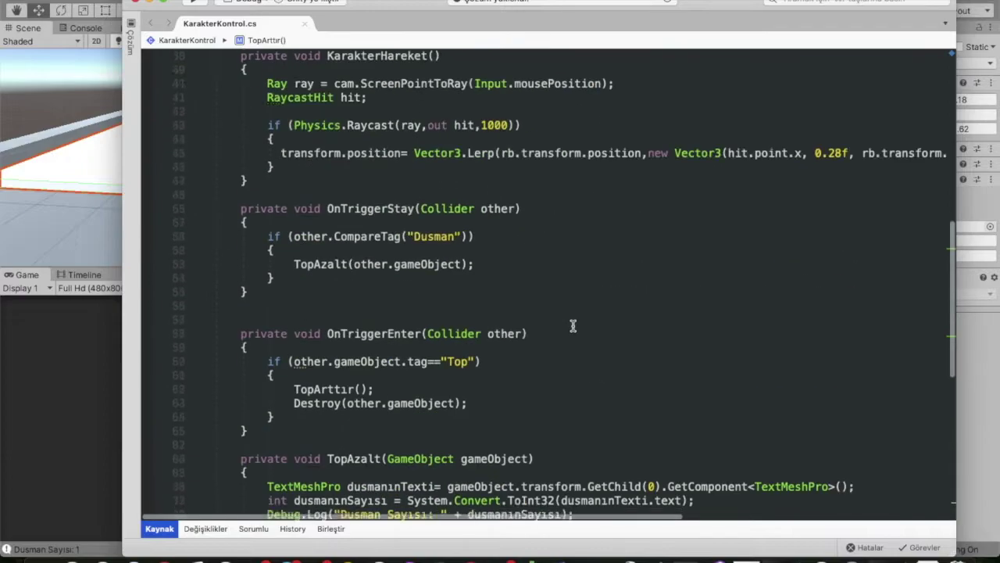
{"action": "scroll", "coordinate": [573, 325], "scroll_direction": "up", "scroll_amount": 3}
{"action": "scroll", "coordinate": [421, 399], "scroll_direction": "down", "scroll_amount": 4}
{"action": "scroll", "coordinate": [391, 402], "scroll_direction": "down", "scroll_amount": 2}
{"action": "left_click", "coordinate": [316, 394]}
{"action": "key", "text": "Return"}
{"action": "type", "text": "f"}
{"action": "key", "text": "BackSpace"}
{"action": "type", "text": "if"}
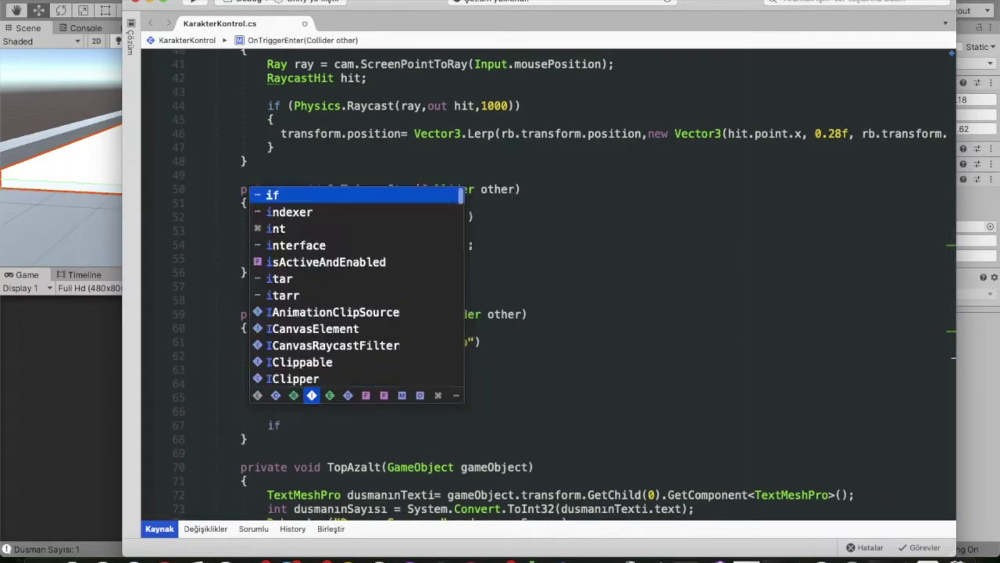
{"action": "key", "text": "Tab"}
{"action": "key", "text": "Tab"}
{"action": "type", "text": "ther.comp"}
{"action": "key", "text": "Return"}
{"action": "type", "text": "(\"Bitis\"))"}
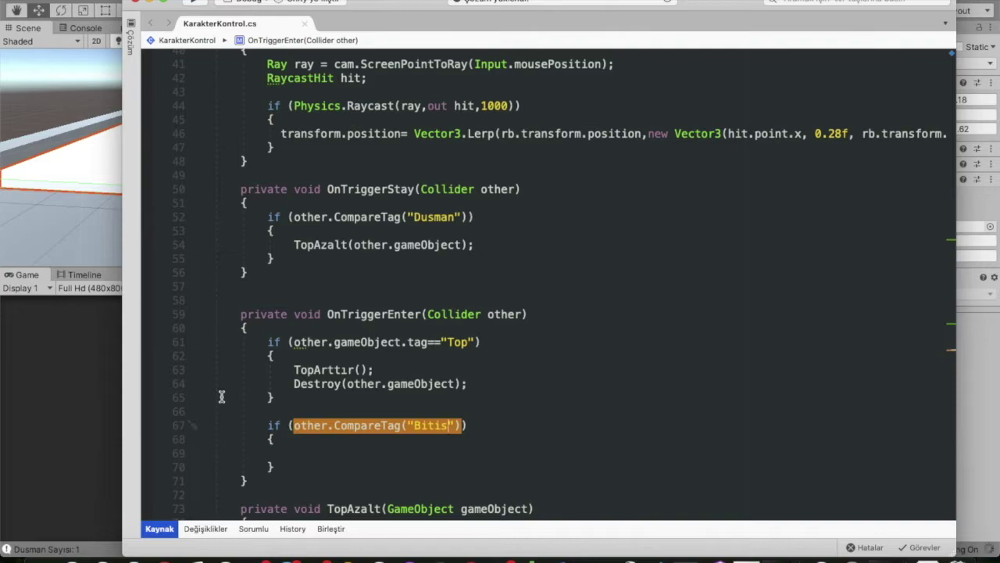
{"action": "scroll", "coordinate": [363, 421], "scroll_direction": "down", "scroll_amount": 2}
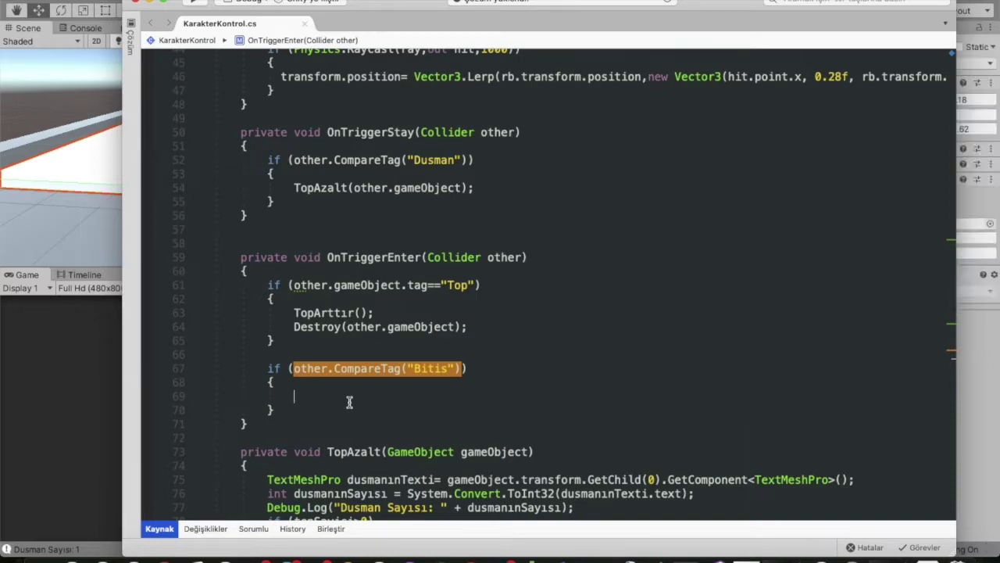
{"action": "scroll", "coordinate": [348, 401], "scroll_direction": "down", "scroll_amount": 4}
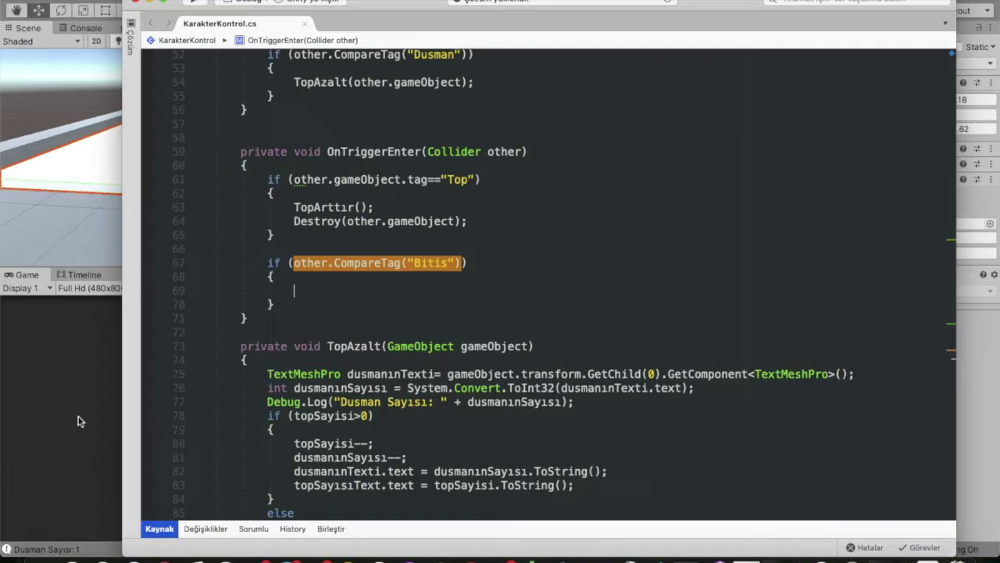
- Select and frame the Karakter ball in Unity
{"action": "left_click", "coordinate": [77, 421]}
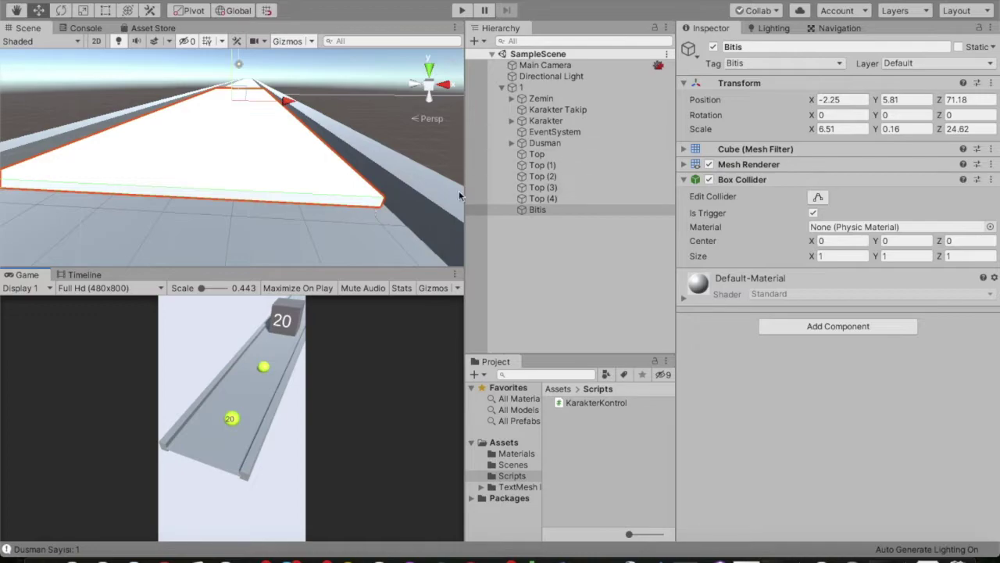
{"action": "double_click", "coordinate": [546, 121]}
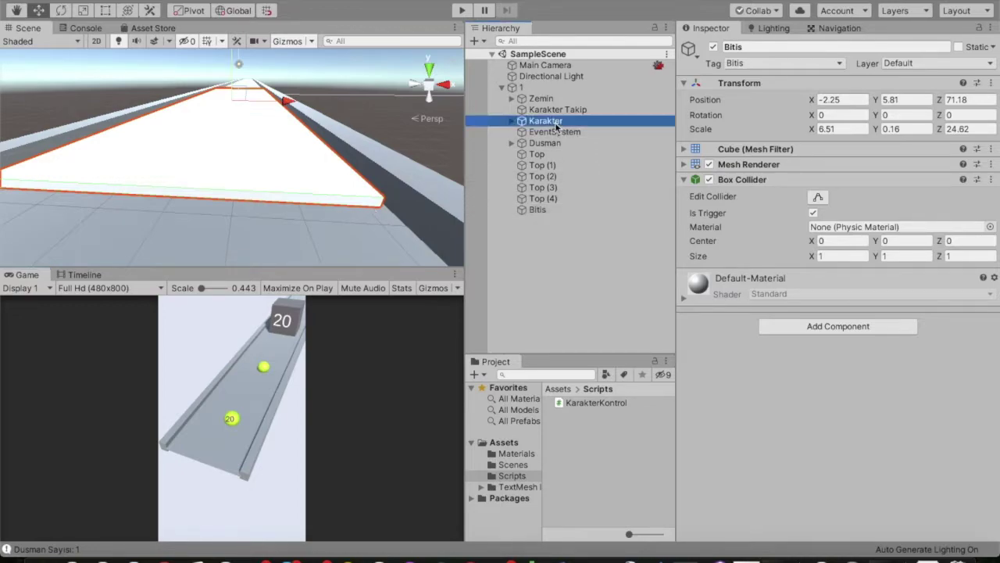
{"action": "left_click", "coordinate": [814, 134]}
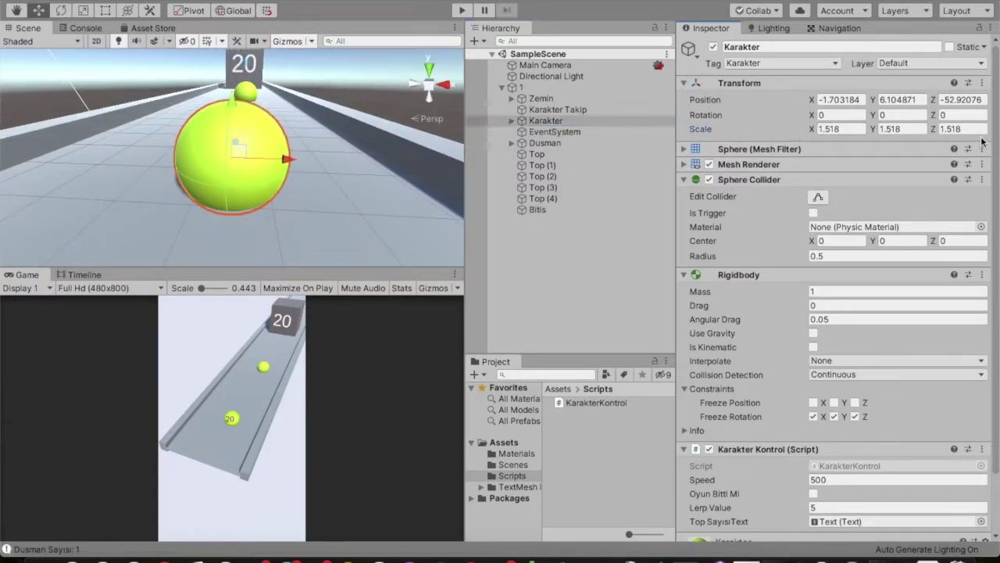
- Review OnTriggerEnter in KarakterKontrol.cs, then collapse object 1 in Unity's Hierarchy
{"action": "left_click", "coordinate": [714, 557]}
{"action": "scroll", "coordinate": [624, 315], "scroll_direction": "up", "scroll_amount": 10}
{"action": "scroll", "coordinate": [625, 315], "scroll_direction": "up", "scroll_amount": 5}
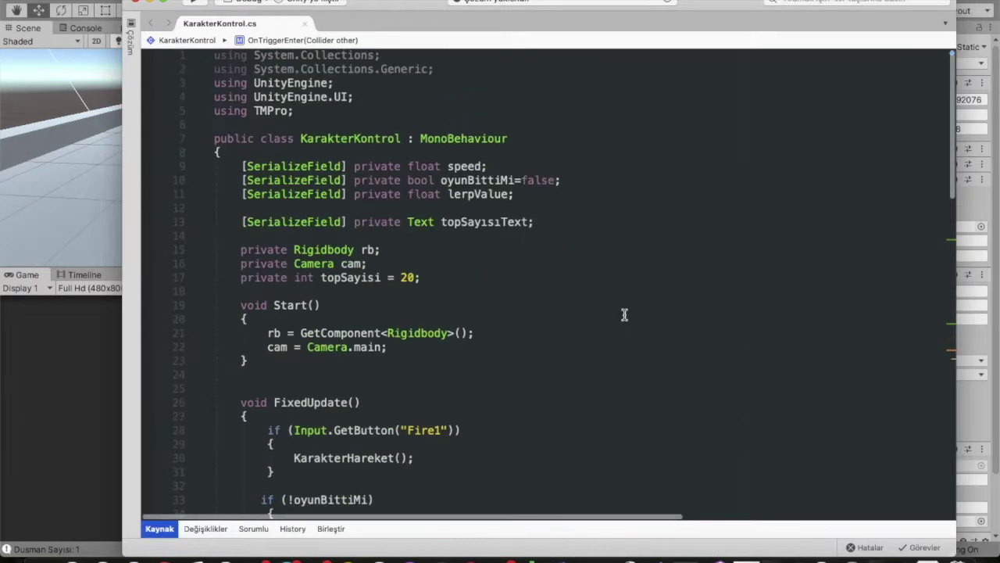
{"action": "scroll", "coordinate": [624, 314], "scroll_direction": "down", "scroll_amount": 5}
{"action": "scroll", "coordinate": [624, 315], "scroll_direction": "down", "scroll_amount": 6}
{"action": "scroll", "coordinate": [625, 314], "scroll_direction": "down", "scroll_amount": 2}
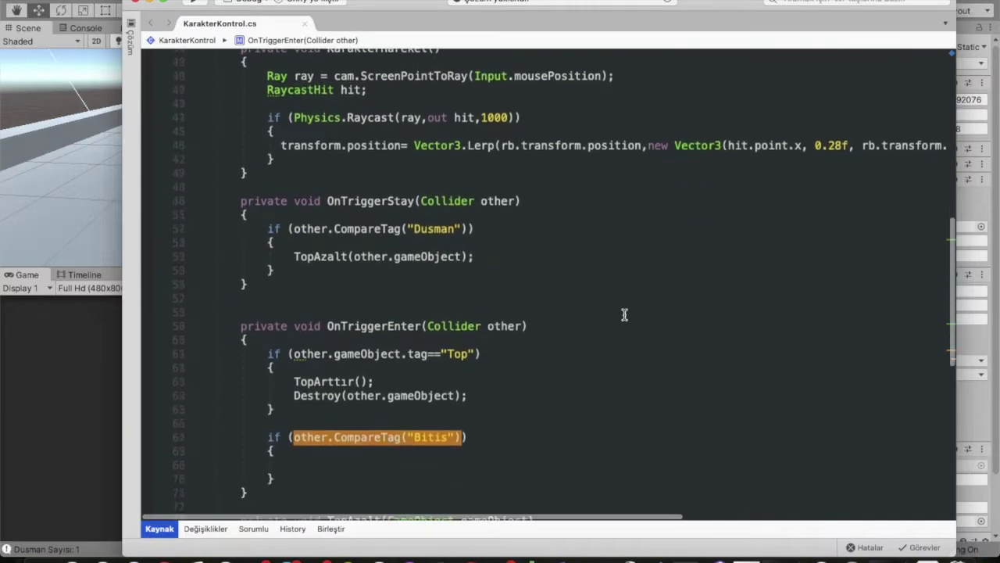
{"action": "scroll", "coordinate": [624, 315], "scroll_direction": "down", "scroll_amount": 3}
{"action": "scroll", "coordinate": [393, 289], "scroll_direction": "up", "scroll_amount": 10}
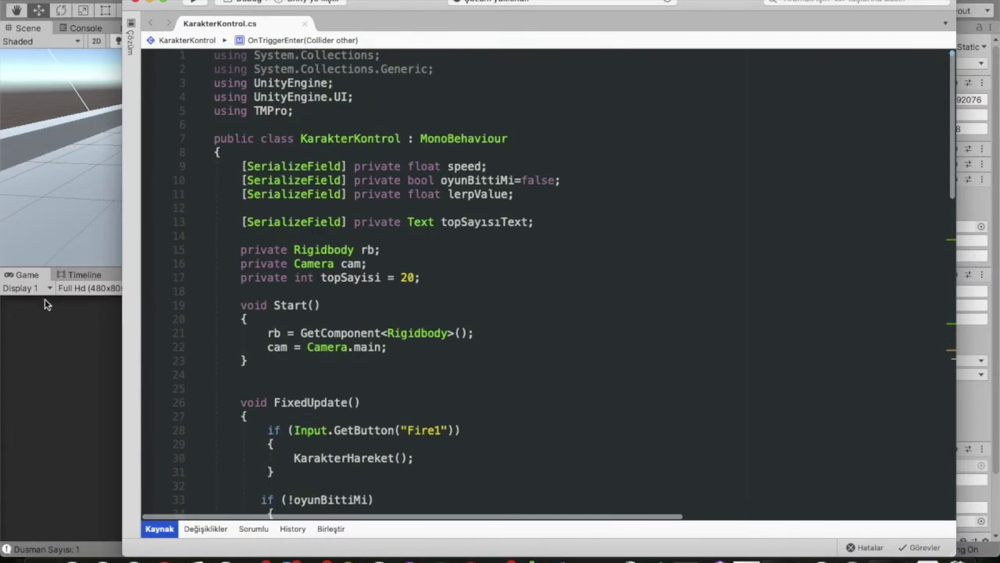
{"action": "left_click", "coordinate": [46, 304]}
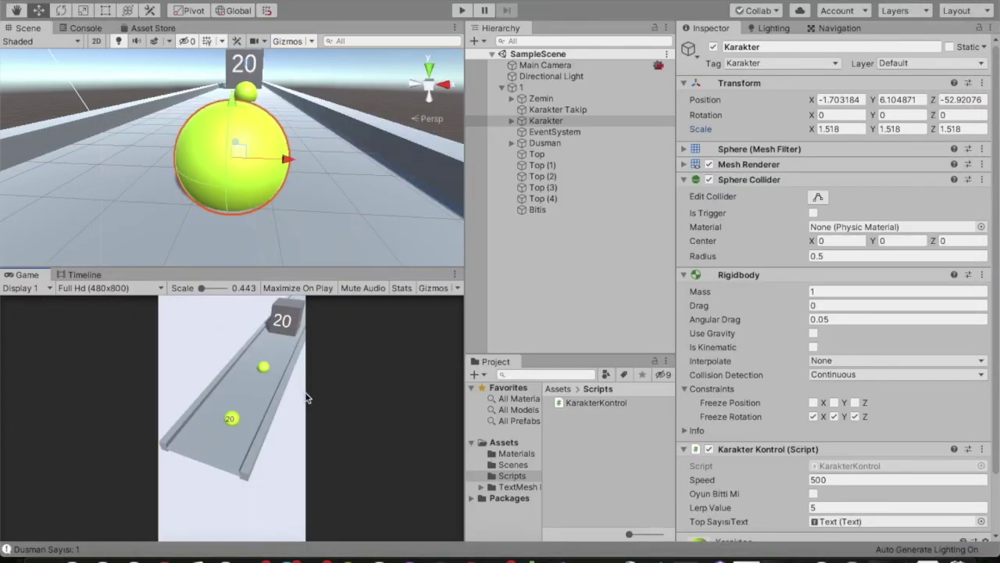
{"action": "left_click", "coordinate": [502, 88]}
{"action": "left_click", "coordinate": [522, 133]}
- Add and delete two stray UI Text objects, collapsing object 1 in the Hierarchy
{"action": "right_click", "coordinate": [522, 133]}
{"action": "mouse_move", "coordinate": [556, 288]}
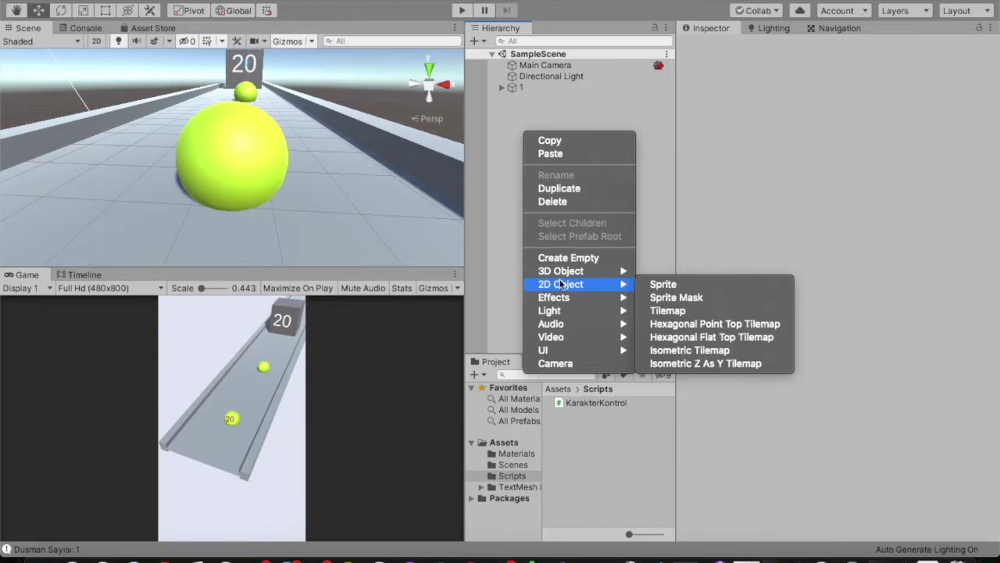
{"action": "mouse_move", "coordinate": [560, 355]}
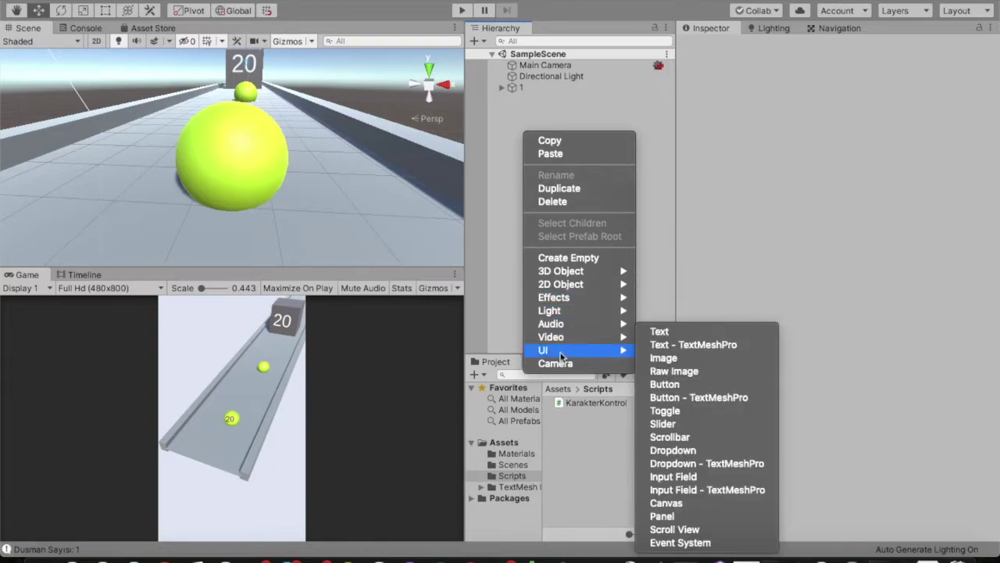
{"action": "left_click", "coordinate": [655, 332]}
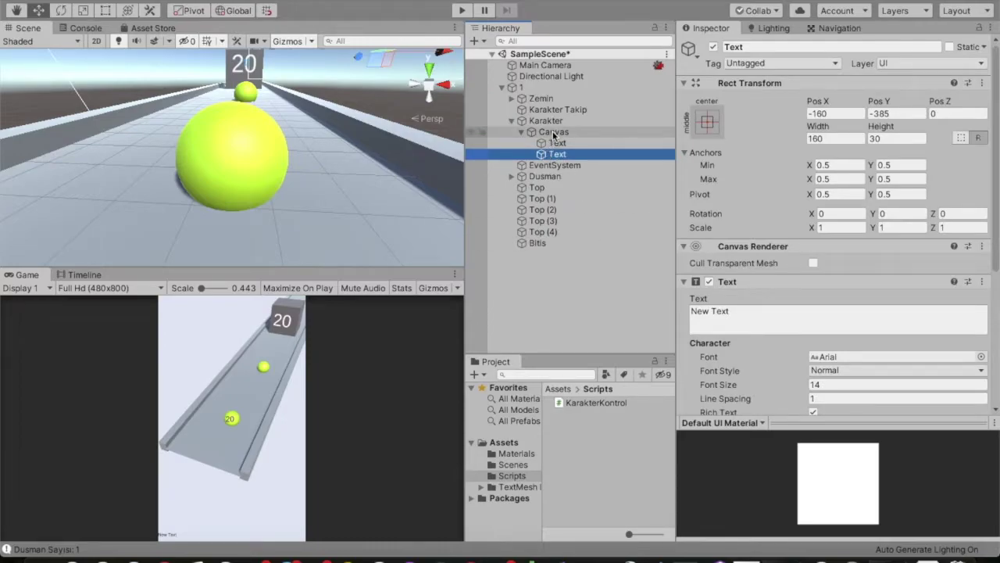
{"action": "key", "text": "Delete"}
{"action": "left_click", "coordinate": [512, 121]}
{"action": "left_click", "coordinate": [502, 88]}
{"action": "right_click", "coordinate": [526, 189]}
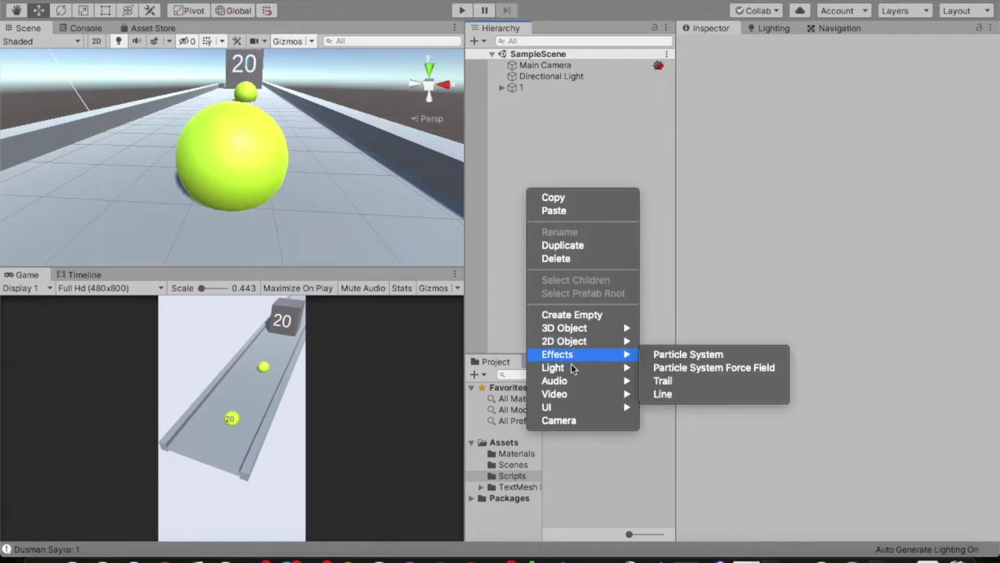
{"action": "mouse_move", "coordinate": [557, 406]}
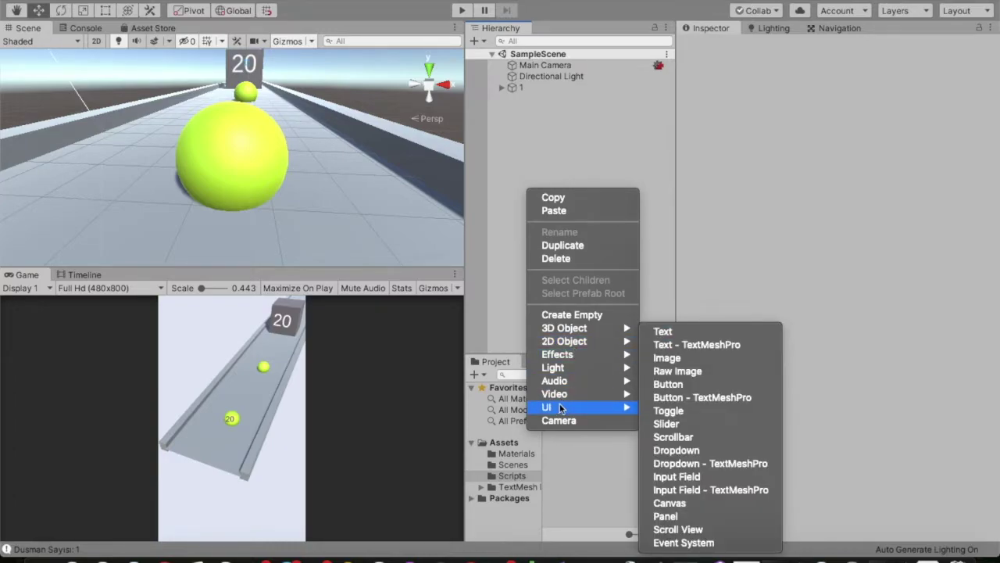
{"action": "left_click", "coordinate": [684, 334]}
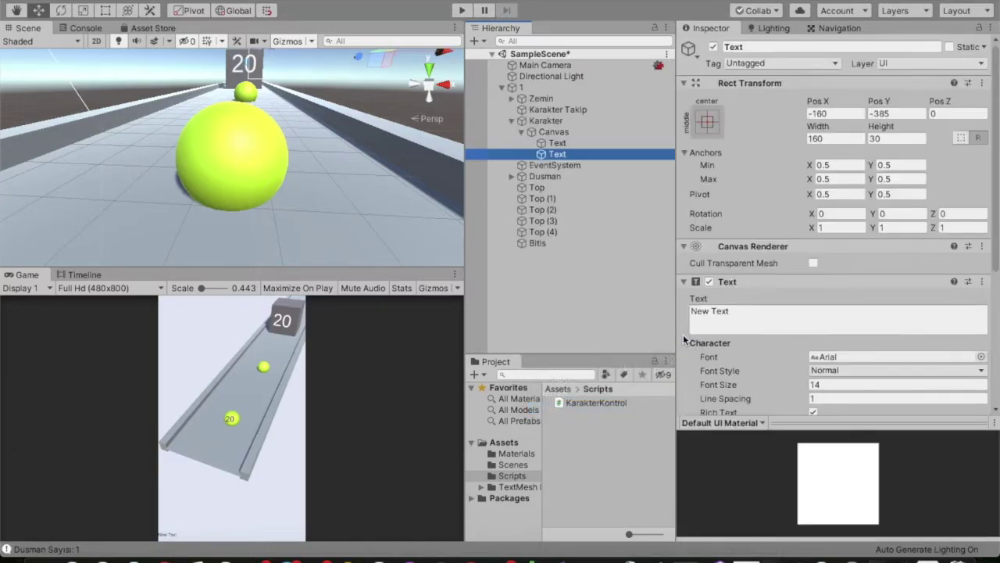
{"action": "key", "text": "Delete"}
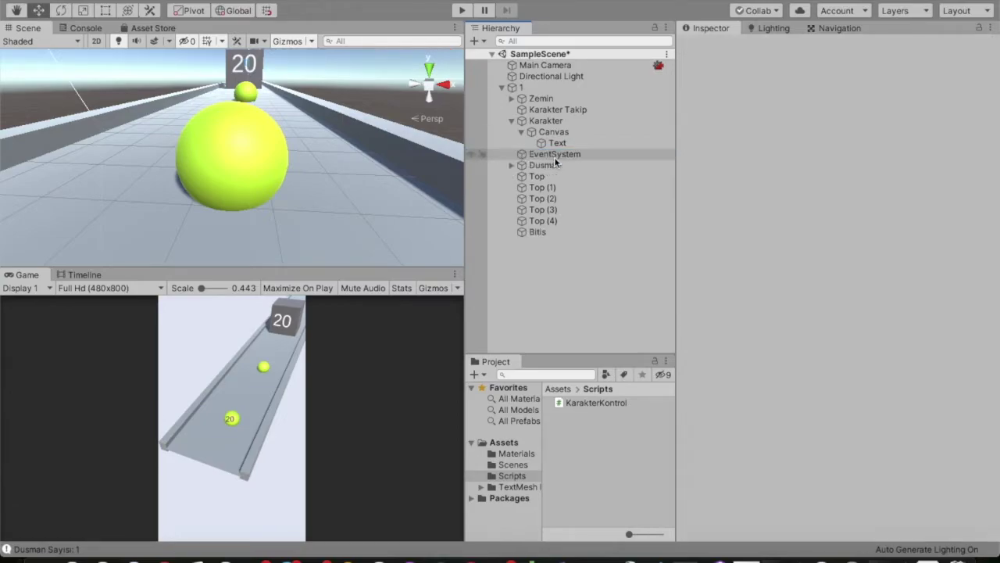
{"action": "left_click", "coordinate": [501, 87]}
- Create a UI Canvas at the top level of the scene
{"action": "right_click", "coordinate": [517, 183]}
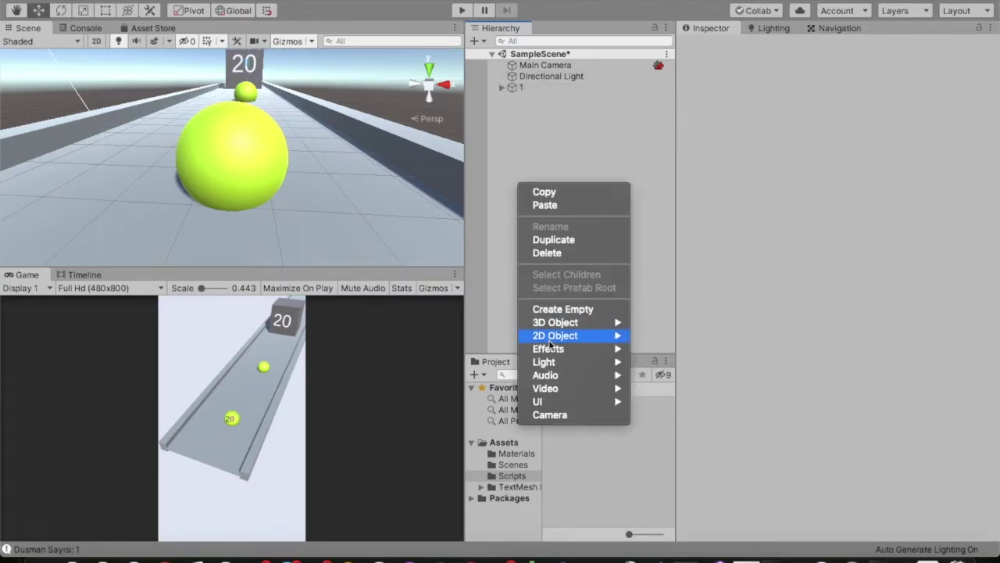
{"action": "mouse_move", "coordinate": [566, 324]}
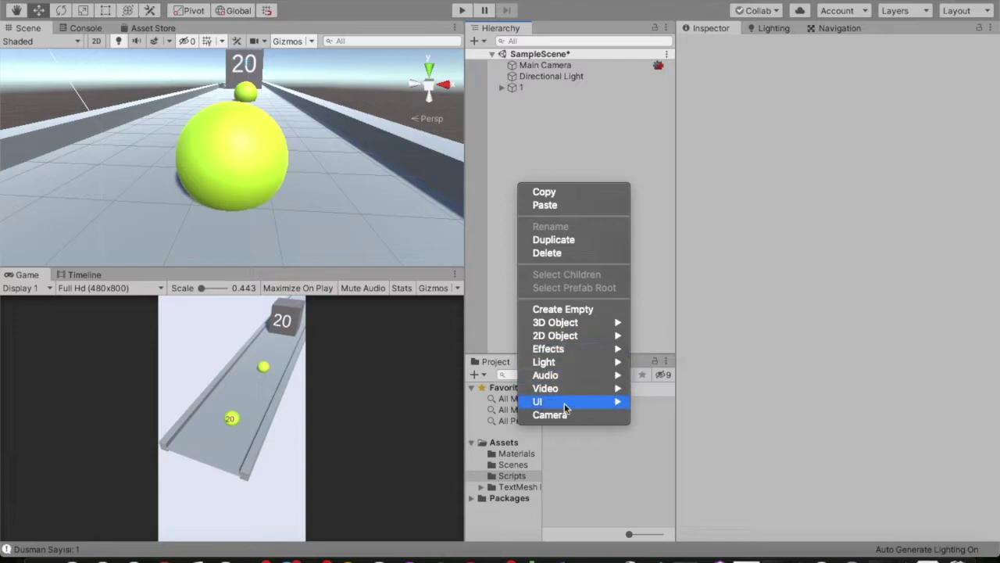
{"action": "mouse_move", "coordinate": [565, 402]}
{"action": "left_click", "coordinate": [665, 503]}
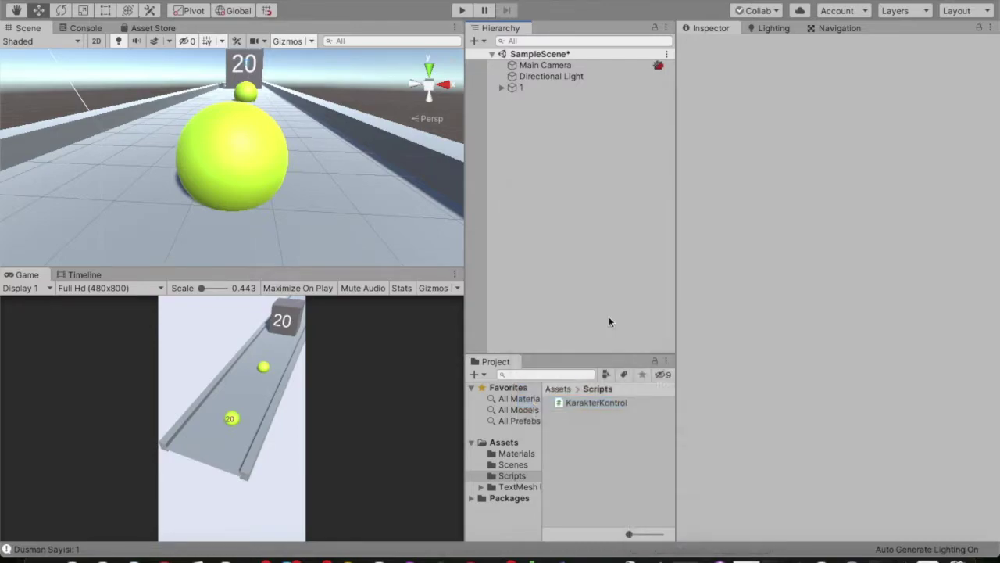
- Add an EventSystem and drag it to the Hierarchy's root level
{"action": "right_click", "coordinate": [572, 178]}
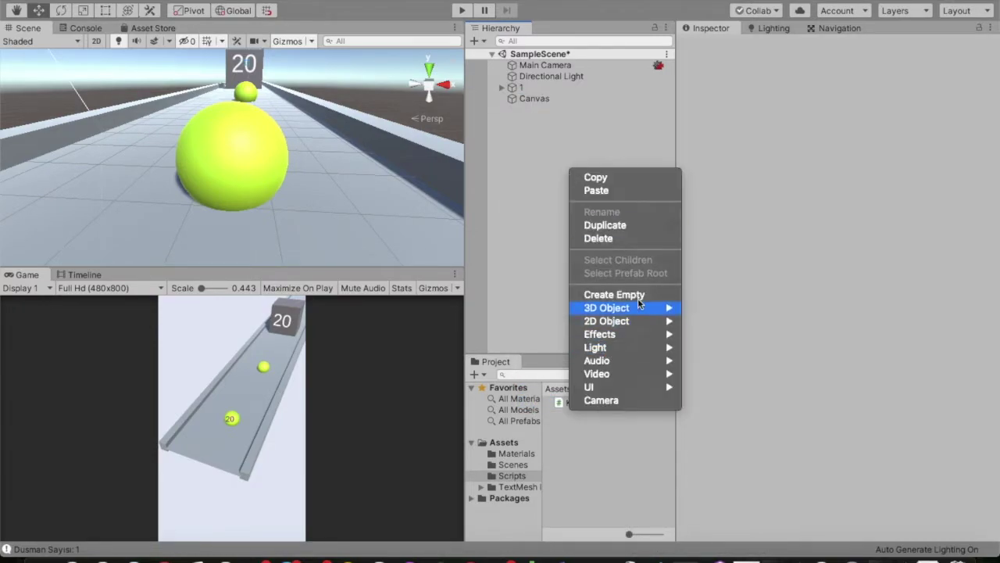
{"action": "mouse_move", "coordinate": [625, 386]}
{"action": "left_click", "coordinate": [726, 542]}
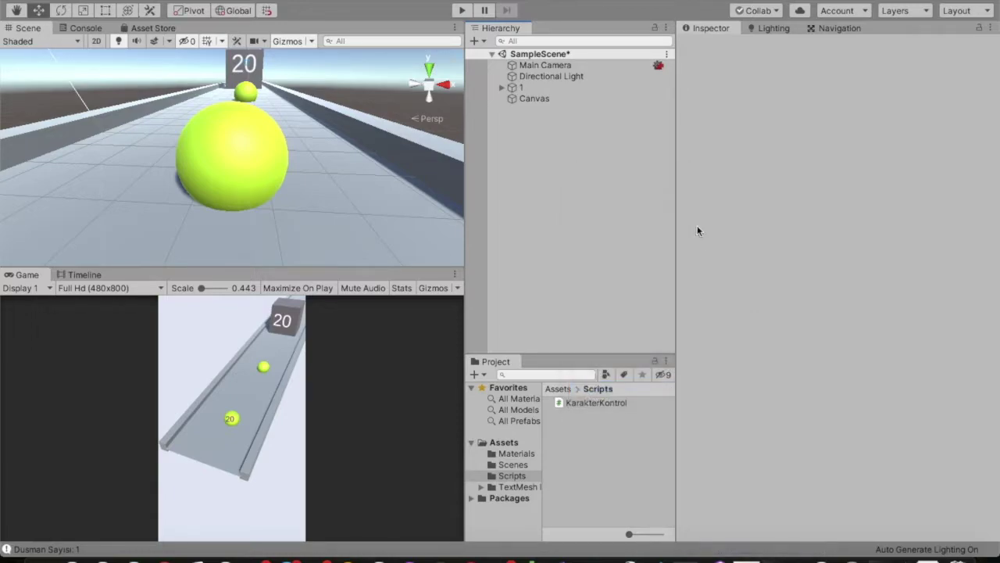
{"action": "left_click_drag", "start_coordinate": [569, 156], "coordinate": [551, 250]}
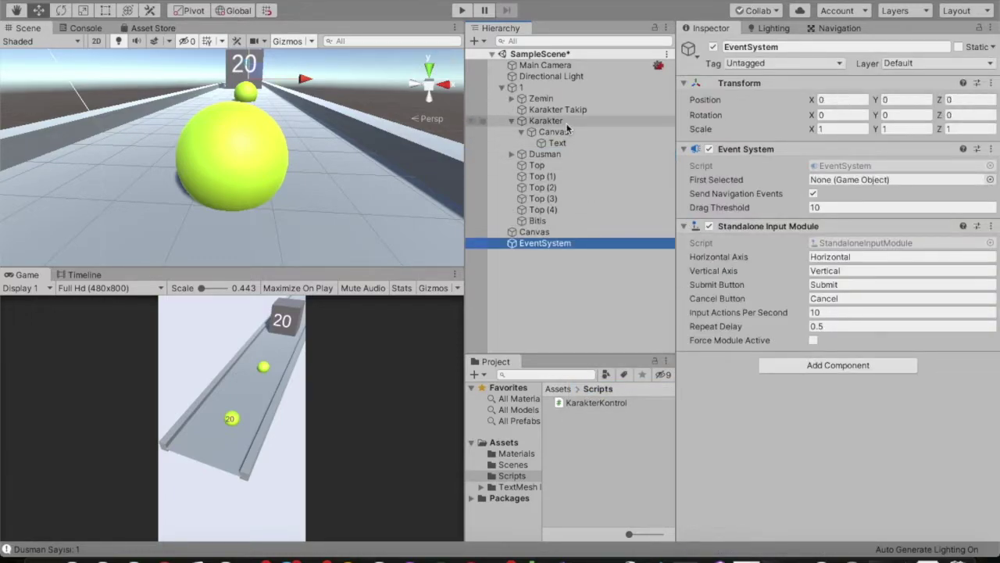
- Add a UI Text under the Canvas, with Score as both its text and name
{"action": "left_click", "coordinate": [503, 87]}
{"action": "left_click", "coordinate": [516, 99]}
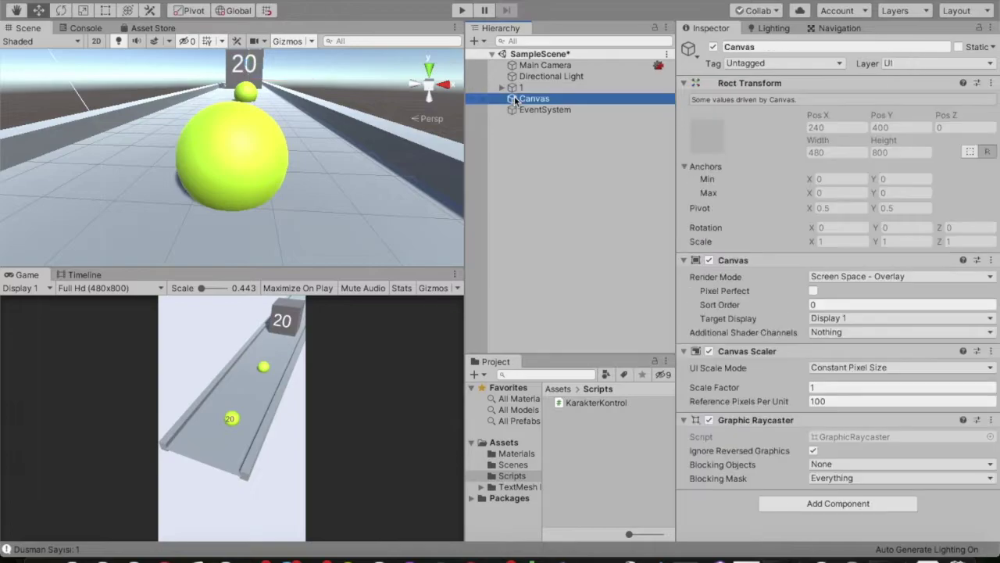
{"action": "right_click", "coordinate": [527, 99]}
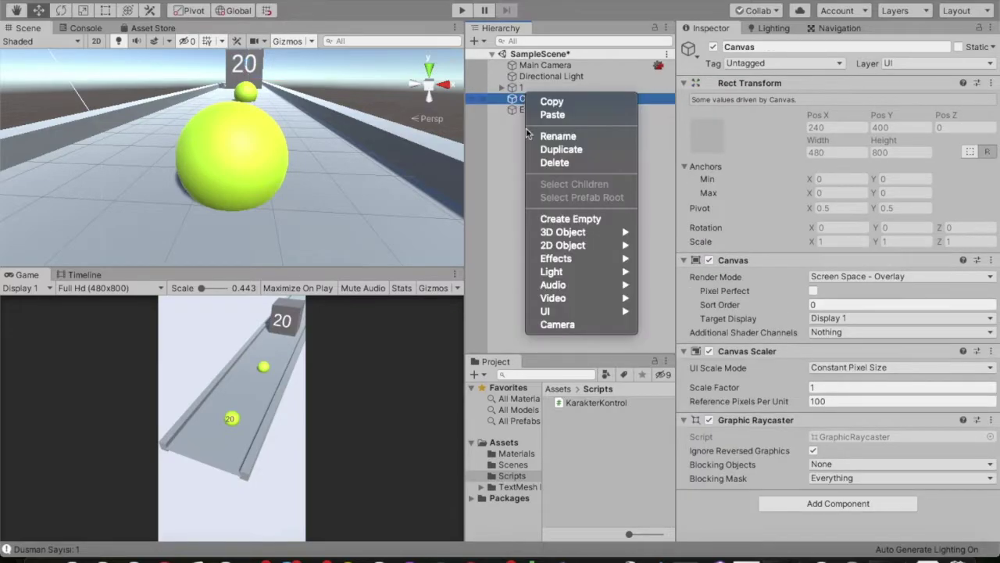
{"action": "mouse_move", "coordinate": [612, 313]}
{"action": "left_click", "coordinate": [659, 313]}
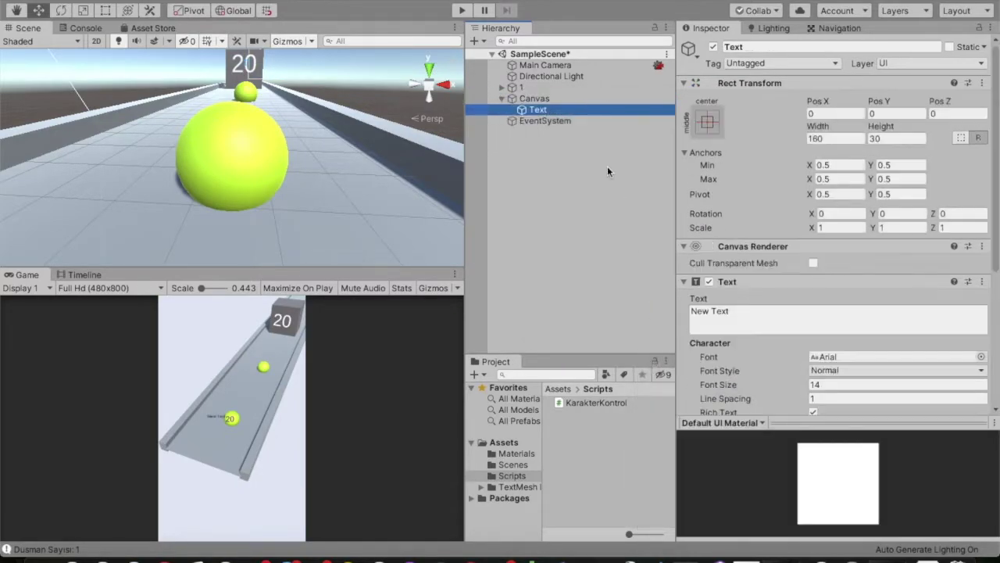
{"action": "left_click", "coordinate": [745, 309]}
{"action": "type", "text": "Score"}
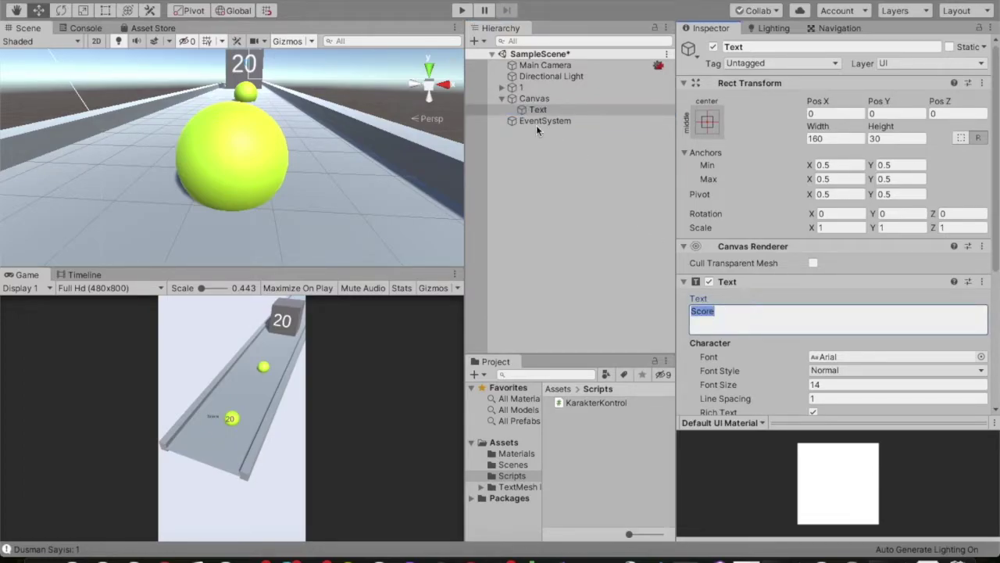
{"action": "left_click", "coordinate": [534, 111]}
{"action": "left_click", "coordinate": [531, 110]}
{"action": "key", "text": "BackSpace"}
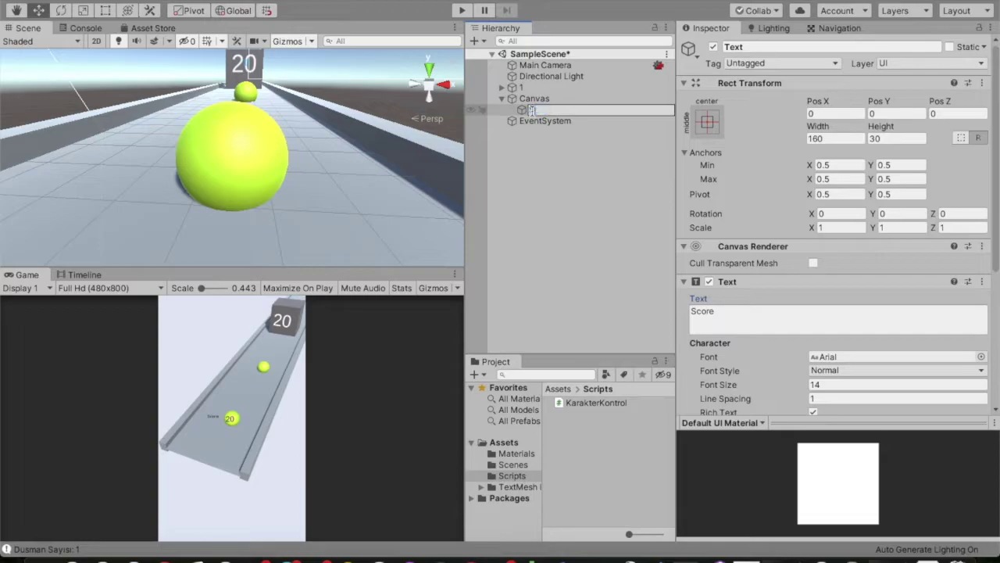
{"action": "type", "text": "Score"}
{"action": "key", "text": "Return"}
- Anchor Score to the top-left preset and move it in from the corner
{"action": "left_click", "coordinate": [707, 122]}
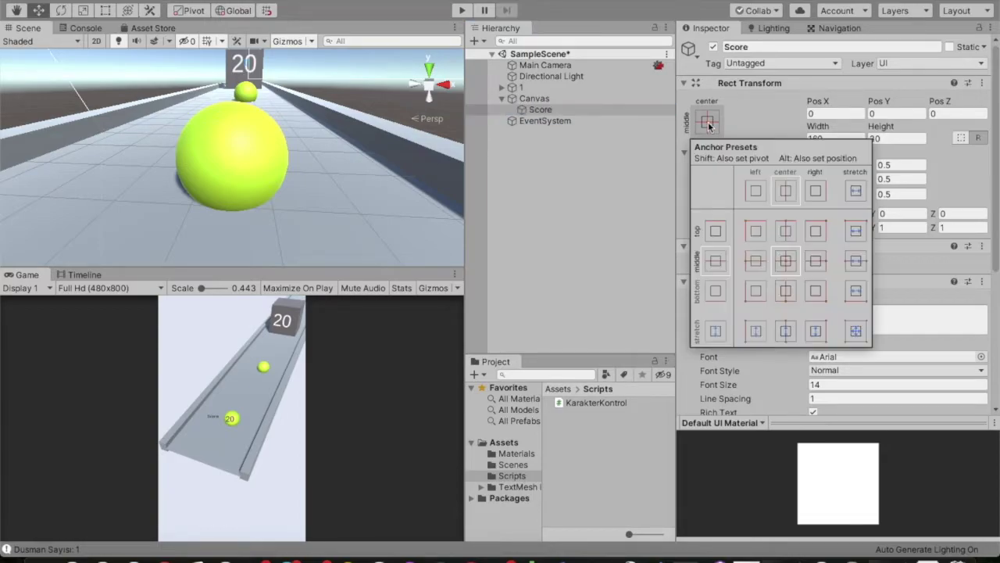
{"action": "left_click", "coordinate": [755, 230], "text": "alt"}
{"action": "double_click", "coordinate": [562, 114]}
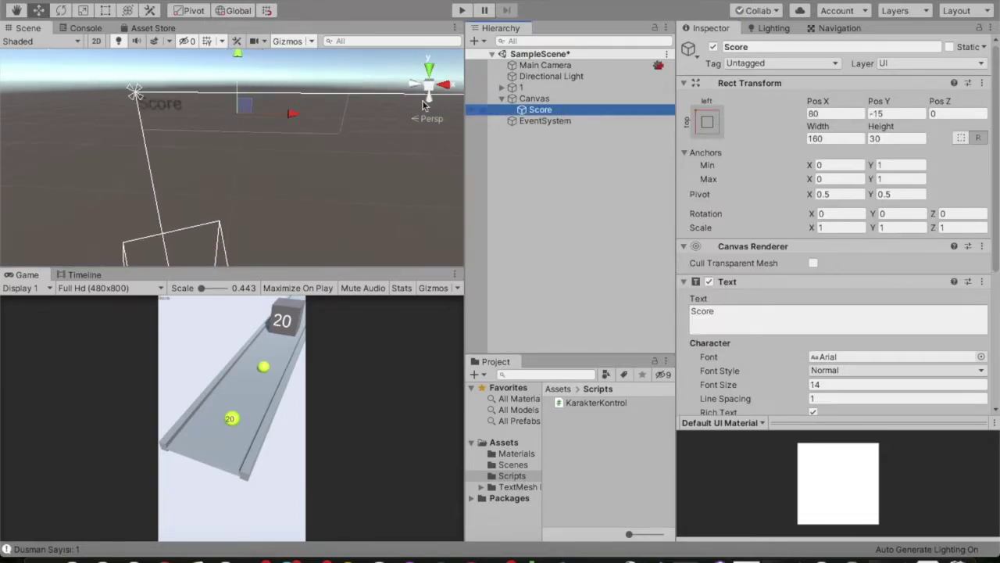
{"action": "mouse_move", "coordinate": [234, 156]}
{"action": "left_mouse_down"}
{"action": "mouse_move", "coordinate": [281, 192]}
{"action": "mouse_move", "coordinate": [324, 150]}
{"action": "left_mouse_up"}
{"action": "key", "text": "r"}
{"action": "key", "text": "w"}
{"action": "left_click_drag", "start_coordinate": [335, 195], "coordinate": [404, 196]}
{"action": "scroll", "coordinate": [331, 200], "scroll_direction": "down", "scroll_amount": 2}
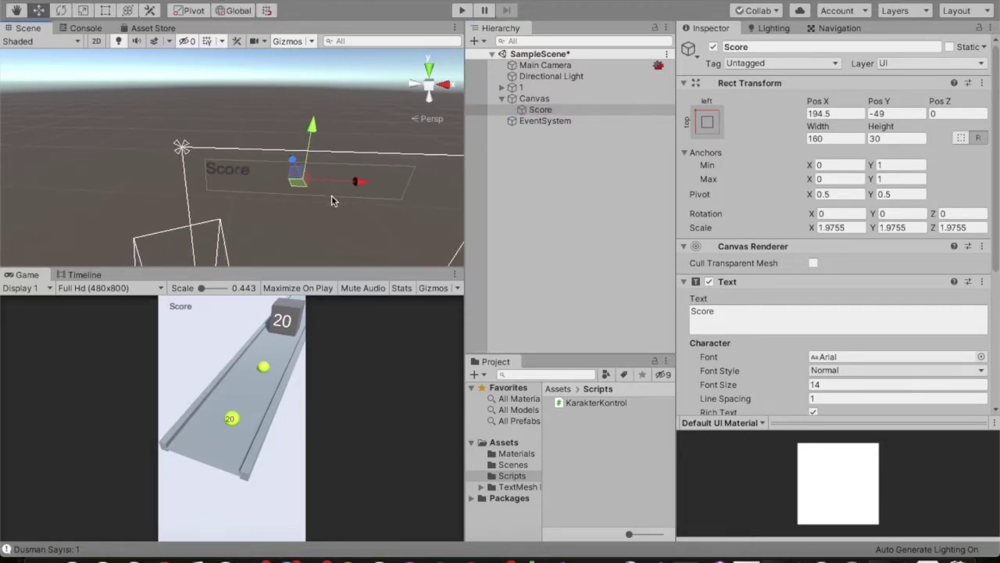
{"action": "left_click_drag", "start_coordinate": [314, 139], "coordinate": [314, 158]}
- Enlarge Score to about 2.95 scale and check it in the maximized Game view
{"action": "key", "text": "t"}
{"action": "mouse_move", "coordinate": [301, 202]}
{"action": "left_mouse_down"}
{"action": "mouse_move", "coordinate": [331, 184]}
{"action": "mouse_move", "coordinate": [414, 202]}
{"action": "left_mouse_up"}
{"action": "key", "text": "w"}
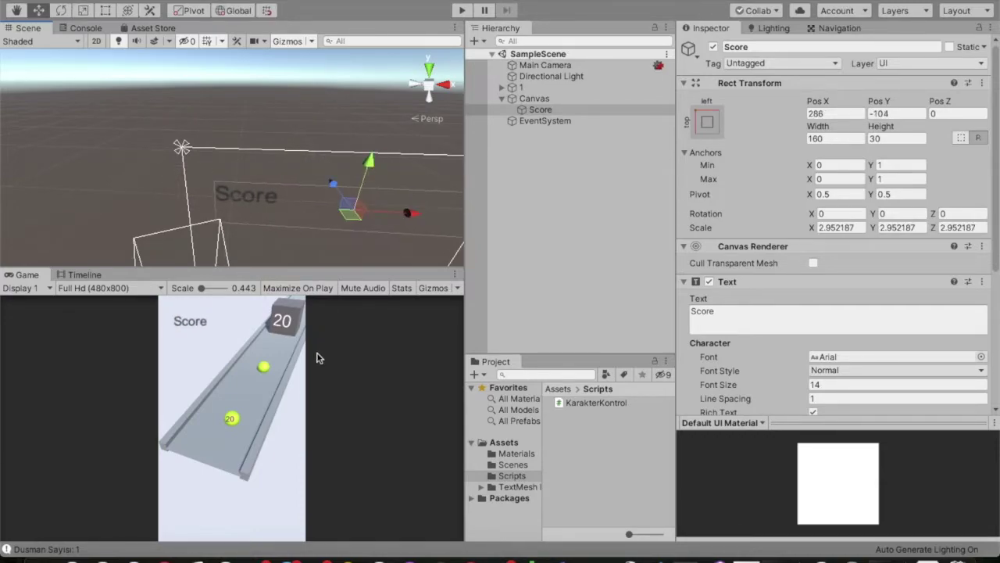
{"action": "key", "text": "shift+space"}
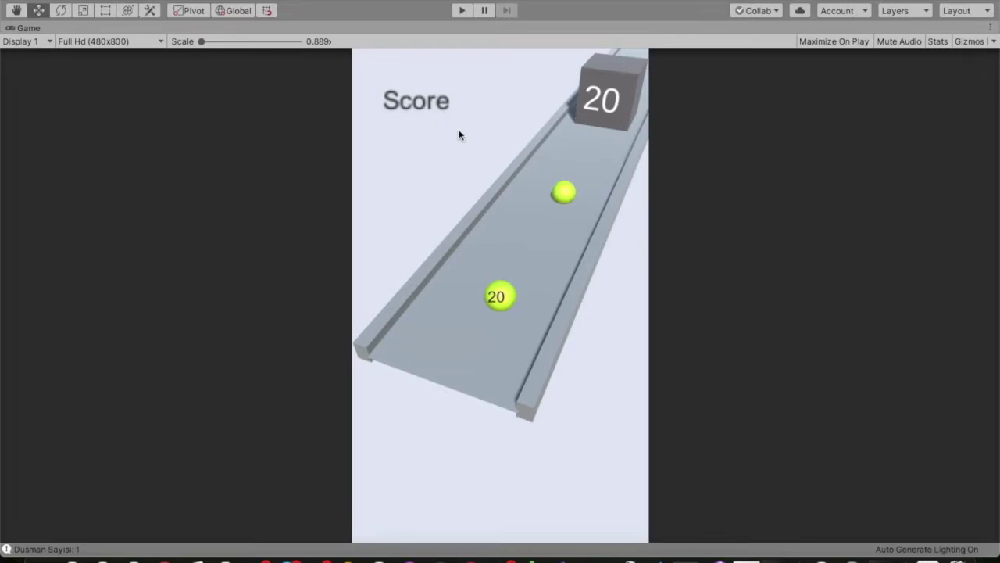
{"action": "key", "text": "shift+space"}
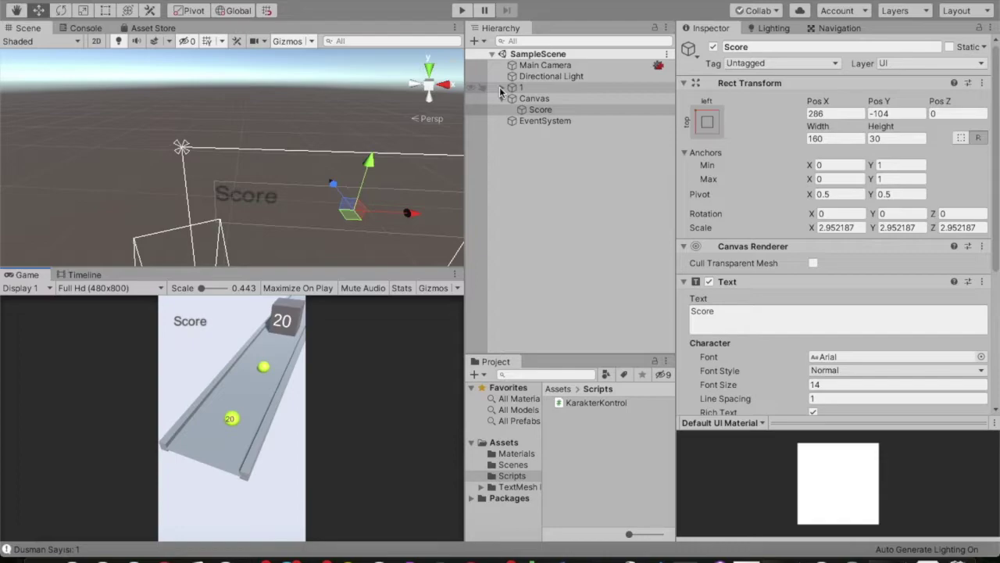
- Add a Text under the Canvas named +1 with its content set to +1
{"action": "left_click", "coordinate": [532, 99]}
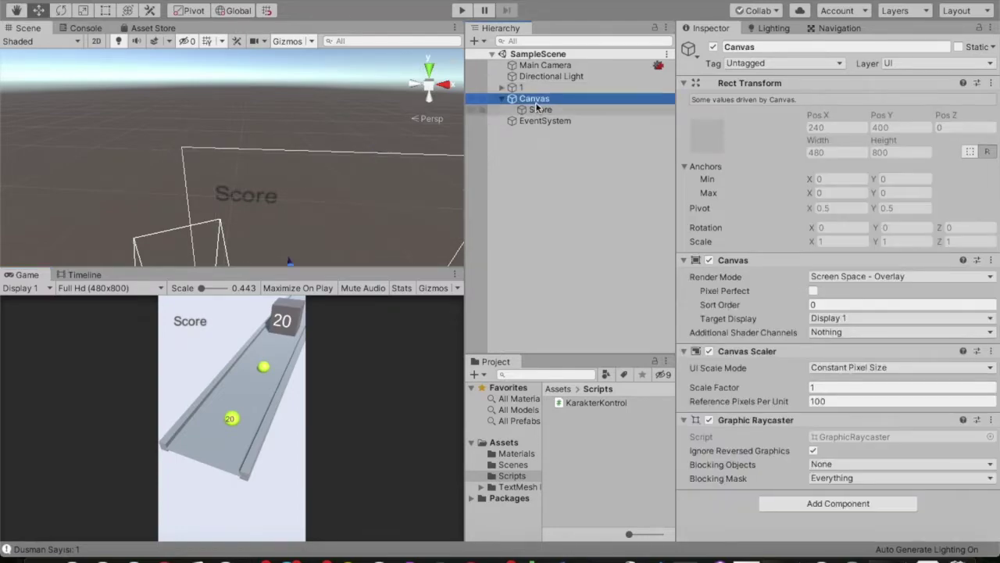
{"action": "right_click", "coordinate": [536, 101]}
{"action": "mouse_move", "coordinate": [570, 316]}
{"action": "left_click", "coordinate": [671, 316]}
{"action": "type", "text": "+1"}
{"action": "key", "text": "Return"}
{"action": "left_click", "coordinate": [731, 311]}
{"action": "key", "text": "BackSpace"}
{"action": "type", "text": "+1"}
- Scale the +1 text up to about 1.6165, turn on Best Fit, and fix its content
{"action": "double_click", "coordinate": [614, 121]}
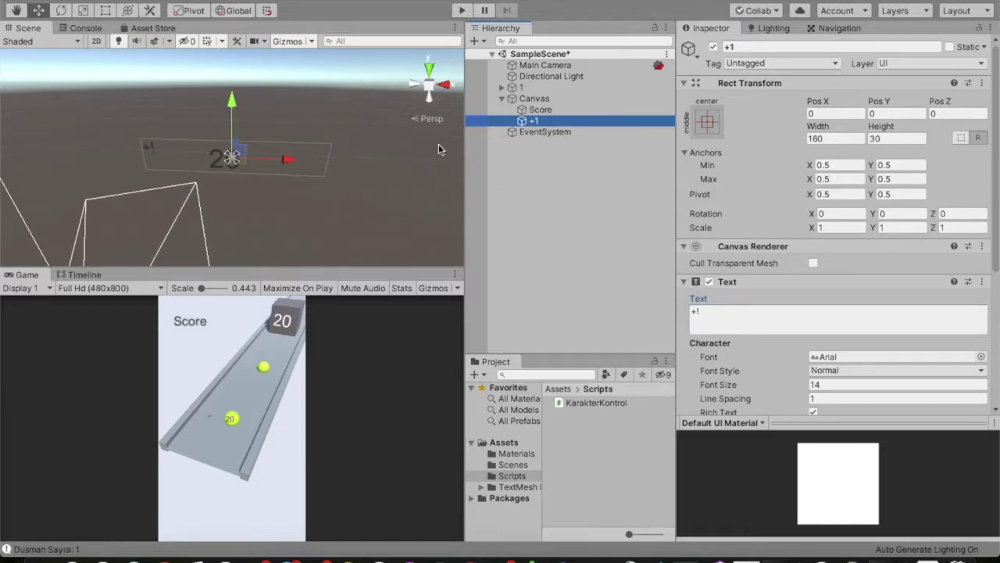
{"action": "key", "text": "r"}
{"action": "left_click_drag", "start_coordinate": [232, 159], "coordinate": [276, 130]}
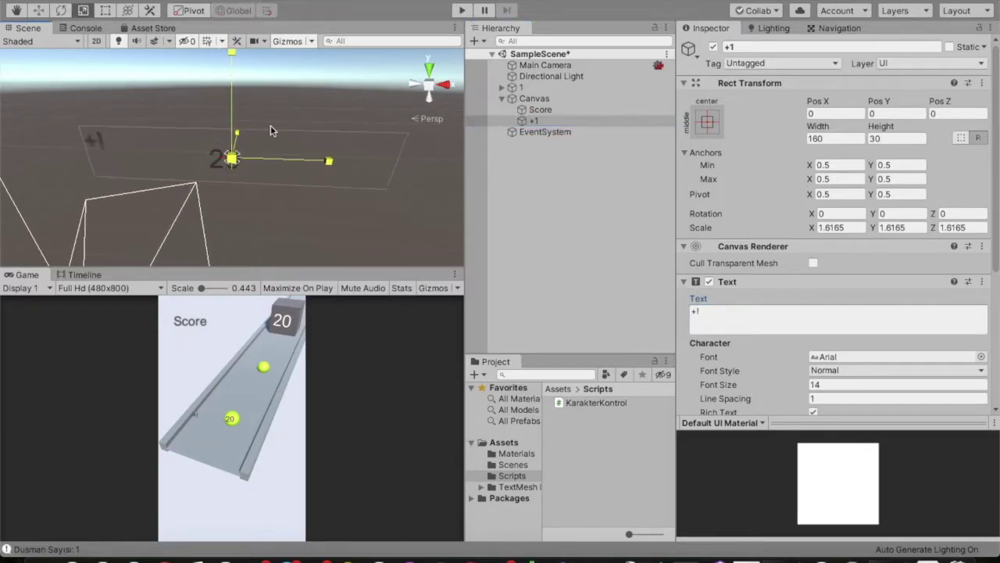
{"action": "scroll", "coordinate": [790, 323], "scroll_direction": "down", "scroll_amount": 5}
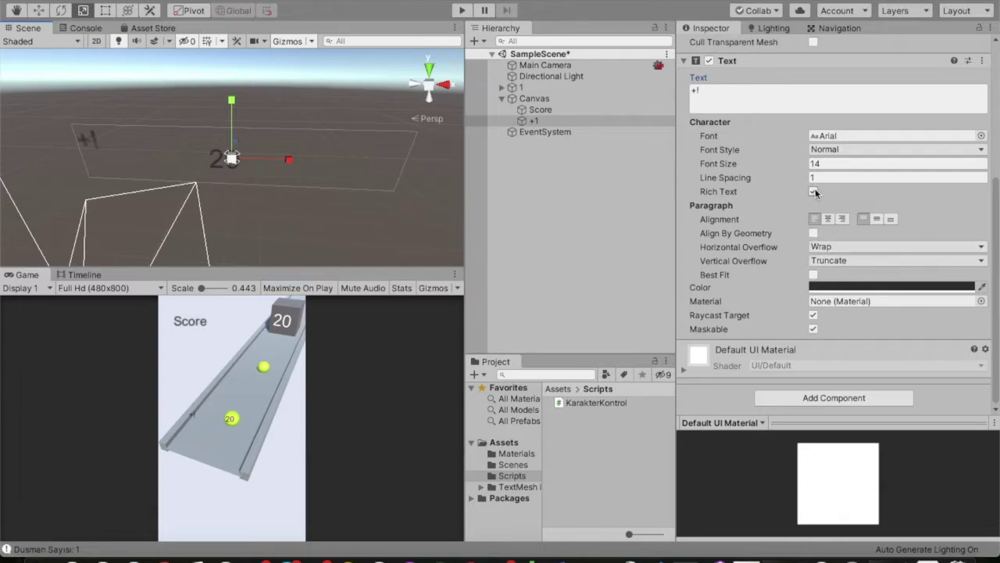
{"action": "left_click", "coordinate": [813, 274]}
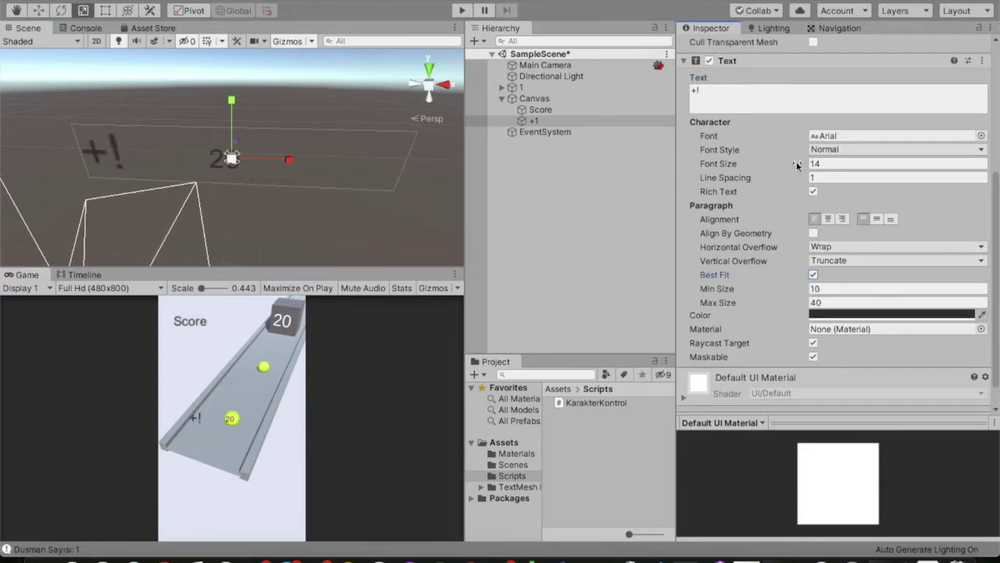
{"action": "left_click", "coordinate": [732, 93]}
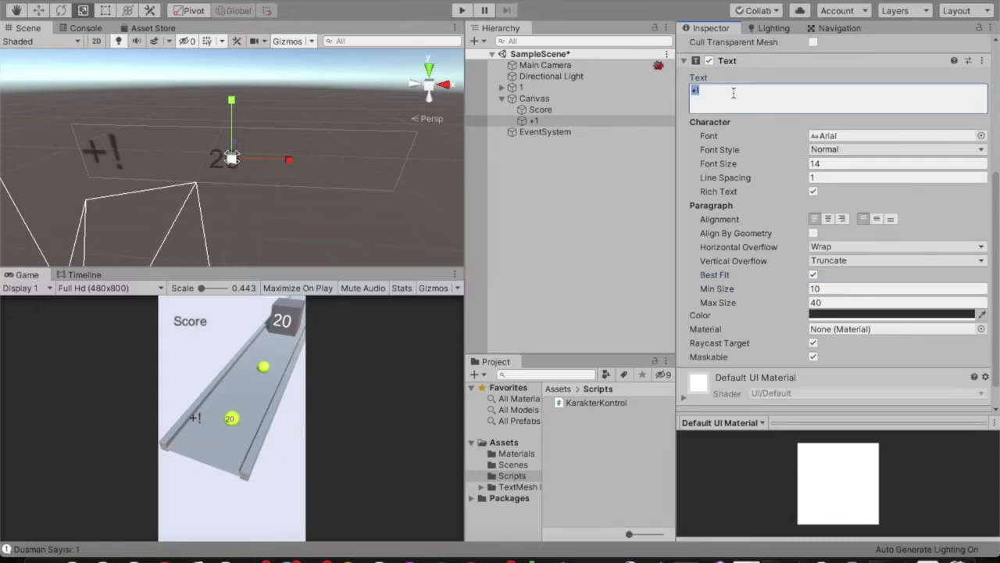
{"action": "type", "text": "1"}
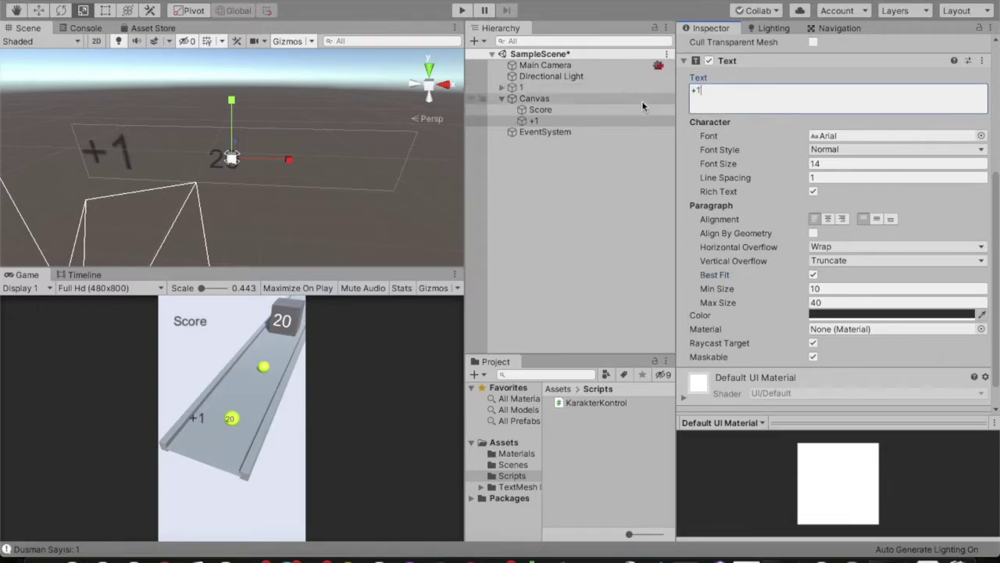
- Turn off Best Fit and set the +1 text's font size to 300
{"action": "left_click_drag", "start_coordinate": [784, 304], "coordinate": [994, 294]}
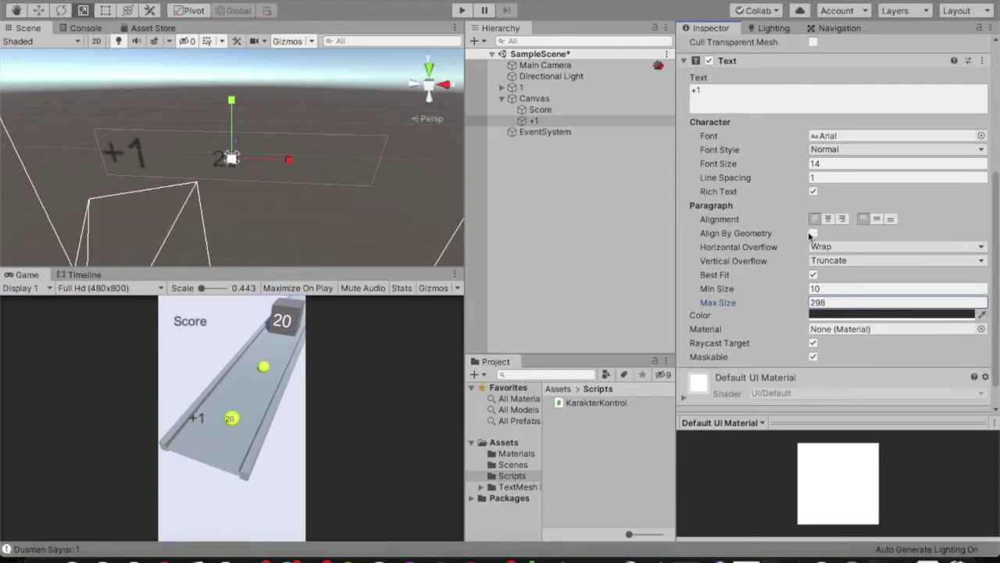
{"action": "left_click", "coordinate": [814, 275]}
{"action": "left_click_drag", "start_coordinate": [781, 163], "coordinate": [938, 164]}
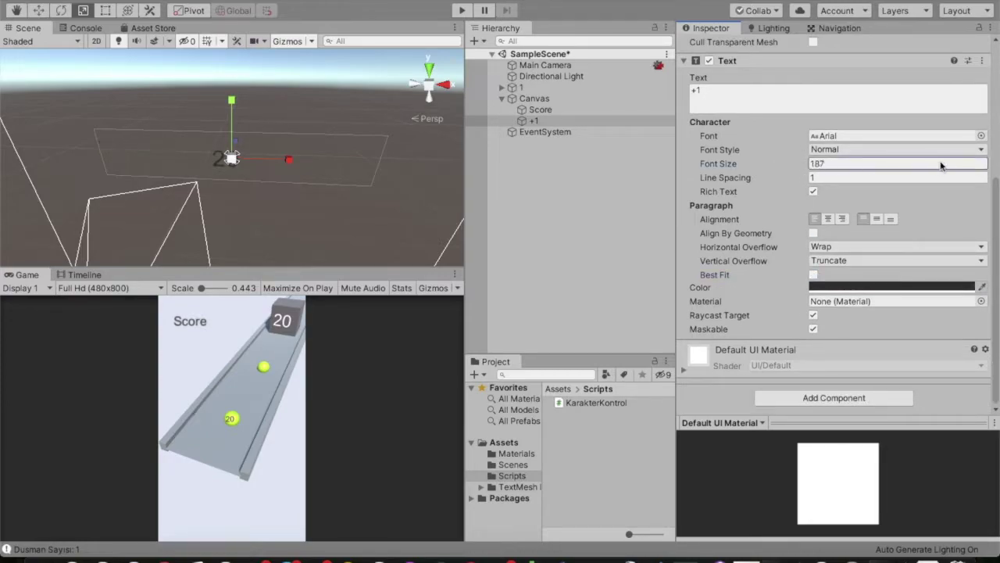
{"action": "type", "text": "300"}
- Enlarge the +1 rectangle, then scale and move it to sit just above the near ball
{"action": "double_click", "coordinate": [549, 122]}
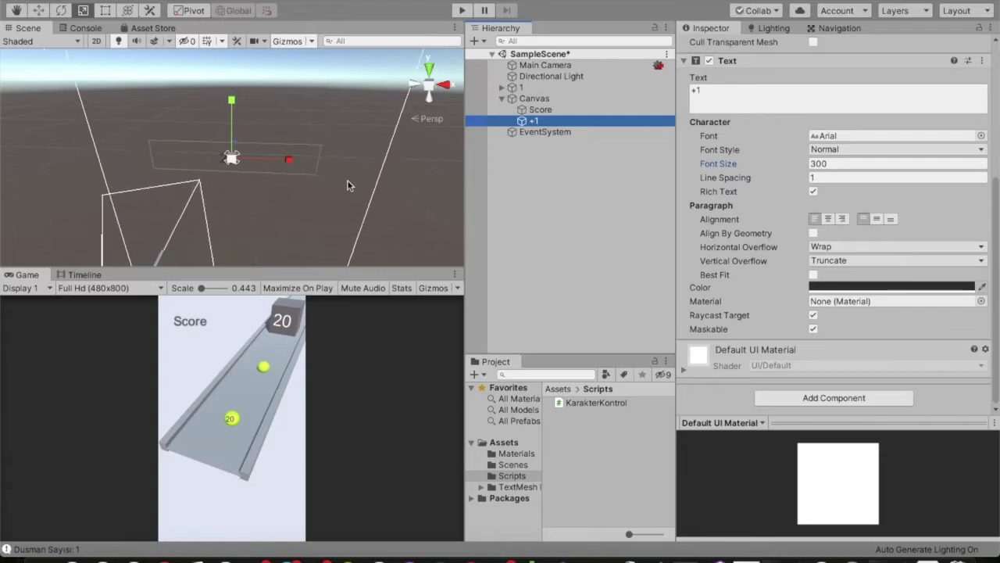
{"action": "key", "text": "t"}
{"action": "left_click_drag", "start_coordinate": [311, 175], "coordinate": [268, 149], "text": "alt"}
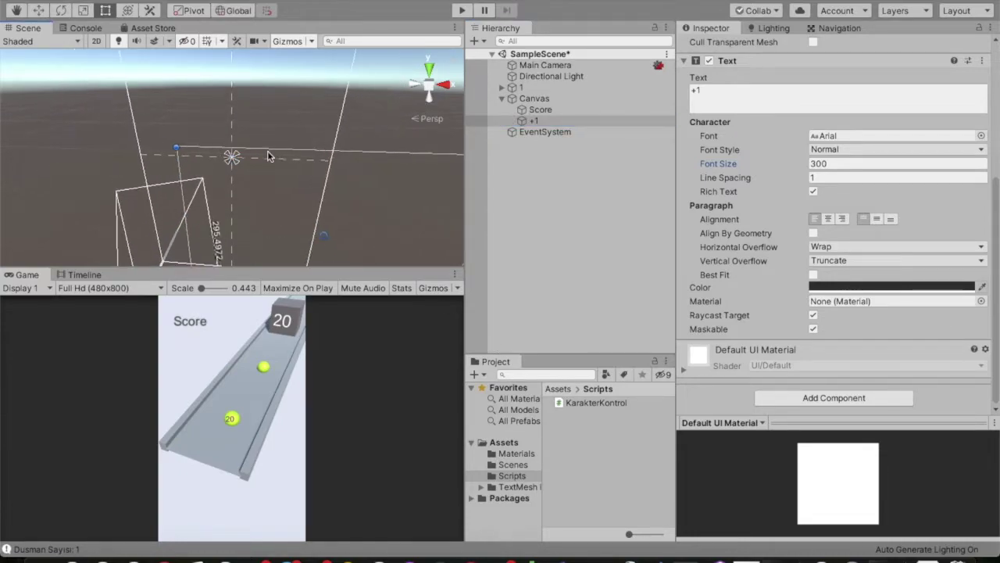
{"action": "left_click_drag", "start_coordinate": [290, 202], "coordinate": [278, 209]}
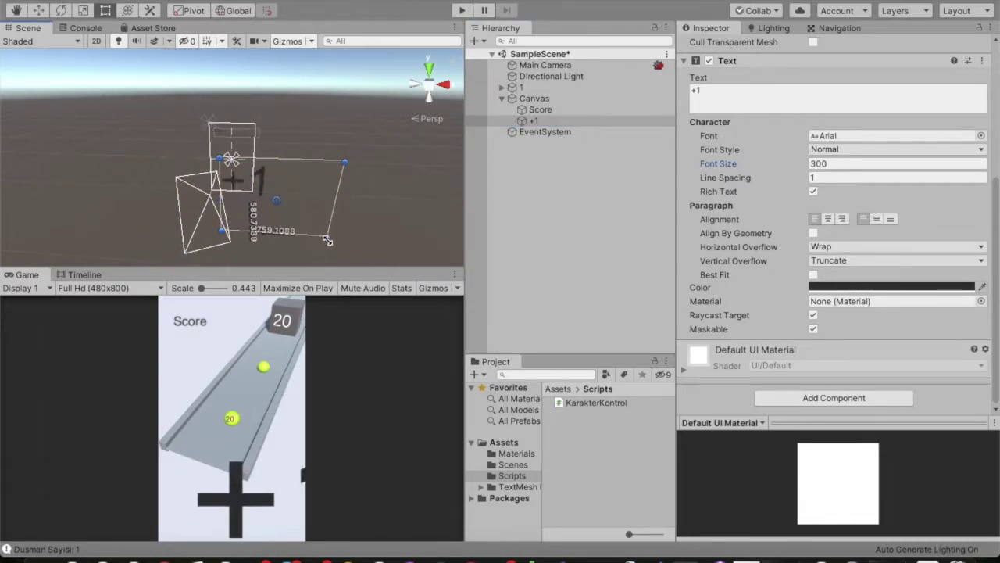
{"action": "left_click_drag", "start_coordinate": [277, 209], "coordinate": [207, 222]}
{"action": "key", "text": "r"}
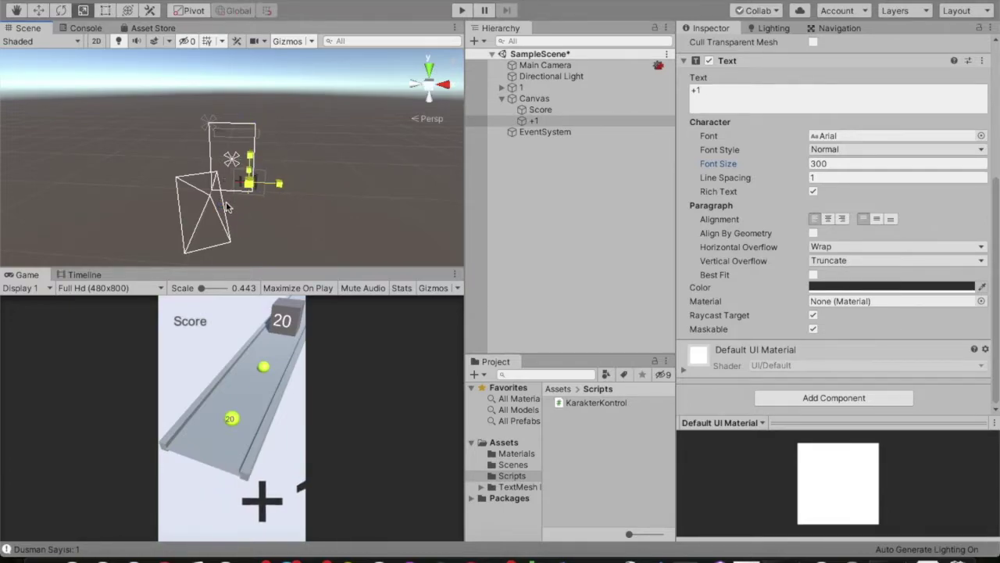
{"action": "key", "text": "w"}
{"action": "left_click_drag", "start_coordinate": [241, 178], "coordinate": [227, 159]}
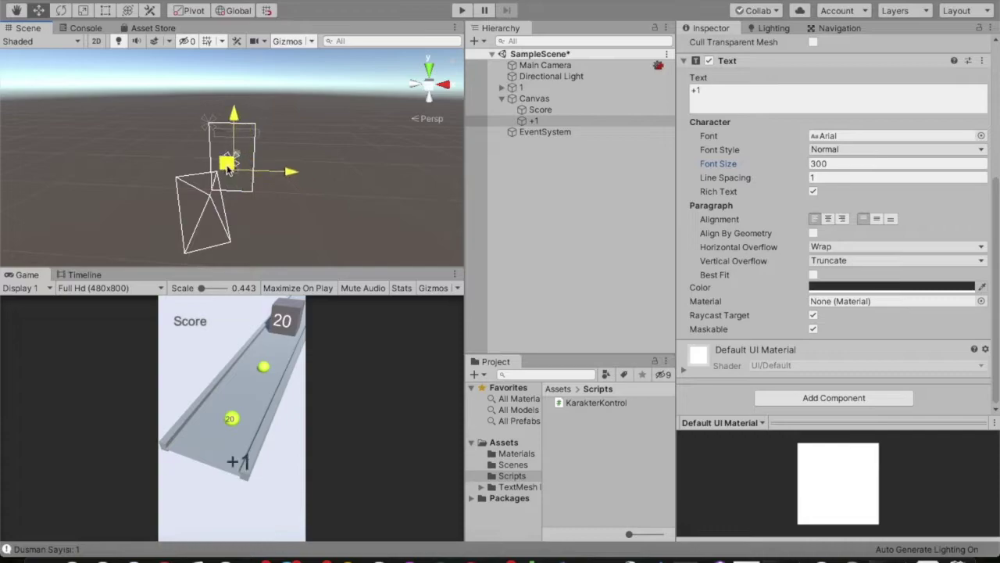
{"action": "key", "text": "r"}
{"action": "left_click_drag", "start_coordinate": [231, 159], "coordinate": [215, 176]}
{"action": "key", "text": "w"}
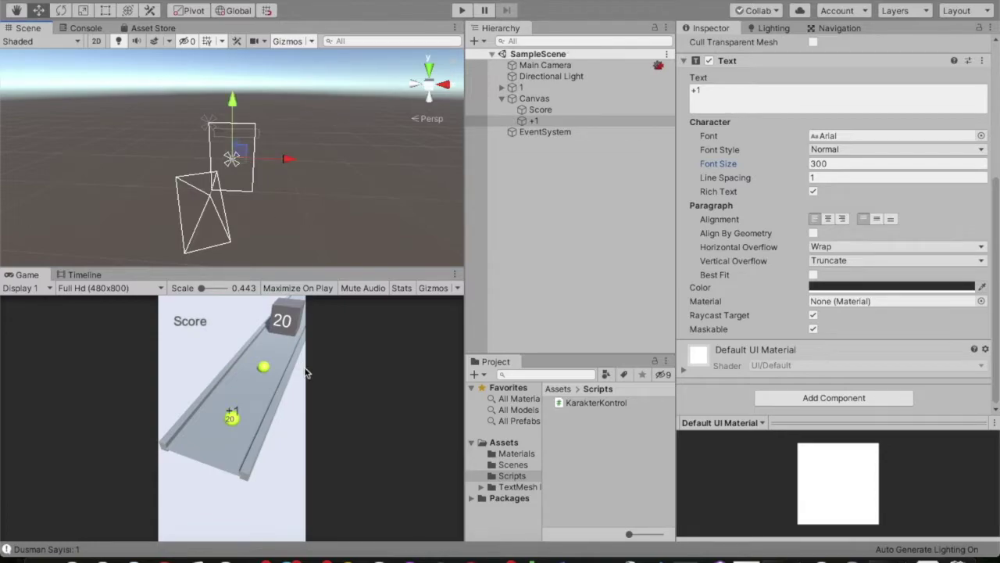
- Make the Canvas a child of object 1 in the Hierarchy
{"action": "key", "text": "shift+space"}
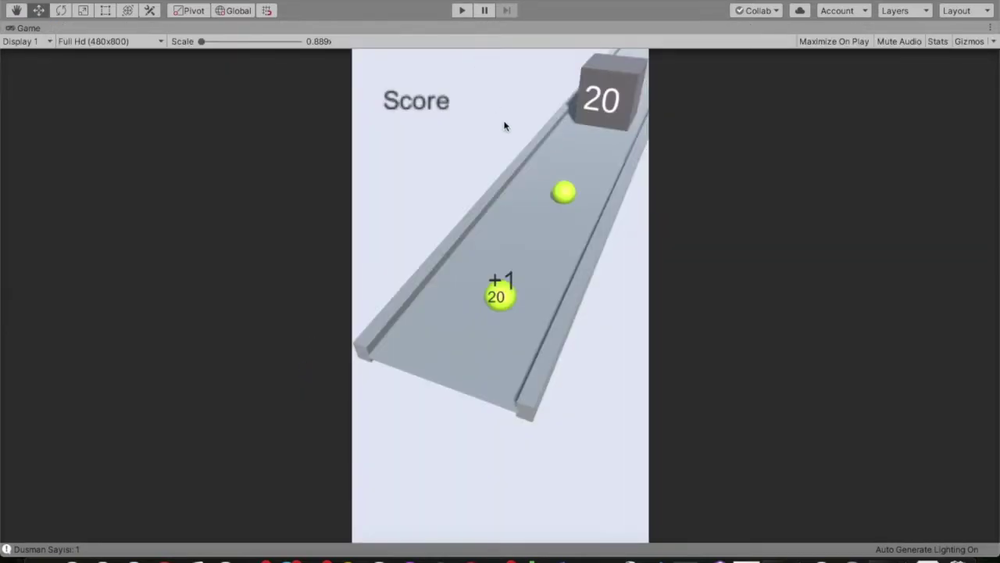
{"action": "key", "text": "shift+space"}
{"action": "left_click_drag", "start_coordinate": [515, 120], "coordinate": [525, 89]}
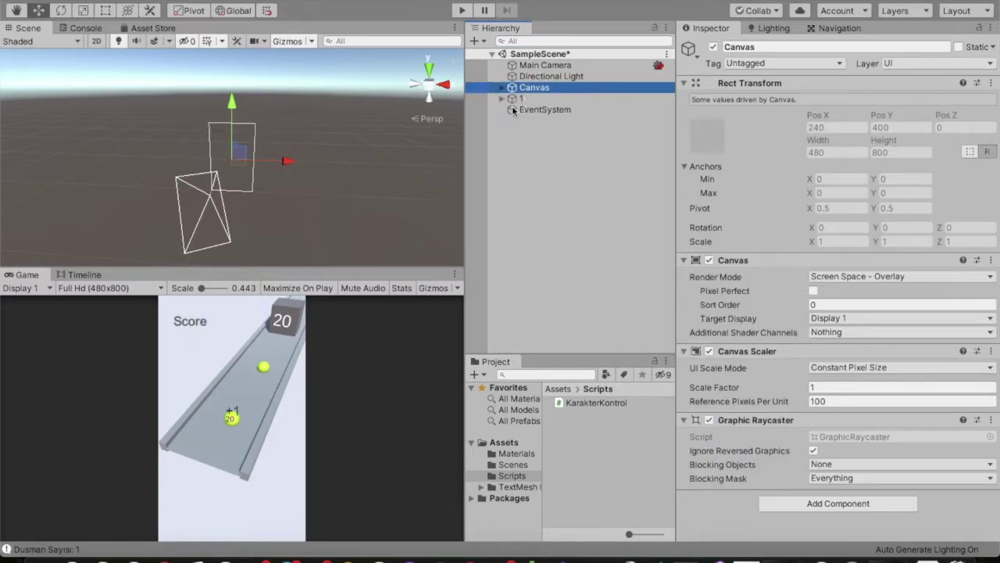
{"action": "left_click_drag", "start_coordinate": [525, 89], "coordinate": [524, 99]}
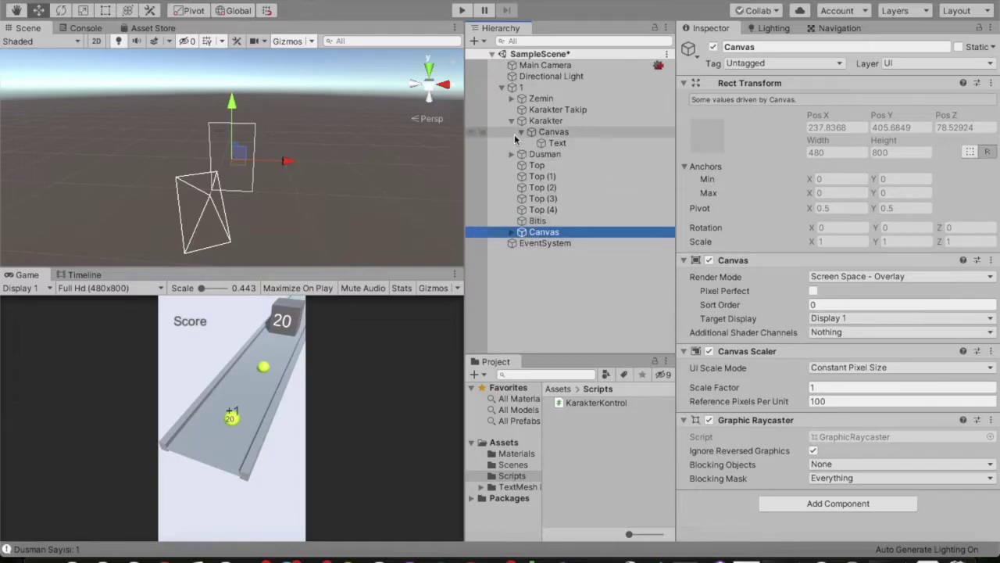
{"action": "left_click", "coordinate": [521, 132]}
- Play-test the game by steering the ball along the track, then stop
{"action": "left_click", "coordinate": [462, 10]}
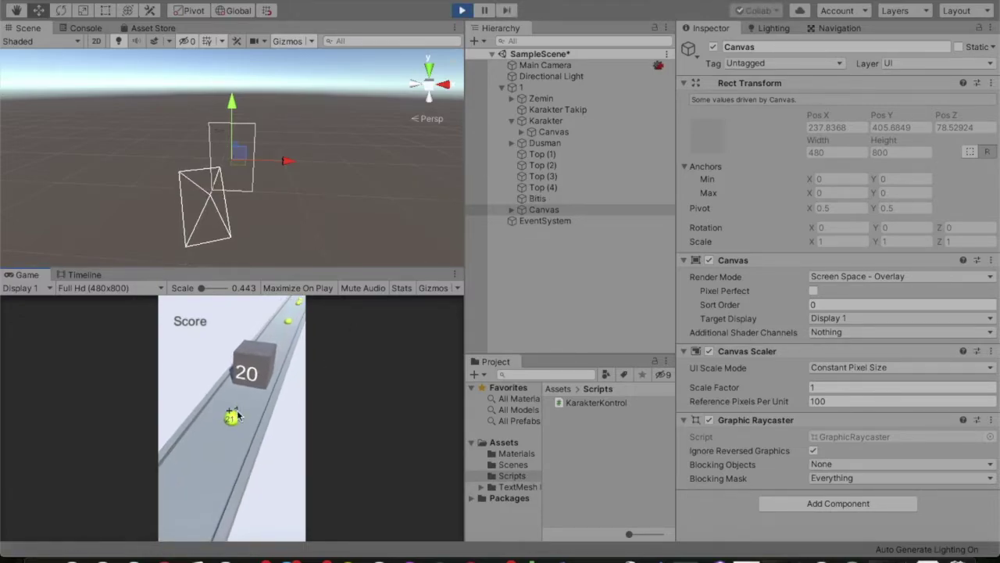
{"action": "key", "text": "shift+space"}
{"action": "mouse_move", "coordinate": [510, 335]}
{"action": "left_mouse_down"}
{"action": "mouse_move", "coordinate": [458, 351]}
{"action": "mouse_move", "coordinate": [539, 384]}
{"action": "mouse_move", "coordinate": [523, 232]}
{"action": "left_mouse_up"}
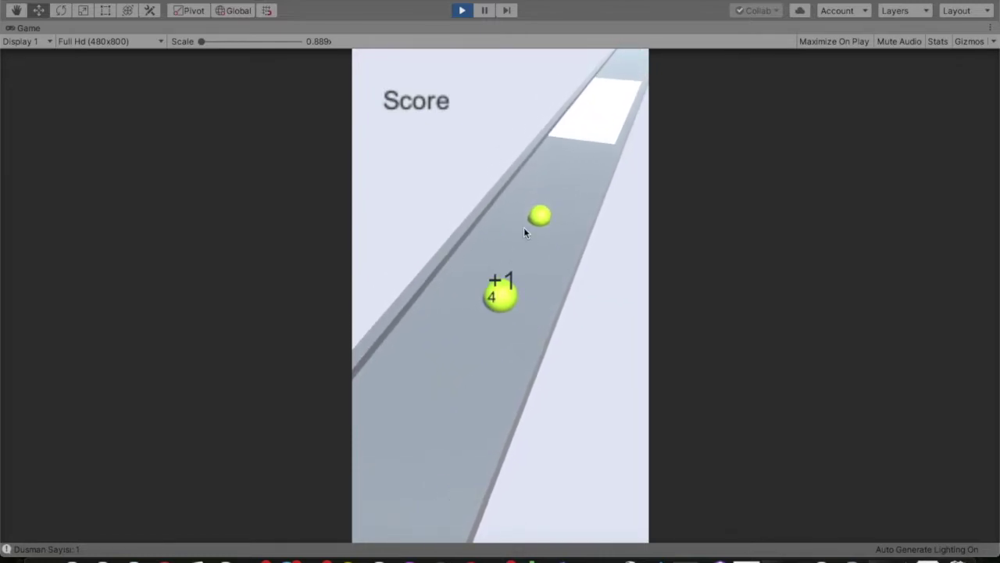
{"action": "key", "text": "shift+space"}
{"action": "left_click", "coordinate": [547, 165]}
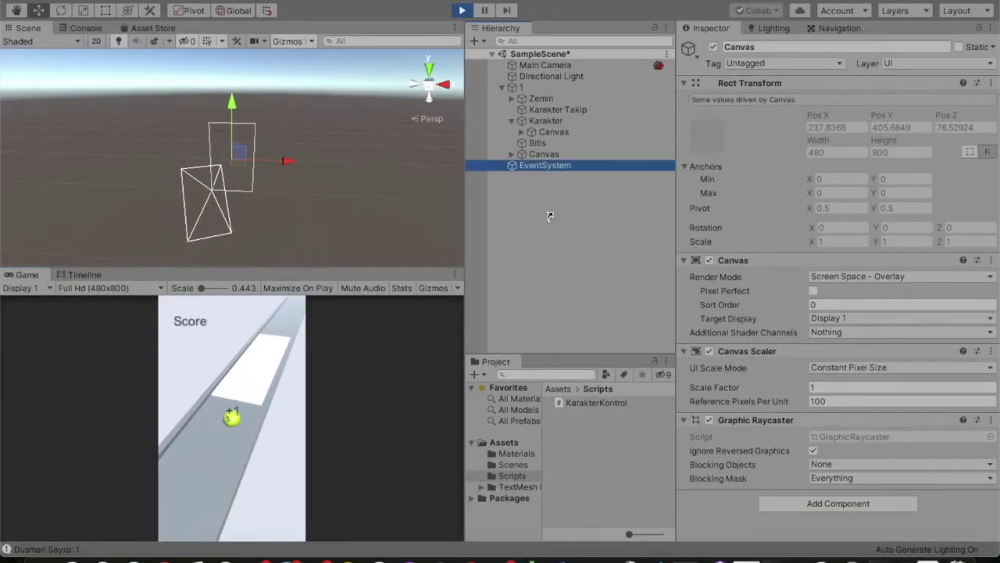
{"action": "key", "text": "ctrl+p"}
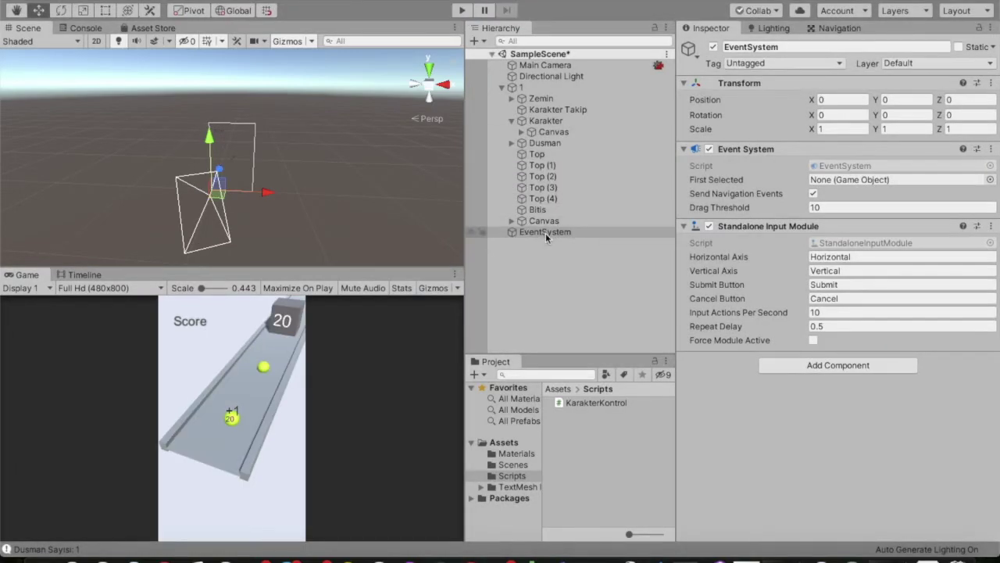
- Move the Canvas back to top level below EventSystem and play-test again
{"action": "left_click_drag", "start_coordinate": [539, 220], "coordinate": [551, 248]}
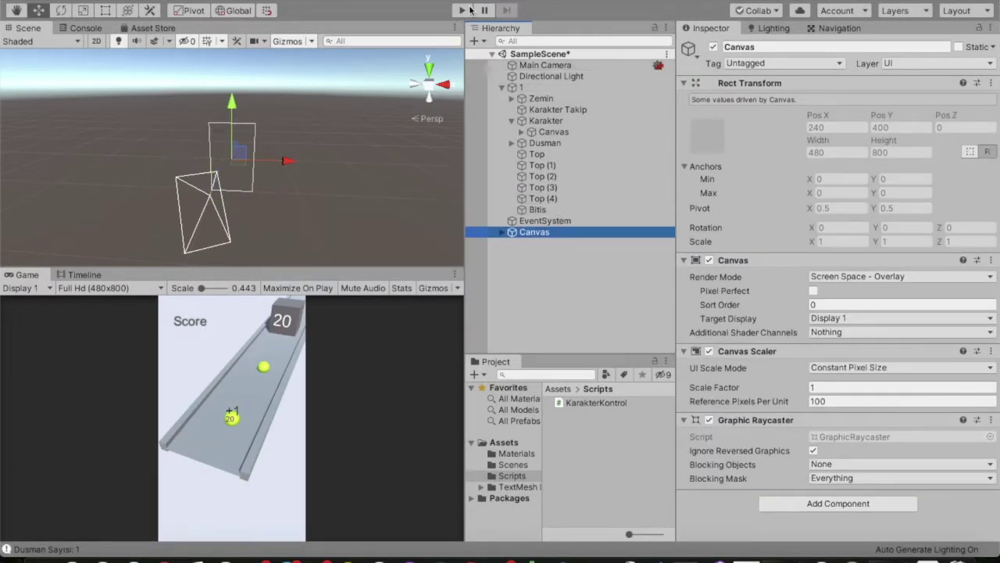
{"action": "left_click", "coordinate": [469, 9]}
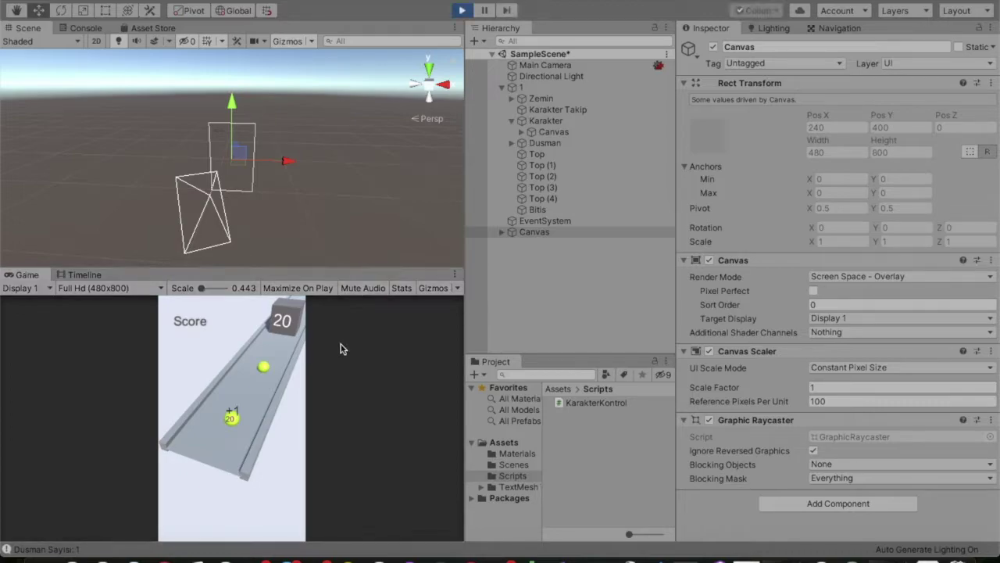
{"action": "key", "text": "shift+space"}
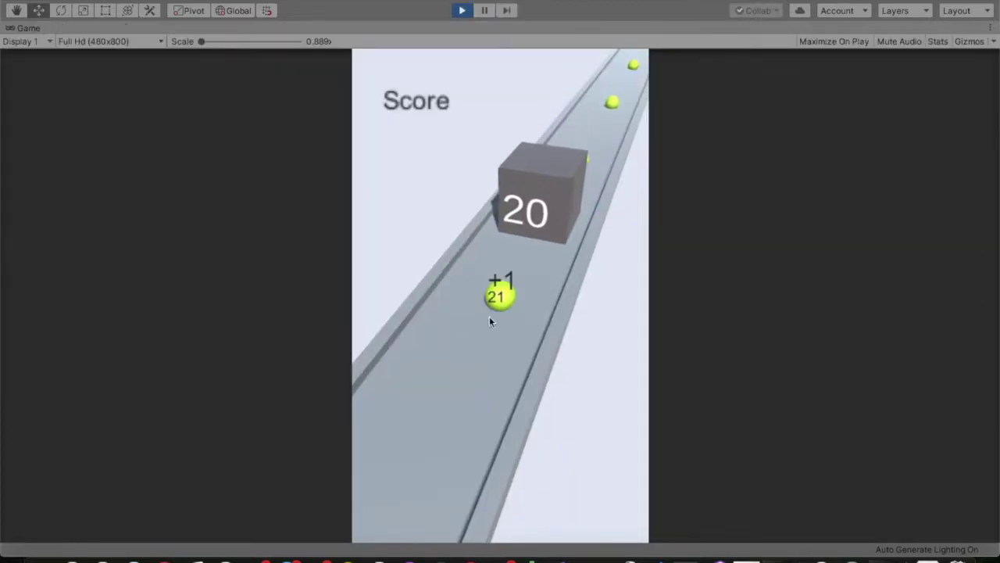
{"action": "key", "text": "ctrl+p"}
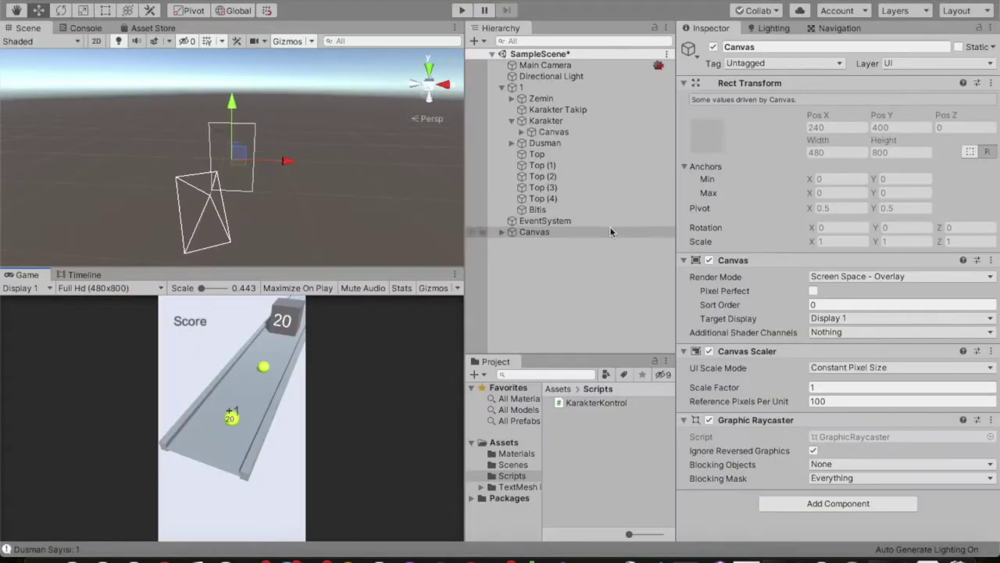
- Rename the Canvas to 'UI Canvas', after checking the Assets folder's context menu without creating anything
{"action": "left_click", "coordinate": [525, 234]}
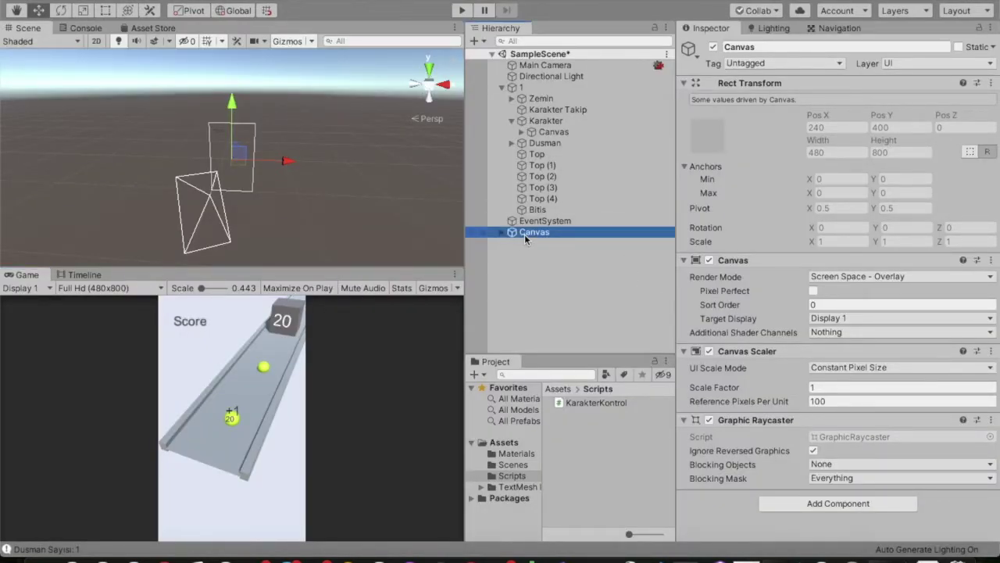
{"action": "left_click", "coordinate": [504, 442]}
{"action": "right_click", "coordinate": [583, 460]}
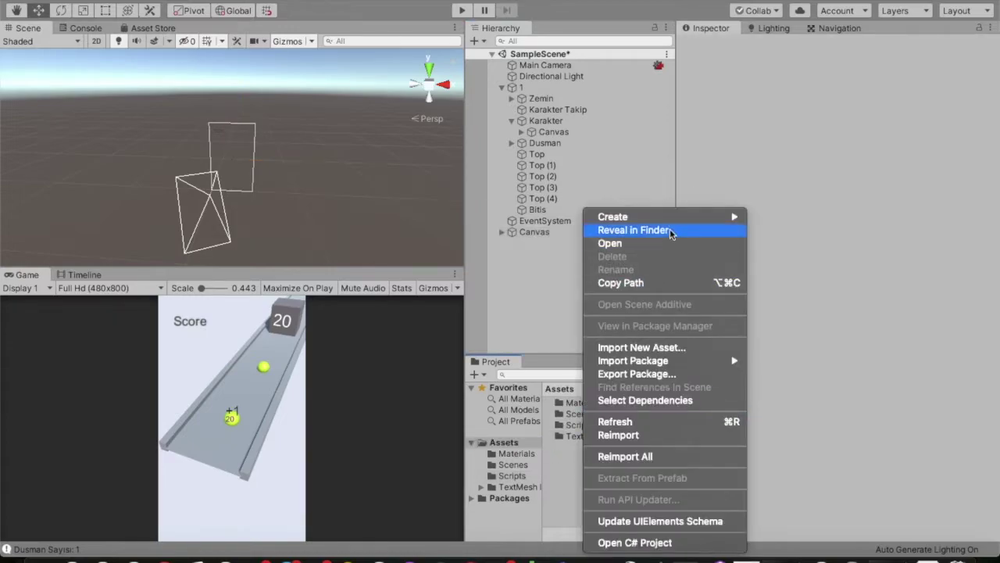
{"action": "mouse_move", "coordinate": [675, 219]}
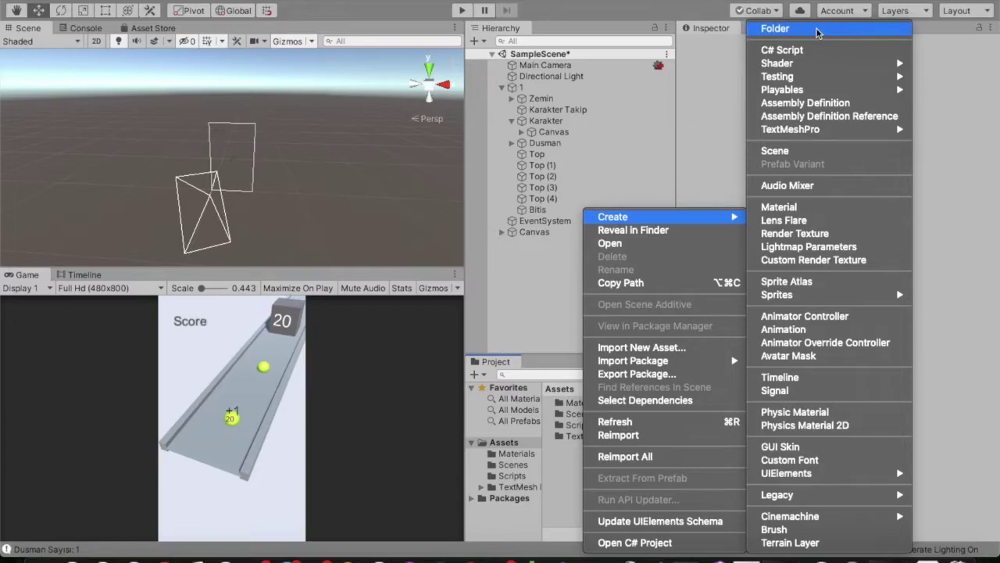
{"action": "key", "text": "Escape"}
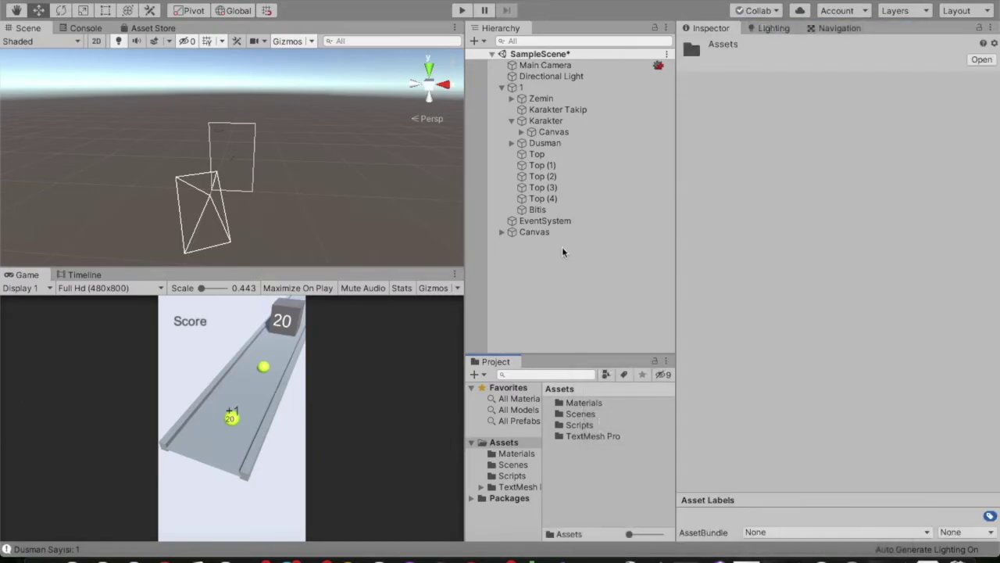
{"action": "left_click", "coordinate": [509, 233]}
{"action": "left_click", "coordinate": [504, 234]}
{"action": "type", "text": "UI Canva"}
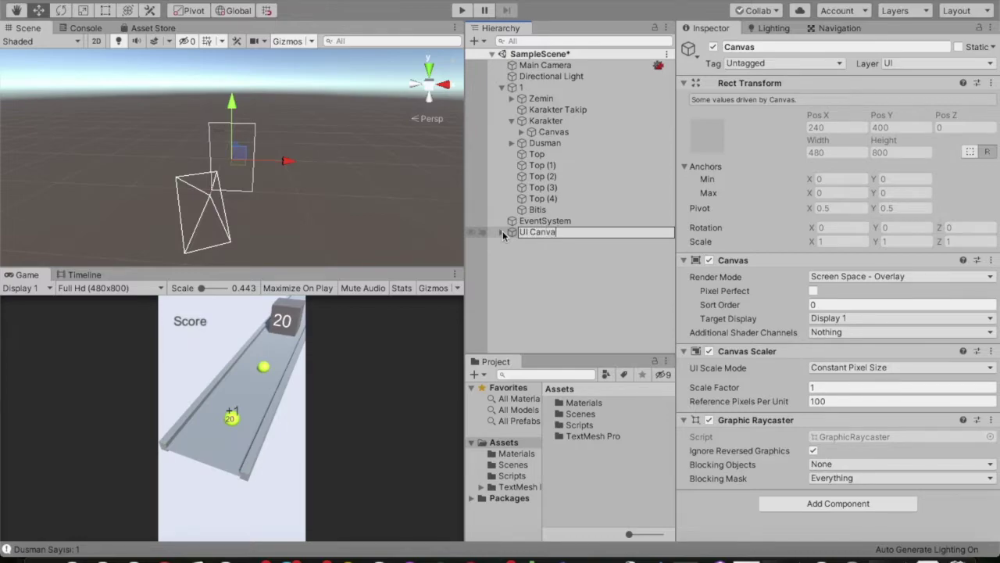
{"action": "type", "text": "s"}
{"action": "key", "text": "Return"}
- Deactivate the +1 text under UI Canvas and return to KarakterKontrol.cs at line 12
{"action": "key", "text": "Right"}
{"action": "key", "text": "Down"}
{"action": "key", "text": "Down"}
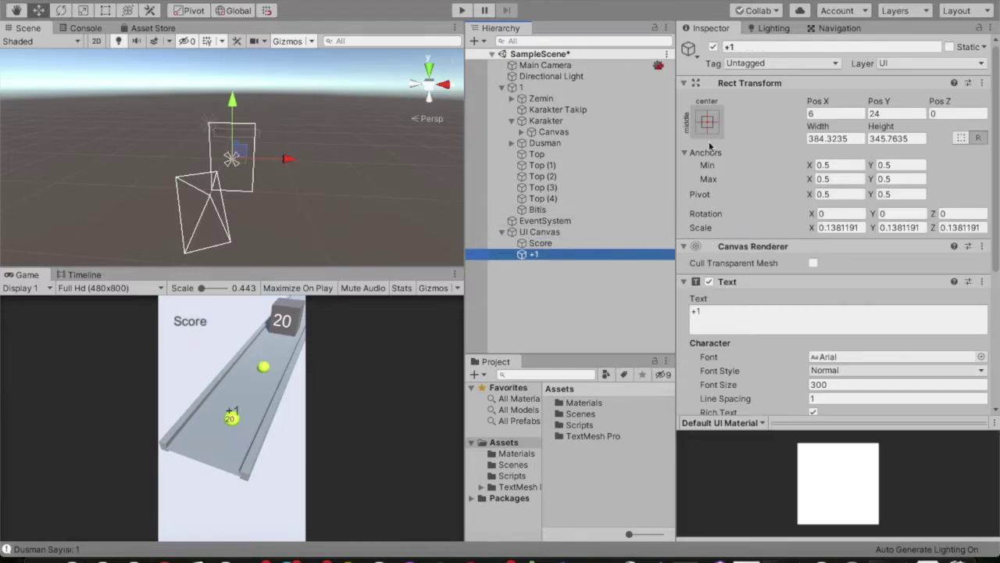
{"action": "left_click", "coordinate": [713, 47]}
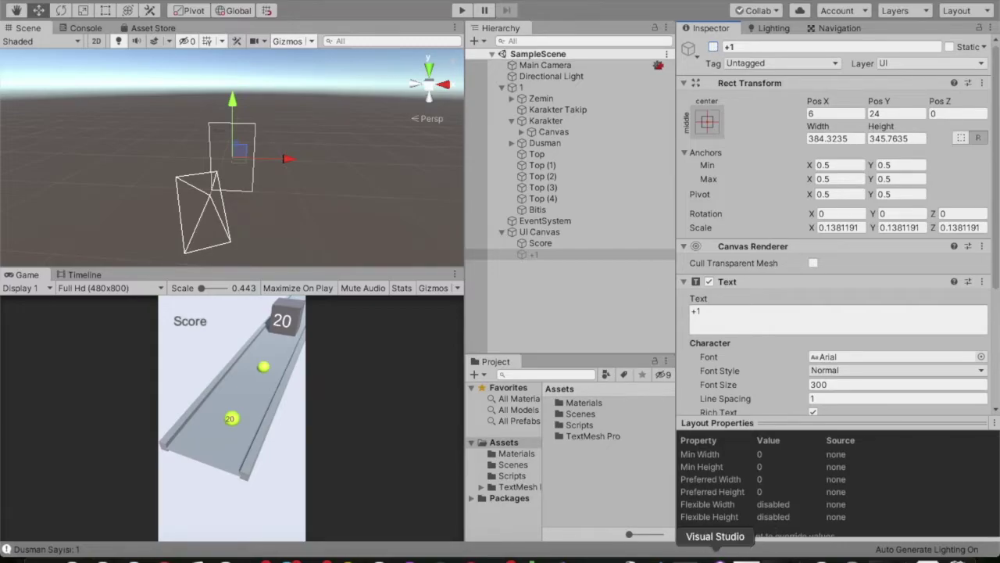
{"action": "left_click", "coordinate": [715, 557]}
{"action": "left_click", "coordinate": [343, 208]}
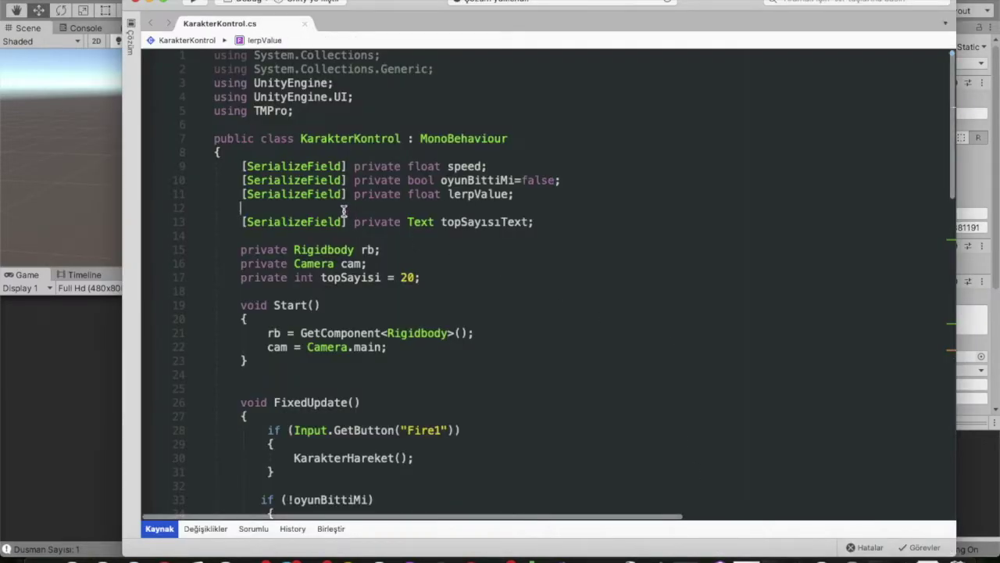
- Add '[SerializeField] private Canvas UICanvas;' on line 12 of KarakterKontrol.cs, then return to Unity
{"action": "type", "text": "[seri"}
{"action": "key", "text": "Return"}
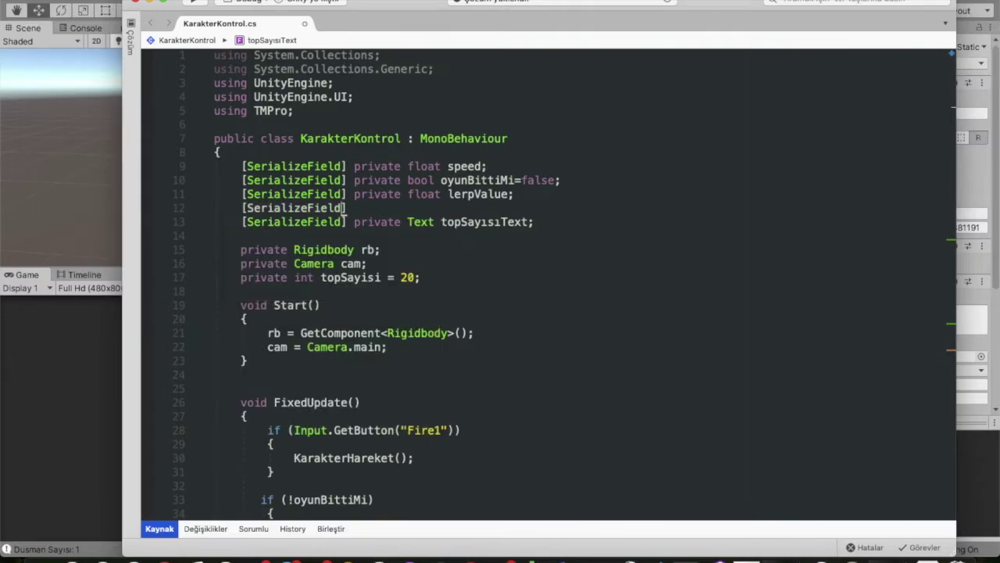
{"action": "type", "text": "private Canva"}
{"action": "key", "text": "Return"}
{"action": "type", "text": "UICan"}
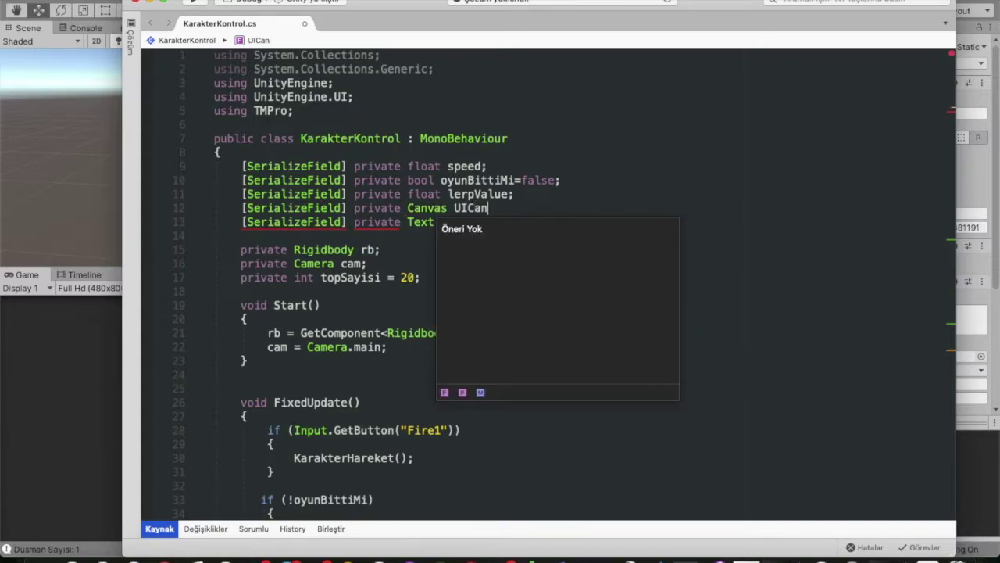
{"action": "type", "text": "vas;"}
{"action": "left_click", "coordinate": [398, 346]}
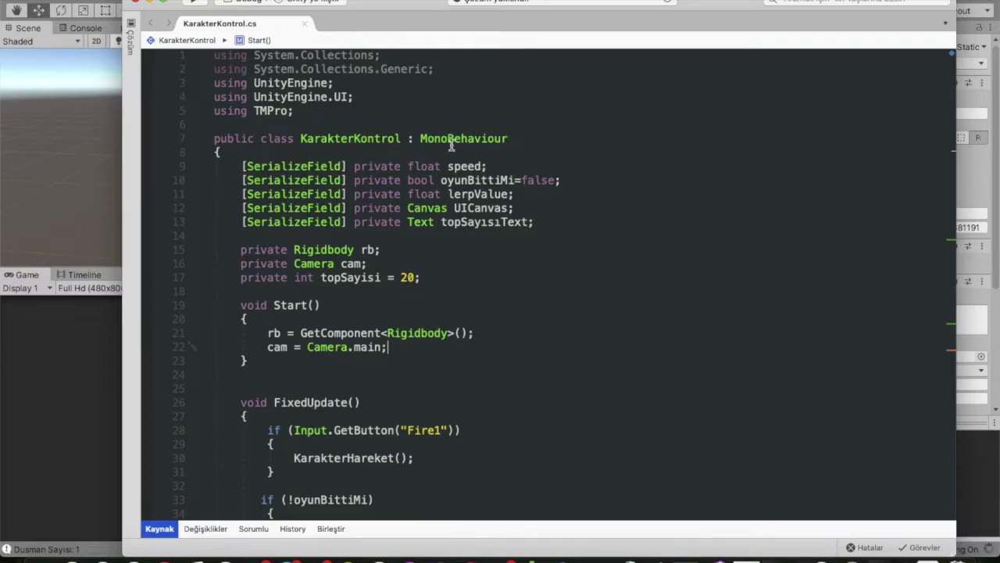
{"action": "key", "text": "super+Tab"}
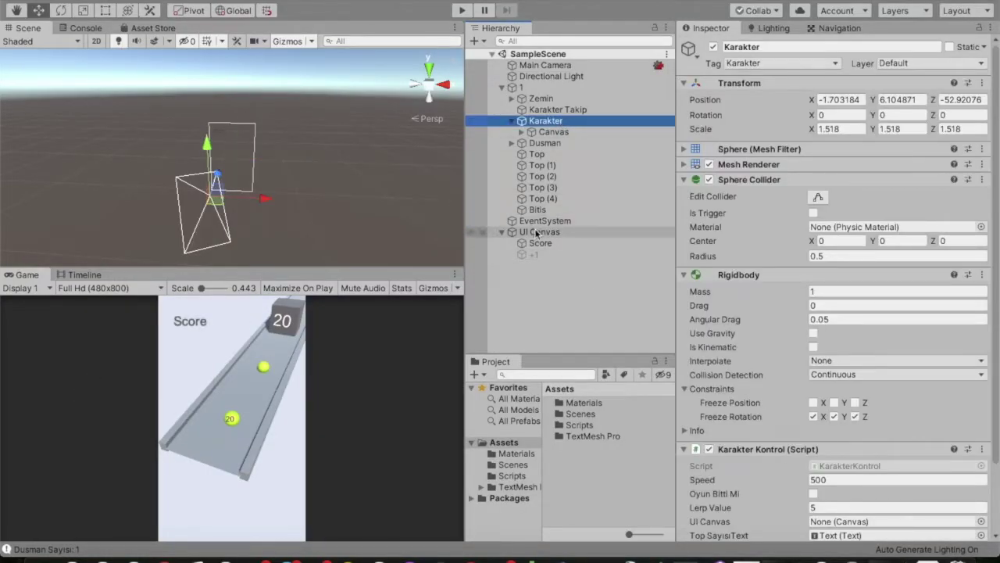
- Drag UI Canvas into the Karakter script's UI Canvas slot, then select the +1 text
{"action": "mouse_move", "coordinate": [539, 233]}
{"action": "left_mouse_down"}
{"action": "mouse_move", "coordinate": [761, 285]}
{"action": "mouse_move", "coordinate": [817, 442]}
{"action": "left_mouse_up"}
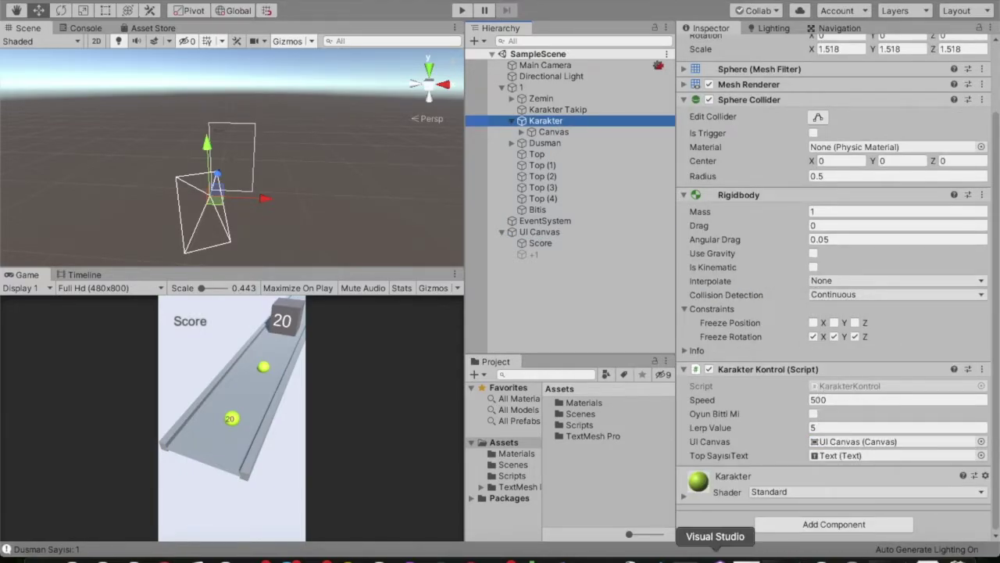
{"action": "left_click", "coordinate": [714, 556]}
{"action": "scroll", "coordinate": [461, 357], "scroll_direction": "down", "scroll_amount": 4}
{"action": "scroll", "coordinate": [461, 357], "scroll_direction": "down", "scroll_amount": 5}
{"action": "key", "text": "super+Tab"}
{"action": "left_click", "coordinate": [538, 254]}
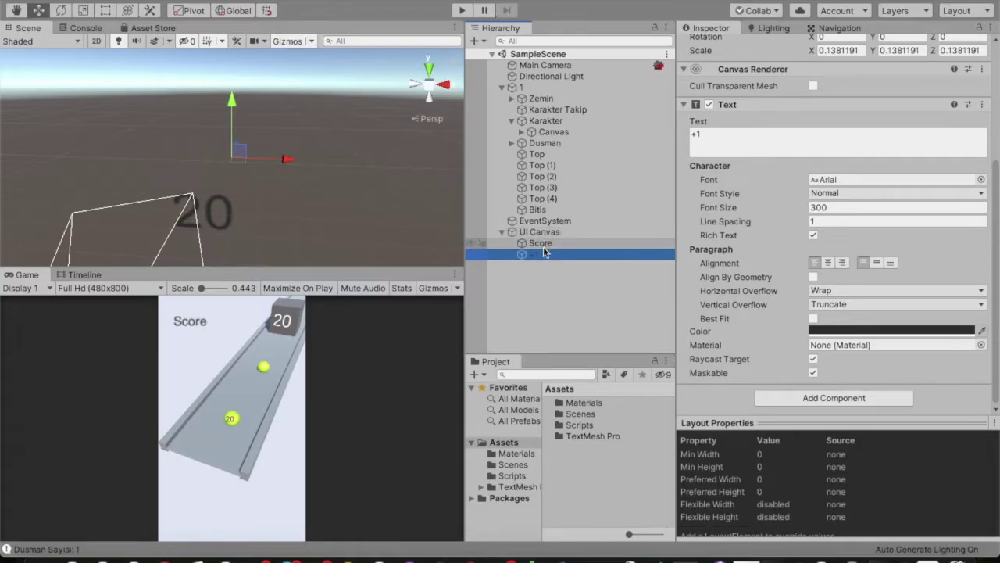
{"action": "left_click", "coordinate": [707, 560]}
- Fold the TopAzalt method and open blank lines after OnTriggerEnter
{"action": "scroll", "coordinate": [737, 398], "scroll_direction": "up", "scroll_amount": 7}
{"action": "scroll", "coordinate": [734, 400], "scroll_direction": "down", "scroll_amount": 10}
{"action": "scroll", "coordinate": [734, 399], "scroll_direction": "down", "scroll_amount": 3}
{"action": "scroll", "coordinate": [735, 399], "scroll_direction": "down", "scroll_amount": 2}
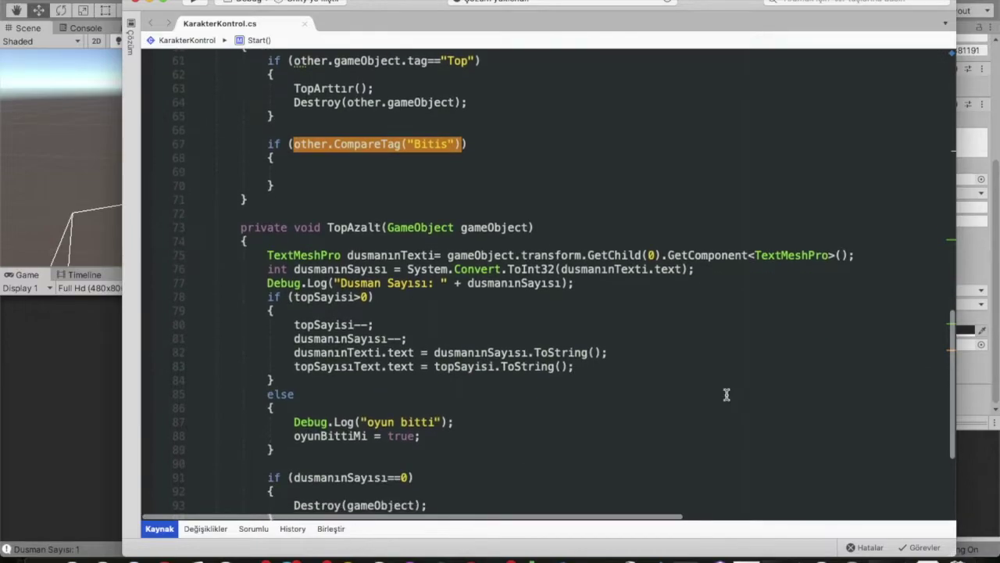
{"action": "key", "text": "super+Tab"}
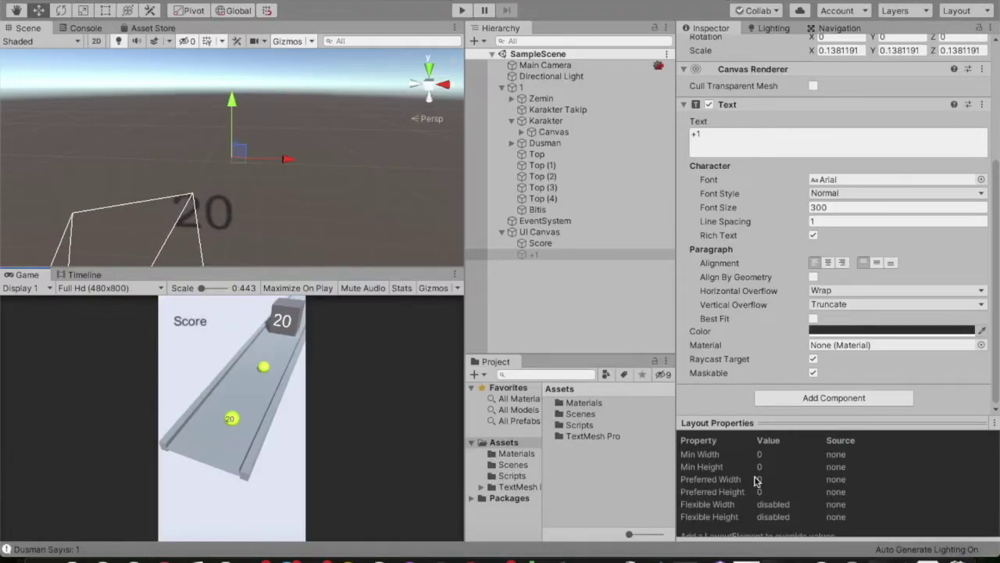
{"action": "left_click", "coordinate": [724, 558]}
{"action": "scroll", "coordinate": [676, 333], "scroll_direction": "down", "scroll_amount": 2}
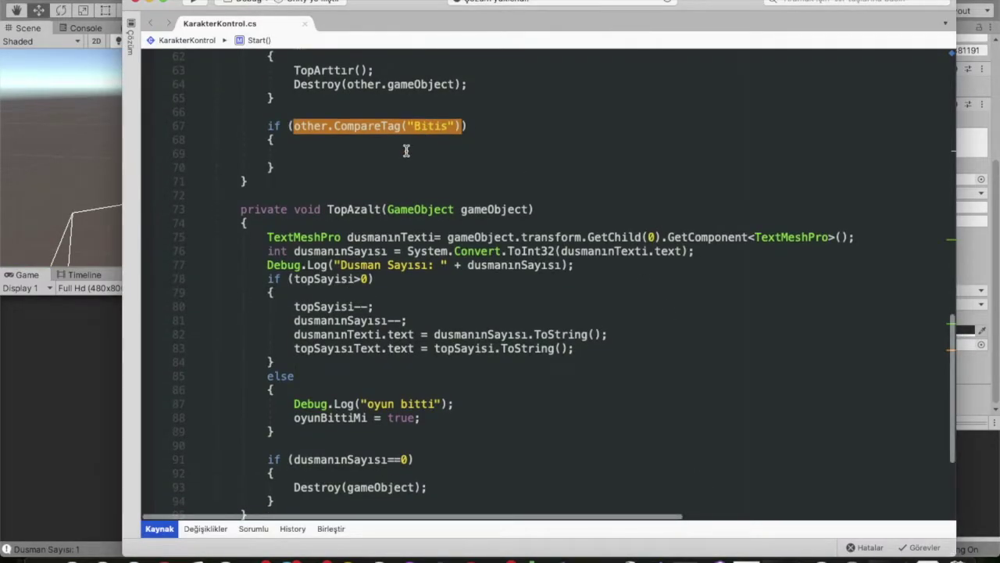
{"action": "scroll", "coordinate": [406, 150], "scroll_direction": "down", "scroll_amount": 3}
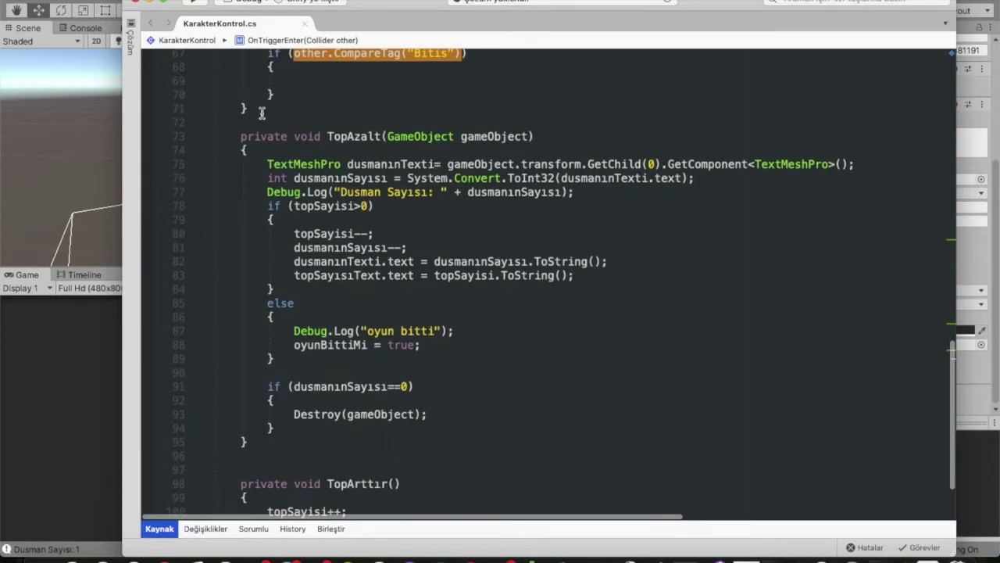
{"action": "left_click", "coordinate": [205, 137]}
{"action": "left_click", "coordinate": [275, 122]}
{"action": "key", "text": "Return"}
{"action": "key", "text": "Return"}
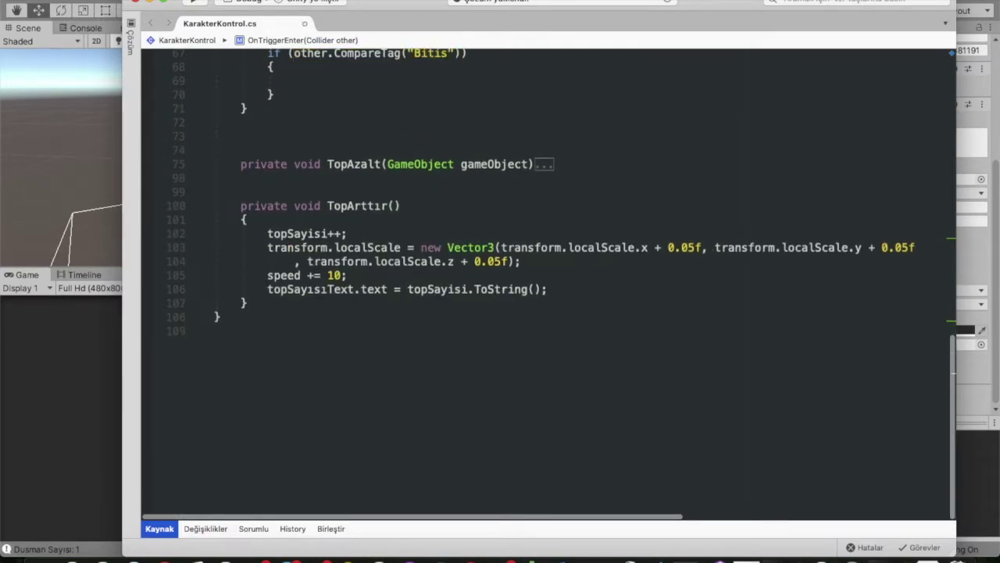
- Declare an empty 'private void Bitis()' method
{"action": "type", "text": "private  void Bitis()"}
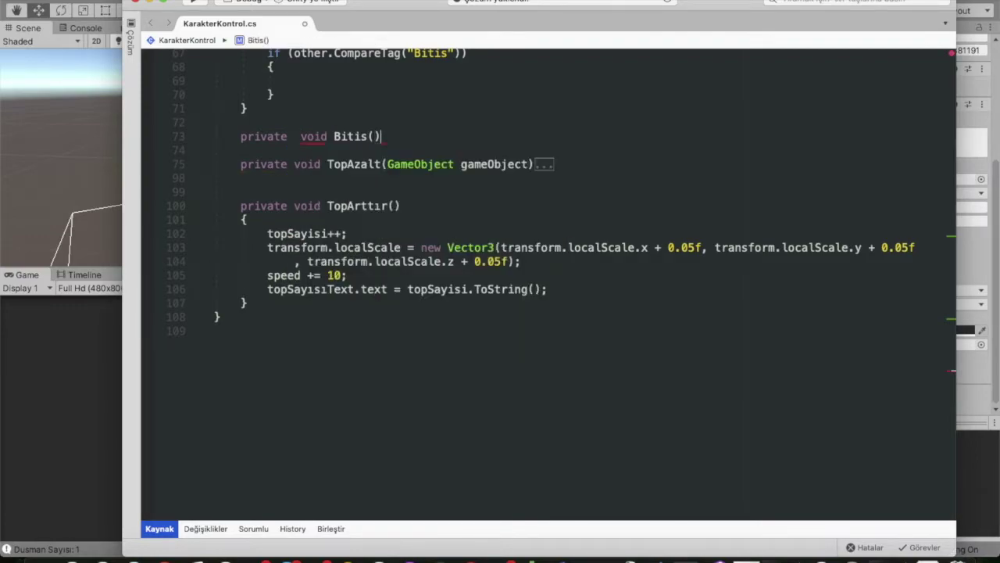
{"action": "key", "text": "Return"}
{"action": "type", "text": "{"}
{"action": "key", "text": "Return"}
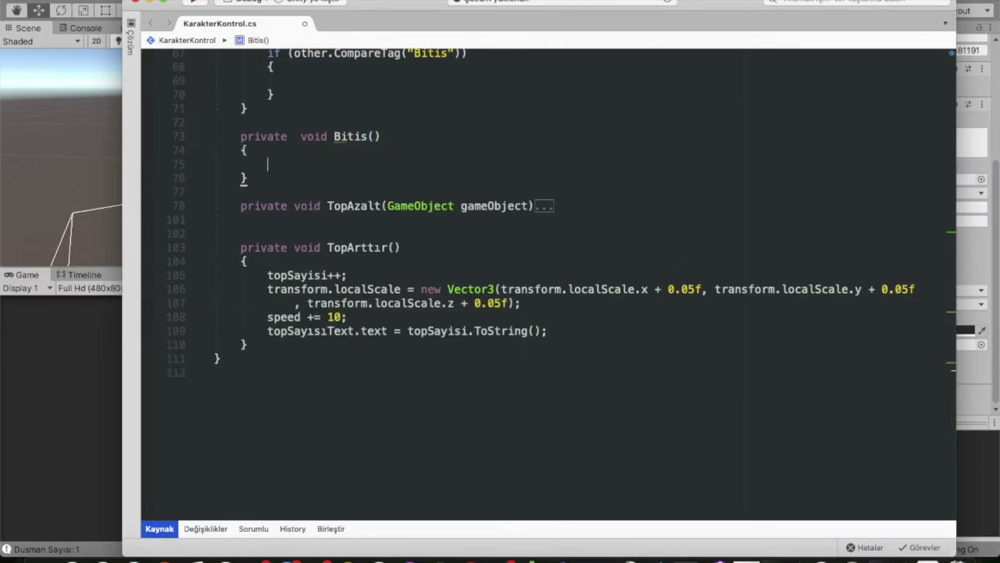
- In Bitis, write 'Text artıBitText = UICanvas.transform.GetChild(1).GetComponent<Text>();'
{"action": "type", "text": "Text "}
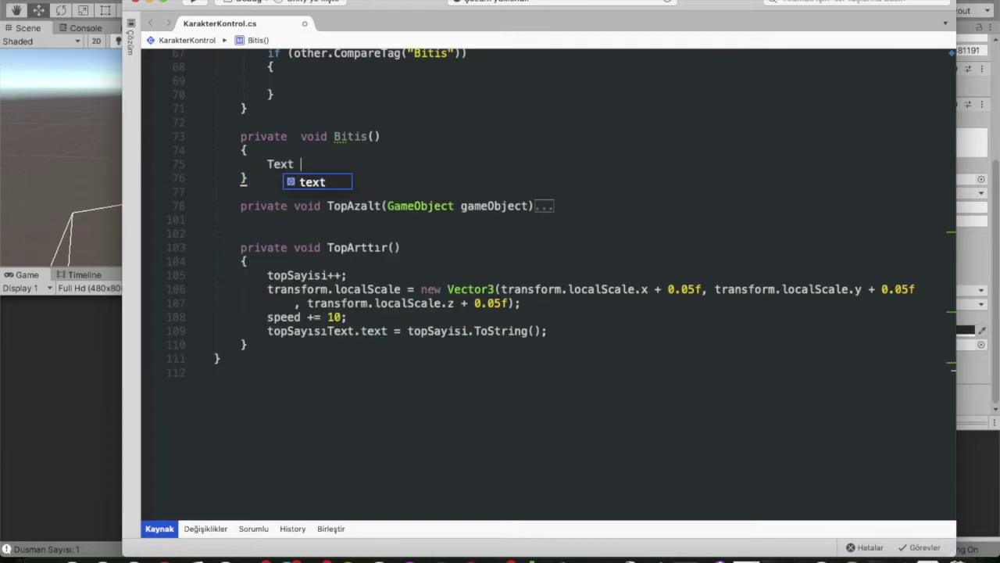
{"action": "type", "text": "art"}
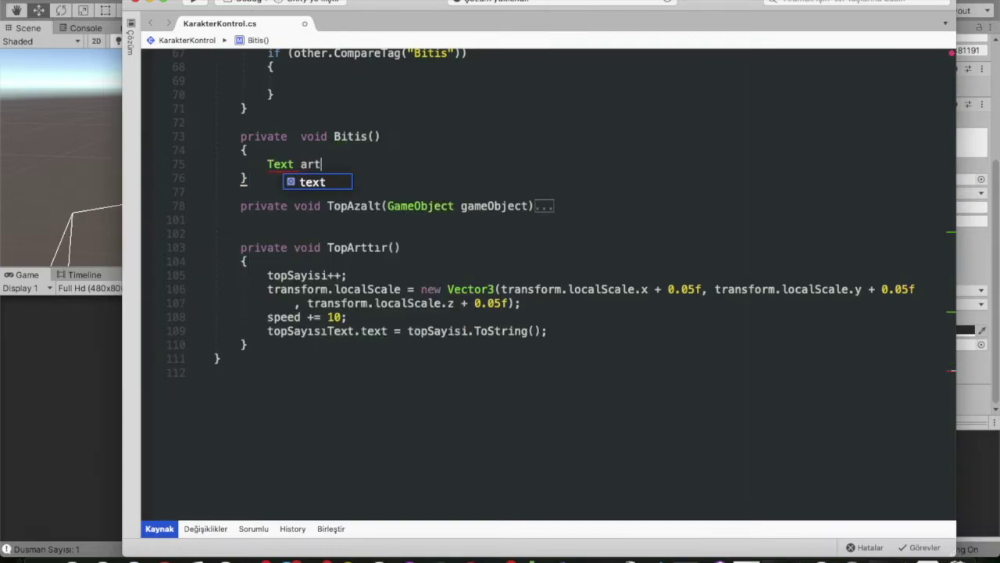
{"action": "type", "text": "ıBitText="}
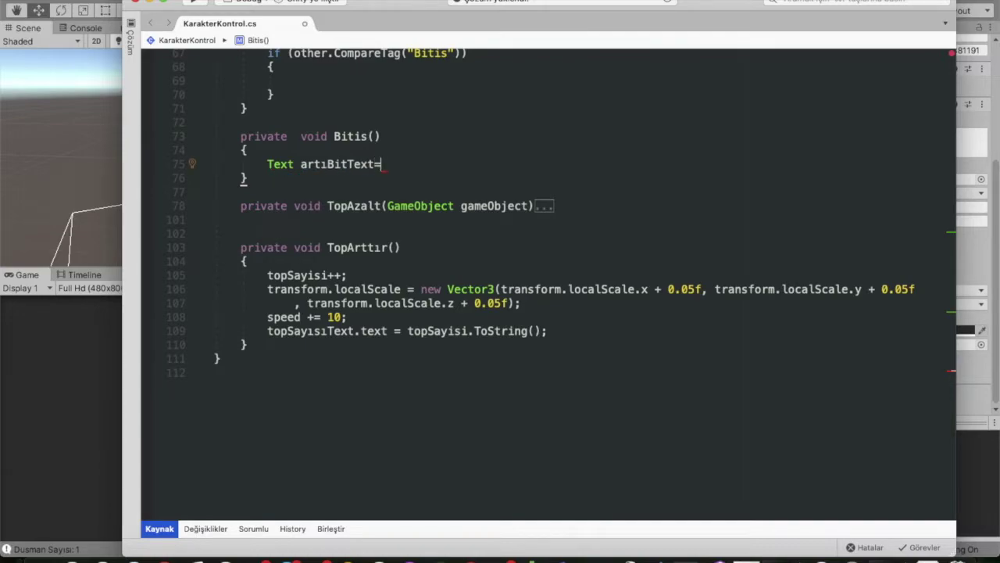
{"action": "type", "text": "UI"}
{"action": "key", "text": "Return"}
{"action": "type", "text": ".tr"}
{"action": "key", "text": "Return"}
{"action": "type", "text": ".getc"}
{"action": "key", "text": "Return"}
{"action": "type", "text": "(1).get"}
{"action": "key", "text": "Down"}
{"action": "key", "text": "Down"}
{"action": "key", "text": "Down"}
{"action": "key", "text": "Return"}
{"action": "type", "text": "Text"}
{"action": "key", "text": "Return"}
{"action": "key", "text": "Right"}
{"action": "type", "text": "();"}
{"action": "key", "text": "Return"}
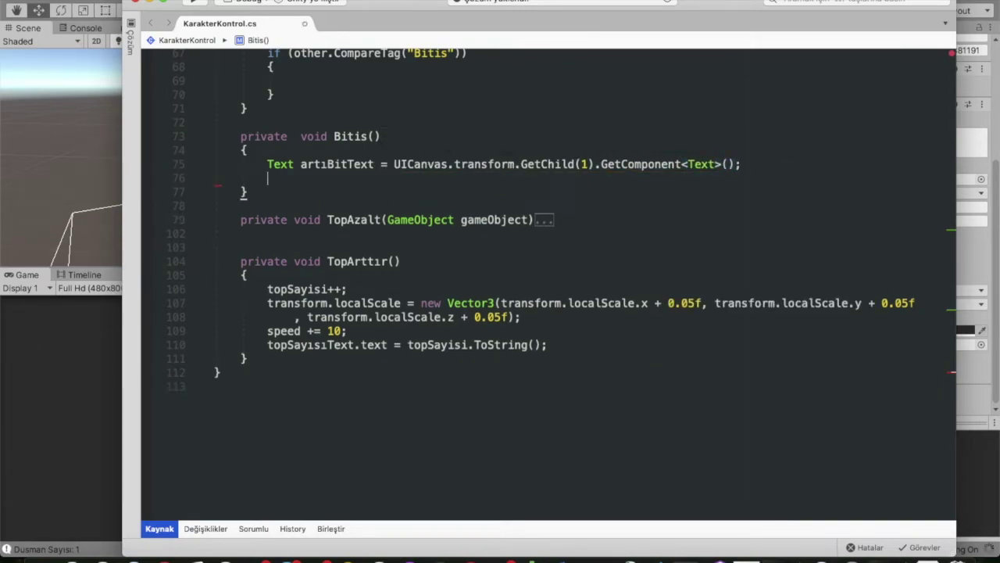
- Check the UI Canvas children in Unity's hierarchy, then return to the script
{"action": "left_click", "coordinate": [93, 330]}
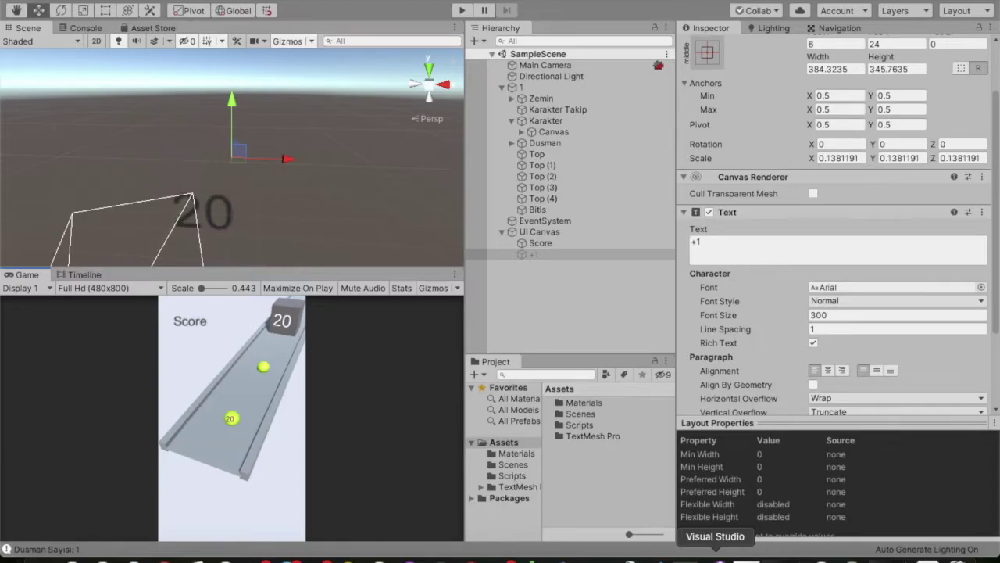
{"action": "left_click", "coordinate": [715, 556]}
{"action": "scroll", "coordinate": [592, 279], "scroll_direction": "up", "scroll_amount": 5}
{"action": "scroll", "coordinate": [592, 278], "scroll_direction": "up", "scroll_amount": 3}
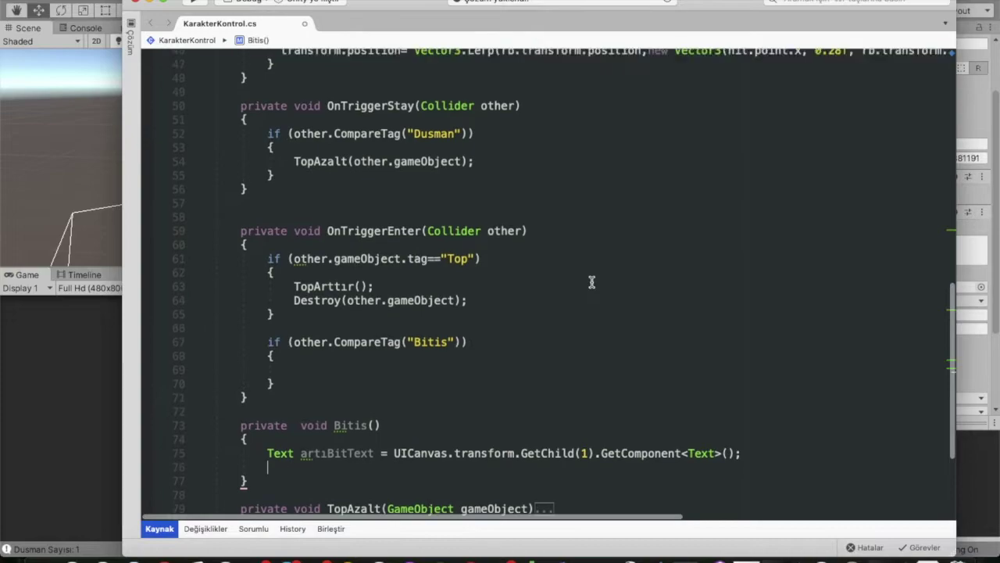
{"action": "scroll", "coordinate": [591, 282], "scroll_direction": "up", "scroll_amount": 10}
- Declare 'private int toplananTopSayisi' below the topSayisi field
{"action": "left_click", "coordinate": [458, 282]}
{"action": "key", "text": "Return"}
{"action": "type", "text": "ParticleSystemAnimationTimeMode"}
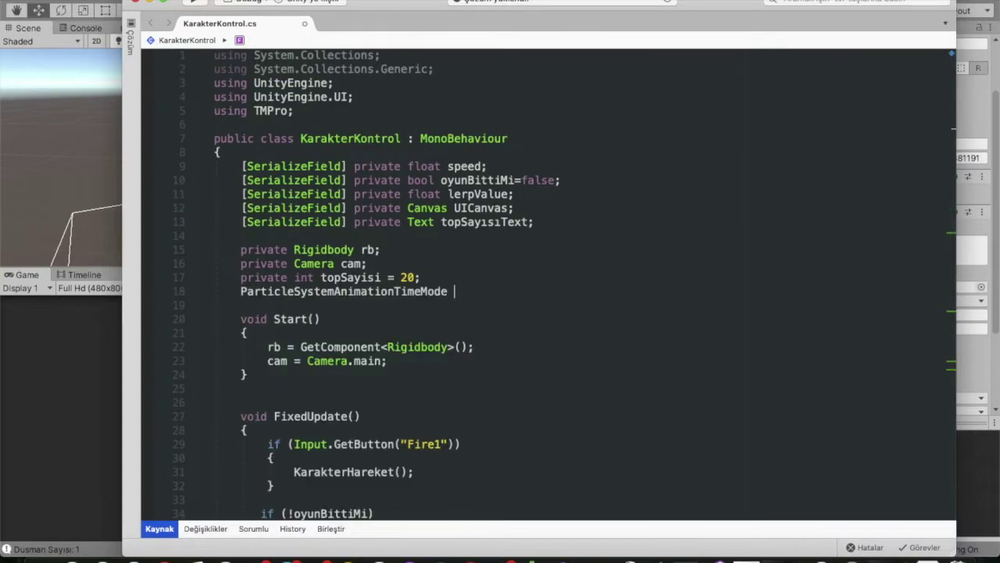
{"action": "key", "text": "super+z"}
{"action": "key", "text": "BackSpace"}
{"action": "key", "text": "BackSpace"}
{"action": "type", "text": "pr"}
{"action": "key", "text": "Return"}
{"action": "type", "text": "int toplana"}
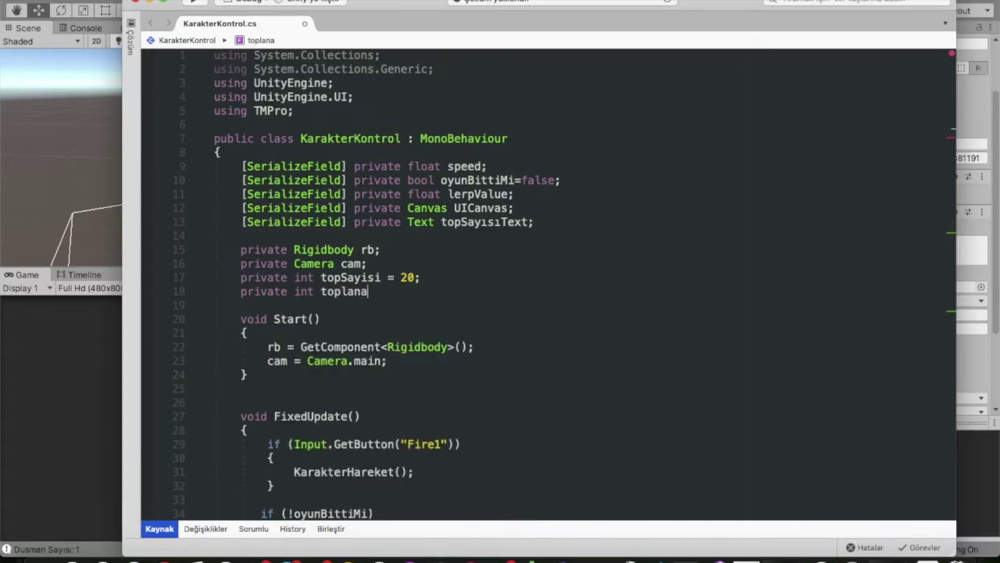
{"action": "type", "text": "nTopSayisi;"}
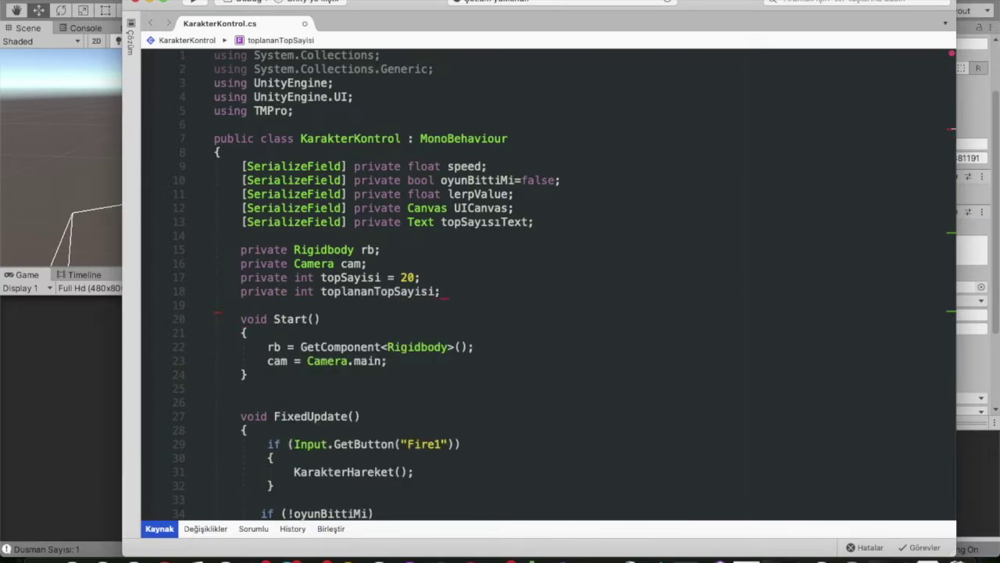
- Add 'toplananTopSayisi++;' after topSayisi++ in the TopArttır method
{"action": "scroll", "coordinate": [358, 355], "scroll_direction": "down", "scroll_amount": 5}
{"action": "scroll", "coordinate": [358, 355], "scroll_direction": "down", "scroll_amount": 20}
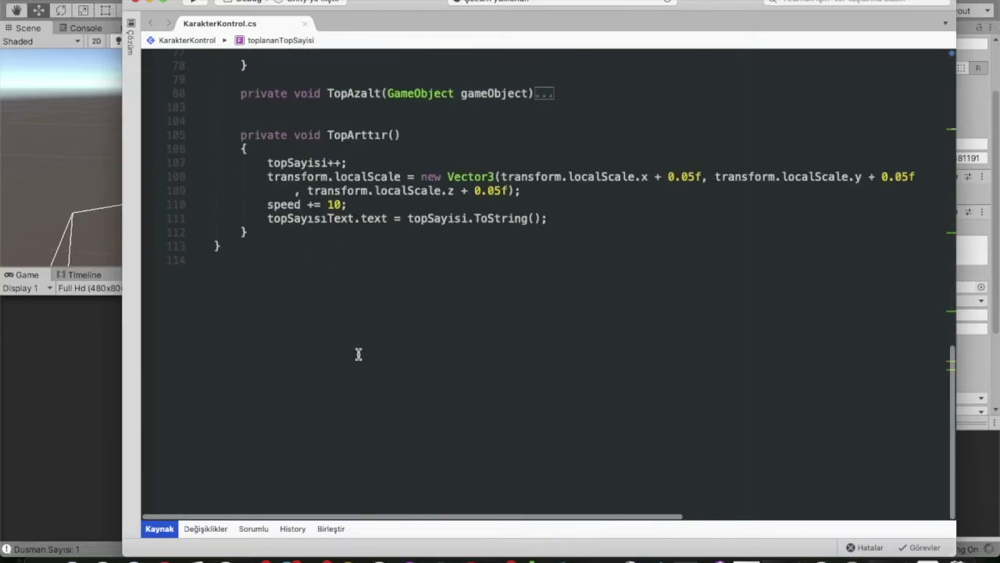
{"action": "left_click", "coordinate": [372, 161]}
{"action": "key", "text": "Return"}
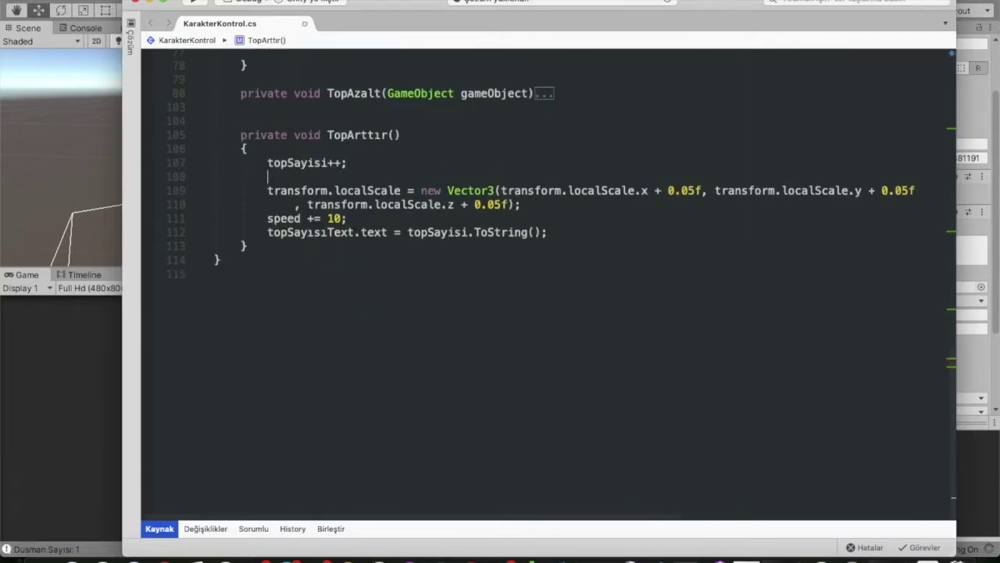
{"action": "type", "text": "topla"}
{"action": "key", "text": "Return"}
{"action": "type", "text": "++"}
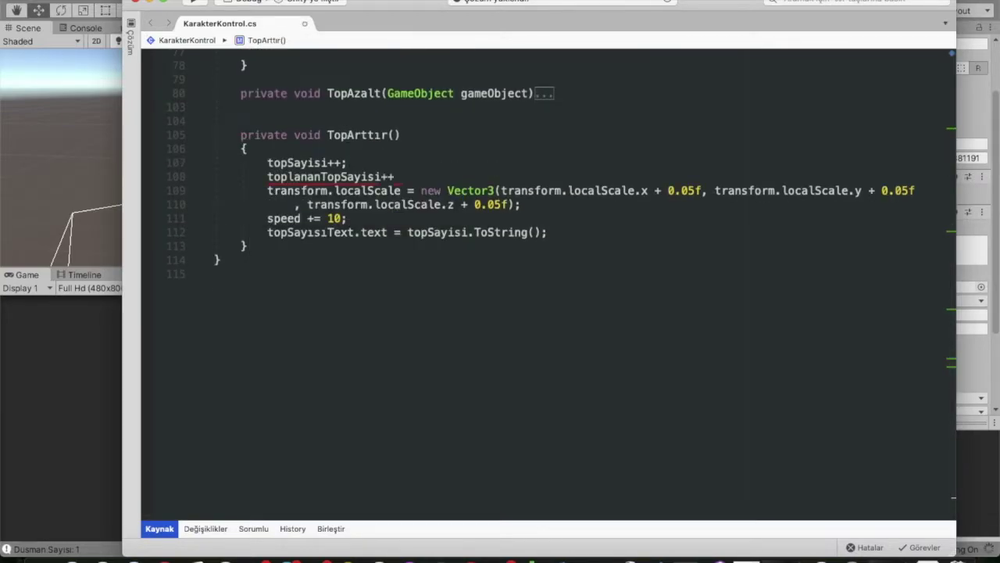
{"action": "type", "text": ";"}
{"action": "scroll", "coordinate": [525, 137], "scroll_direction": "up", "scroll_amount": 1}
{"action": "scroll", "coordinate": [525, 136], "scroll_direction": "up", "scroll_amount": 1}
{"action": "scroll", "coordinate": [525, 137], "scroll_direction": "up", "scroll_amount": 10}
{"action": "scroll", "coordinate": [525, 137], "scroll_direction": "up", "scroll_amount": 2}
{"action": "scroll", "coordinate": [525, 137], "scroll_direction": "up", "scroll_amount": 3}
{"action": "scroll", "coordinate": [525, 137], "scroll_direction": "up", "scroll_amount": 3}
{"action": "scroll", "coordinate": [525, 137], "scroll_direction": "down", "scroll_amount": 2}
- Call 'Bitis();' inside the CompareTag("Bitis") block
{"action": "scroll", "coordinate": [525, 137], "scroll_direction": "down", "scroll_amount": 4}
{"action": "scroll", "coordinate": [525, 137], "scroll_direction": "down", "scroll_amount": 5}
{"action": "scroll", "coordinate": [524, 136], "scroll_direction": "down", "scroll_amount": 5}
{"action": "left_click", "coordinate": [346, 291]}
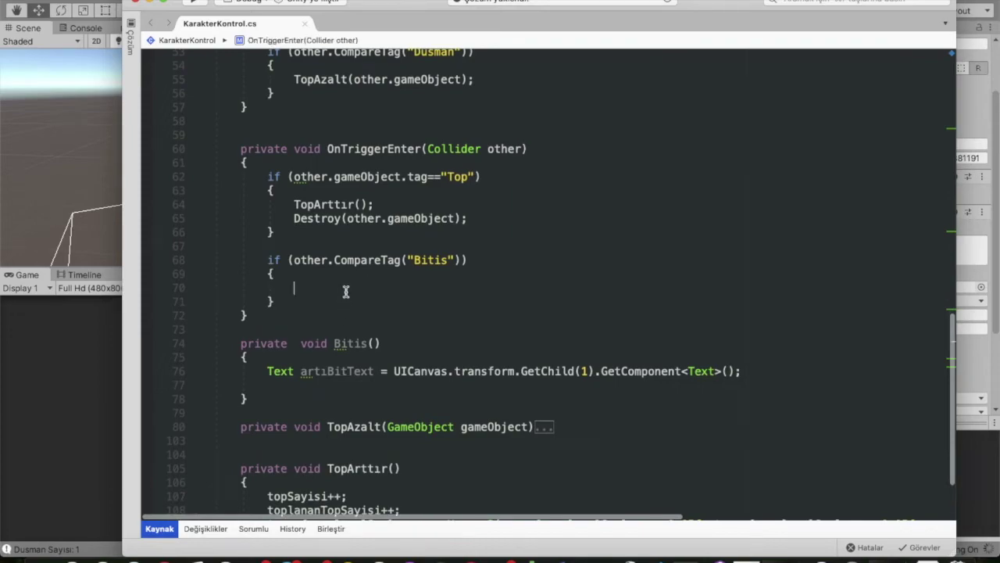
{"action": "type", "text": "Bitis("}
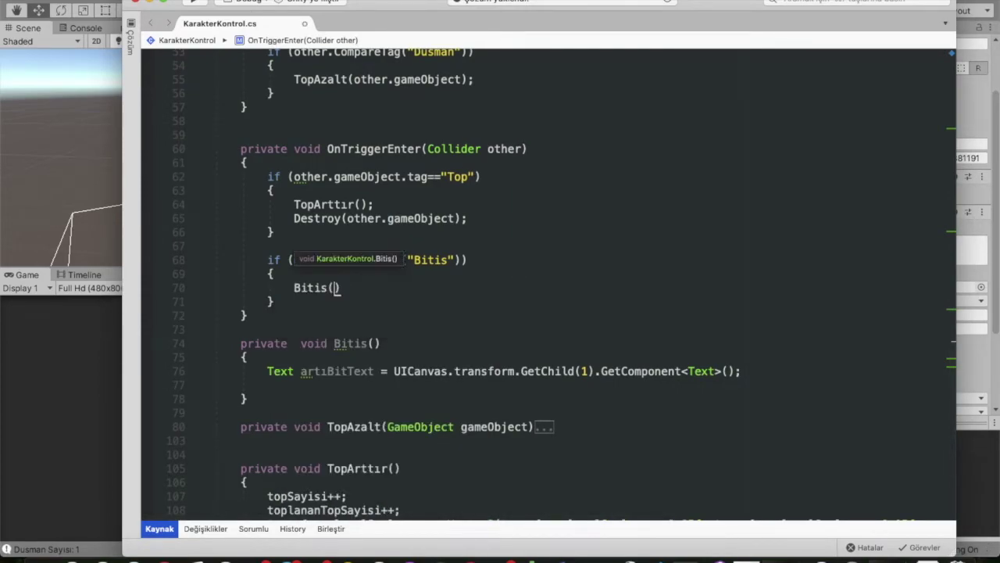
{"action": "key", "text": "Return"}
{"action": "key", "text": "BackSpace"}
{"action": "type", "text": ";"}
- Add a for loop in Bitis running i from 0 to toplananTopSayisi
{"action": "left_click", "coordinate": [322, 383]}
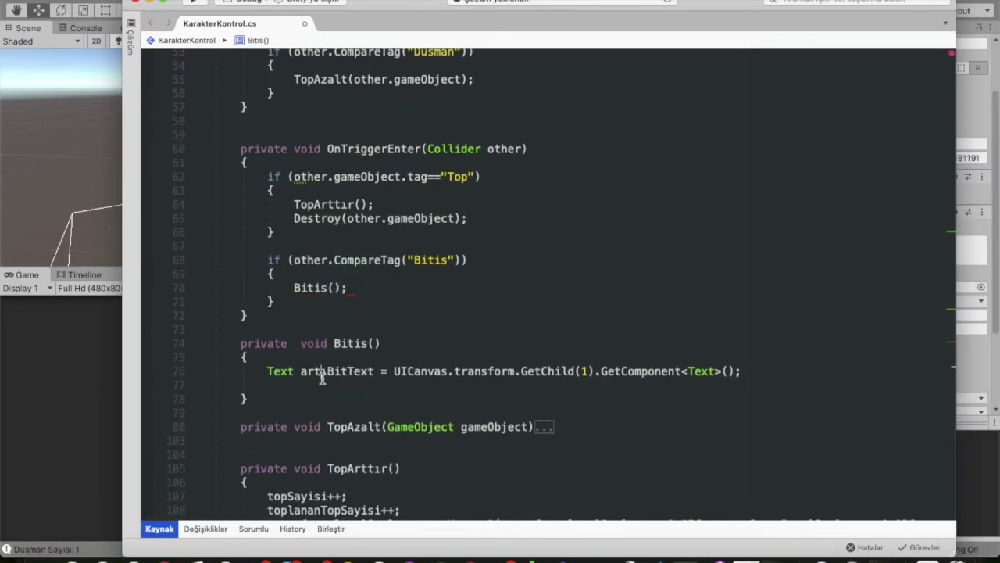
{"action": "type", "text": "for"}
{"action": "key", "text": "Tab"}
{"action": "double_click", "coordinate": [411, 385]}
{"action": "type", "text": "topla; i++)"}
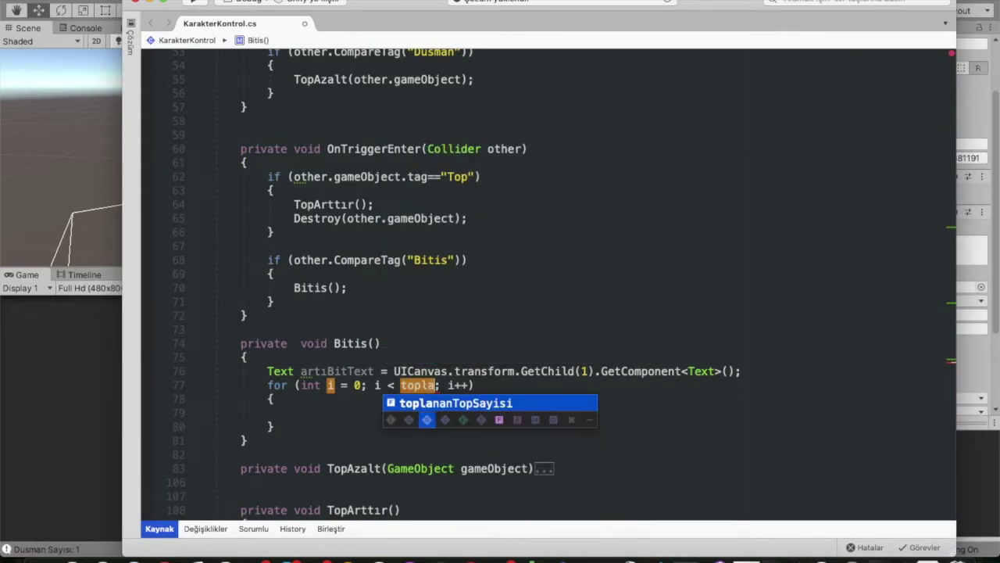
{"action": "key", "text": "Return"}
{"action": "left_click", "coordinate": [383, 409]}
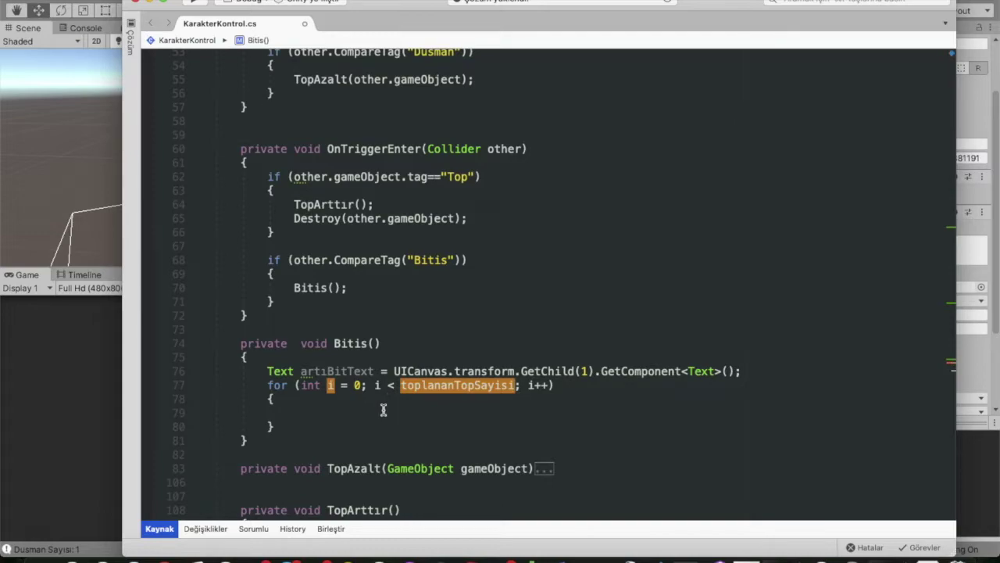
{"action": "type", "text": "In"}
{"action": "key", "text": "BackSpace"}
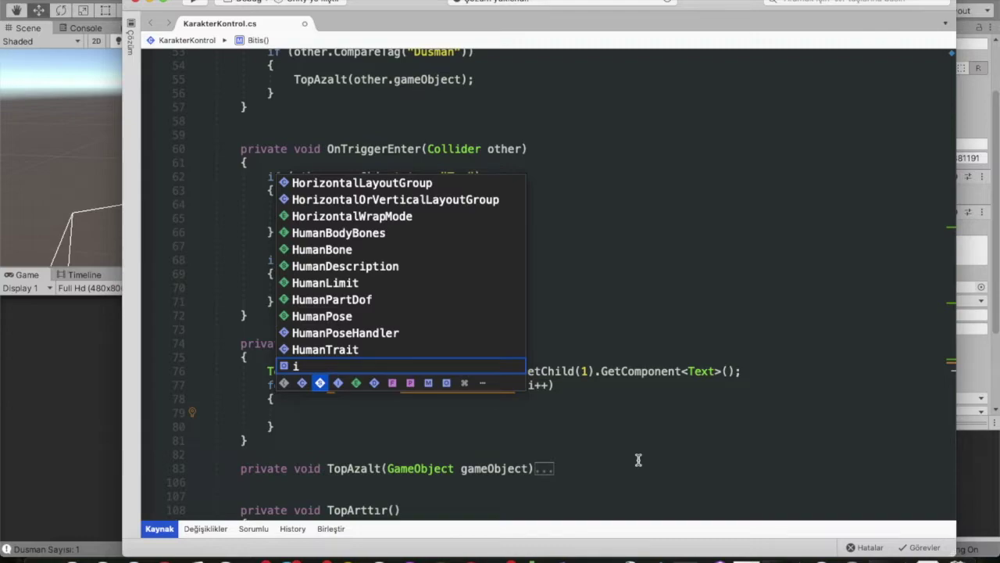
{"action": "left_click", "coordinate": [743, 372]}
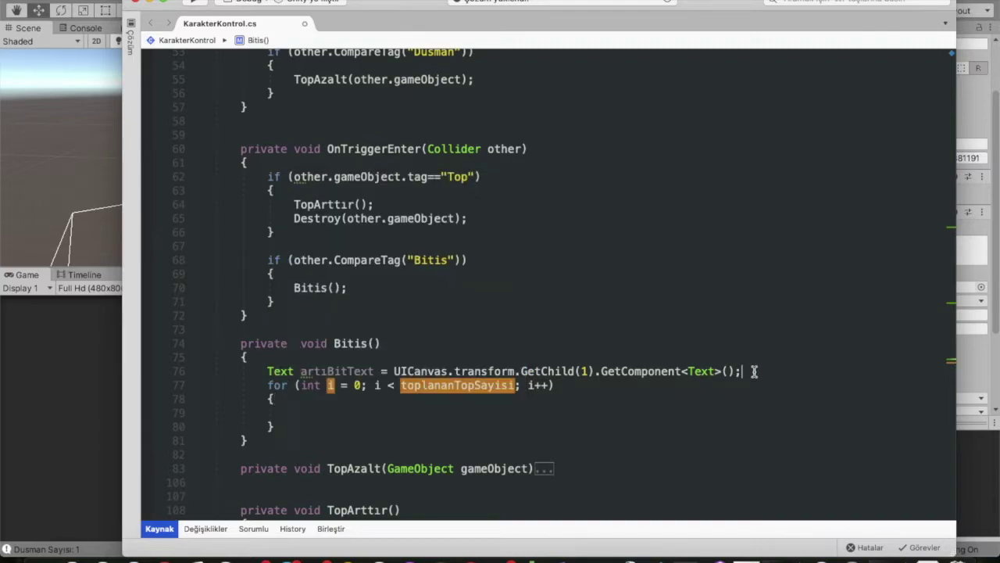
- On a new line, assign olusanObje = Instantiate(artıBirText, fixing the misspelled artıBitText name
{"action": "key", "text": "Return"}
{"action": "type", "text": "GameObject o"}
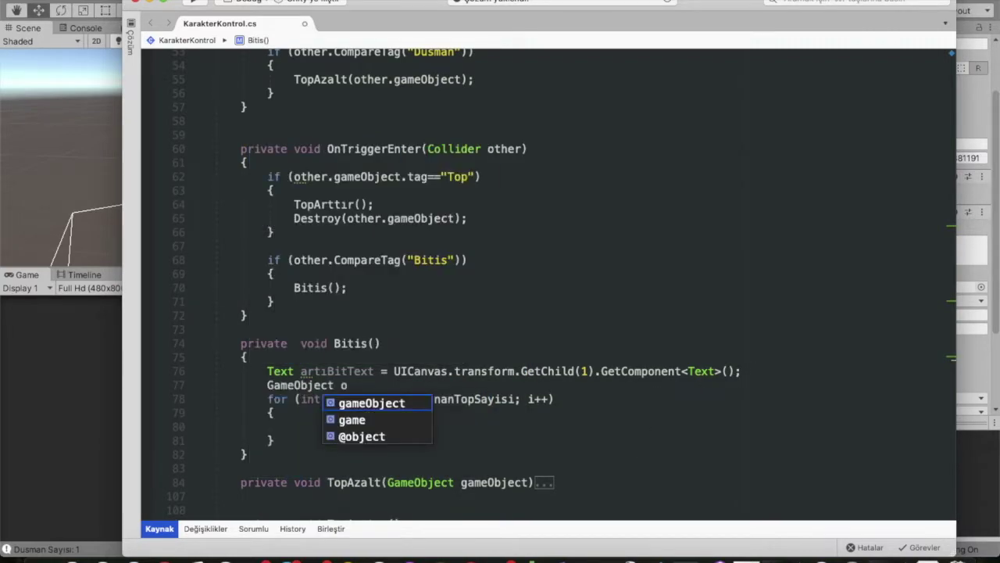
{"action": "type", "text": "lusanObj"}
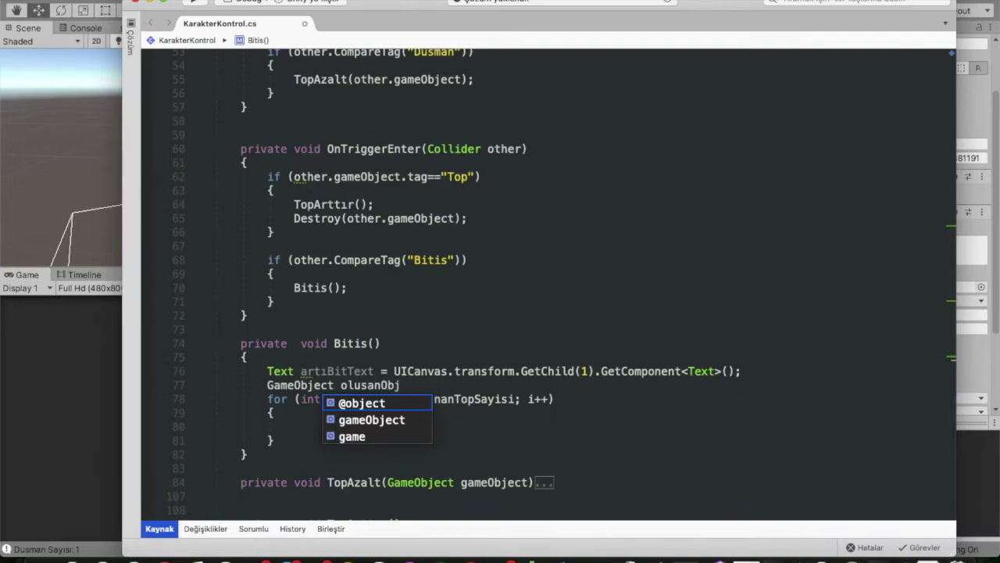
{"action": "type", "text": "e;"}
{"action": "type", "text": "ol"}
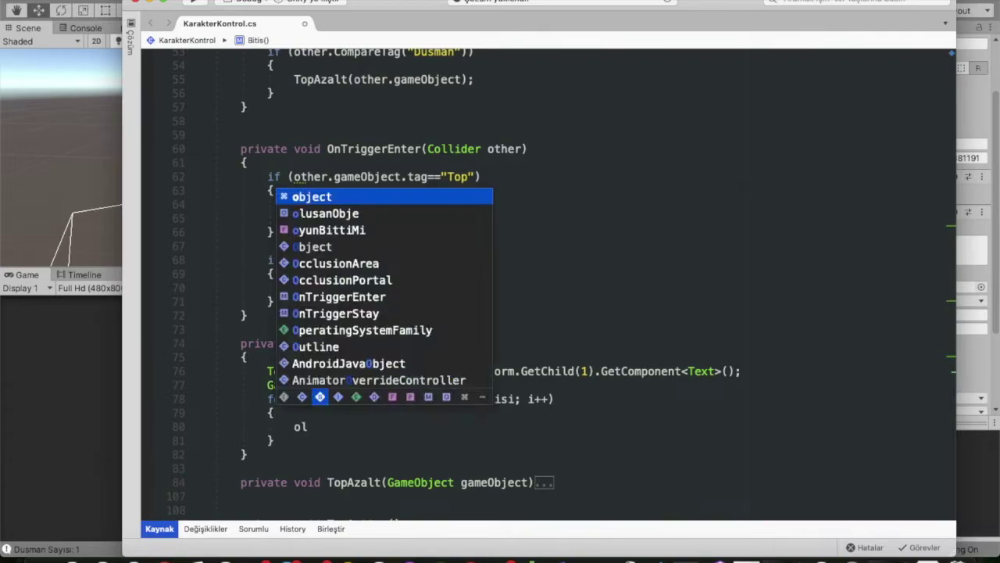
{"action": "key", "text": "Return"}
{"action": "type", "text": "=Inst"}
{"action": "key", "text": "Return"}
{"action": "type", "text": "("}
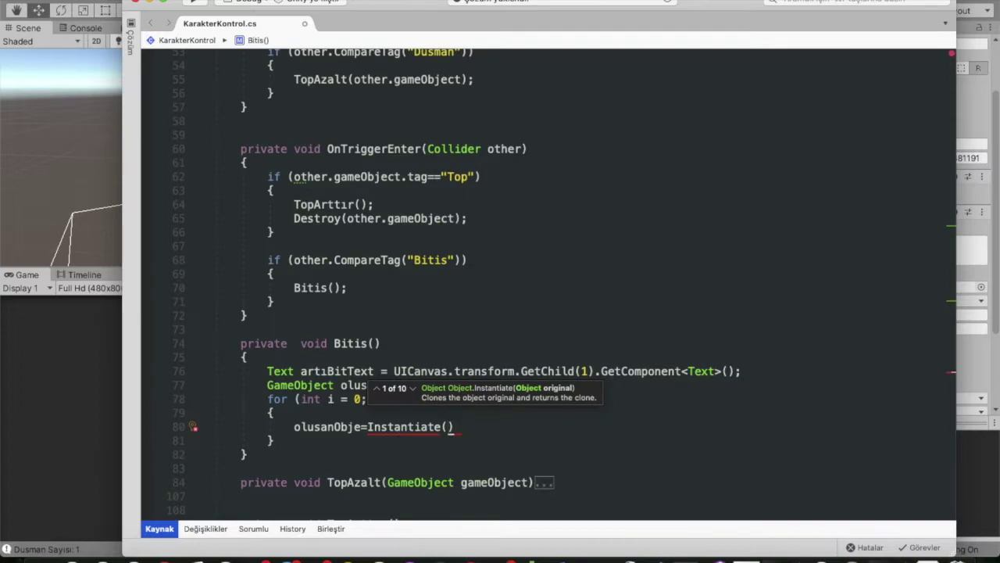
{"action": "type", "text": "a"}
{"action": "type", "text": "rt"}
{"action": "key", "text": "Return"}
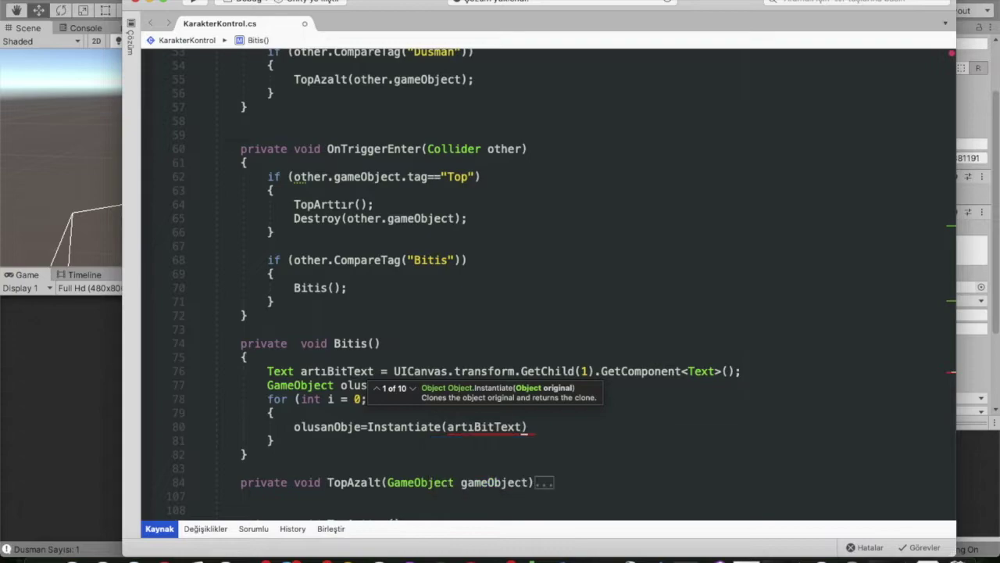
{"action": "key", "text": "Escape"}
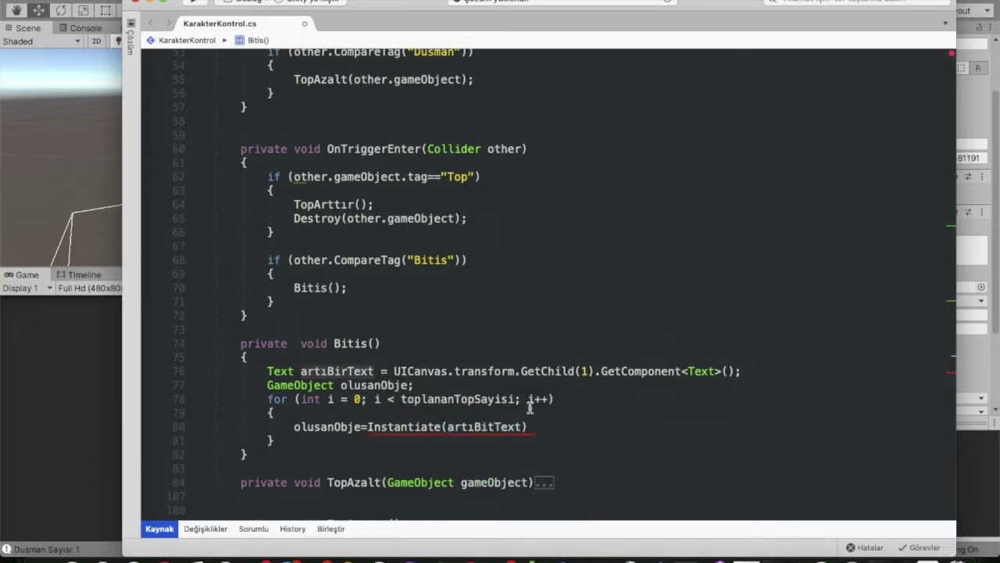
{"action": "left_click", "coordinate": [487, 426]}
{"action": "type", "text": "r"}
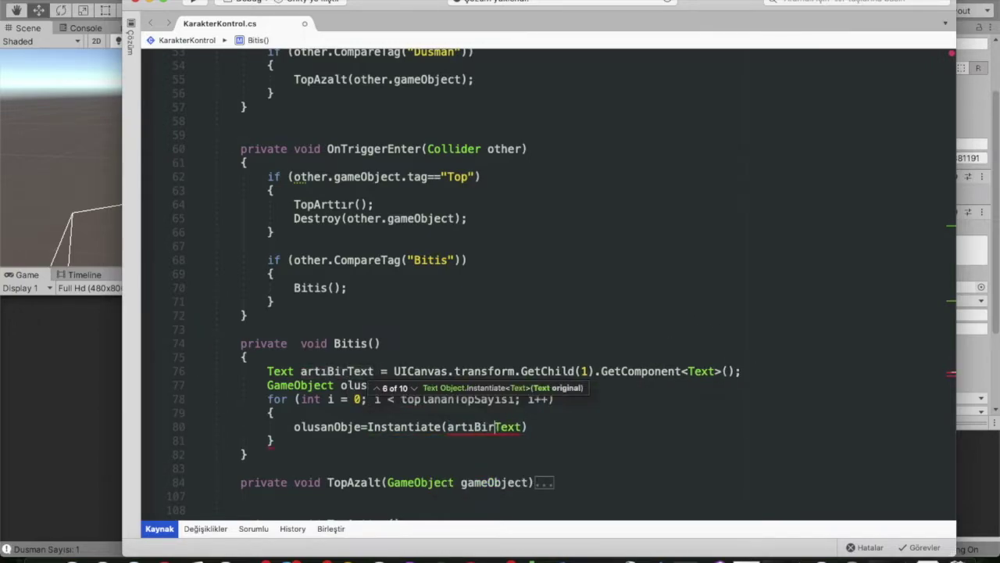
{"action": "key", "text": "Right"}
{"action": "type", "text": ","}
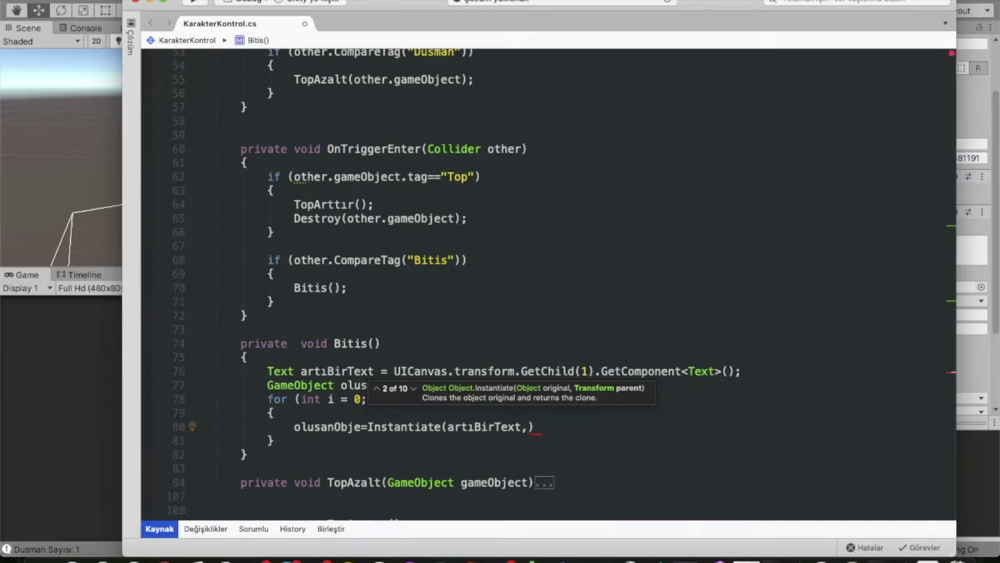
- Pass artıBirText.transform.position and Quaternion.identity as the remaining arguments and end with a semicolon
{"action": "type", "text": "ar"}
{"action": "key", "text": "Return"}
{"action": "type", "text": "."}
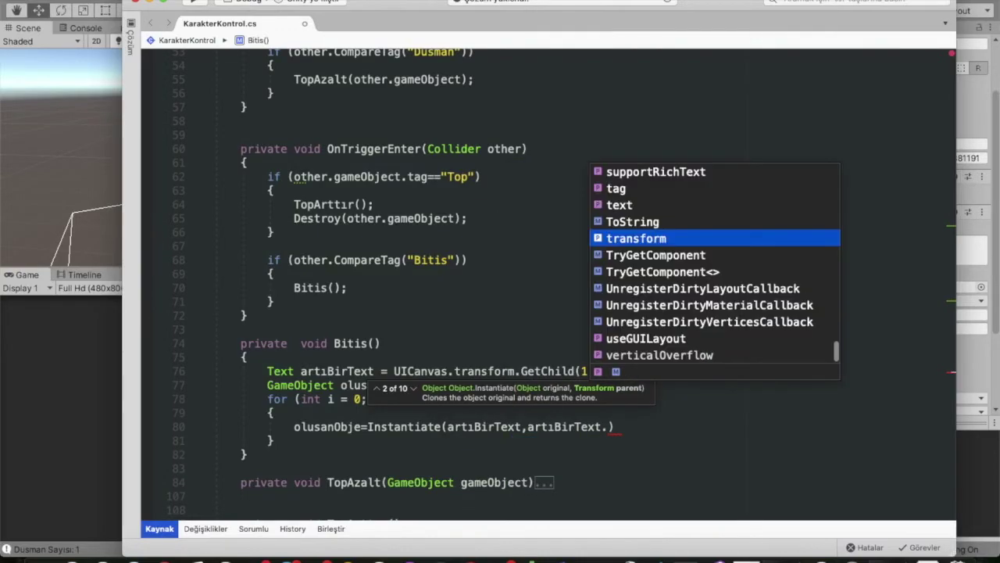
{"action": "key", "text": "Return"}
{"action": "type", "text": ".po"}
{"action": "key", "text": "Return"}
{"action": "type", "text": ","}
{"action": "type", "text": "uat"}
{"action": "key", "text": "Escape"}
{"action": "key", "text": "BackSpace"}
{"action": "key", "text": "BackSpace"}
{"action": "key", "text": "BackSpace"}
{"action": "type", "text": ","}
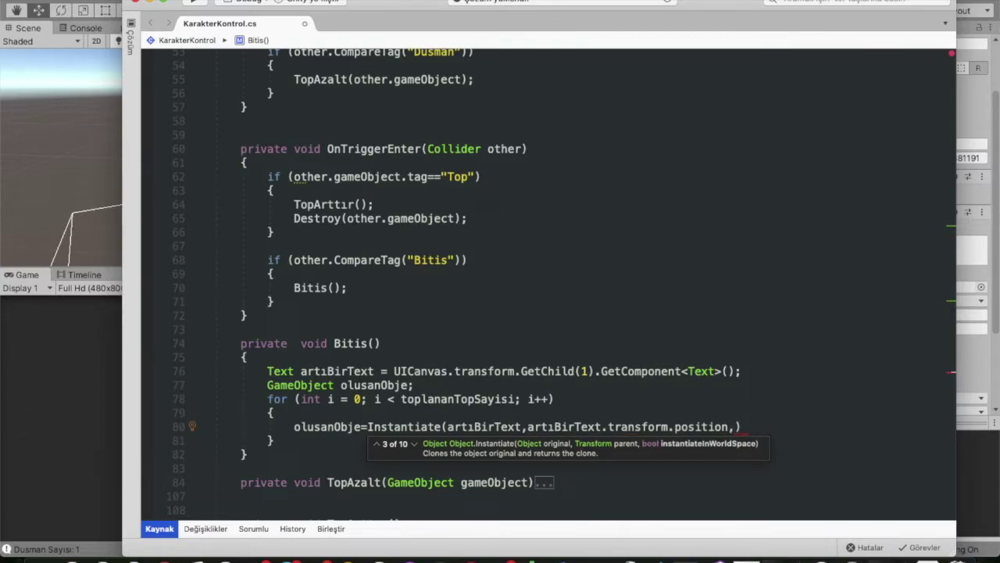
{"action": "type", "text": "Qua"}
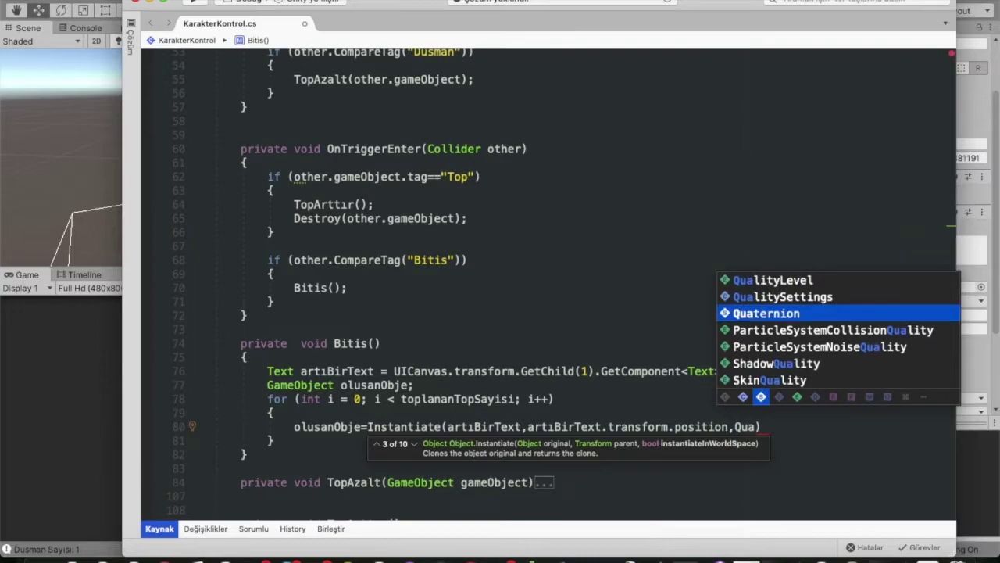
{"action": "key", "text": "Return"}
{"action": "type", "text": "."}
{"action": "key", "text": "Return"}
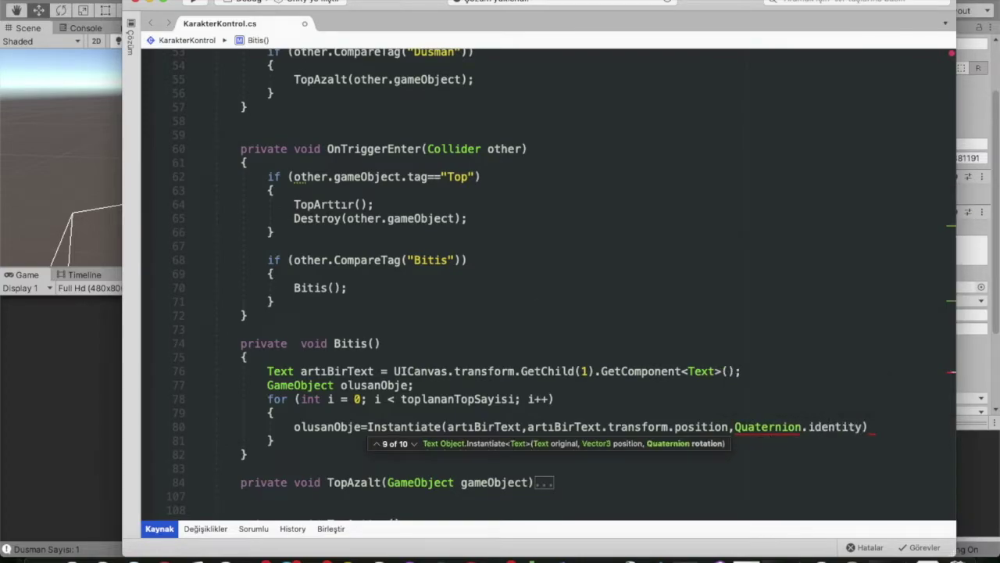
{"action": "type", "text": ";"}
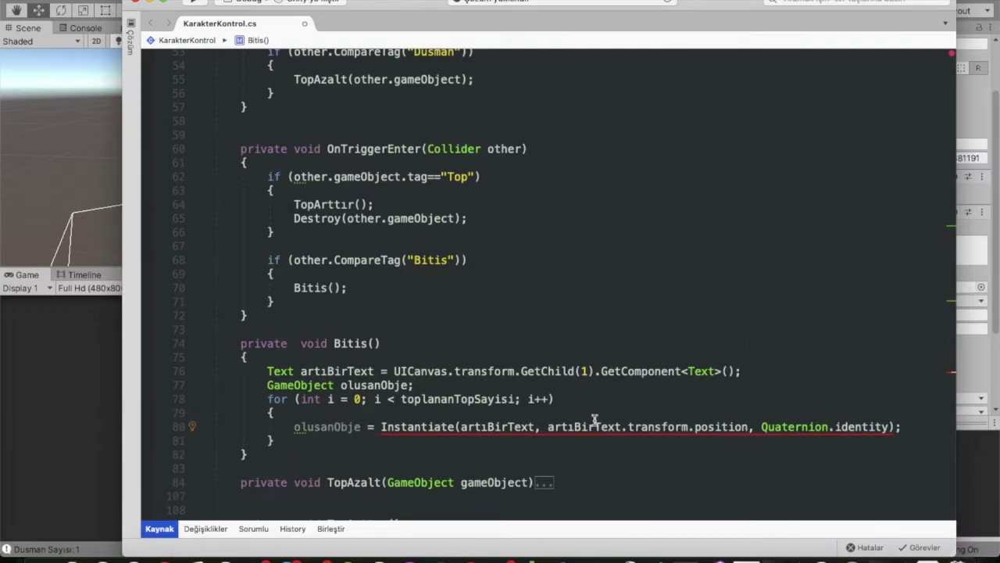
{"action": "mouse_move", "coordinate": [538, 430]}
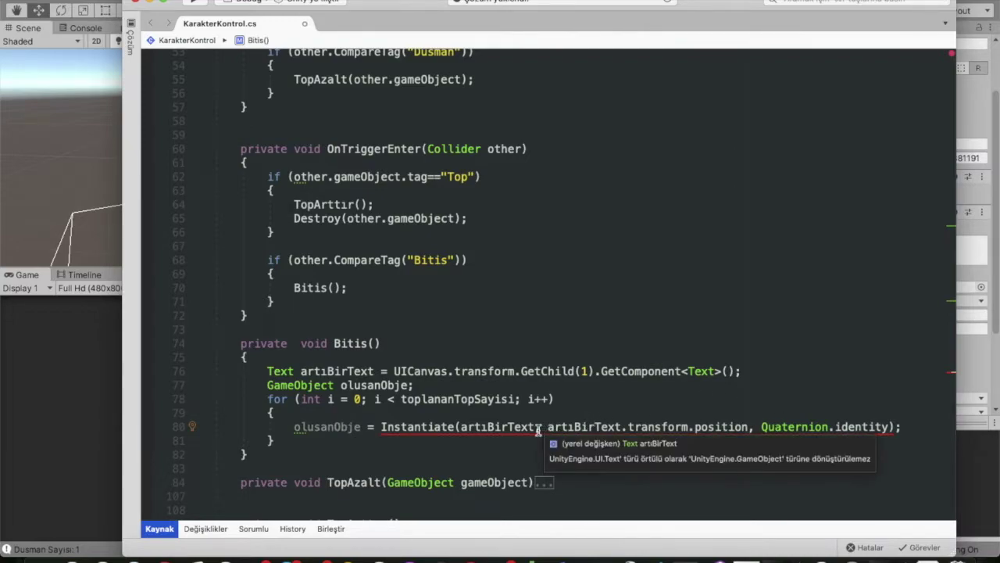
{"action": "left_click", "coordinate": [318, 385]}
- Change the olusanObje declaration on line 77 from GameObject to Text
{"action": "double_click", "coordinate": [318, 386]}
{"action": "type", "text": "Tex"}
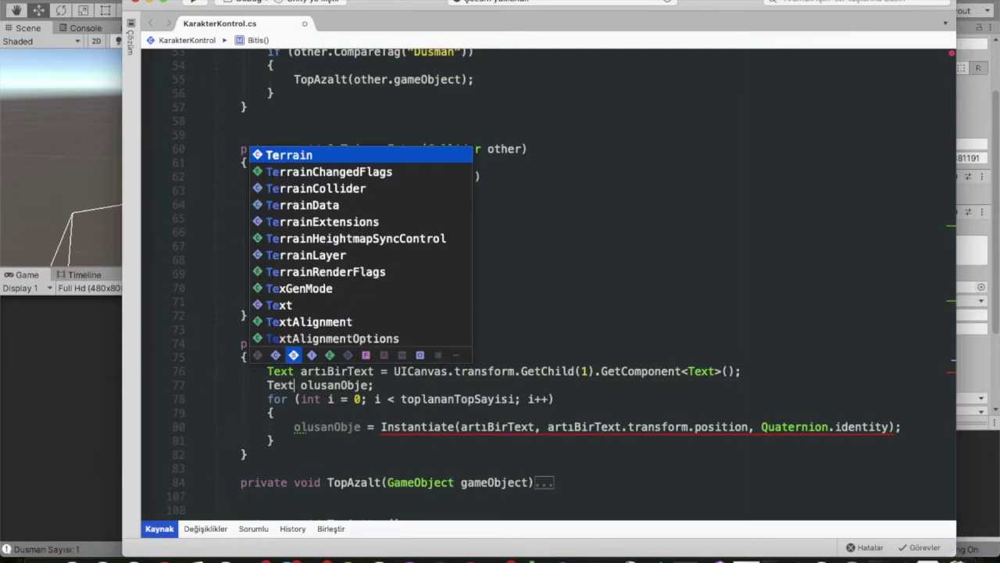
{"action": "type", "text": "t"}
{"action": "left_click", "coordinate": [567, 391]}
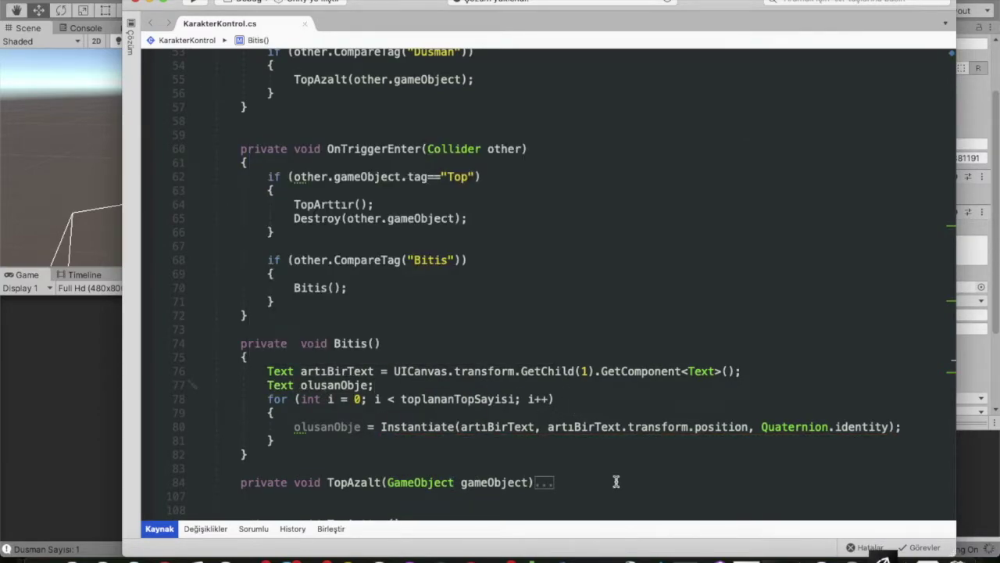
- Add an empty private void TextTası() method after Bitis, then switch back to Unity
{"action": "scroll", "coordinate": [534, 356], "scroll_direction": "down", "scroll_amount": 2}
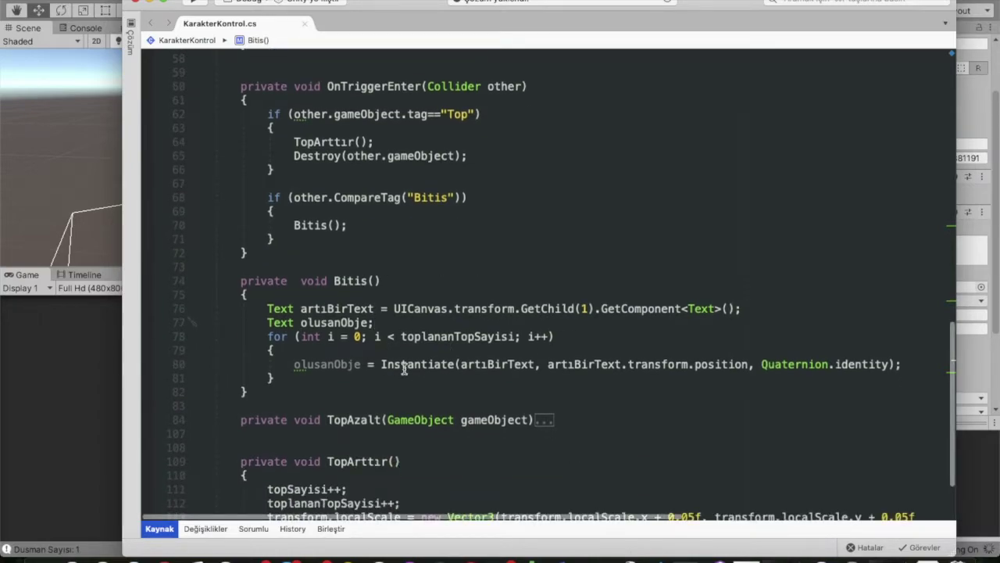
{"action": "scroll", "coordinate": [402, 361], "scroll_direction": "down", "scroll_amount": 5}
{"action": "left_click", "coordinate": [300, 206]}
{"action": "key", "text": "Return"}
{"action": "key", "text": "Return"}
{"action": "left_click", "coordinate": [240, 222]}
{"action": "type", "text": "private vo"}
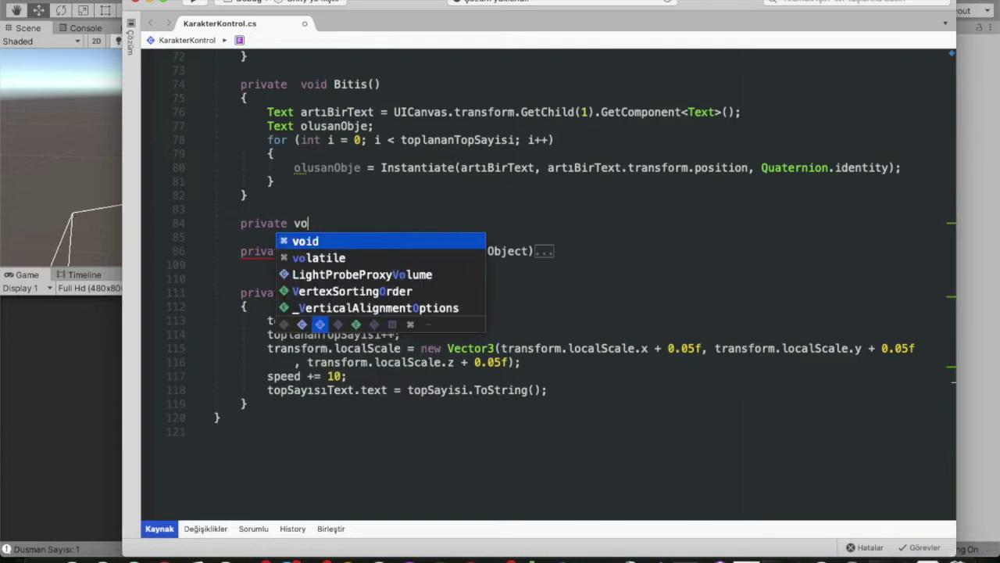
{"action": "type", "text": "id Text"}
{"action": "key", "text": "Escape"}
{"action": "type", "text": "Tası()"}
{"action": "key", "text": "Return"}
{"action": "key", "text": "Return"}
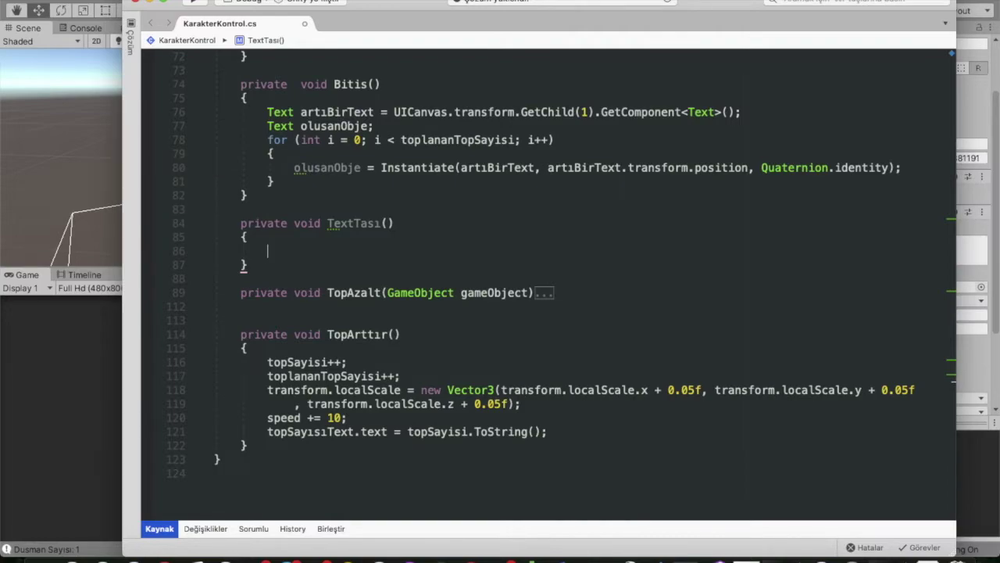
{"action": "left_click", "coordinate": [93, 387]}
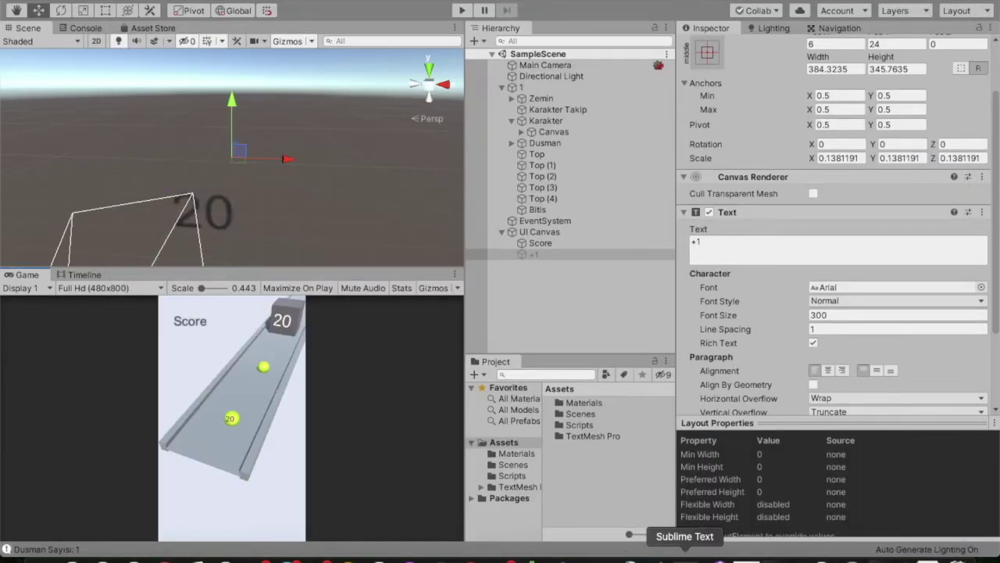
- Open the Asset Store from Unity's Window menu
{"action": "left_click", "coordinate": [715, 556]}
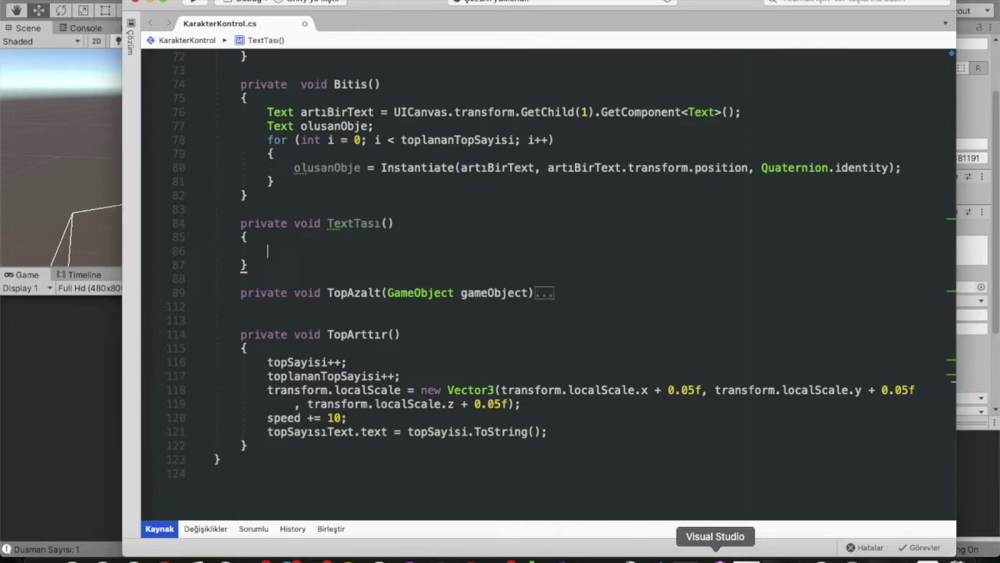
{"action": "left_click", "coordinate": [86, 311]}
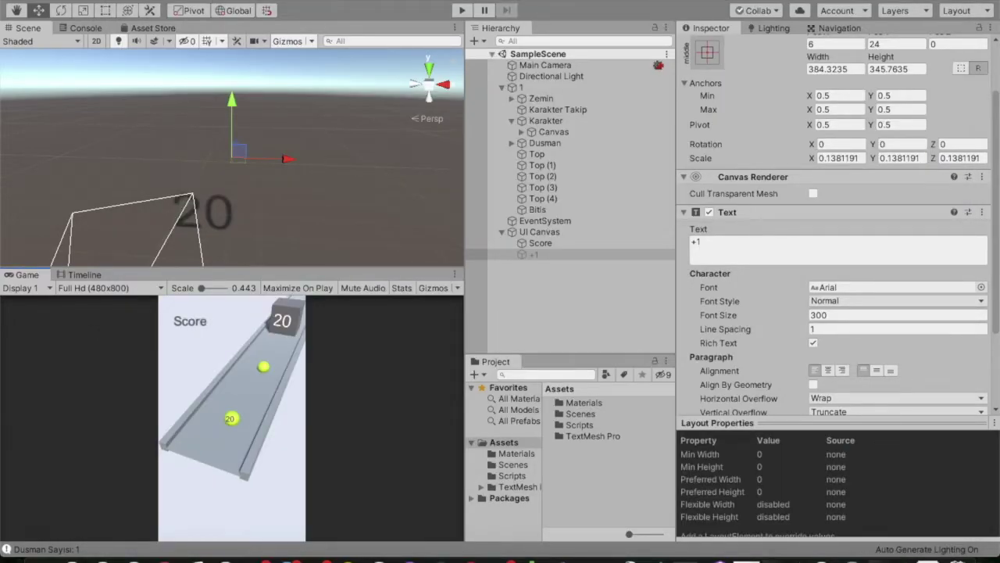
{"action": "left_click", "coordinate": [134, 1]}
{"action": "left_click", "coordinate": [178, 44]}
{"action": "left_click", "coordinate": [155, 29]}
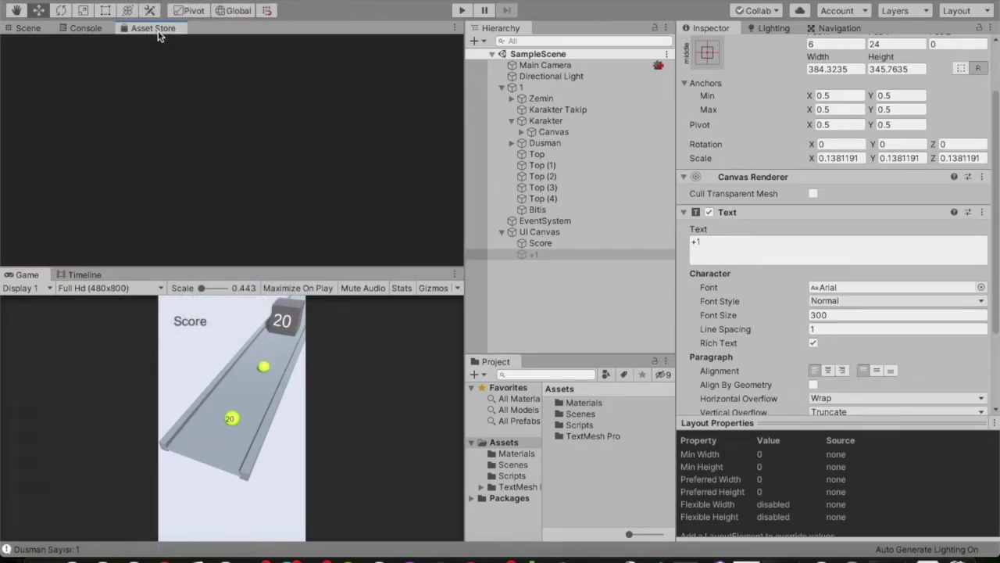
- Enlarge the Asset Store panel by shrinking the Game view and widening past the Hierarchy
{"action": "left_click_drag", "start_coordinate": [269, 268], "coordinate": [289, 389]}
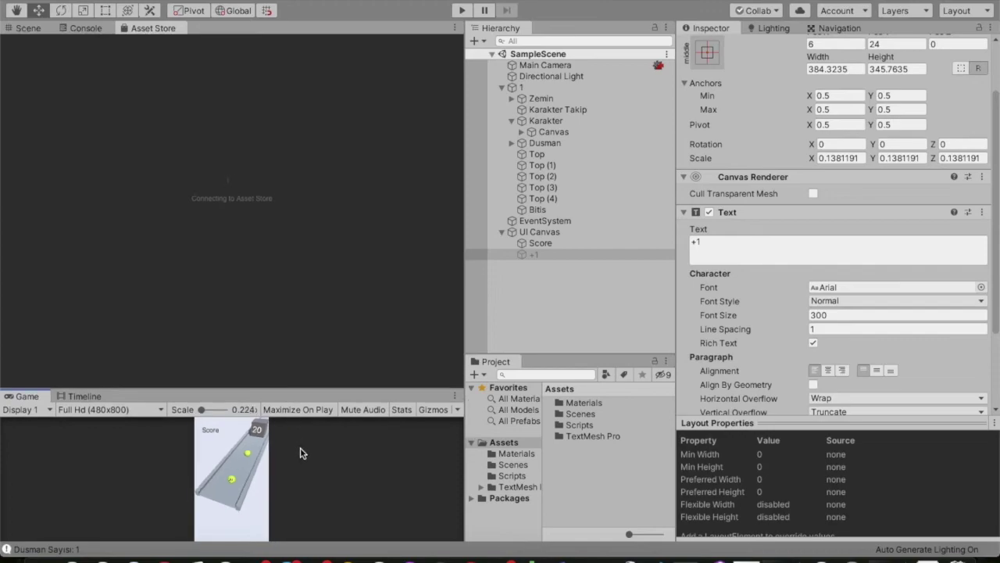
{"action": "left_click", "coordinate": [467, 200]}
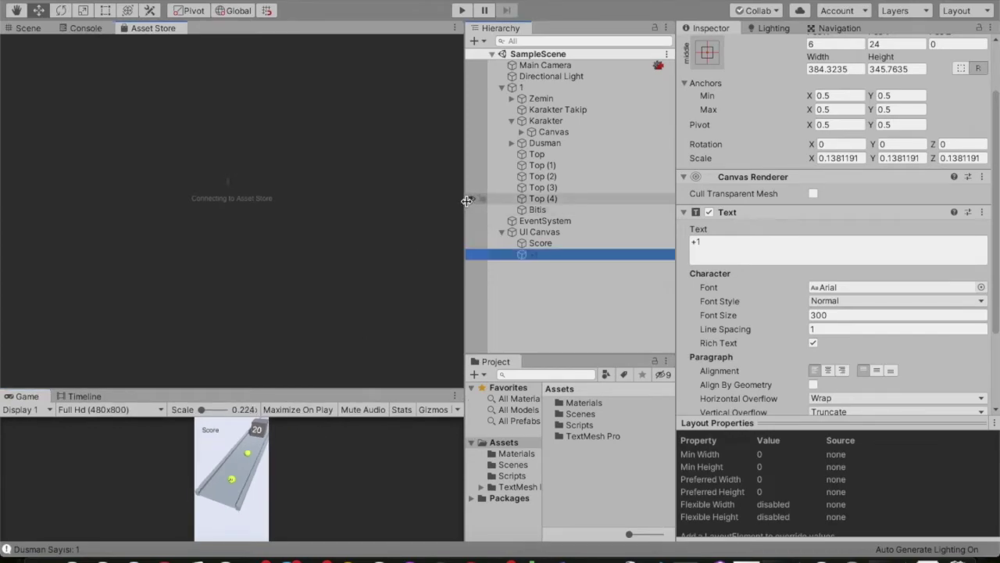
{"action": "left_click_drag", "start_coordinate": [467, 200], "coordinate": [522, 199]}
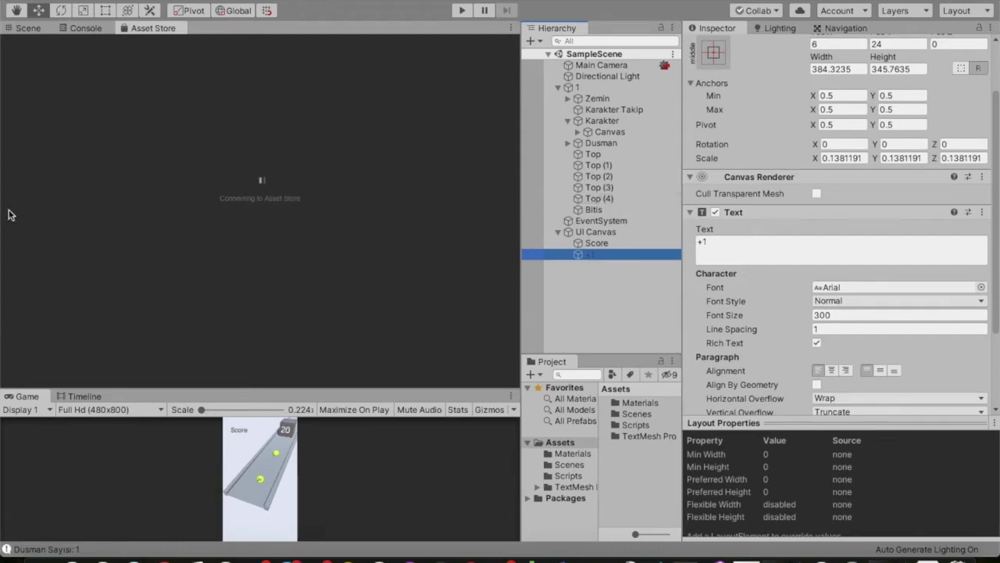
{"action": "left_click_drag", "start_coordinate": [2, 225], "coordinate": [8, 225]}
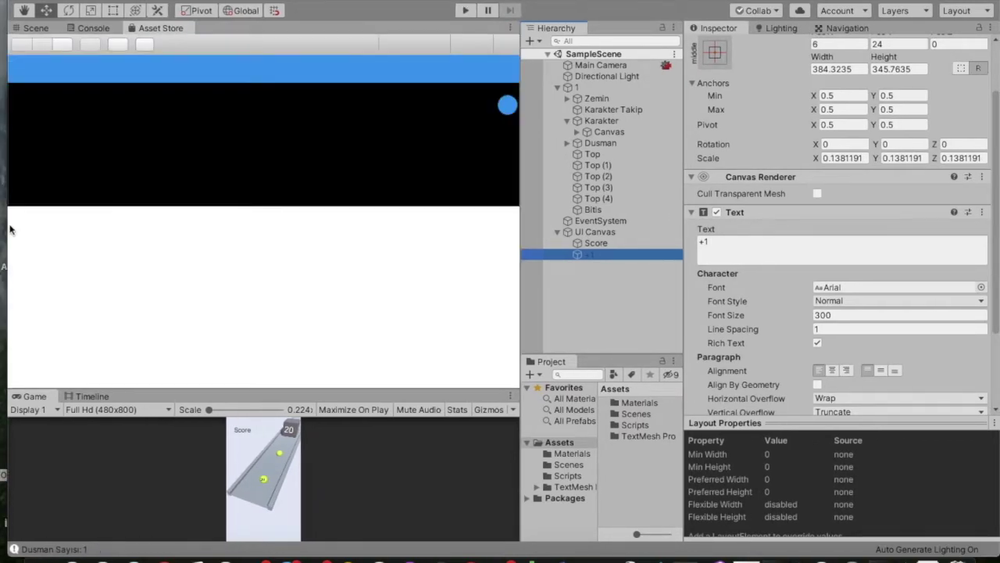
- Rerun the DoTween search, open the free DOTween (HOTween v2) page, and click Update
{"action": "left_click", "coordinate": [156, 150]}
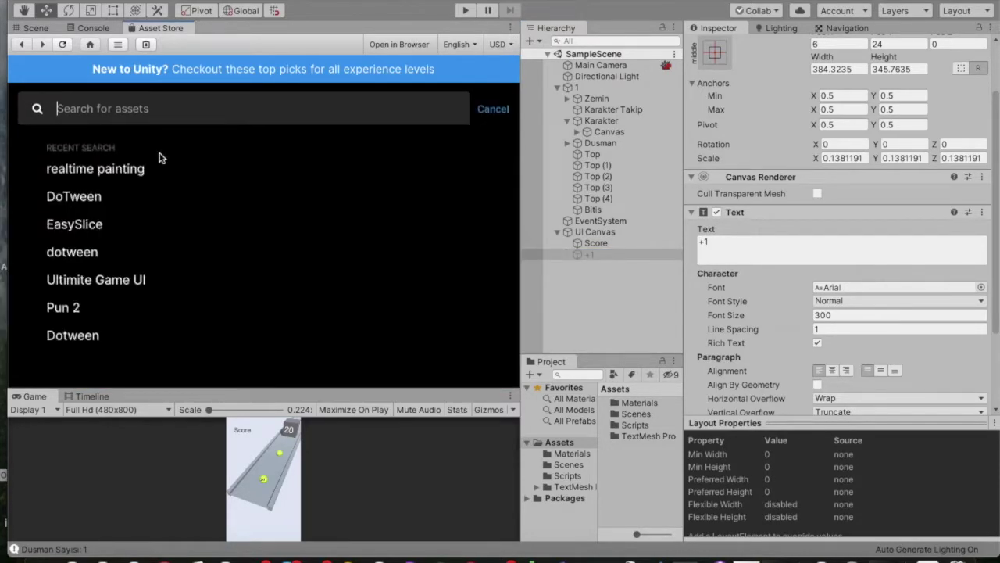
{"action": "left_click", "coordinate": [135, 192]}
{"action": "scroll", "coordinate": [205, 260], "scroll_direction": "down", "scroll_amount": 1}
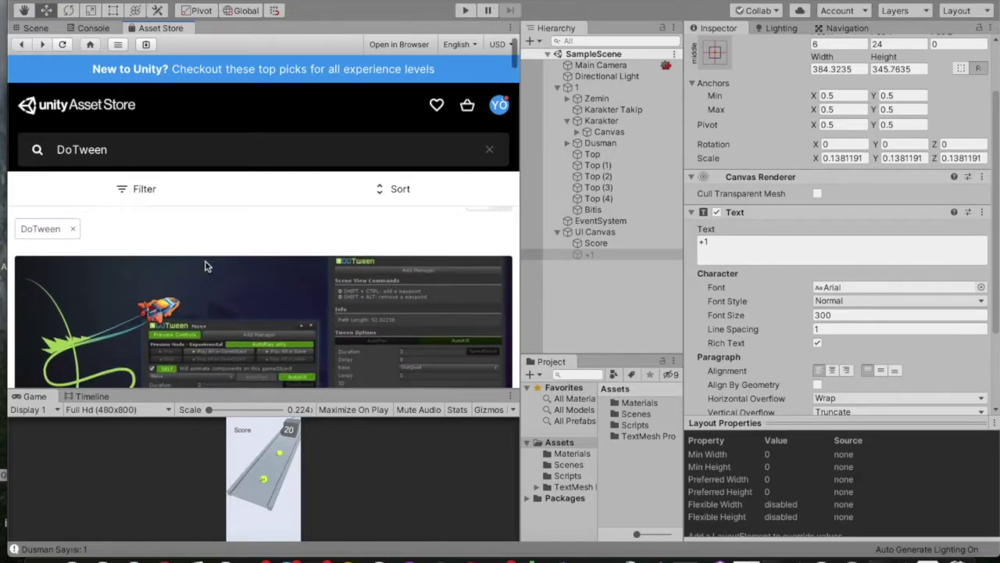
{"action": "scroll", "coordinate": [204, 266], "scroll_direction": "down", "scroll_amount": 3}
{"action": "scroll", "coordinate": [205, 265], "scroll_direction": "down", "scroll_amount": 2}
{"action": "scroll", "coordinate": [205, 261], "scroll_direction": "down", "scroll_amount": 2}
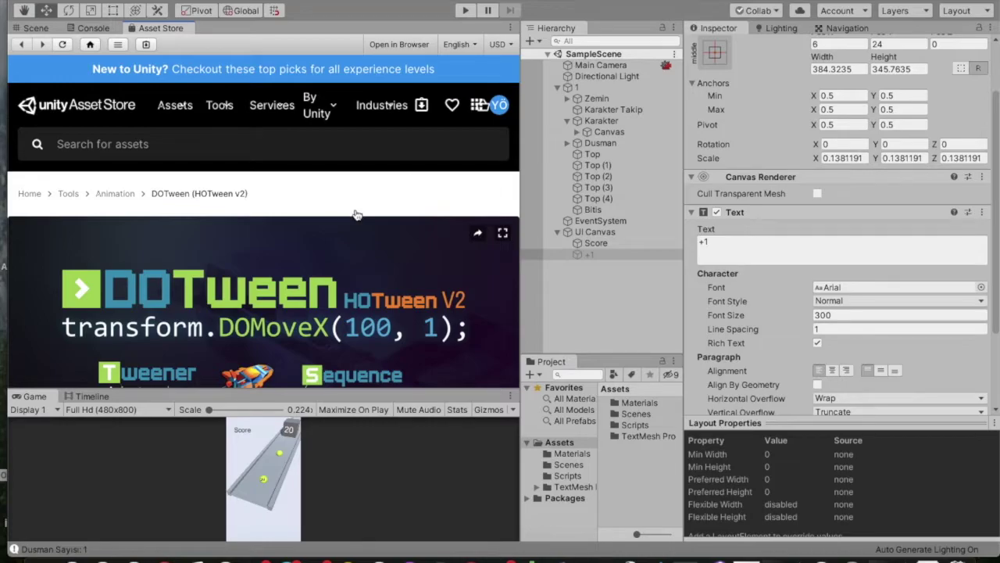
{"action": "scroll", "coordinate": [357, 211], "scroll_direction": "down", "scroll_amount": 4}
{"action": "scroll", "coordinate": [325, 73], "scroll_direction": "down", "scroll_amount": 2}
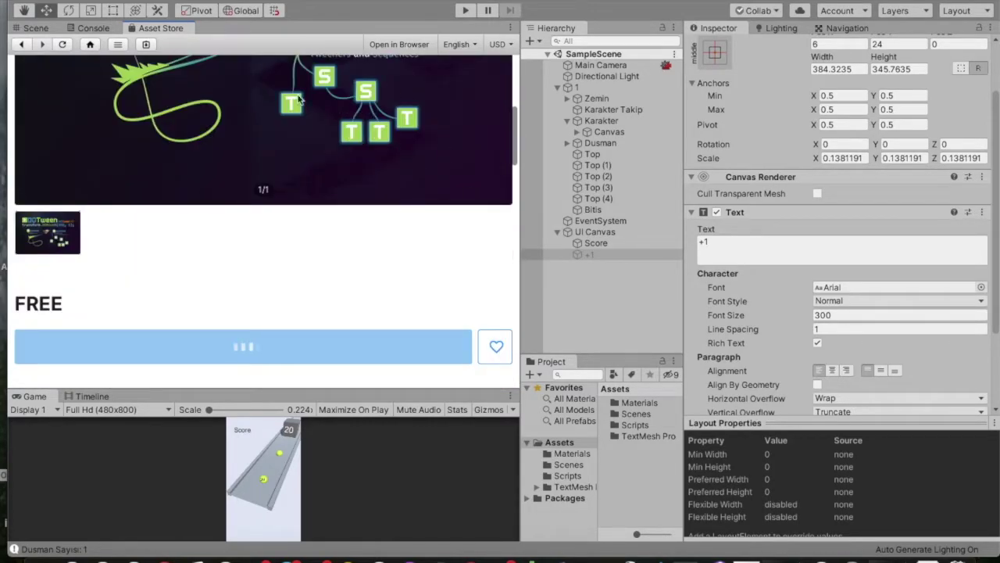
{"action": "scroll", "coordinate": [361, 227], "scroll_direction": "up", "scroll_amount": 2}
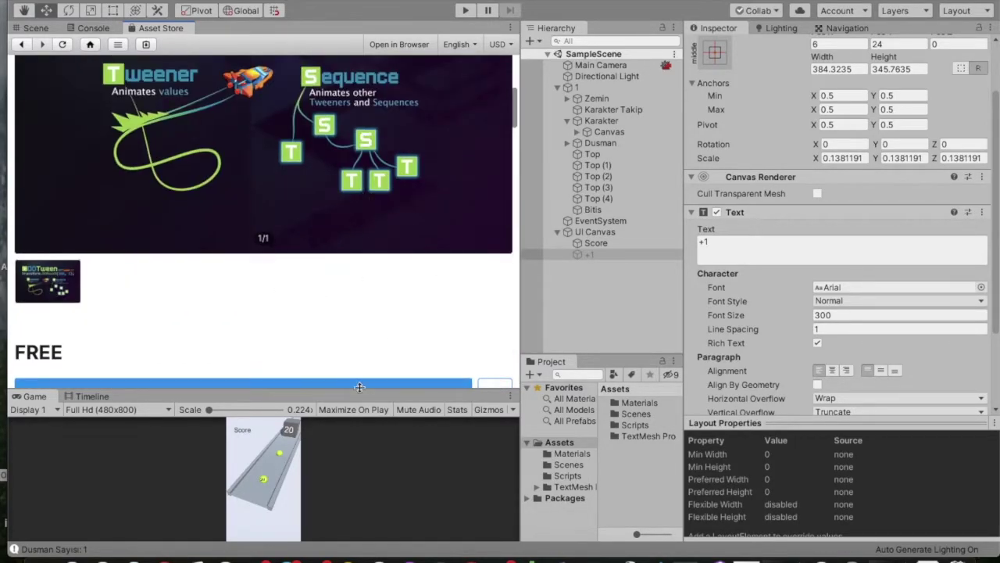
{"action": "scroll", "coordinate": [320, 288], "scroll_direction": "down", "scroll_amount": 2}
{"action": "left_click", "coordinate": [287, 257]}
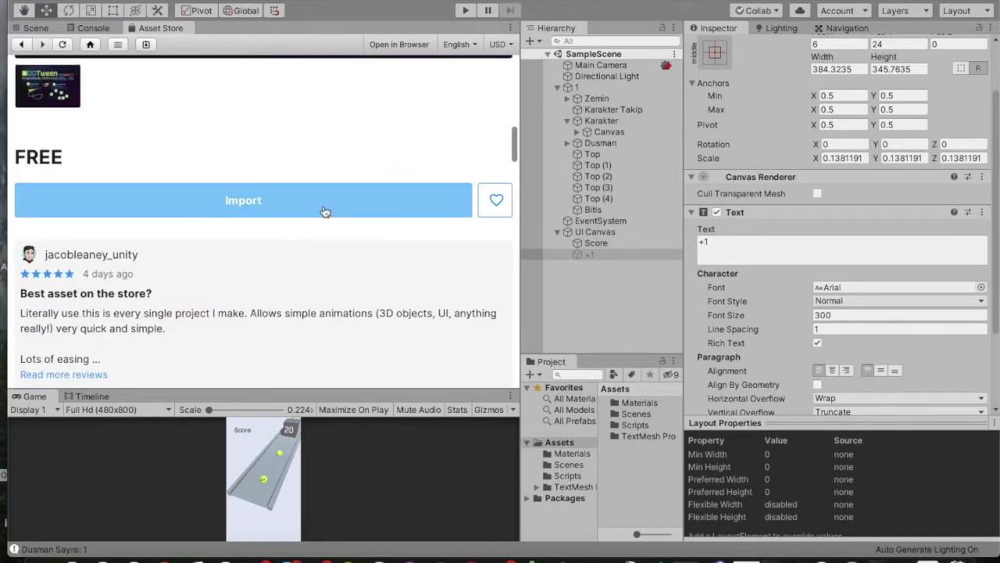
- Import the DOTween package with all its files checked
{"action": "left_click", "coordinate": [325, 208]}
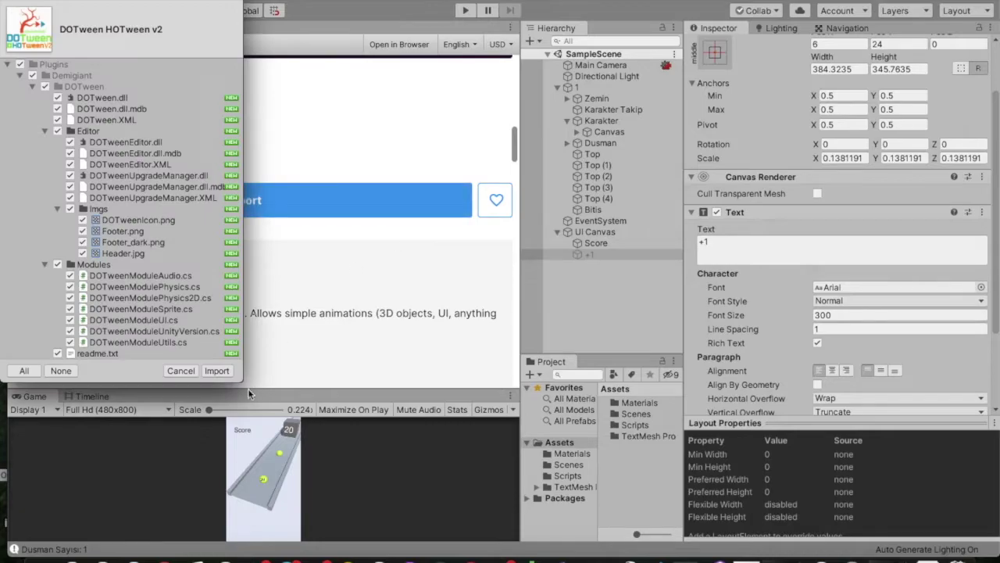
{"action": "left_click", "coordinate": [228, 374]}
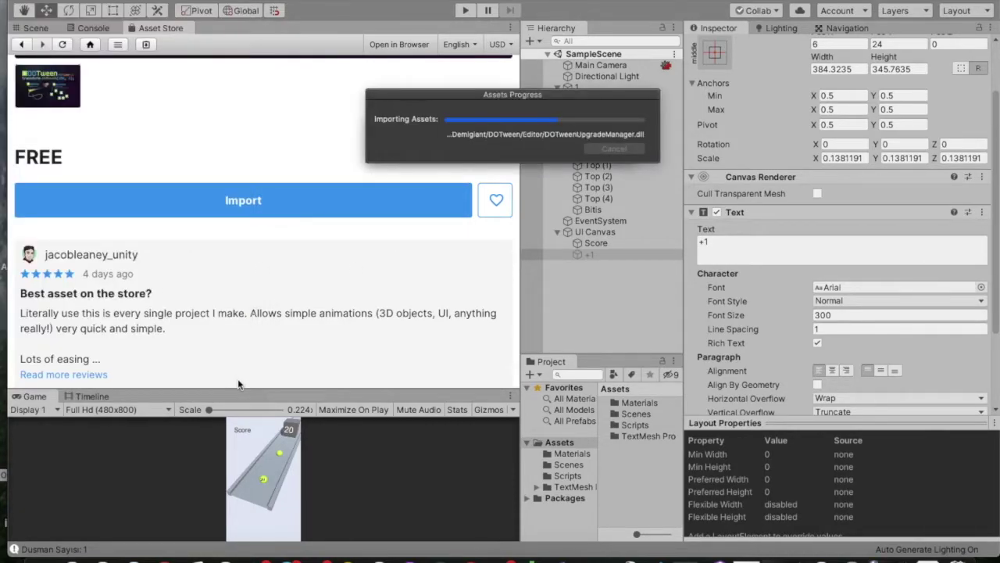
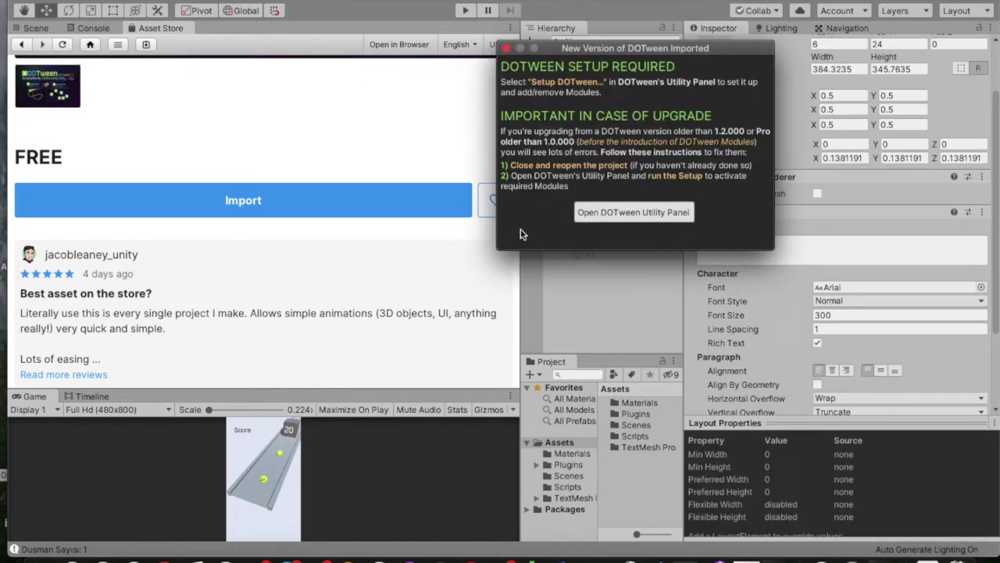
- Set up DOTween with the Audio, Physics, Physics2D, Sprites and UI modules, then return to the Scene view
{"action": "left_click", "coordinate": [655, 214]}
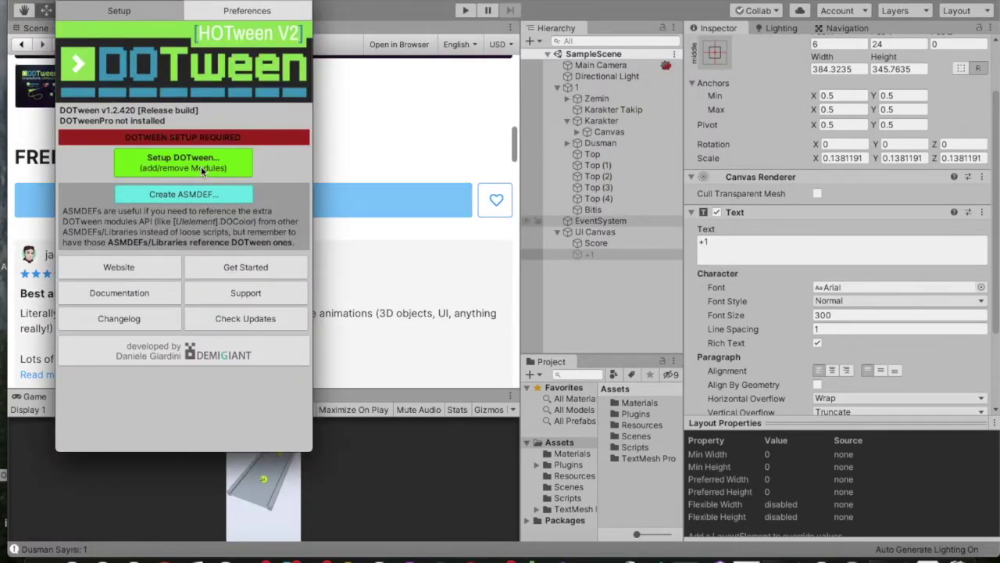
{"action": "left_click", "coordinate": [207, 177]}
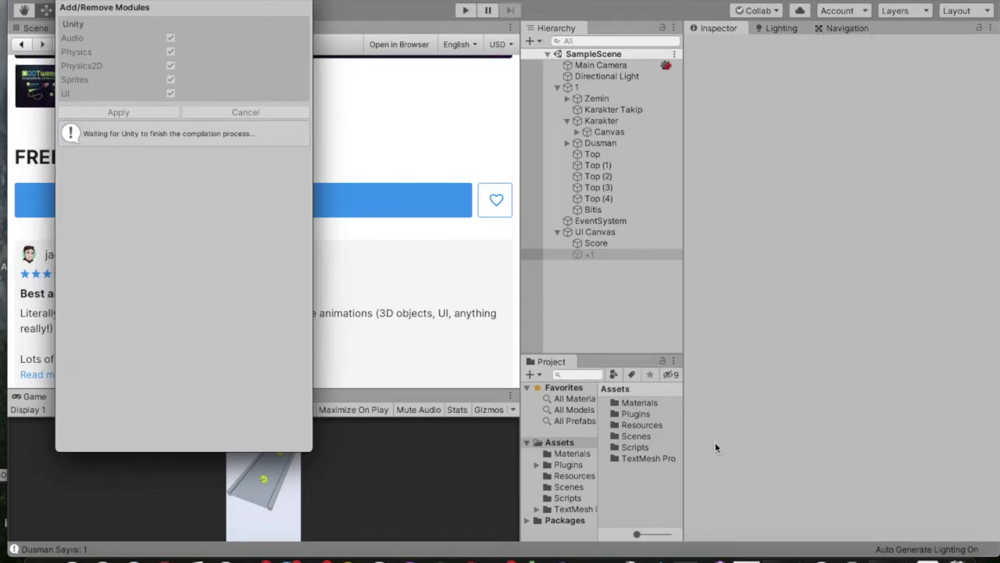
{"action": "left_click", "coordinate": [130, 115]}
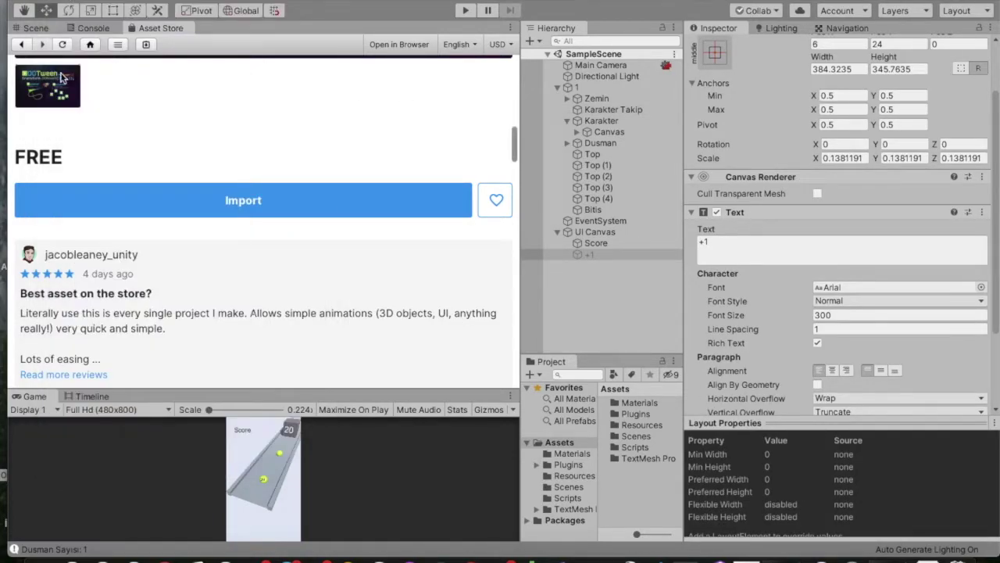
{"action": "left_click", "coordinate": [36, 28]}
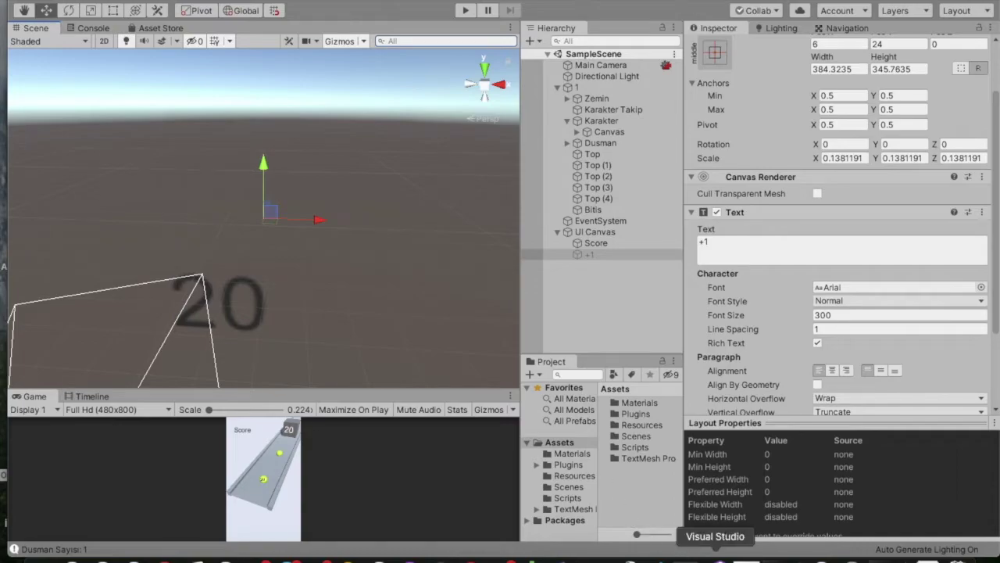
- Add 'using DG.Tweening;' below the TMPro import in KarakterKontrol.cs
{"action": "left_click", "coordinate": [714, 556]}
{"action": "scroll", "coordinate": [551, 260], "scroll_direction": "up", "scroll_amount": 10}
{"action": "scroll", "coordinate": [550, 260], "scroll_direction": "up", "scroll_amount": 10}
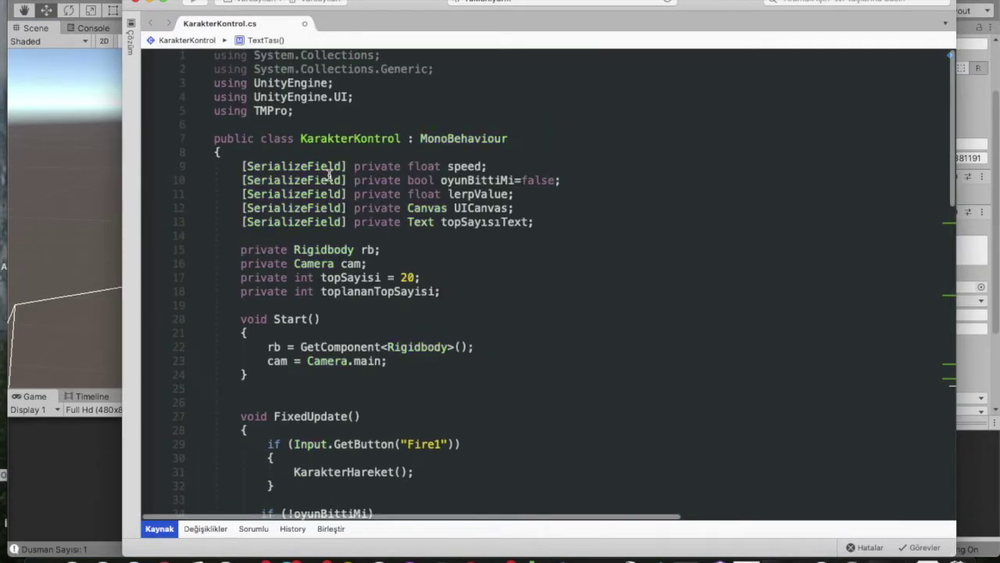
{"action": "key", "text": "Return"}
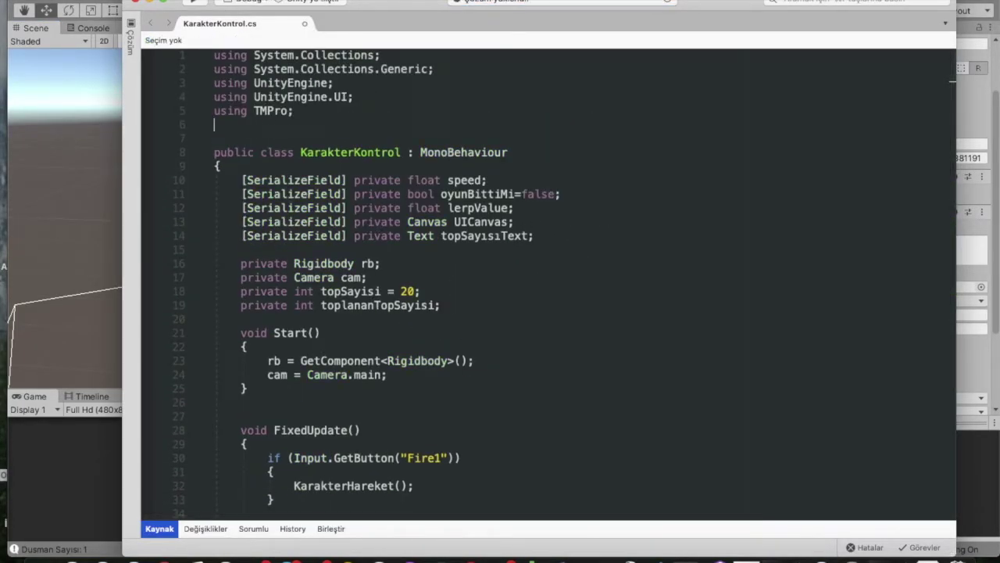
{"action": "type", "text": "using "}
{"action": "type", "text": "D"}
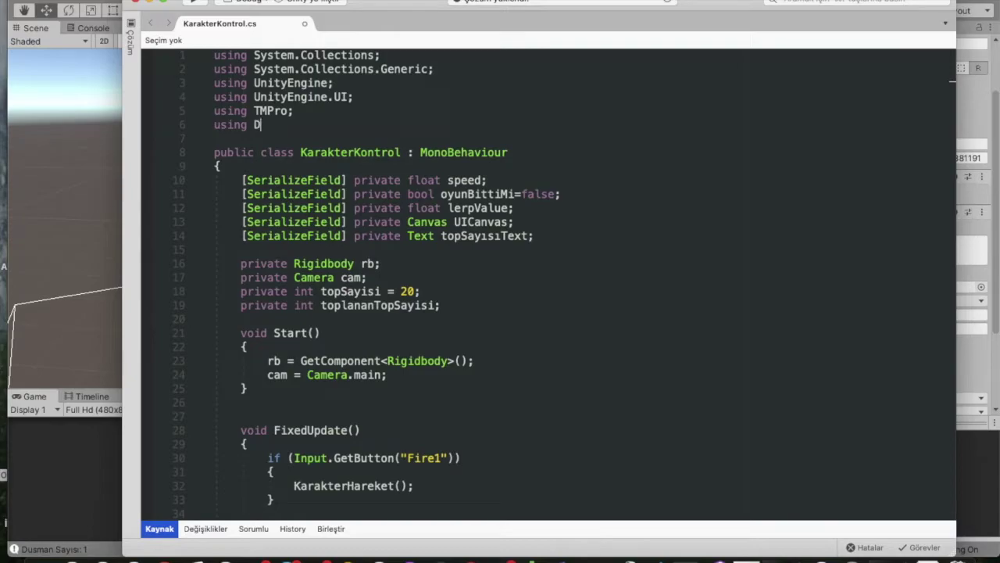
{"action": "type", "text": "em"}
{"action": "key", "text": "Return"}
{"action": "type", "text": ".T"}
{"action": "key", "text": "Return"}
{"action": "type", "text": ";"}
- Scroll down to the empty TextTası method and place the cursor in its parameter list
{"action": "scroll", "coordinate": [373, 218], "scroll_direction": "down", "scroll_amount": 2}
{"action": "scroll", "coordinate": [373, 218], "scroll_direction": "down", "scroll_amount": 5}
{"action": "scroll", "coordinate": [373, 218], "scroll_direction": "down", "scroll_amount": 7}
{"action": "scroll", "coordinate": [372, 218], "scroll_direction": "down", "scroll_amount": 7}
{"action": "scroll", "coordinate": [372, 218], "scroll_direction": "down", "scroll_amount": 3}
{"action": "left_click", "coordinate": [319, 271]}
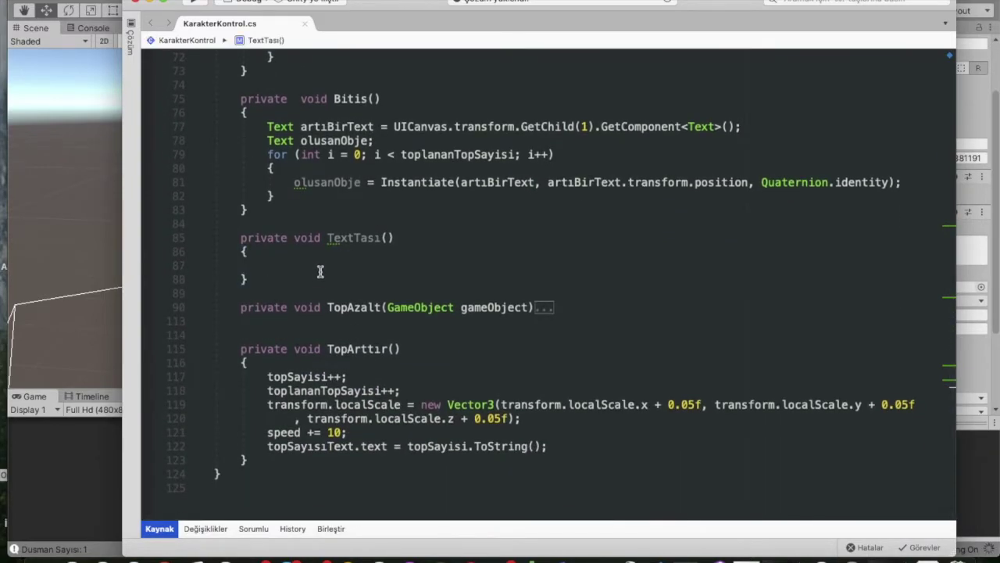
{"action": "left_click", "coordinate": [387, 237]}
- Give TextTası a 'Text text' parameter and write text.GetComponent<RectTransform>() in its body
{"action": "type", "text": "Text"}
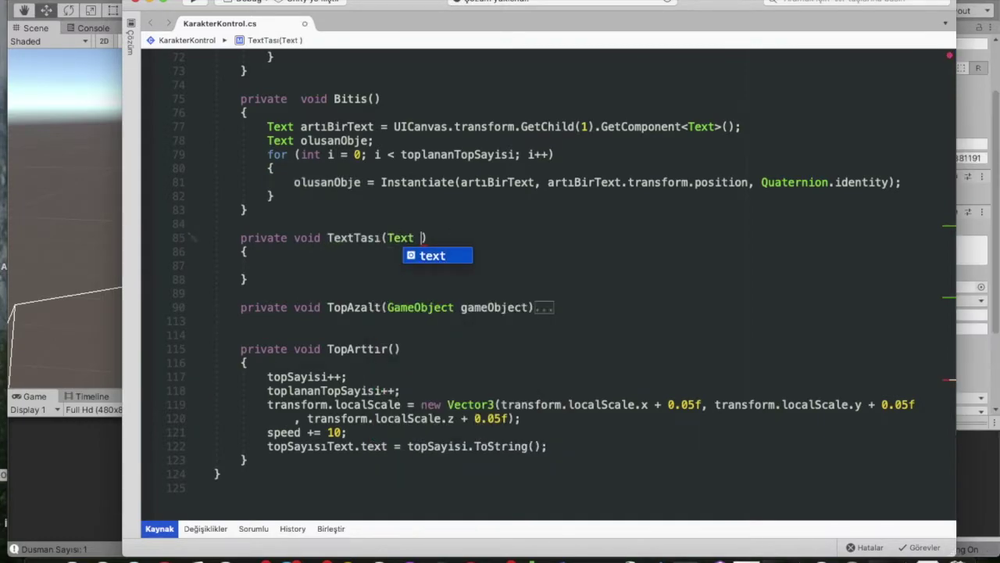
{"action": "key", "text": "Return"}
{"action": "left_click", "coordinate": [441, 257]}
{"action": "left_click", "coordinate": [418, 266]}
{"action": "type", "text": "text.get"}
{"action": "key", "text": "Return"}
{"action": "type", "text": "<"}
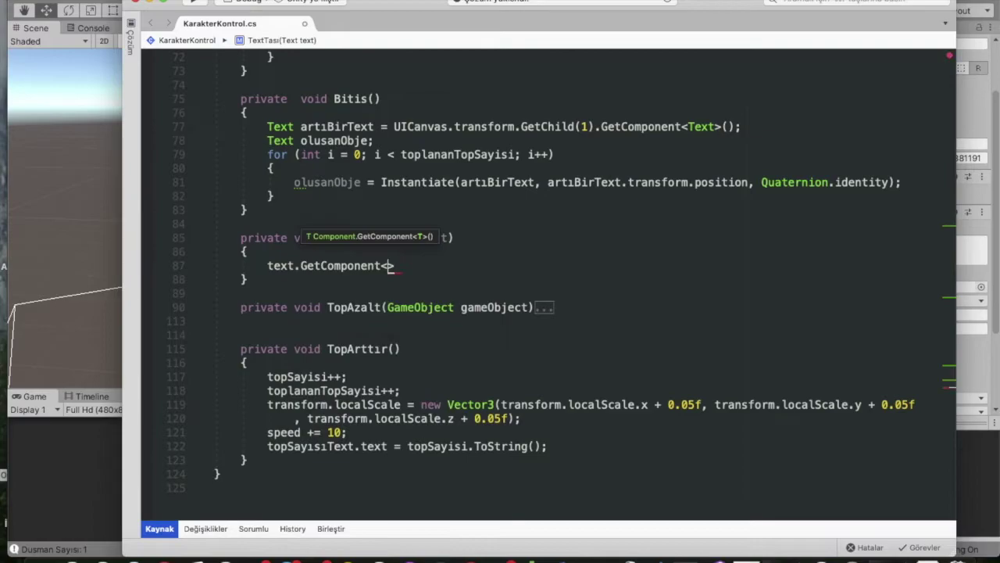
{"action": "type", "text": "RectT"}
{"action": "key", "text": "Return"}
{"action": "type", "text": "()"}
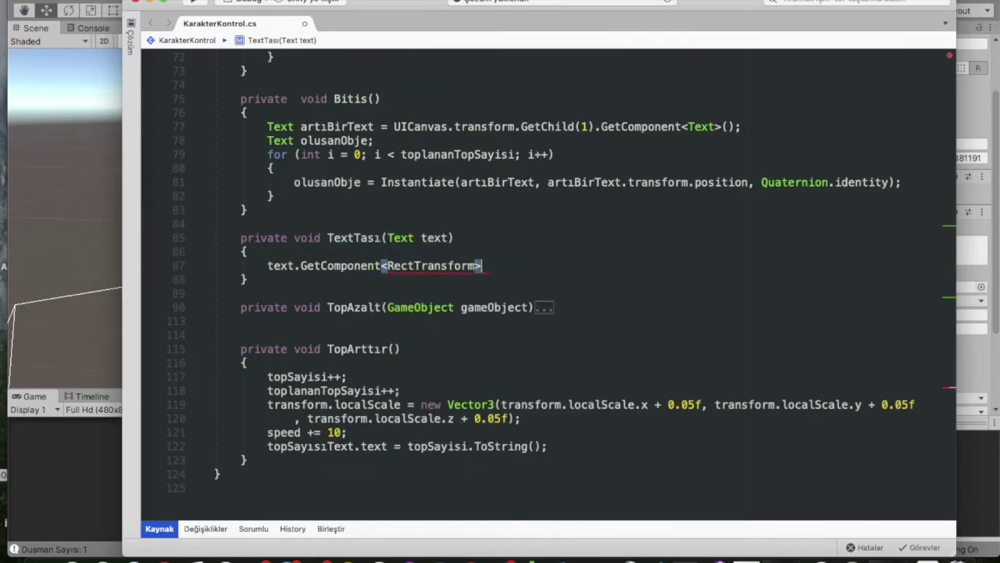
{"action": "type", "text": "."}
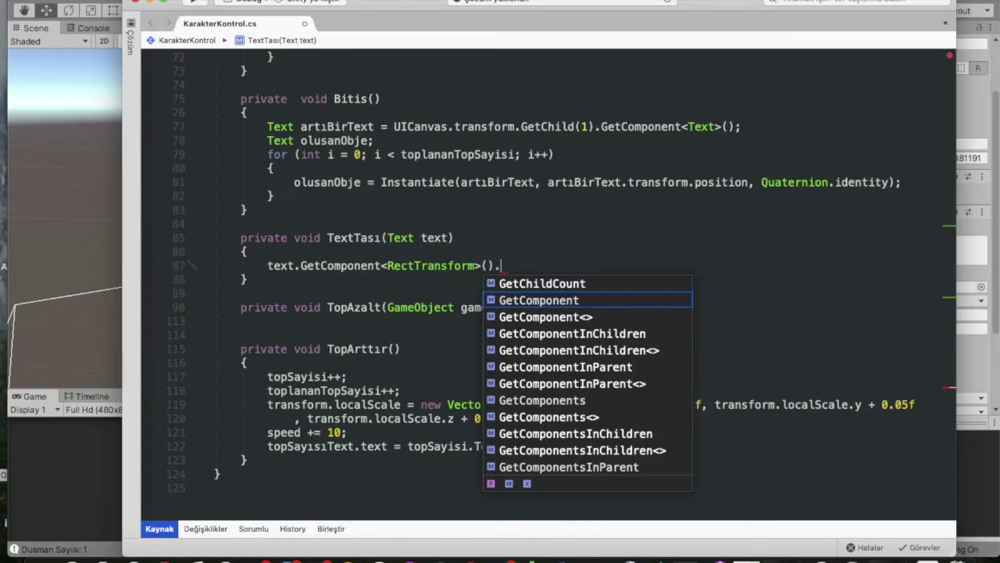
- Chain a DOAnchorPos( call onto the text's RectTransform
{"action": "type", "text": "Doa"}
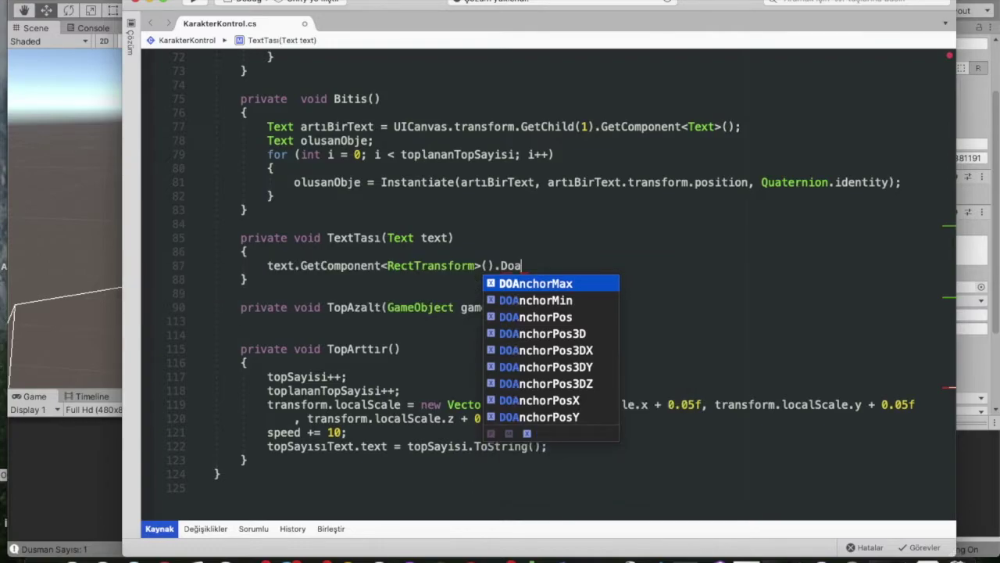
{"action": "key", "text": "Down"}
{"action": "key", "text": "Down"}
{"action": "key", "text": "Return"}
{"action": "type", "text": "("}
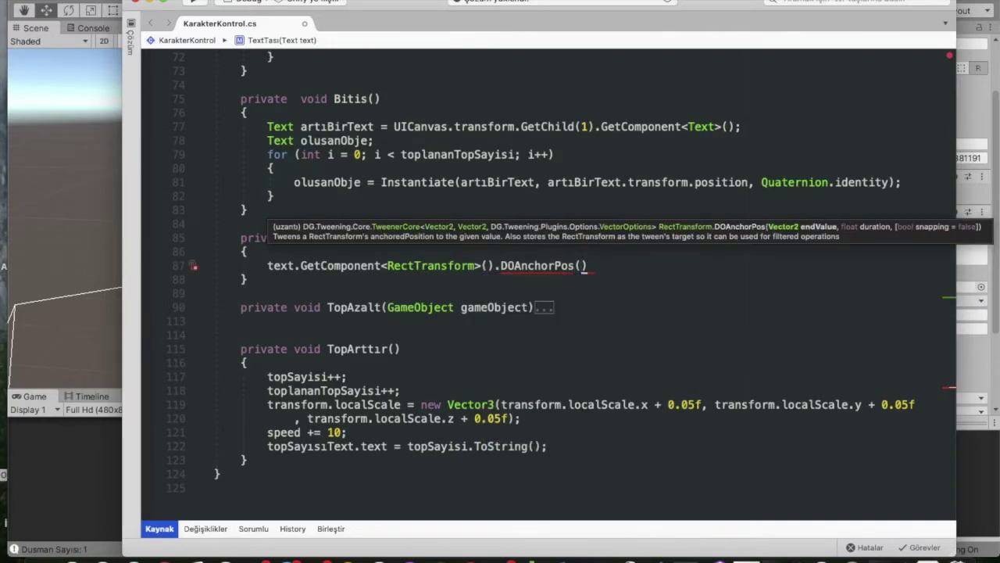
- Insert a blank line below the serialized fields at line 15
{"action": "scroll", "coordinate": [424, 104], "scroll_direction": "up", "scroll_amount": 3}
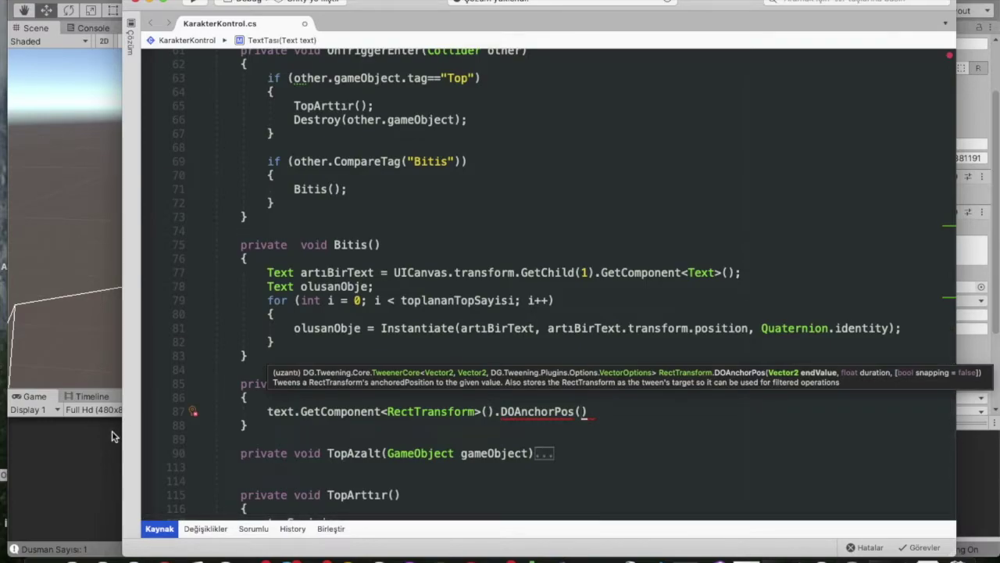
{"action": "scroll", "coordinate": [430, 321], "scroll_direction": "up", "scroll_amount": 15}
{"action": "left_click", "coordinate": [370, 249]}
{"action": "key", "text": "Return"}
{"action": "type", "text": "s"}
{"action": "key", "text": "BackSpace"}
{"action": "left_click", "coordinate": [240, 249]}
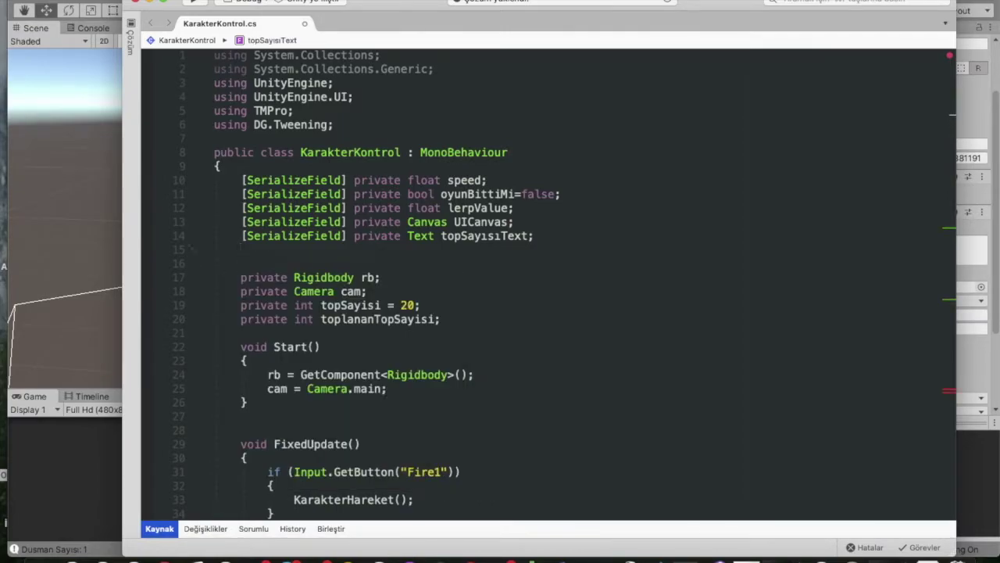
- Declare '[SerializeField] private Text scoreText;' on the new line
{"action": "type", "text": "[ser"}
{"action": "key", "text": "Return"}
{"action": "type", "text": "]"}
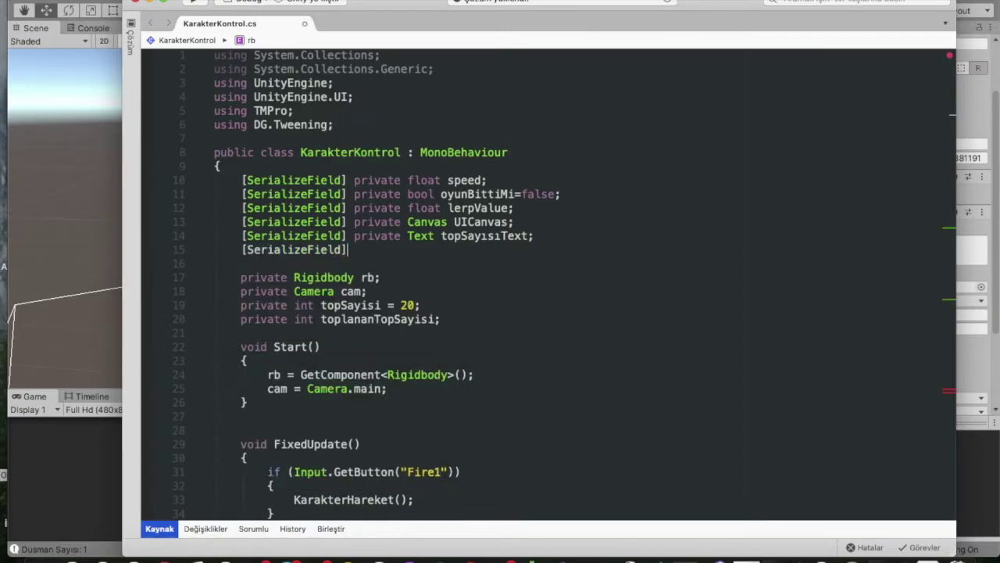
{"action": "type", "text": " private Te"}
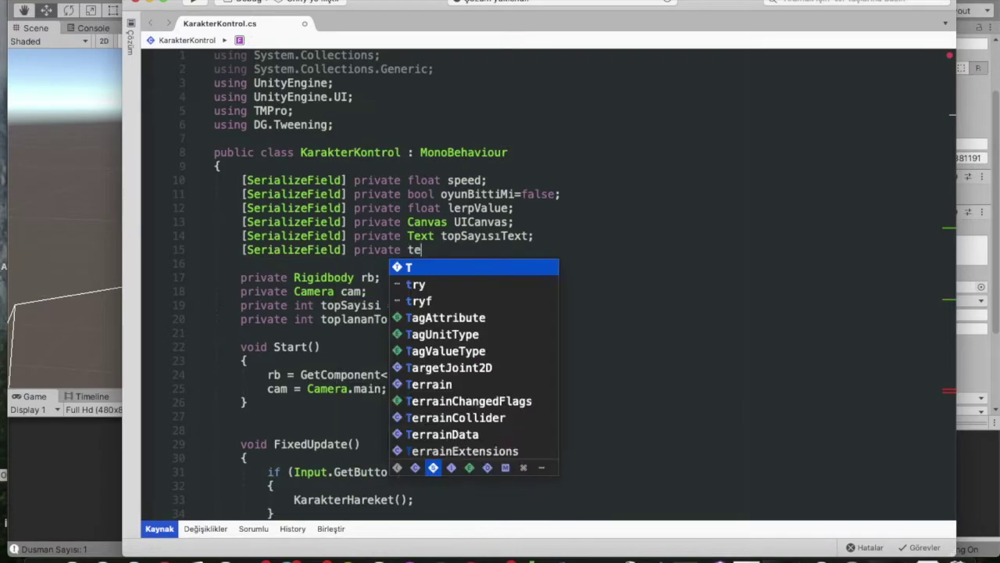
{"action": "type", "text": "xt scoreText;"}
- Fill DOAnchorPos with scoreText.transform.position and a 0.25f duration
{"action": "scroll", "coordinate": [479, 275], "scroll_direction": "down", "scroll_amount": 4}
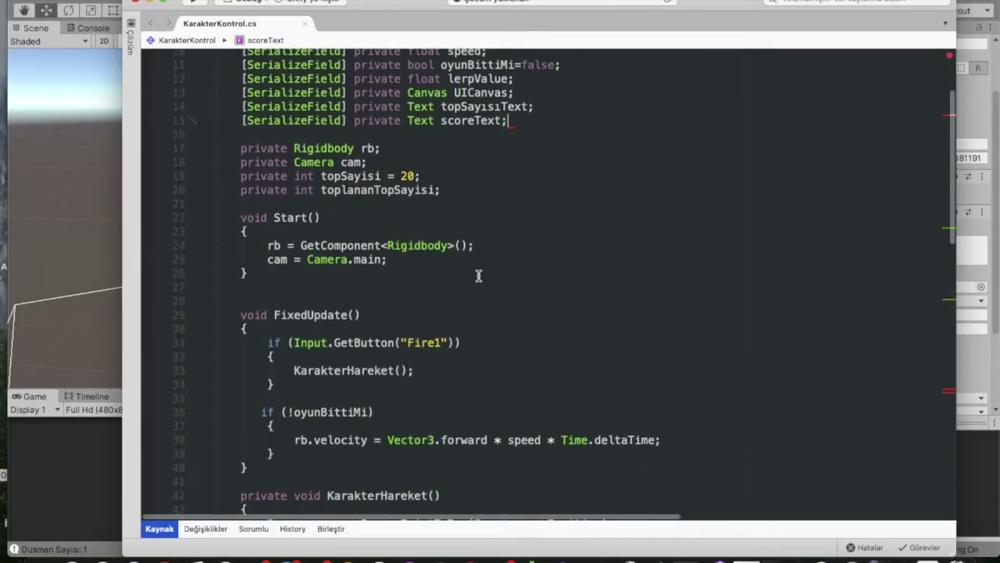
{"action": "scroll", "coordinate": [435, 448], "scroll_direction": "down", "scroll_amount": 10}
{"action": "scroll", "coordinate": [432, 450], "scroll_direction": "down", "scroll_amount": 4}
{"action": "scroll", "coordinate": [432, 449], "scroll_direction": "down", "scroll_amount": 1}
{"action": "scroll", "coordinate": [432, 449], "scroll_direction": "down", "scroll_amount": 6}
{"action": "left_click", "coordinate": [580, 197]}
{"action": "type", "text": "(s"}
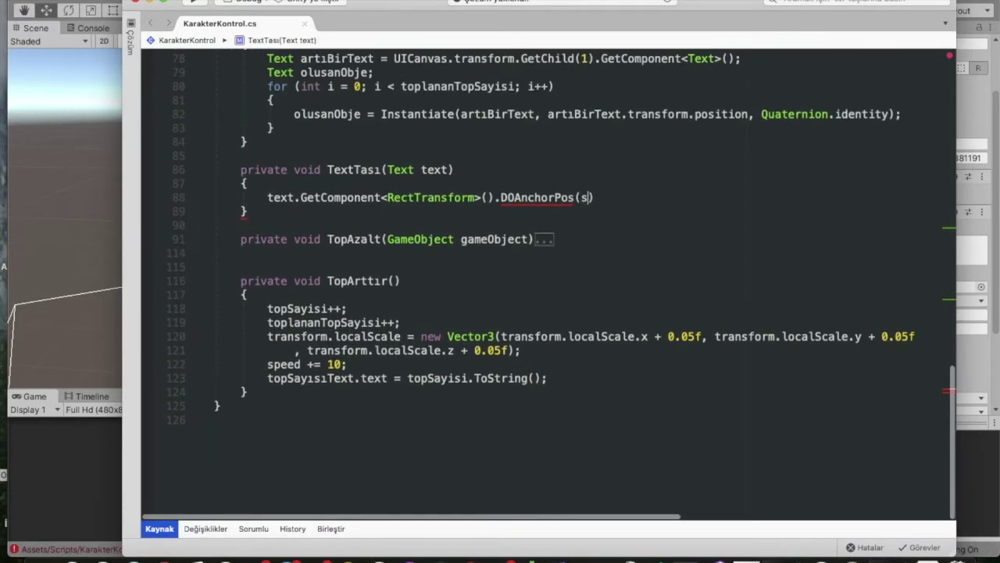
{"action": "type", "text": "c"}
{"action": "key", "text": "Return"}
{"action": "type", "text": ".t"}
{"action": "key", "text": "Return"}
{"action": "type", "text": "tr"}
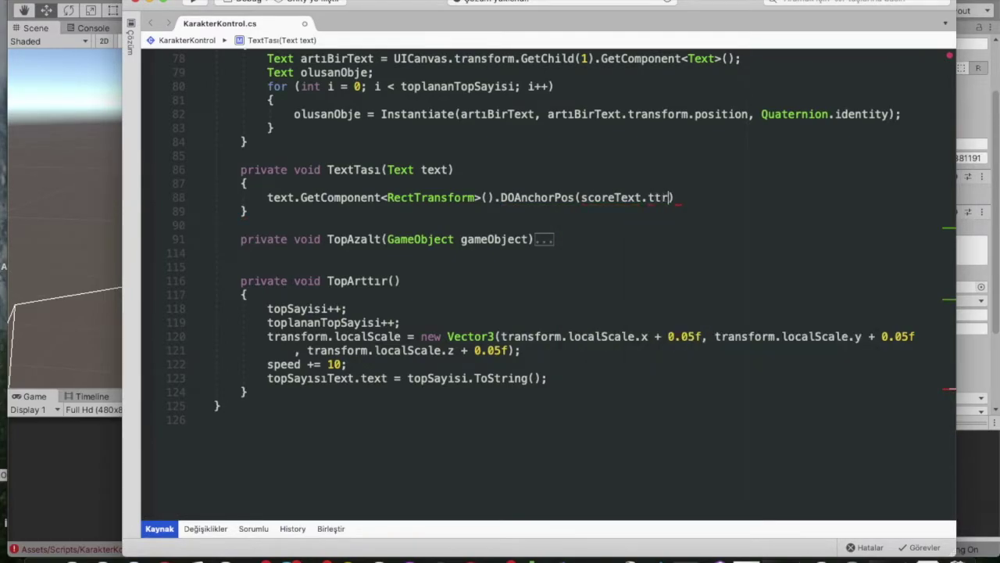
{"action": "type", "text": "transform.position,"}
{"action": "type", "text": ".25"}
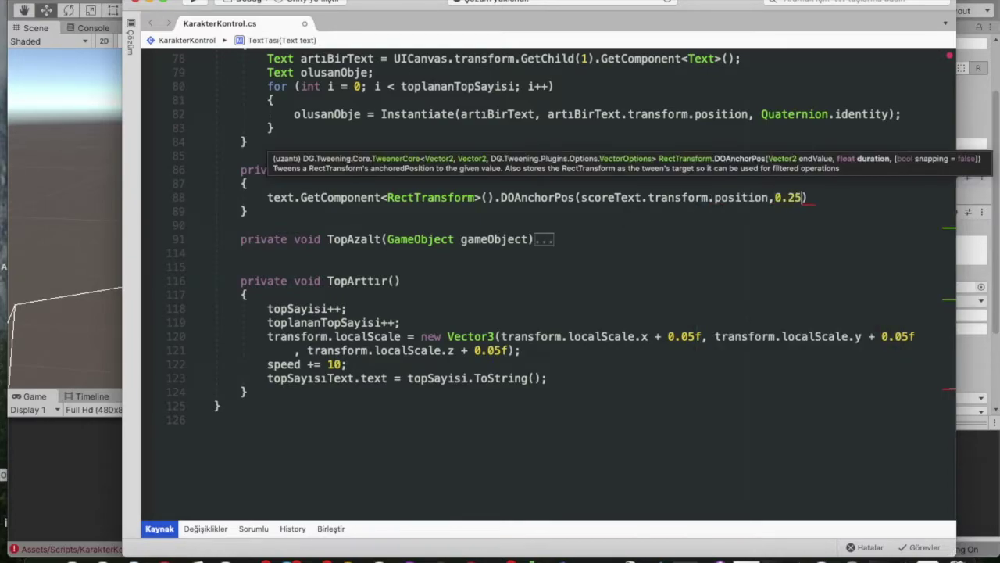
{"action": "type", "text": "f;"}
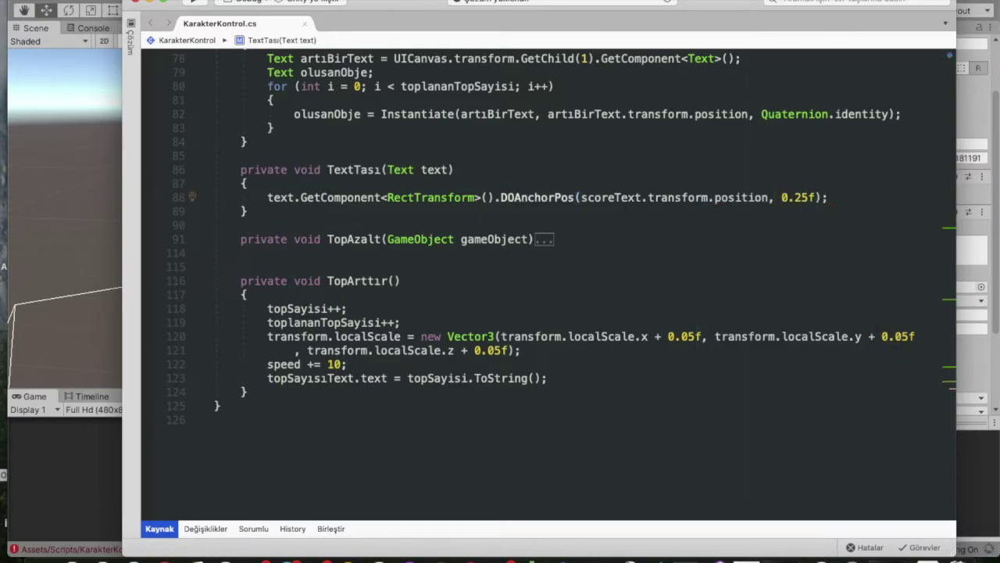
{"action": "scroll", "coordinate": [320, 211], "scroll_direction": "up", "scroll_amount": 1}
- Call TextTası(olusanObje); after the Instantiate line in Bitis's loop
{"action": "left_click_drag", "start_coordinate": [287, 140], "coordinate": [473, 140]}
{"action": "left_click", "coordinate": [930, 143]}
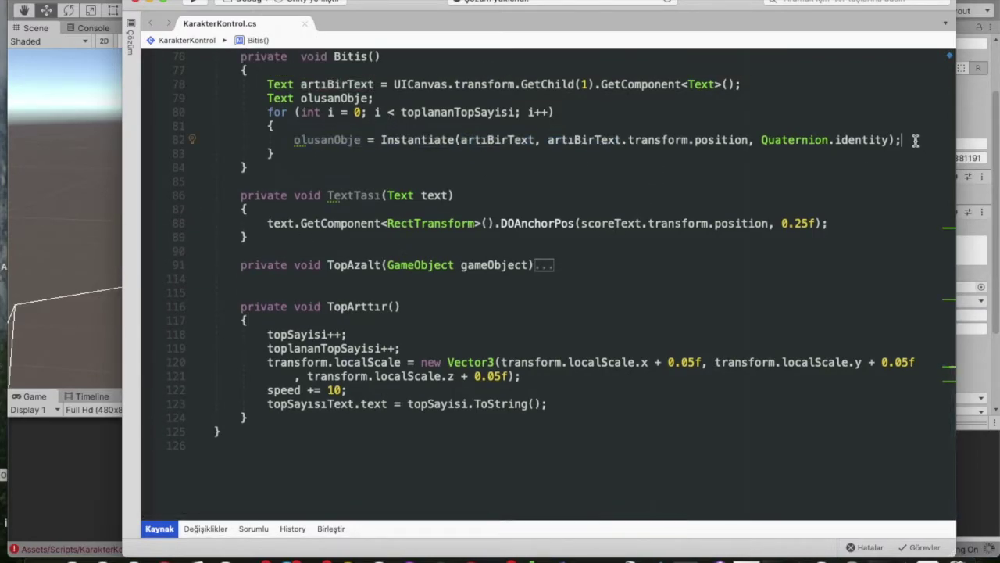
{"action": "key", "text": "Return"}
{"action": "type", "text": "TextT"}
{"action": "key", "text": "Return"}
{"action": "type", "text": "TextTası(ol"}
{"action": "key", "text": "Return"}
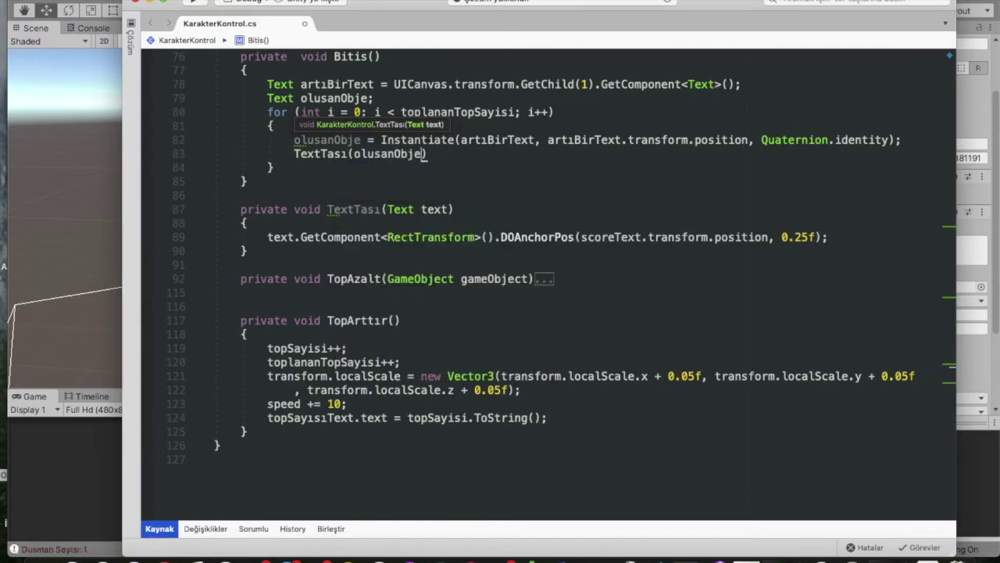
{"action": "type", "text": ");"}
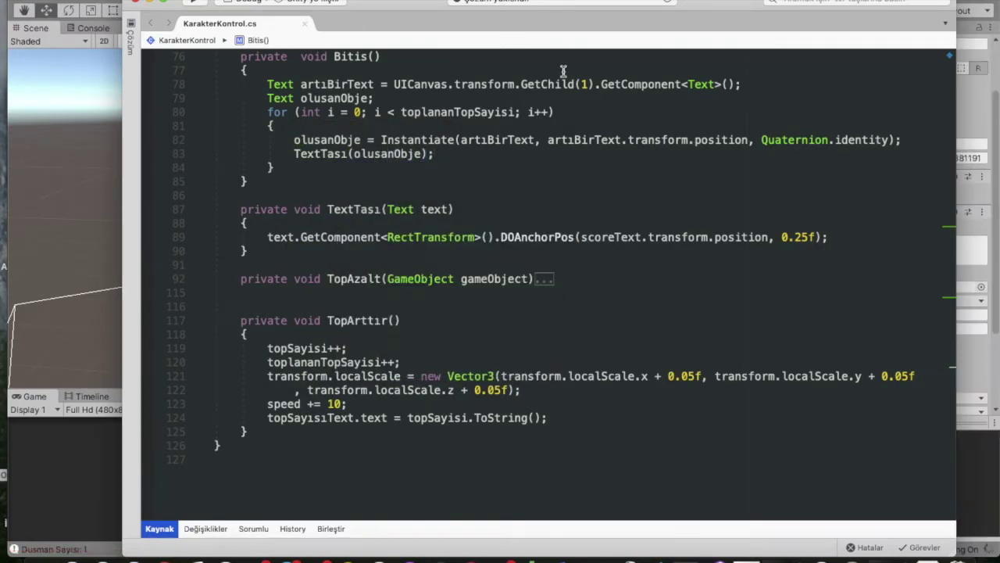
- Switch back to the Unity editor
{"action": "scroll", "coordinate": [445, 170], "scroll_direction": "up", "scroll_amount": 5}
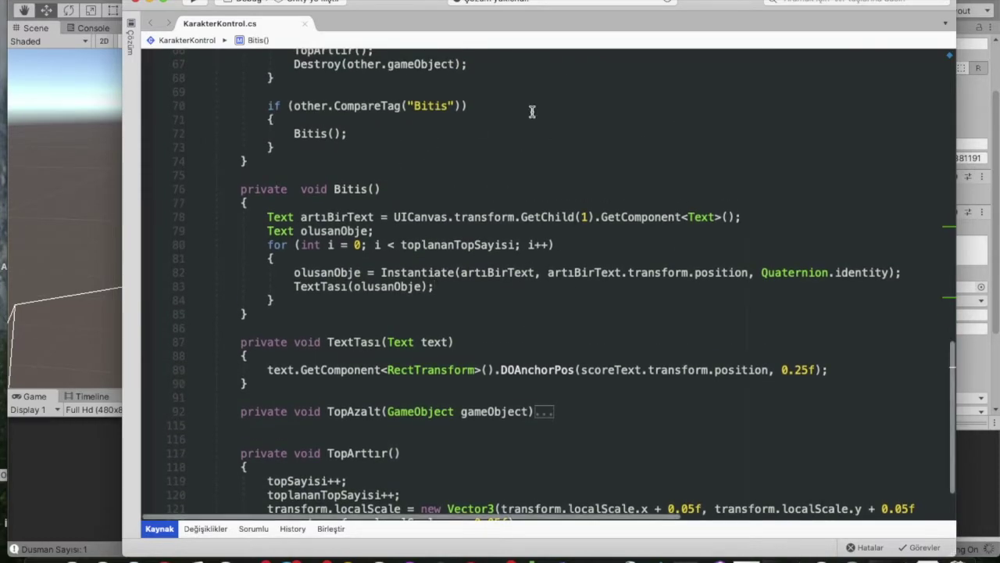
{"action": "mouse_move", "coordinate": [525, 272]}
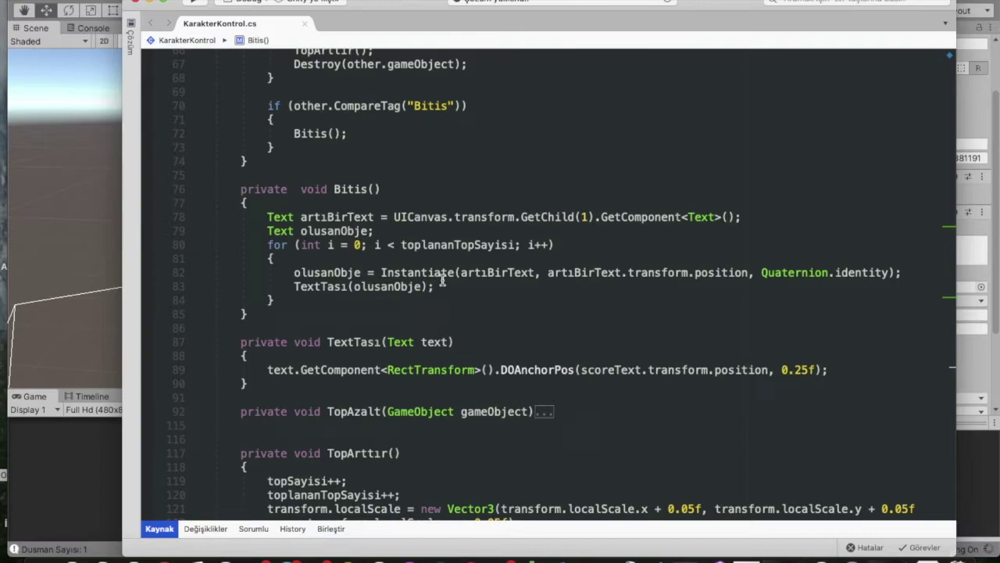
{"action": "left_click", "coordinate": [50, 459]}
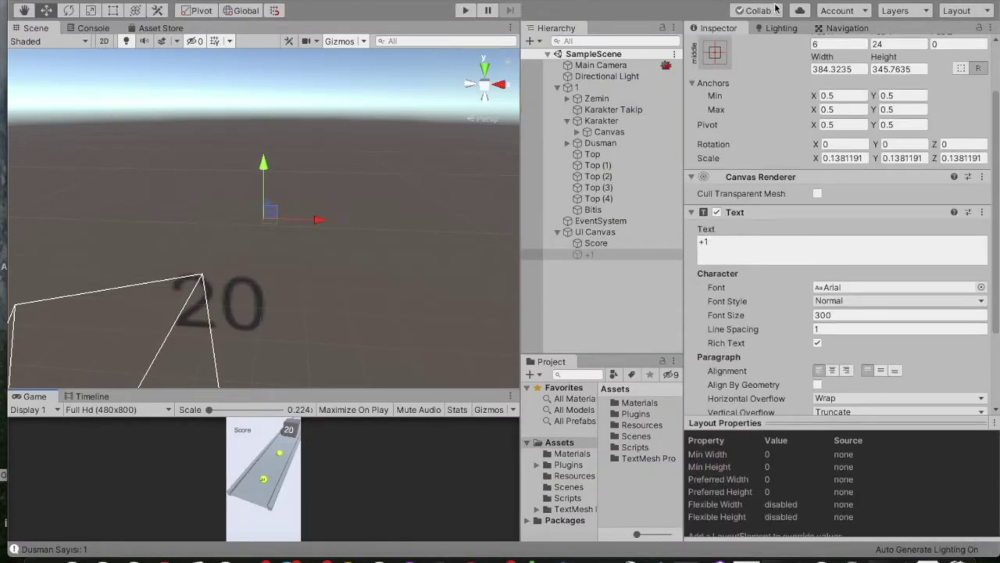
- Move between Unity and Visual Studio and scroll to the Instantiate line in Bitis
{"action": "scroll", "coordinate": [774, 84], "scroll_direction": "up", "scroll_amount": 3}
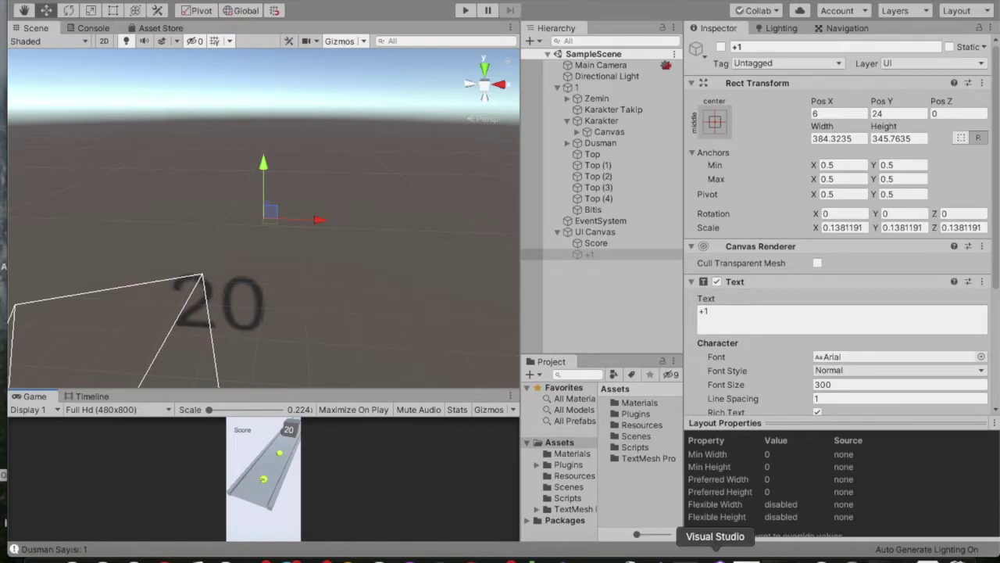
{"action": "left_click", "coordinate": [714, 556]}
{"action": "scroll", "coordinate": [484, 266], "scroll_direction": "up", "scroll_amount": 15}
{"action": "scroll", "coordinate": [484, 265], "scroll_direction": "down", "scroll_amount": 10}
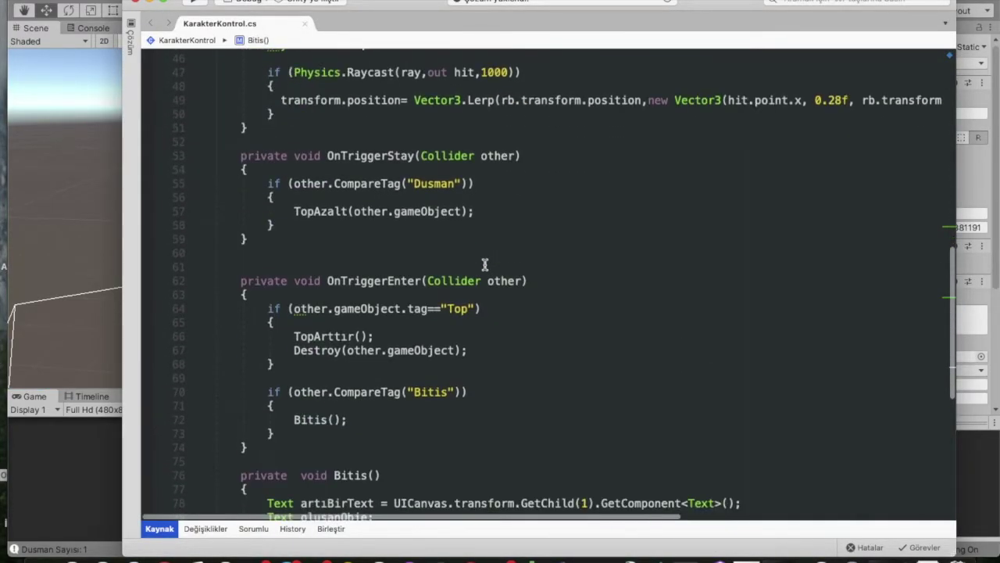
{"action": "left_click", "coordinate": [54, 480]}
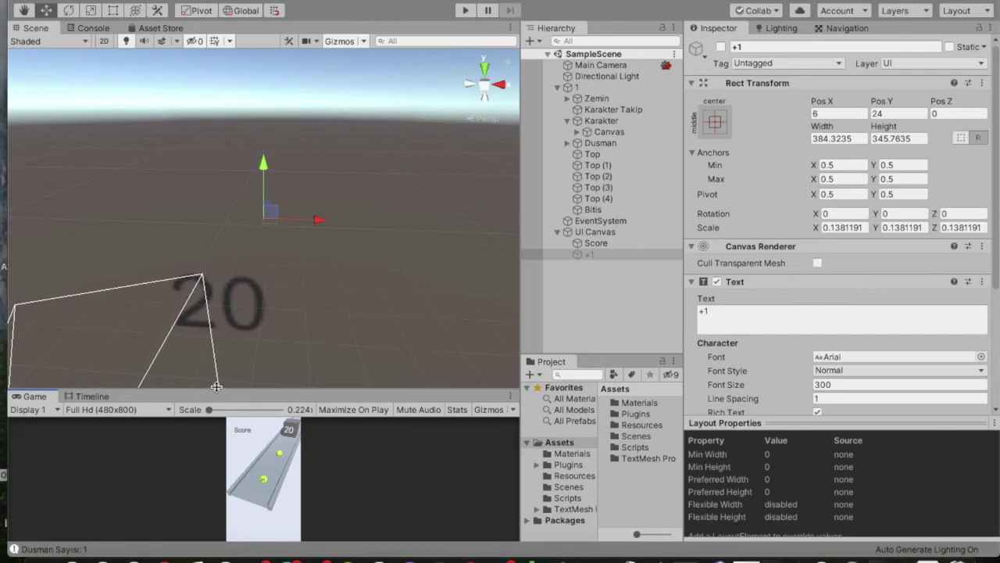
{"action": "left_click_drag", "start_coordinate": [273, 281], "coordinate": [272, 251]}
{"action": "left_click", "coordinate": [714, 556]}
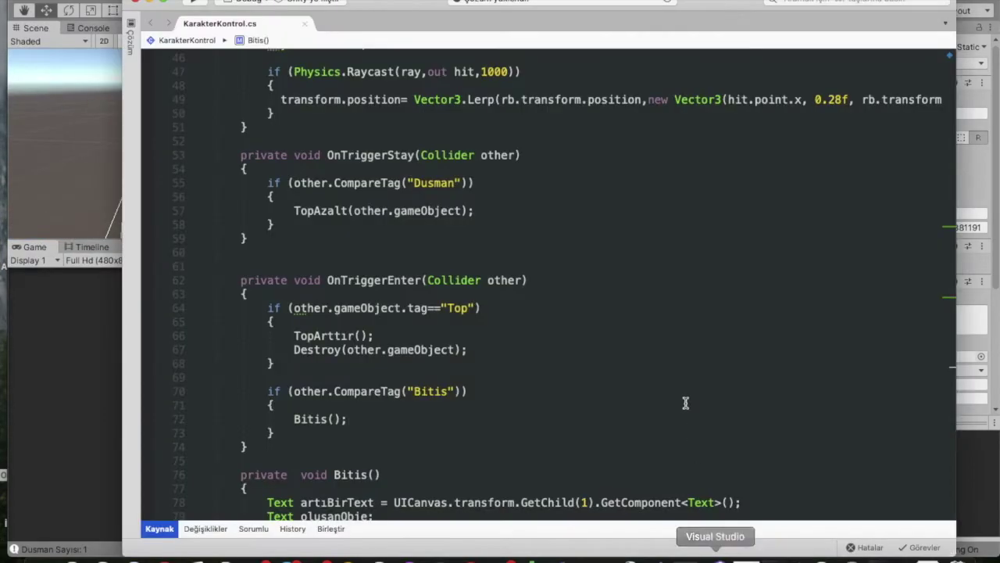
{"action": "scroll", "coordinate": [686, 402], "scroll_direction": "down", "scroll_amount": 2}
{"action": "scroll", "coordinate": [685, 402], "scroll_direction": "down", "scroll_amount": 2}
{"action": "scroll", "coordinate": [685, 402], "scroll_direction": "down", "scroll_amount": 3}
- Add olusanObje.gameObject.SetActive(true); below the Instantiate call, then return to Unity
{"action": "left_click", "coordinate": [902, 413]}
{"action": "key", "text": "Return"}
{"action": "type", "text": "olusanObje.gameObject.setA"}
{"action": "key", "text": "Return"}
{"action": "type", "text": "(true);"}
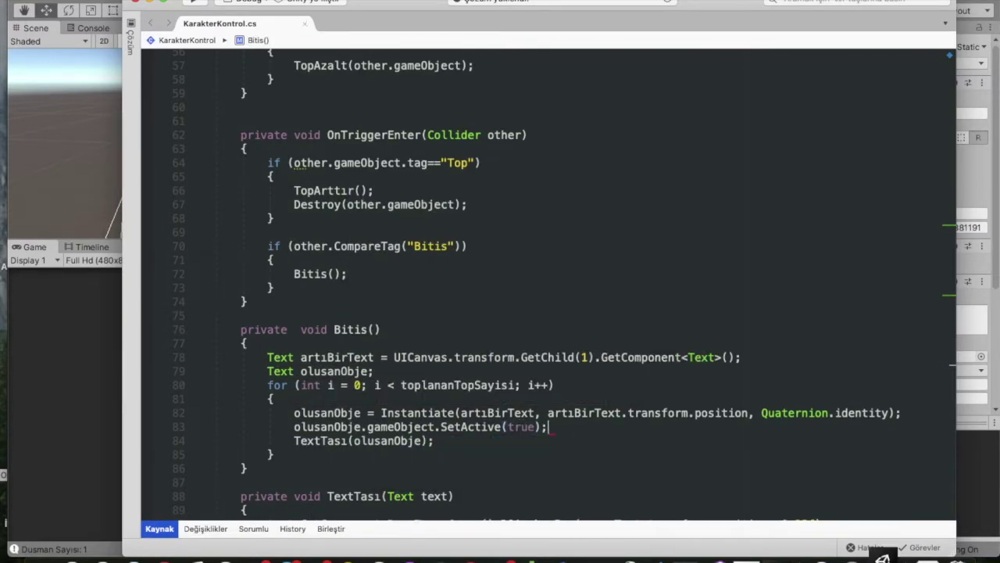
{"action": "left_click", "coordinate": [52, 357]}
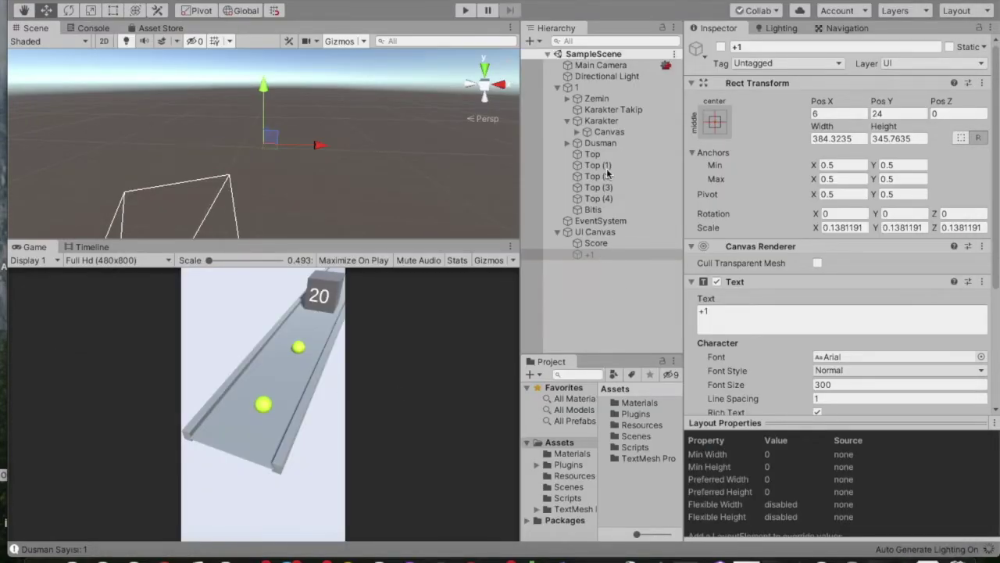
- Assign Score to Karakter's Score Text slot and drag Bitis to Z -34.3 near the start
{"action": "left_click", "coordinate": [608, 124]}
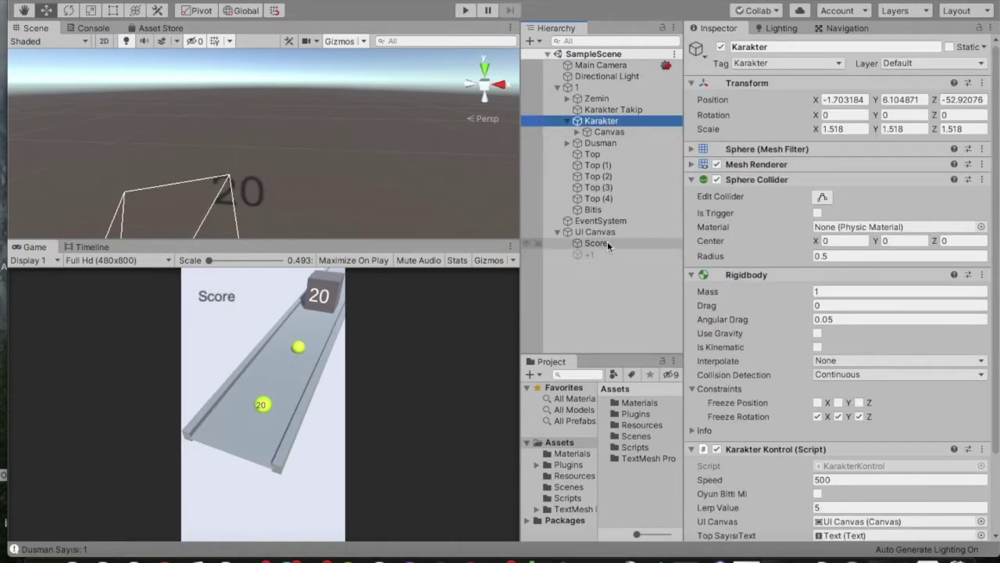
{"action": "scroll", "coordinate": [743, 286], "scroll_direction": "down", "scroll_amount": 3}
{"action": "left_click_drag", "start_coordinate": [596, 243], "coordinate": [832, 457]}
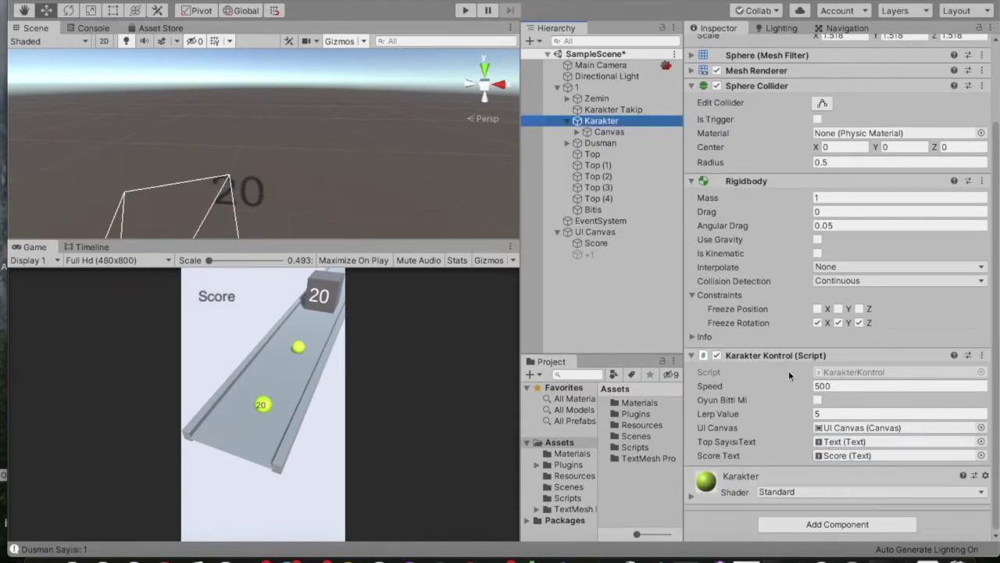
{"action": "double_click", "coordinate": [592, 209]}
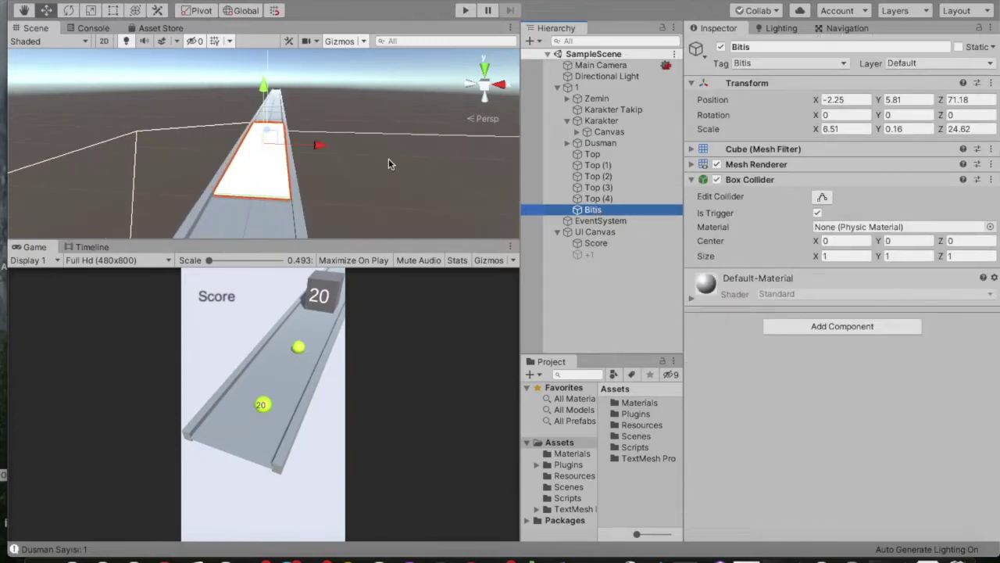
{"action": "mouse_move", "coordinate": [268, 136]}
{"action": "left_mouse_down"}
{"action": "mouse_move", "coordinate": [268, 179]}
{"action": "mouse_move", "coordinate": [236, 245]}
{"action": "left_mouse_up"}
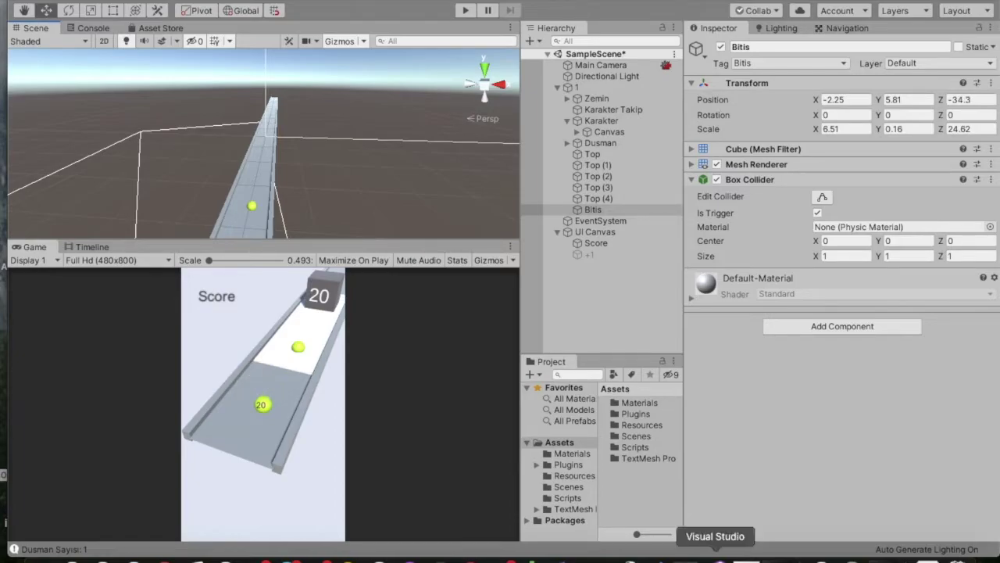
- Begin initializing toplananTopSayisi to 3 in KarakterKontrol.cs
{"action": "left_click", "coordinate": [713, 558]}
{"action": "scroll", "coordinate": [690, 305], "scroll_direction": "up", "scroll_amount": 15}
{"action": "scroll", "coordinate": [554, 339], "scroll_direction": "up", "scroll_amount": 3}
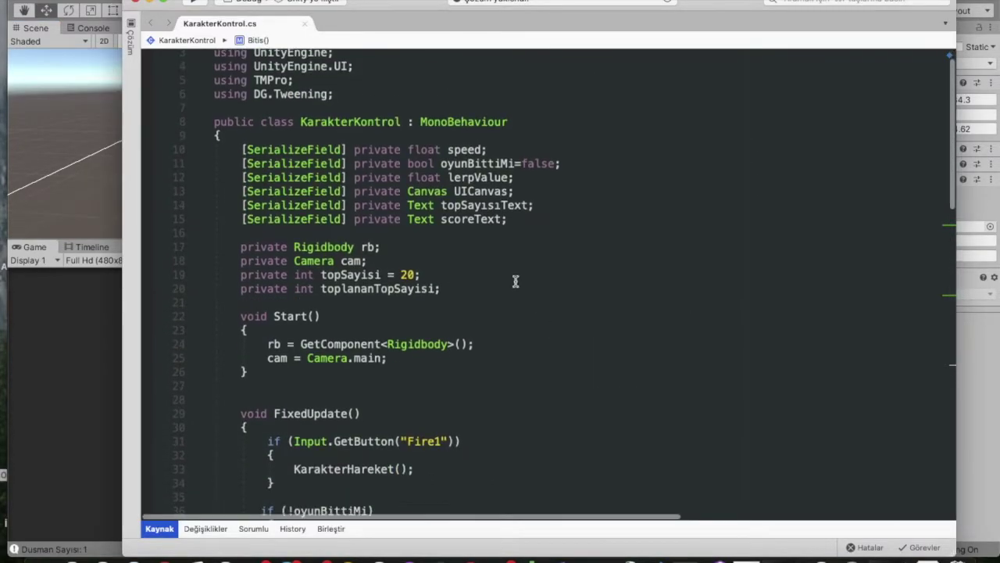
{"action": "left_click", "coordinate": [437, 290]}
{"action": "type", "text": "=3"}
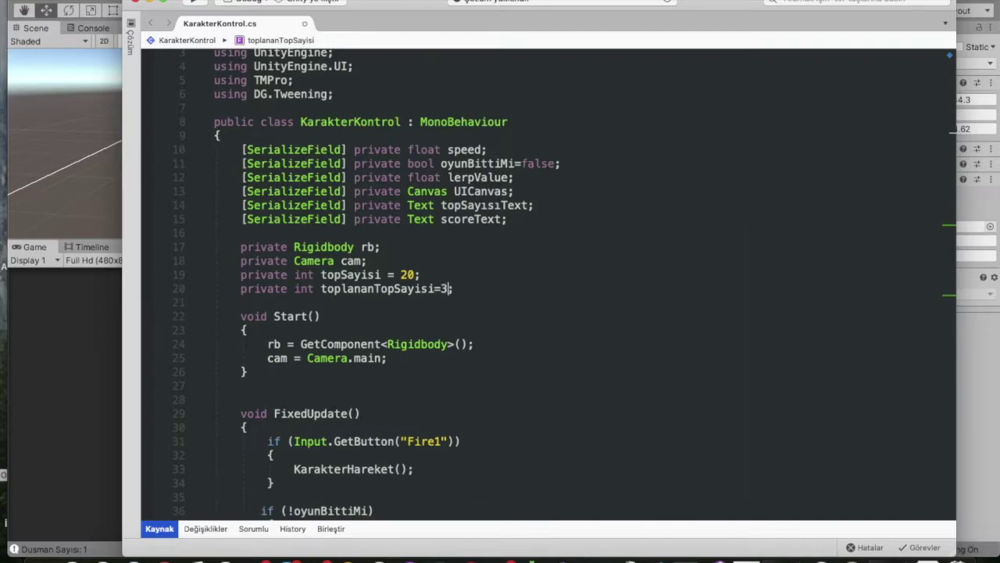
{"action": "left_click", "coordinate": [94, 395]}
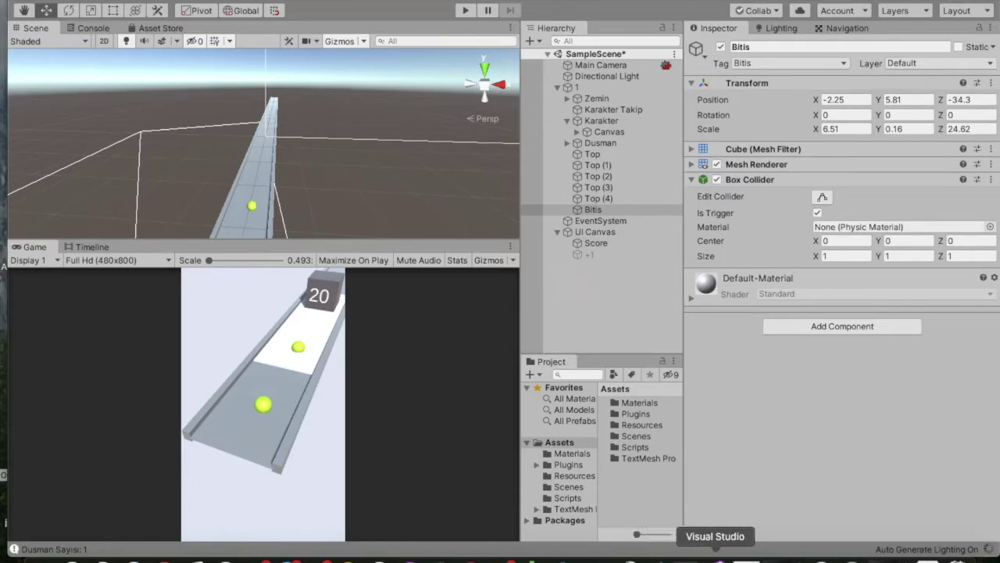
{"action": "key", "text": "shift+space"}
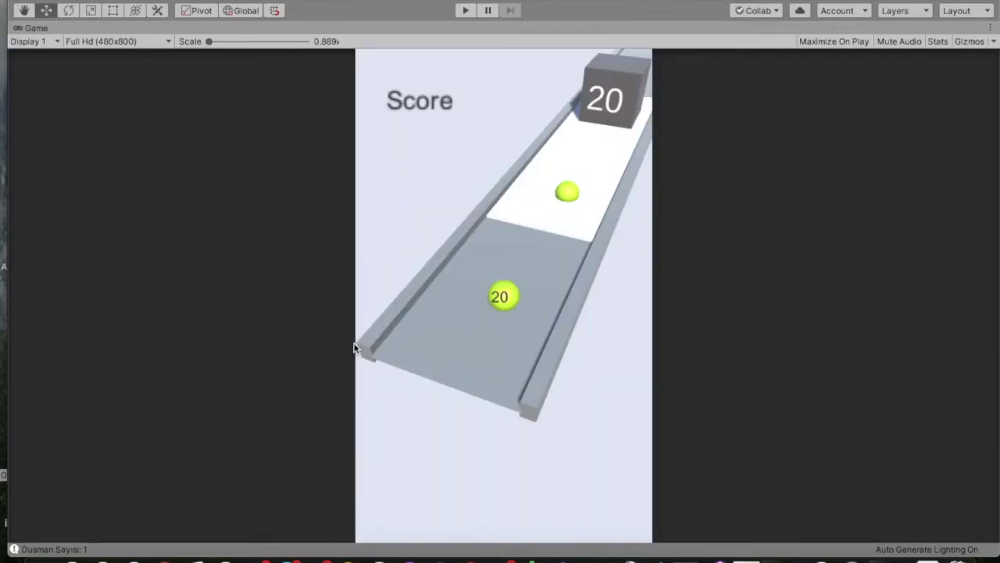
{"action": "left_click", "coordinate": [467, 11]}
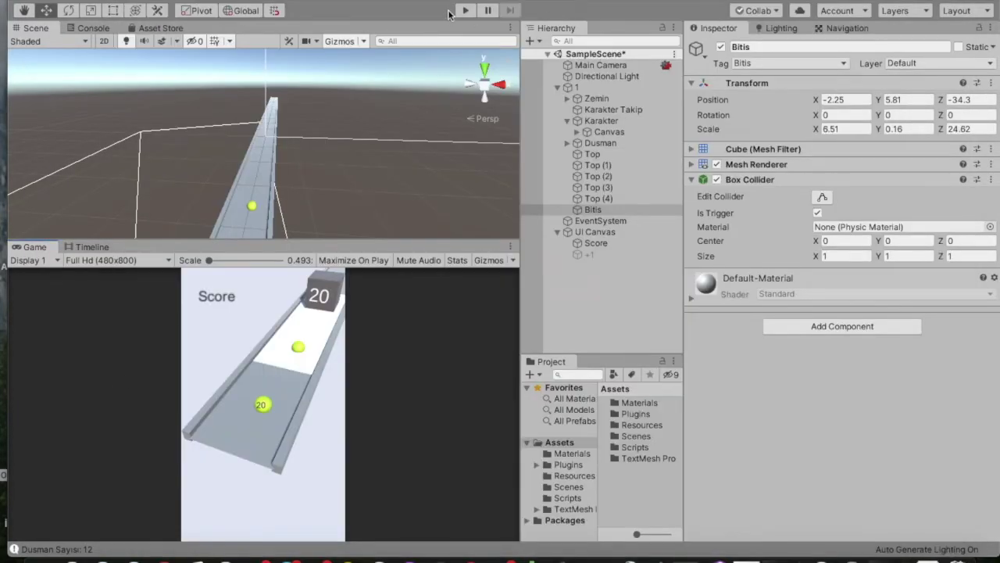
{"action": "left_click", "coordinate": [465, 10]}
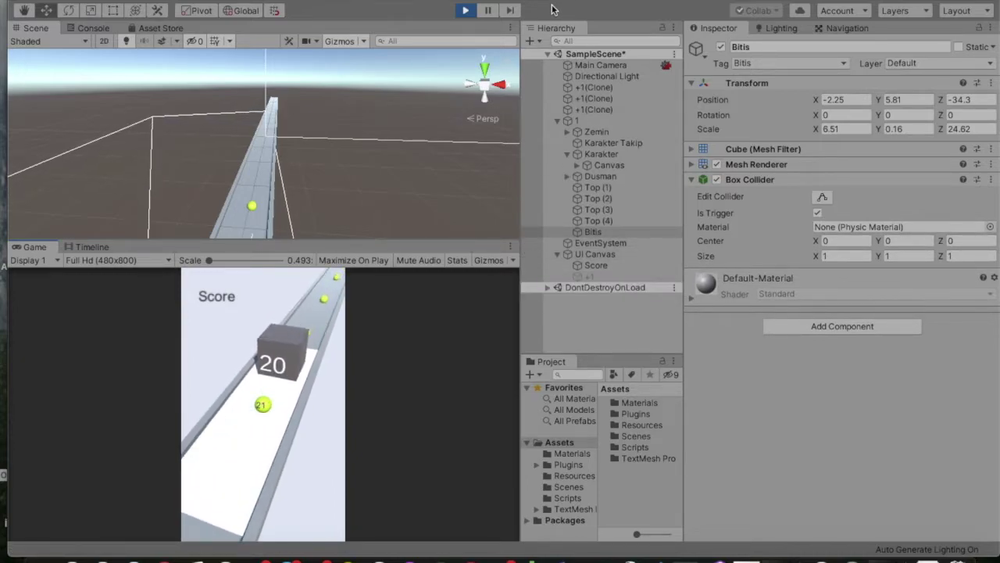
{"action": "left_click", "coordinate": [490, 9]}
{"action": "left_click", "coordinate": [578, 165]}
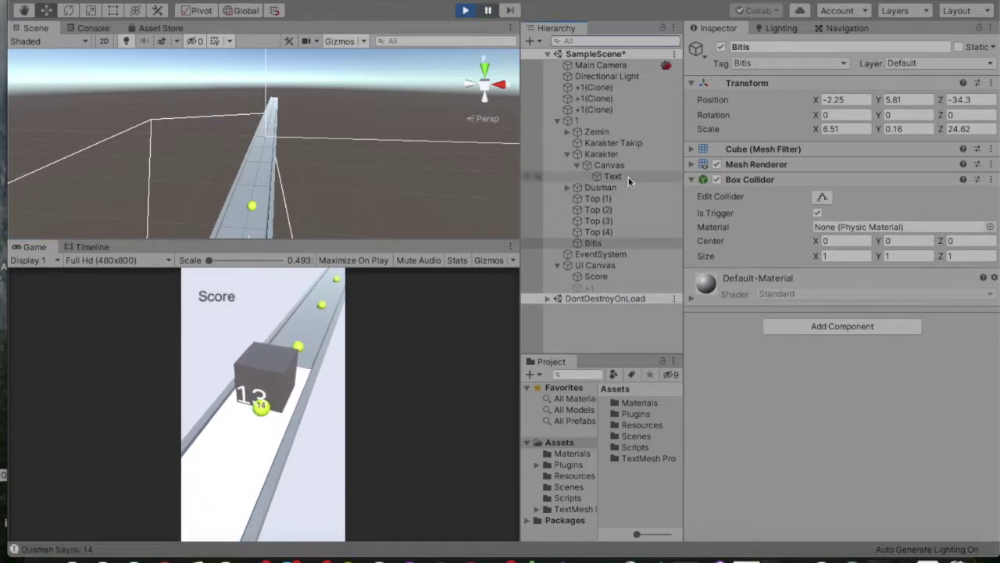
{"action": "left_click", "coordinate": [600, 88]}
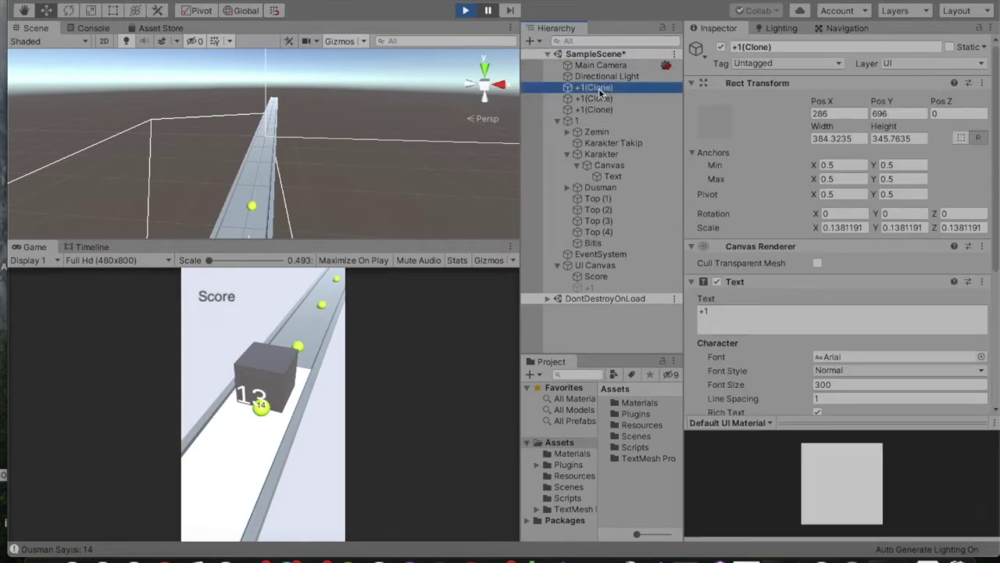
{"action": "left_click", "coordinate": [605, 110]}
{"action": "left_click", "coordinate": [464, 10]}
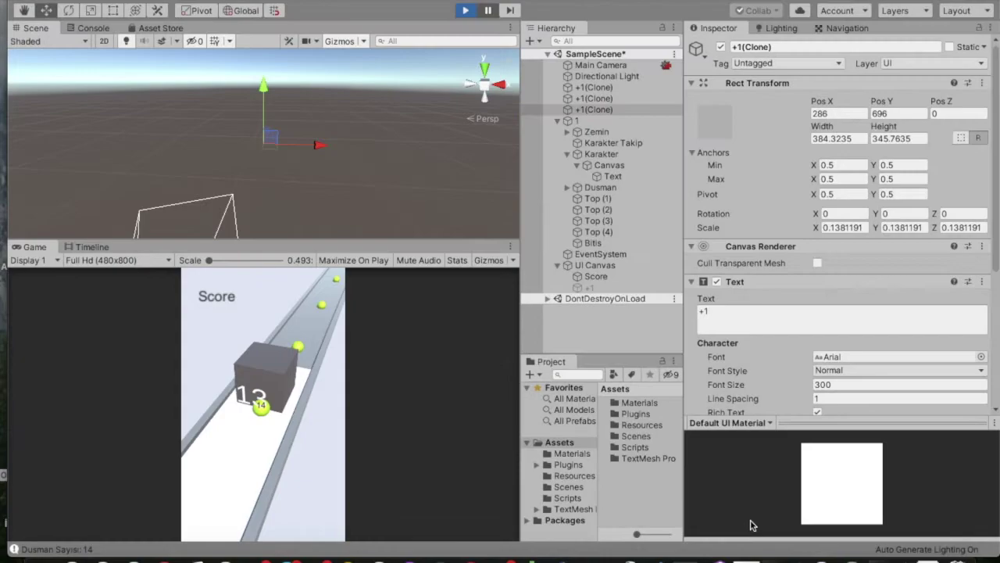
{"action": "left_click", "coordinate": [717, 557]}
{"action": "scroll", "coordinate": [557, 451], "scroll_direction": "down", "scroll_amount": 5}
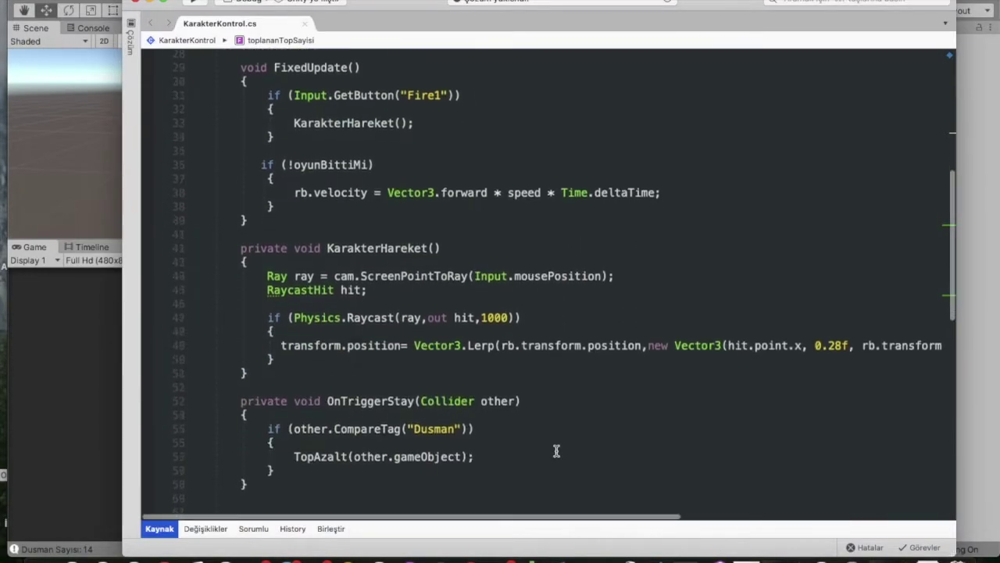
- Pass UICanvas.transform as the parent argument of Bitis's Instantiate call, then return to Unity
{"action": "scroll", "coordinate": [556, 451], "scroll_direction": "down", "scroll_amount": 2}
{"action": "scroll", "coordinate": [557, 451], "scroll_direction": "down", "scroll_amount": 3}
{"action": "scroll", "coordinate": [557, 451], "scroll_direction": "down", "scroll_amount": 3}
{"action": "scroll", "coordinate": [556, 451], "scroll_direction": "down", "scroll_amount": 3}
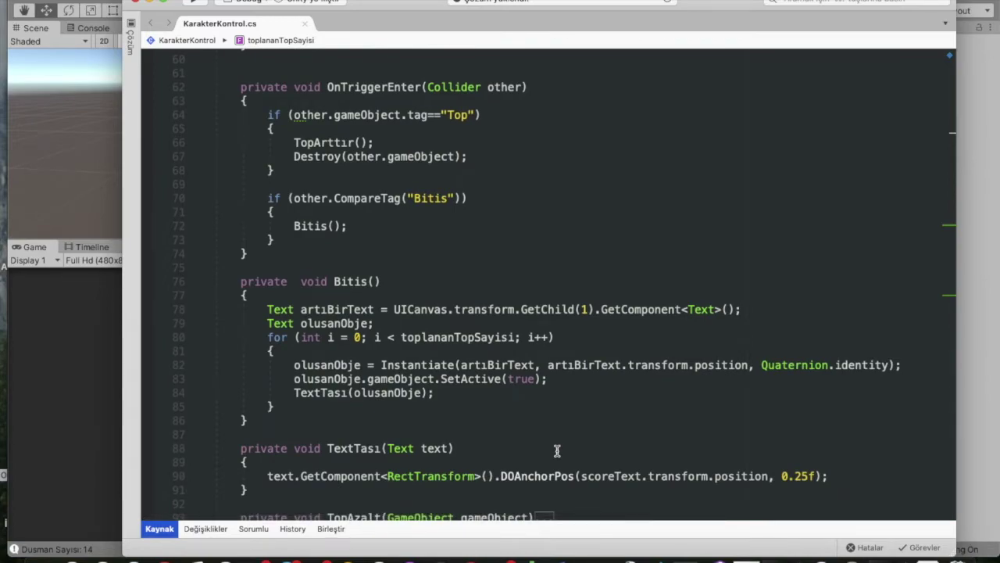
{"action": "left_click", "coordinate": [896, 364]}
{"action": "type", "text": ","}
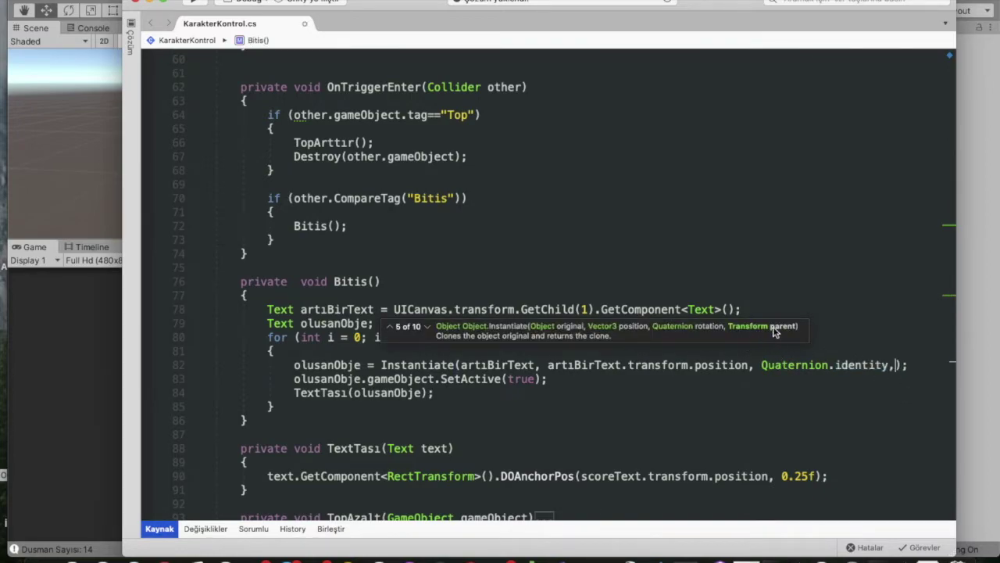
{"action": "type", "text": "UI"}
{"action": "key", "text": "Return"}
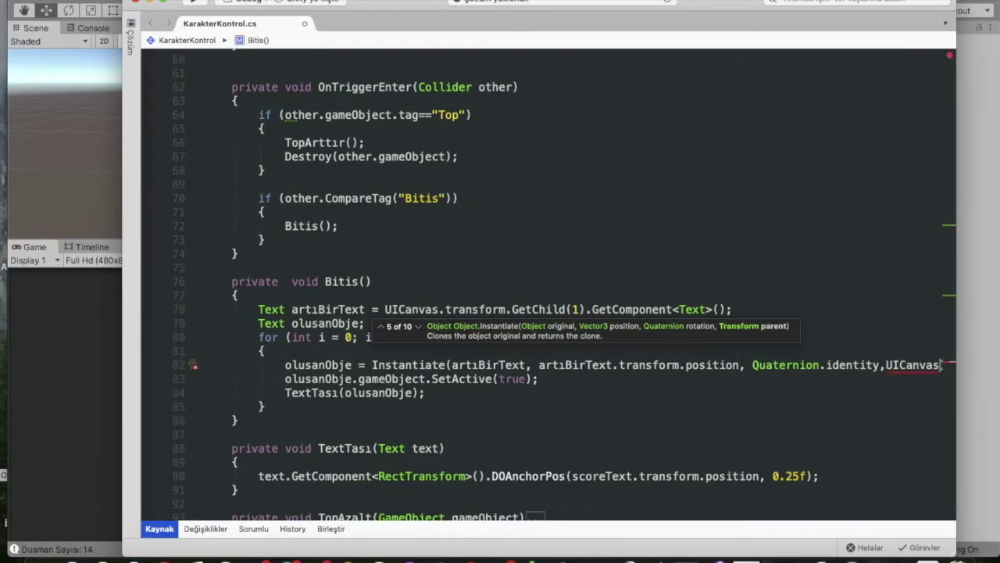
{"action": "type", "text": ".T"}
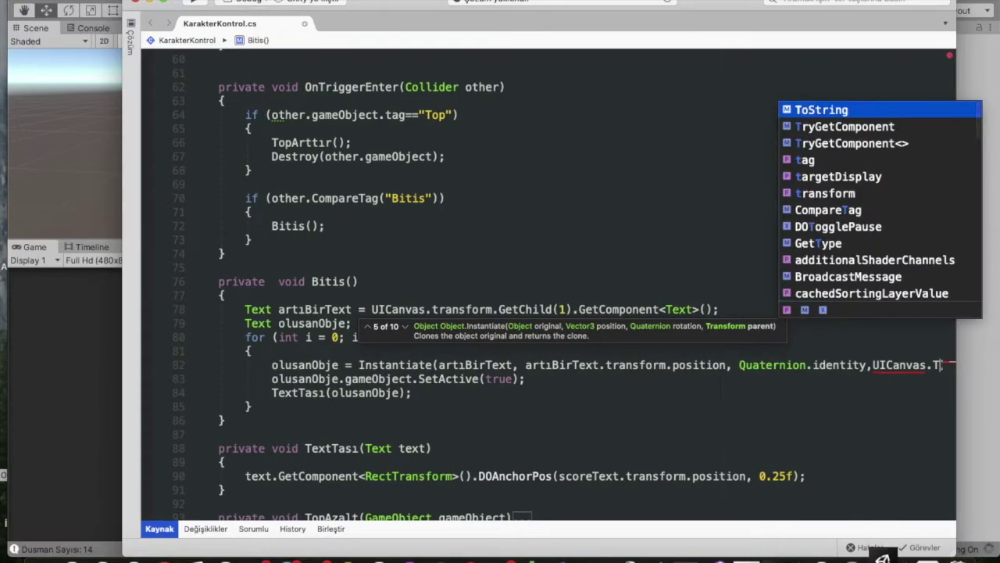
{"action": "type", "text": "r"}
{"action": "key", "text": "Return"}
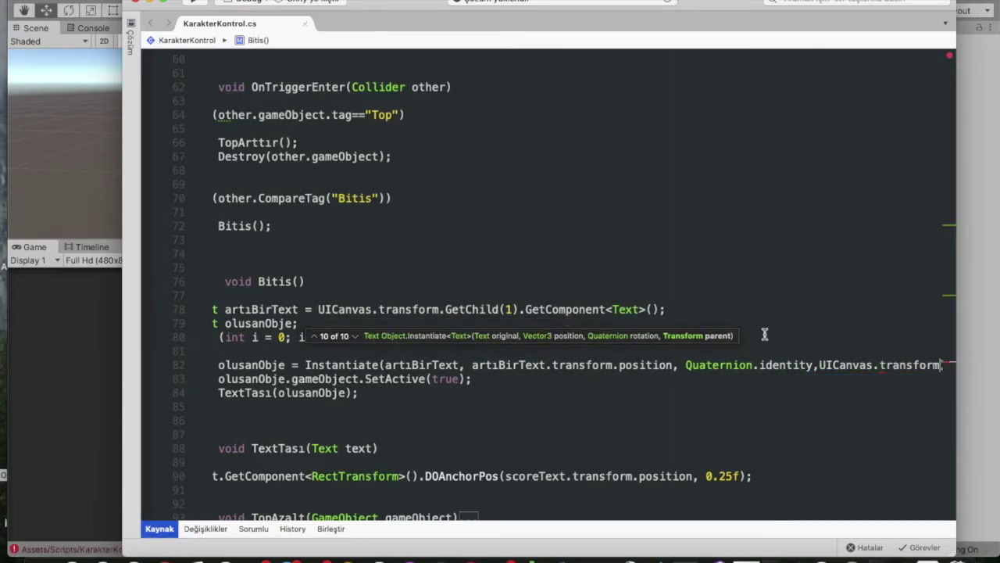
{"action": "type", "text": ");"}
{"action": "scroll", "coordinate": [855, 404], "scroll_direction": "right", "scroll_amount": 1}
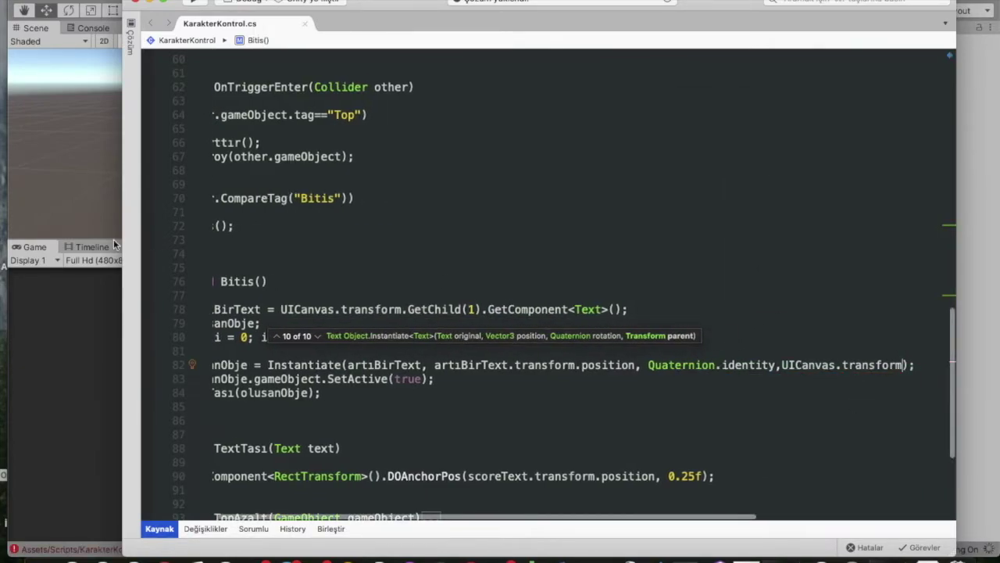
{"action": "left_click", "coordinate": [63, 316]}
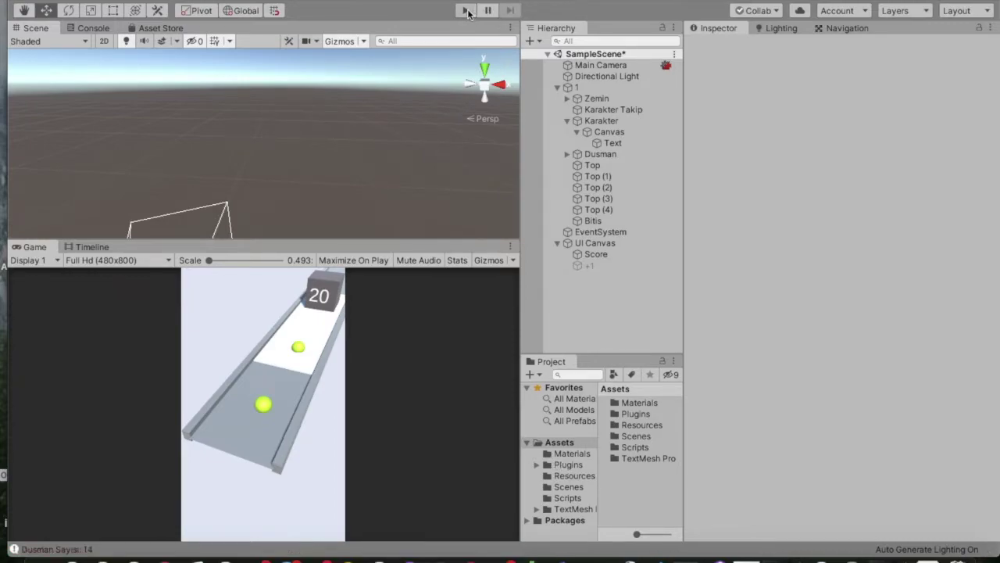
- Play and pause the game, then select a spawned +1 clone and the Score text
{"action": "left_click", "coordinate": [466, 11]}
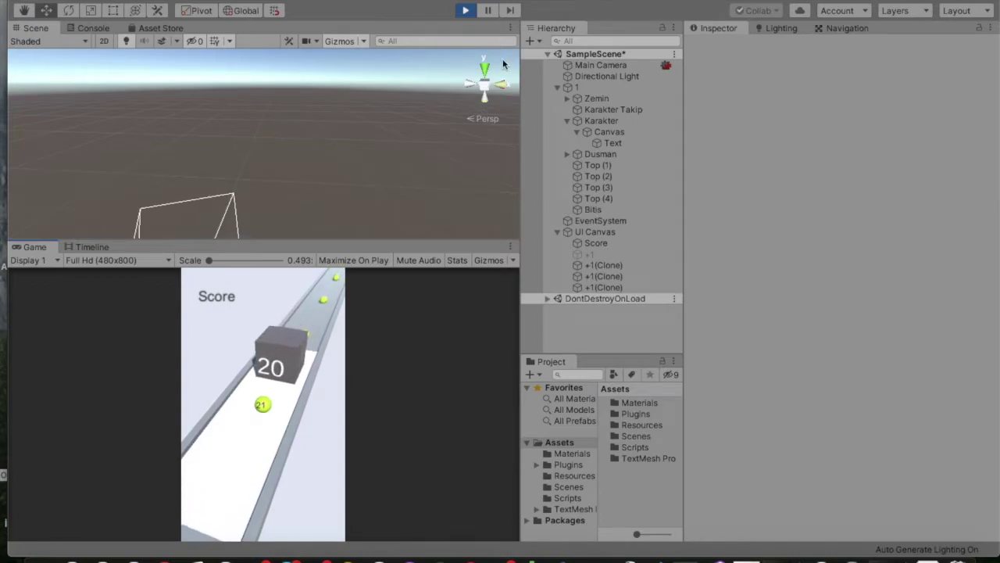
{"action": "left_click", "coordinate": [497, 11]}
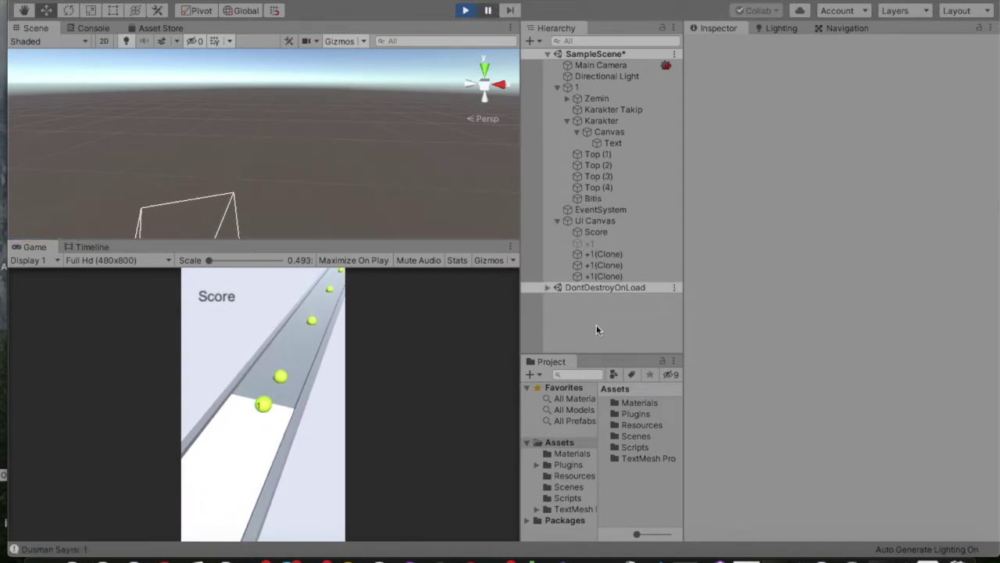
{"action": "left_click", "coordinate": [602, 266]}
{"action": "double_click", "coordinate": [602, 266]}
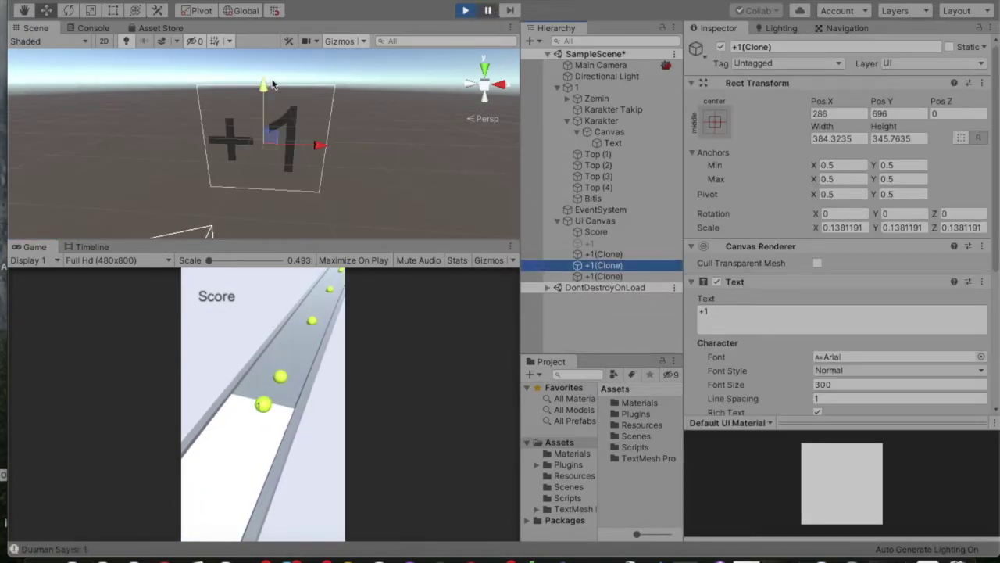
{"action": "scroll", "coordinate": [273, 85], "scroll_direction": "down", "scroll_amount": 3}
{"action": "scroll", "coordinate": [289, 102], "scroll_direction": "down", "scroll_amount": 3}
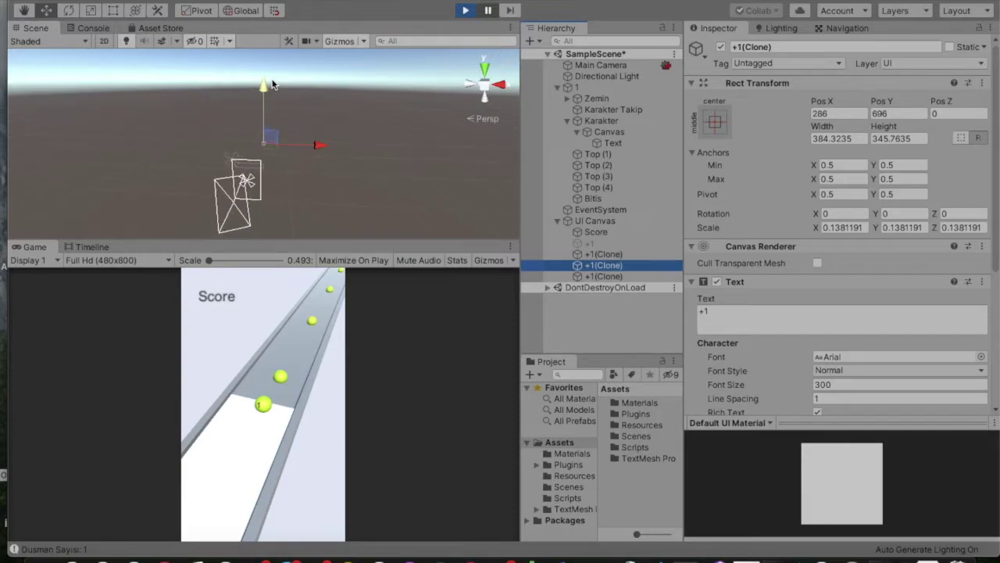
{"action": "scroll", "coordinate": [306, 112], "scroll_direction": "down", "scroll_amount": 2}
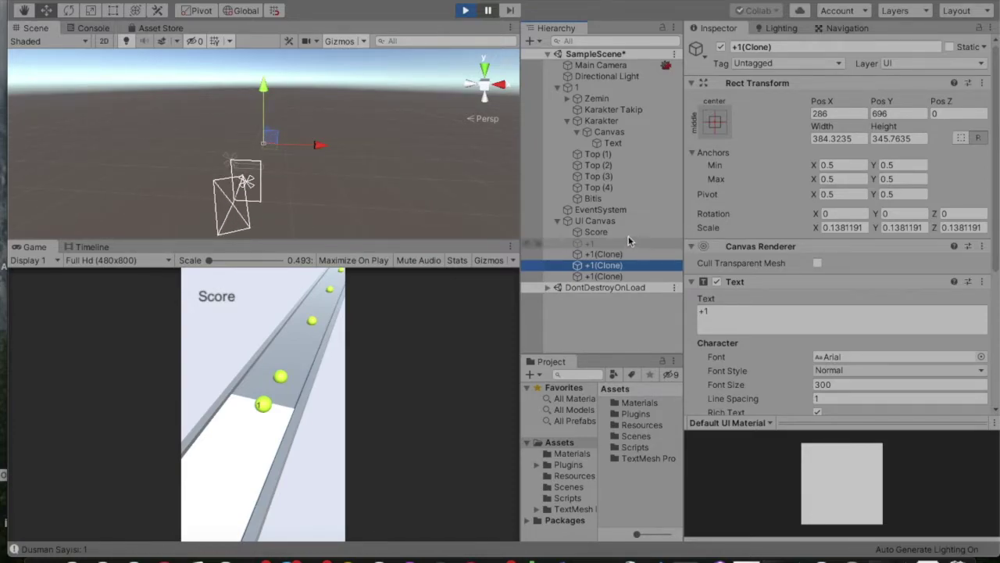
{"action": "left_click", "coordinate": [624, 232]}
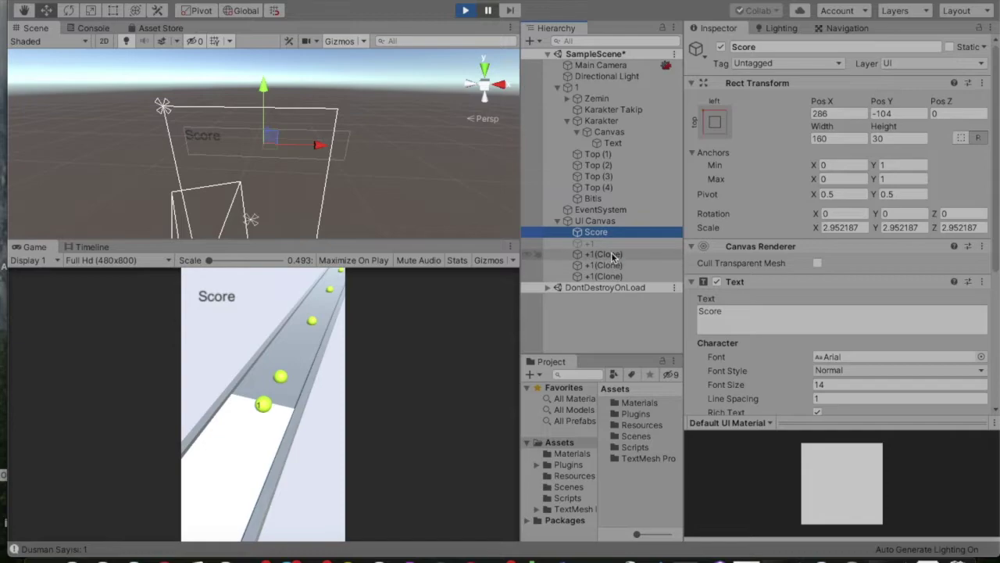
- Compare the +1 clones' Rect Transform positions with the Score text and UI Canvas
{"action": "double_click", "coordinate": [612, 255]}
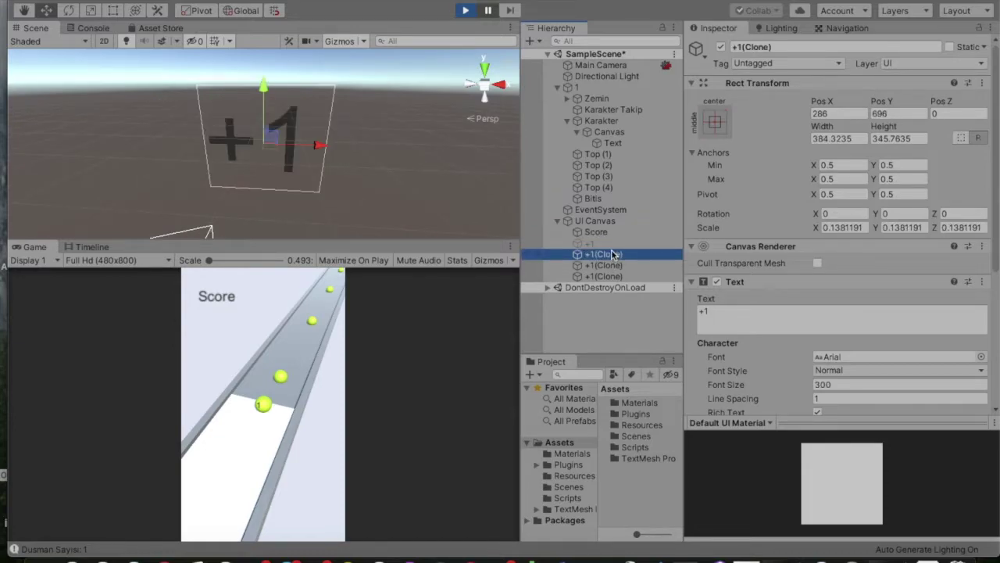
{"action": "key", "text": "Up"}
{"action": "key", "text": "Down"}
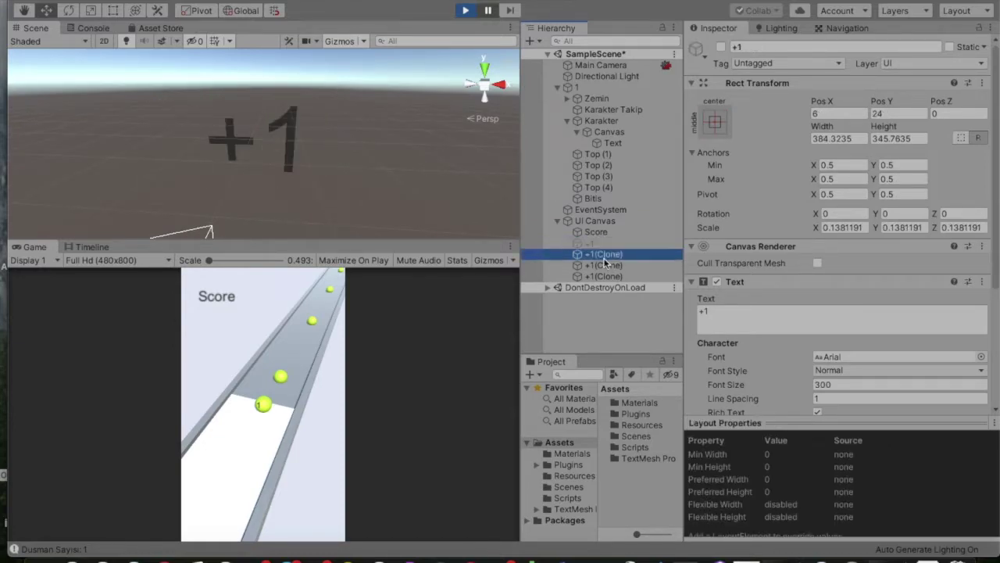
{"action": "key", "text": "Down"}
{"action": "left_click", "coordinate": [604, 234]}
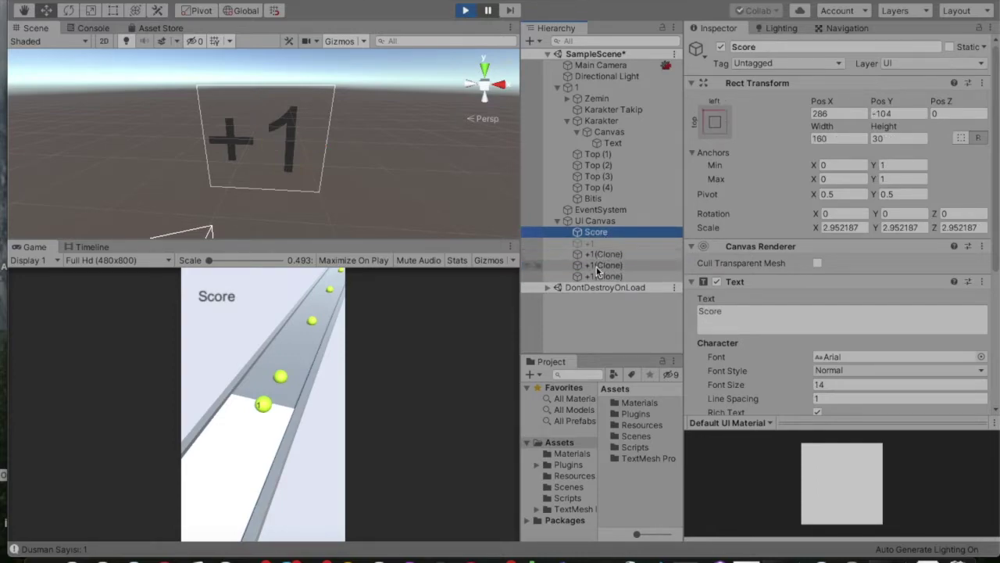
{"action": "key", "text": "Down"}
{"action": "key", "text": "Down"}
{"action": "key", "text": "Down"}
{"action": "left_click", "coordinate": [601, 234]}
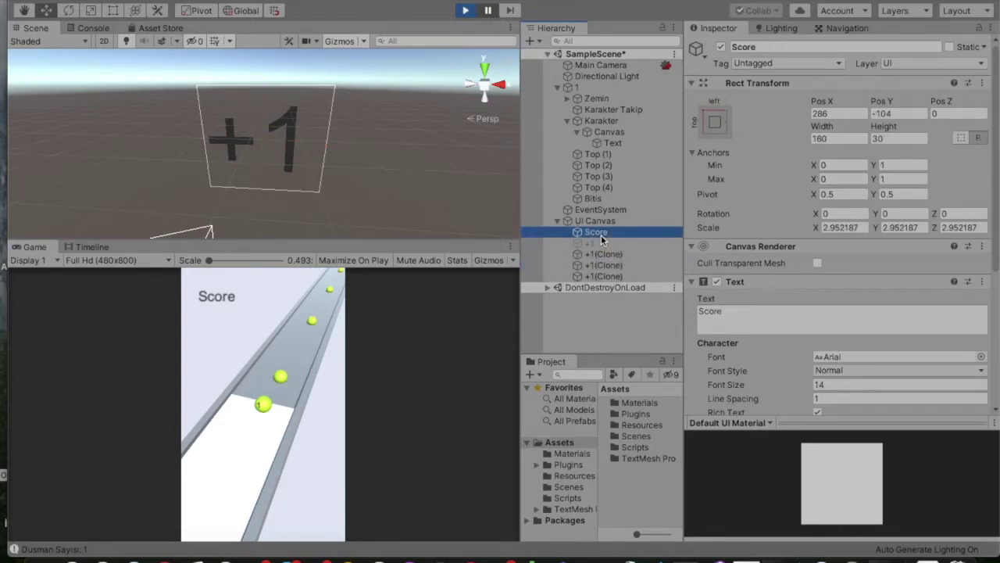
{"action": "left_click", "coordinate": [596, 275]}
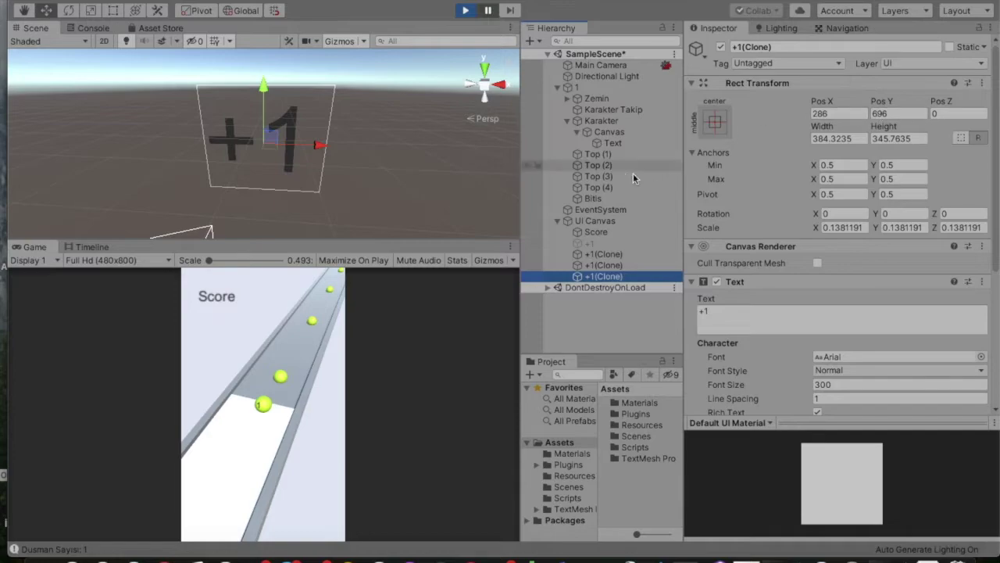
{"action": "left_click", "coordinate": [596, 222]}
{"action": "key", "text": "Down"}
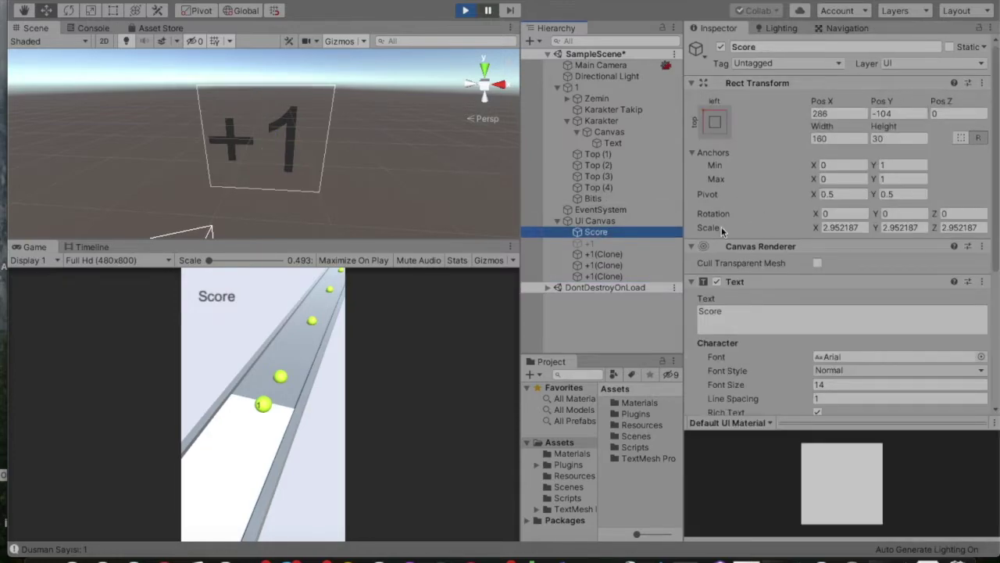
{"action": "left_click", "coordinate": [663, 253]}
- Set the first +1 clone's Y position to -104 and drag it up toward the Score label
{"action": "left_click", "coordinate": [893, 112]}
{"action": "type", "text": "-10"}
{"action": "key", "text": "Return"}
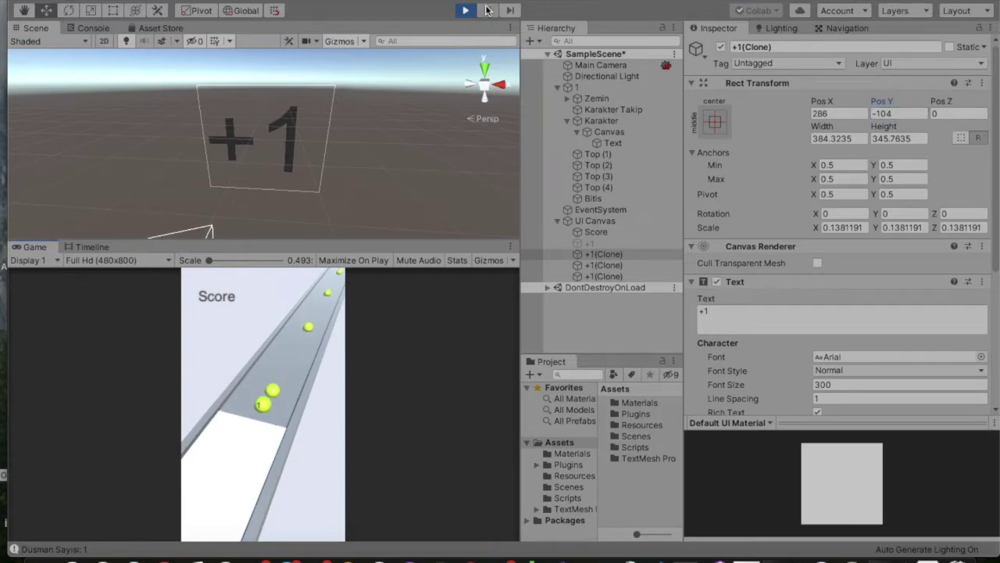
{"action": "left_click", "coordinate": [487, 9]}
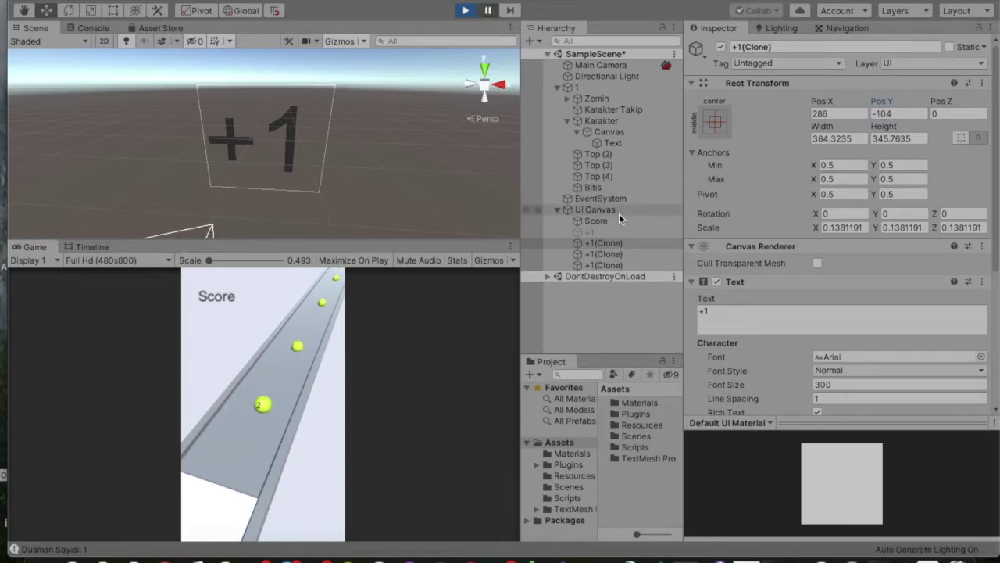
{"action": "left_click", "coordinate": [616, 223]}
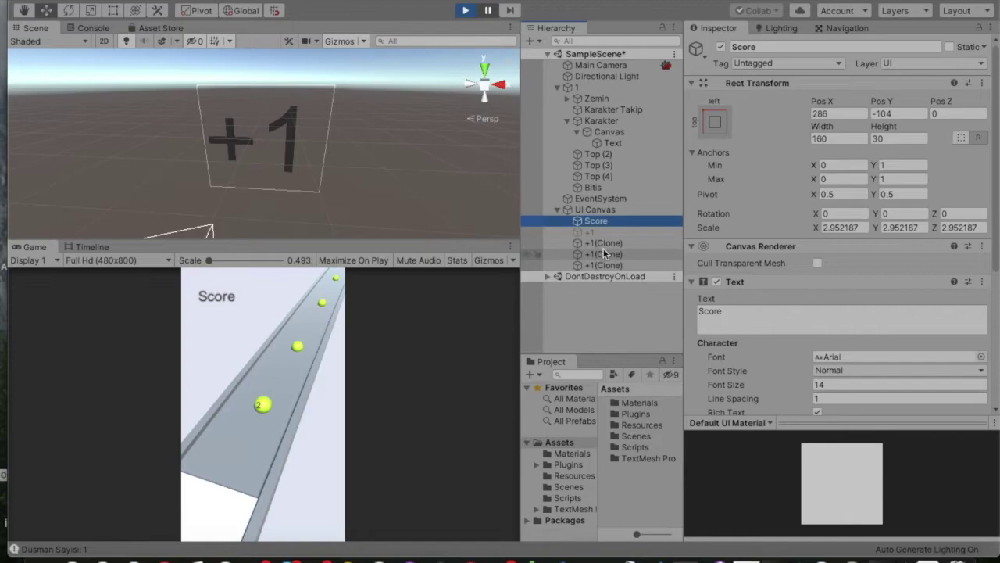
{"action": "left_click", "coordinate": [603, 244]}
{"action": "key", "text": "f"}
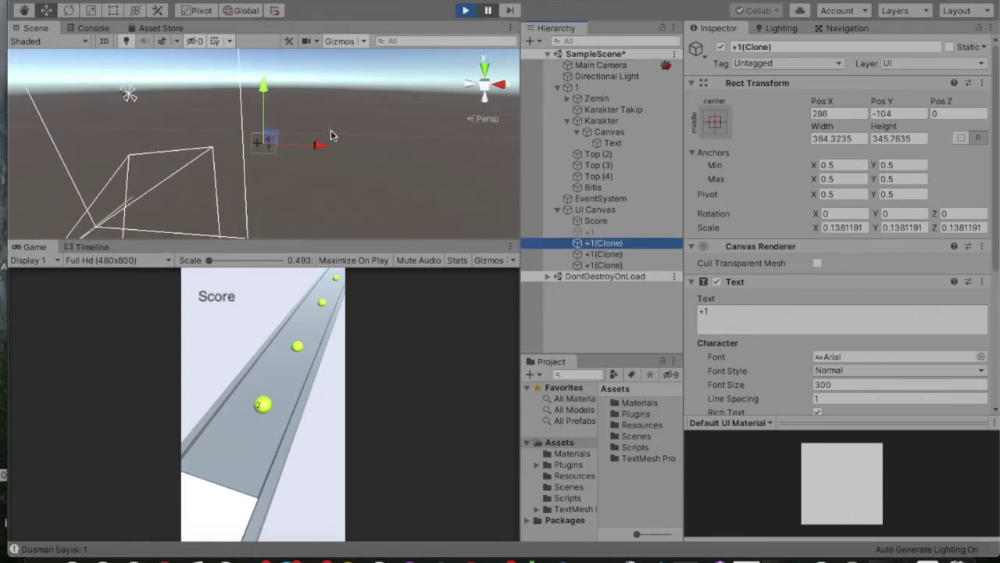
{"action": "left_click", "coordinate": [249, 149]}
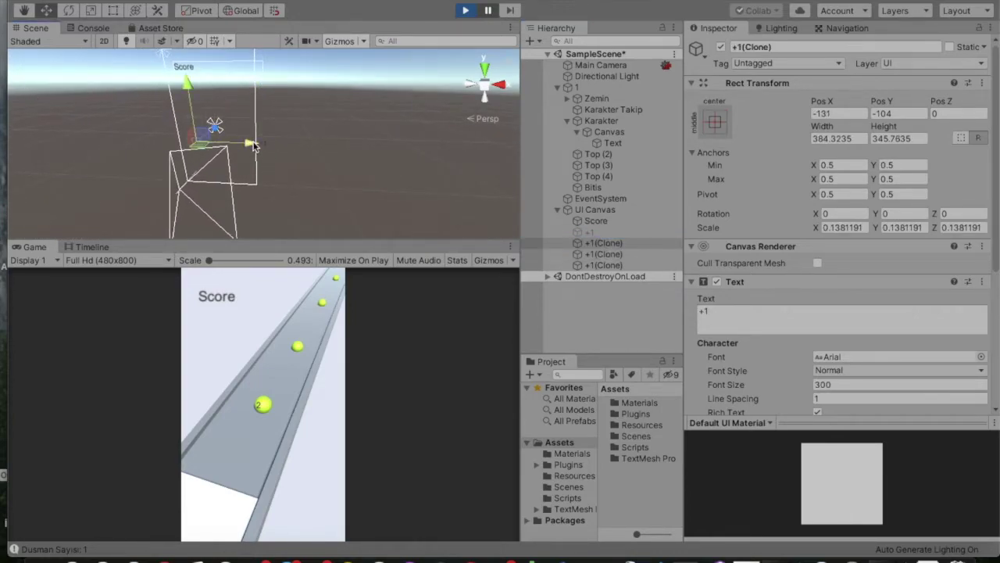
{"action": "left_click_drag", "start_coordinate": [248, 148], "coordinate": [322, 35]}
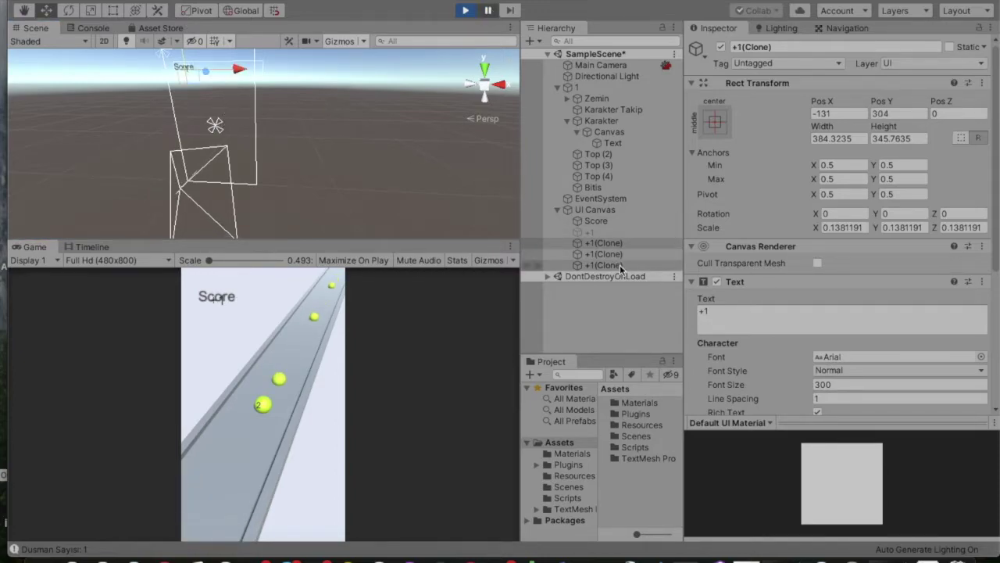
- Stop the test run and go back to KarakterKontrol.cs in Visual Studio
{"action": "double_click", "coordinate": [603, 254]}
{"action": "left_click", "coordinate": [465, 10]}
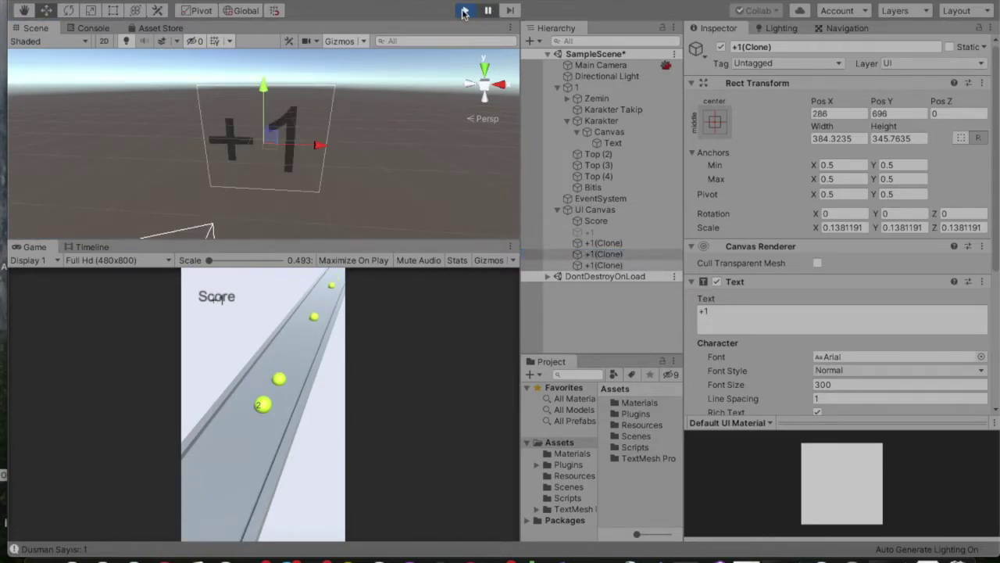
{"action": "left_click", "coordinate": [714, 556]}
{"action": "scroll", "coordinate": [661, 460], "scroll_direction": "down", "scroll_amount": 10}
{"action": "scroll", "coordinate": [661, 460], "scroll_direction": "left", "scroll_amount": 3}
{"action": "scroll", "coordinate": [661, 460], "scroll_direction": "up", "scroll_amount": 1}
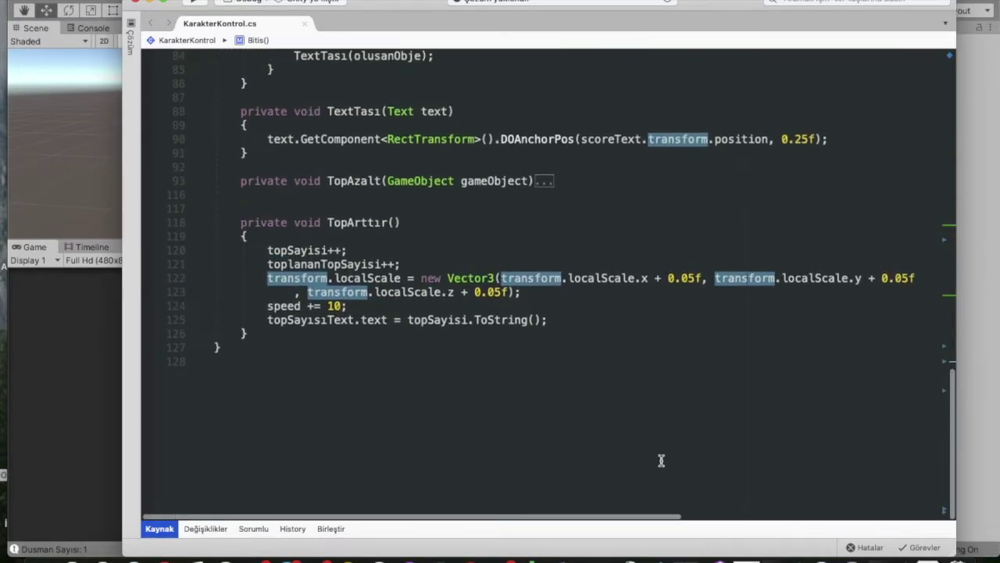
{"action": "scroll", "coordinate": [661, 460], "scroll_direction": "up", "scroll_amount": 1}
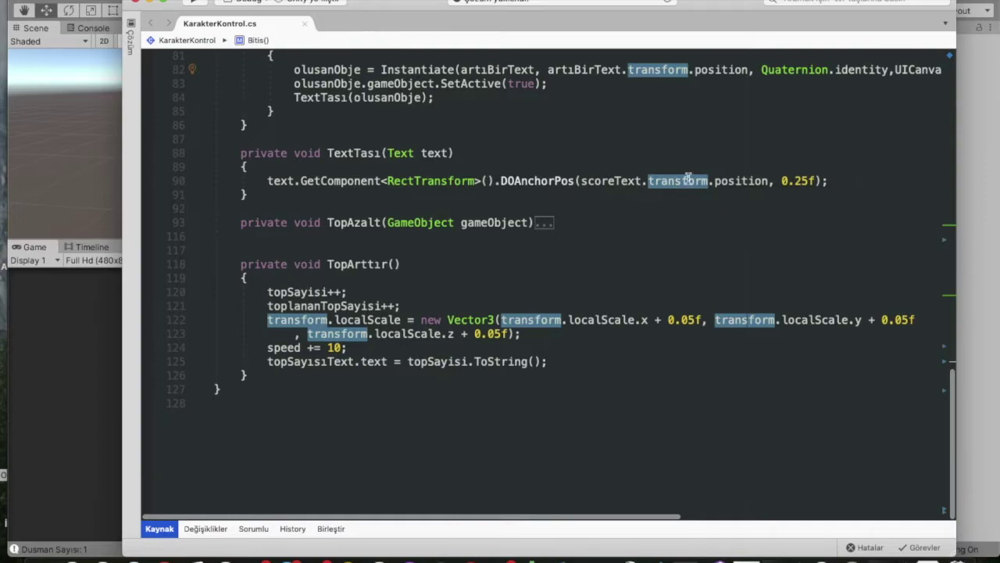
{"action": "scroll", "coordinate": [728, 187], "scroll_direction": "up", "scroll_amount": 1}
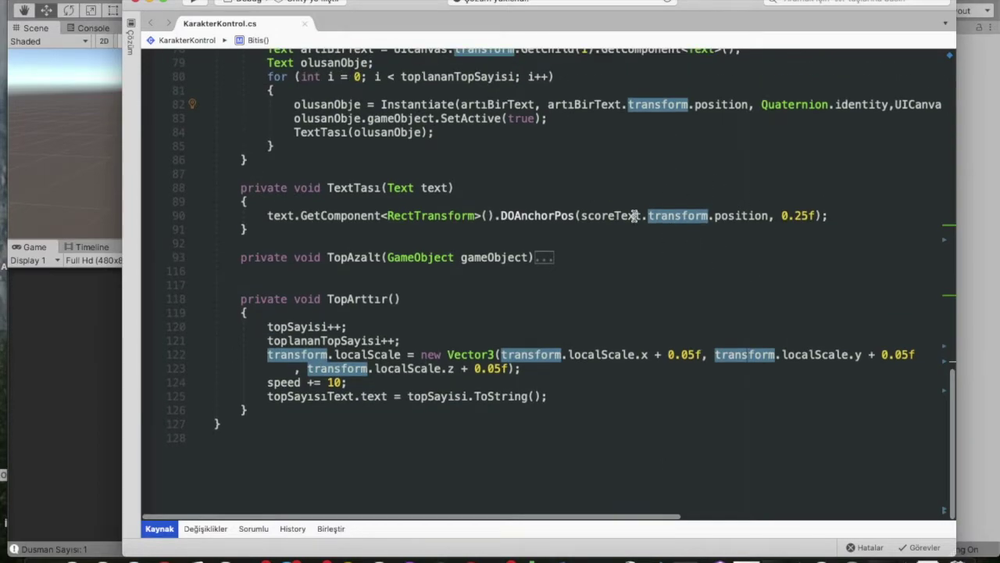
{"action": "left_click", "coordinate": [744, 217]}
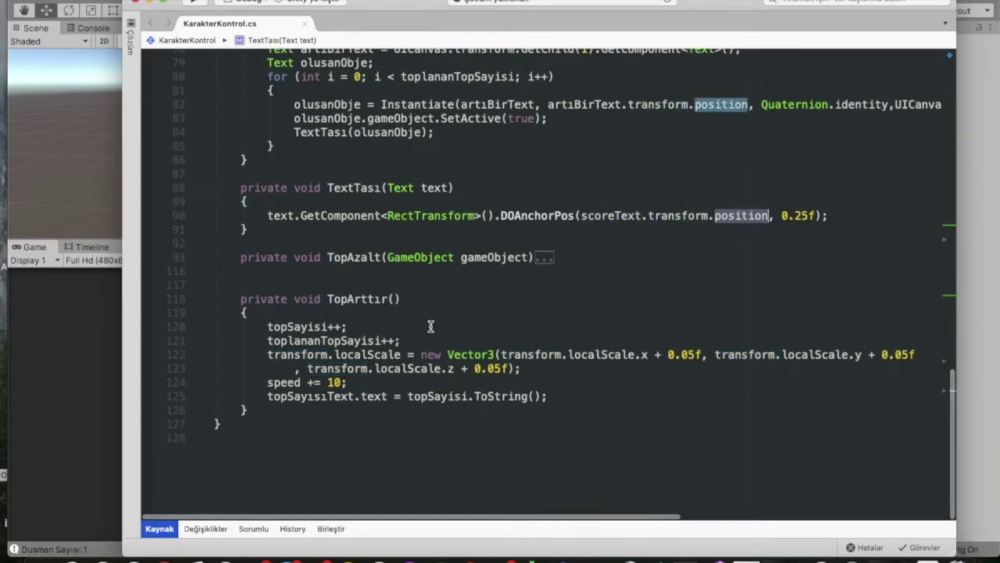
{"action": "key", "text": "super+Tab"}
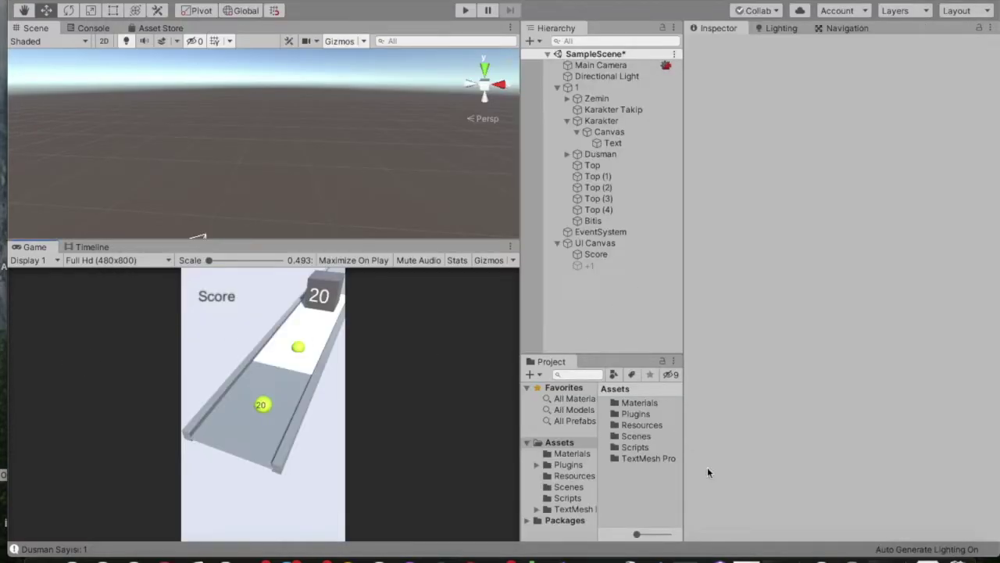
{"action": "left_click", "coordinate": [597, 255]}
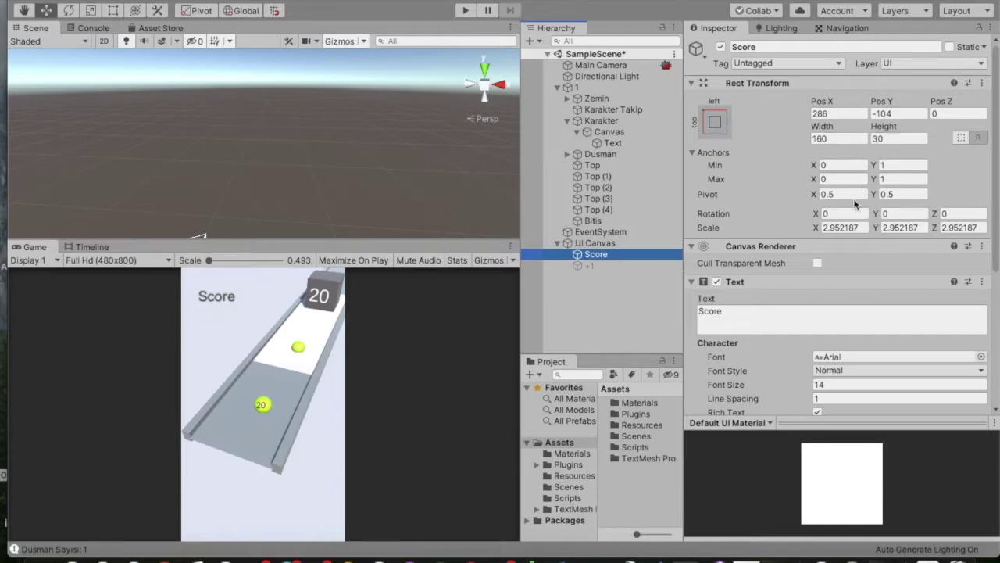
{"action": "left_click", "coordinate": [775, 547]}
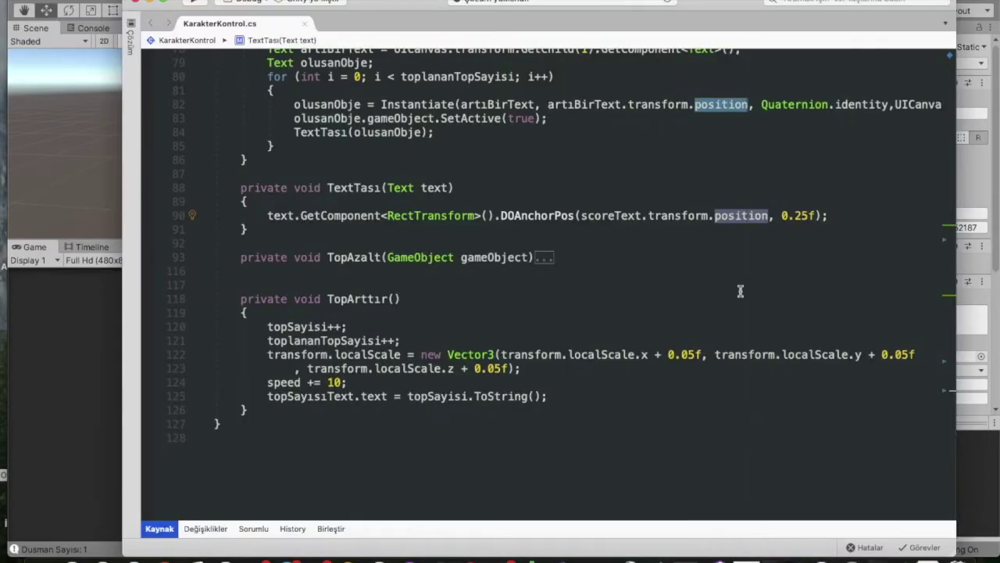
- Replace the DOAnchorPos target scoreText.transform.position with new Vector3(286,-104,0) on line 90
{"action": "left_click_drag", "start_coordinate": [768, 216], "coordinate": [583, 220]}
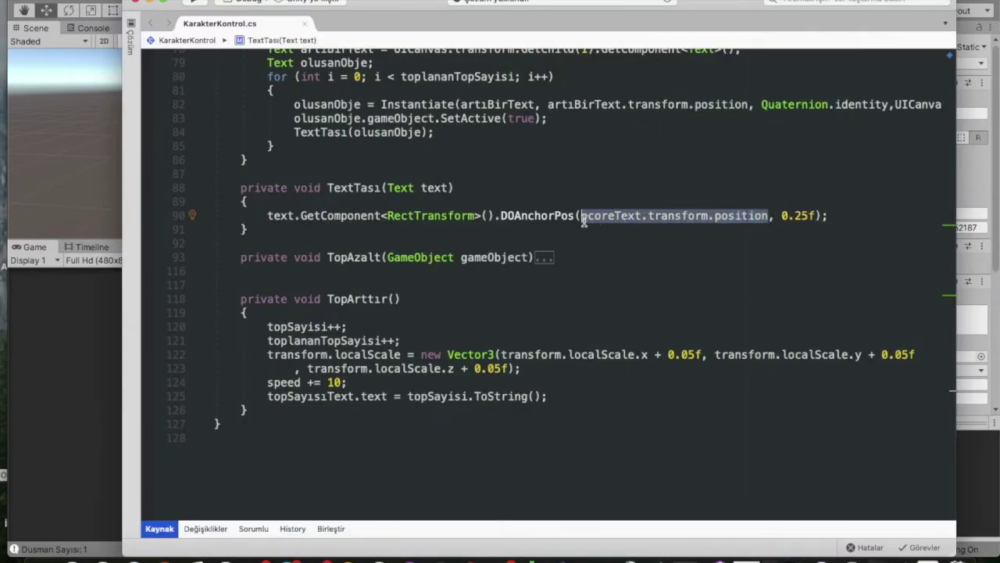
{"action": "type", "text": "new vv"}
{"action": "key", "text": "BackSpace"}
{"action": "key", "text": "BackSpace"}
{"action": "type", "text": "vec"}
{"action": "key", "text": "Return"}
{"action": "key", "text": "BackSpace"}
{"action": "type", "text": "ector3("}
{"action": "type", "text": "2"}
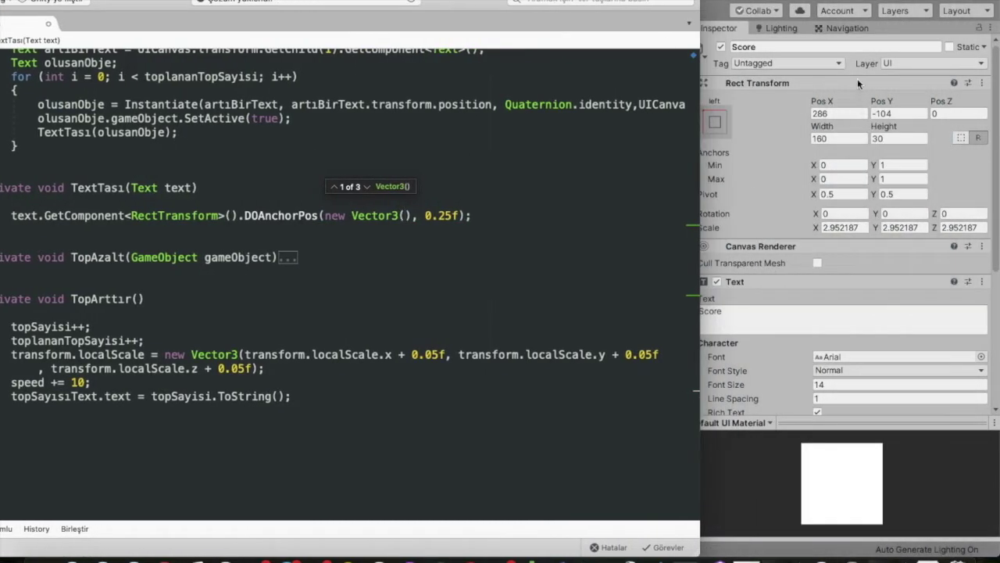
{"action": "type", "text": "86,-104,"}
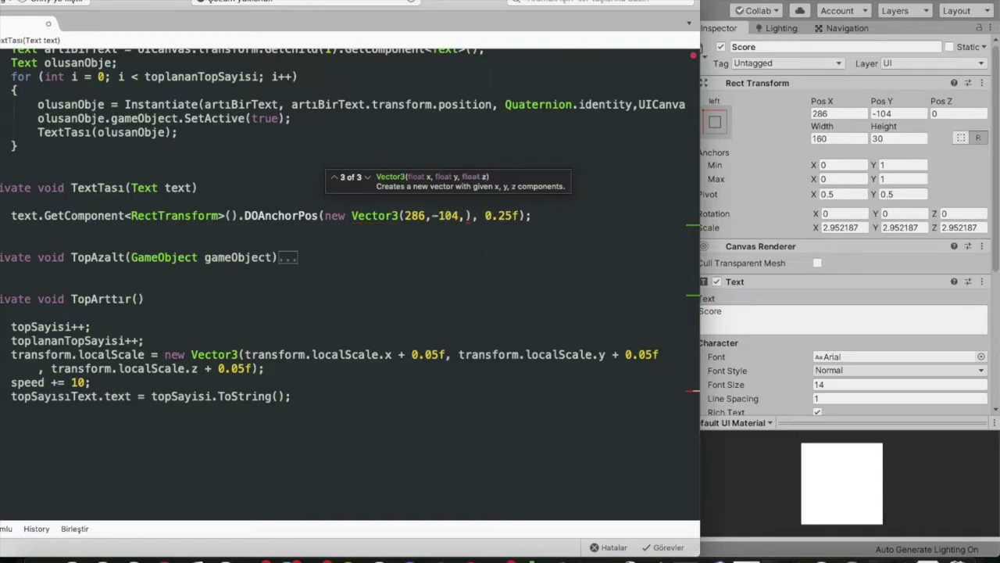
{"action": "type", "text": "0"}
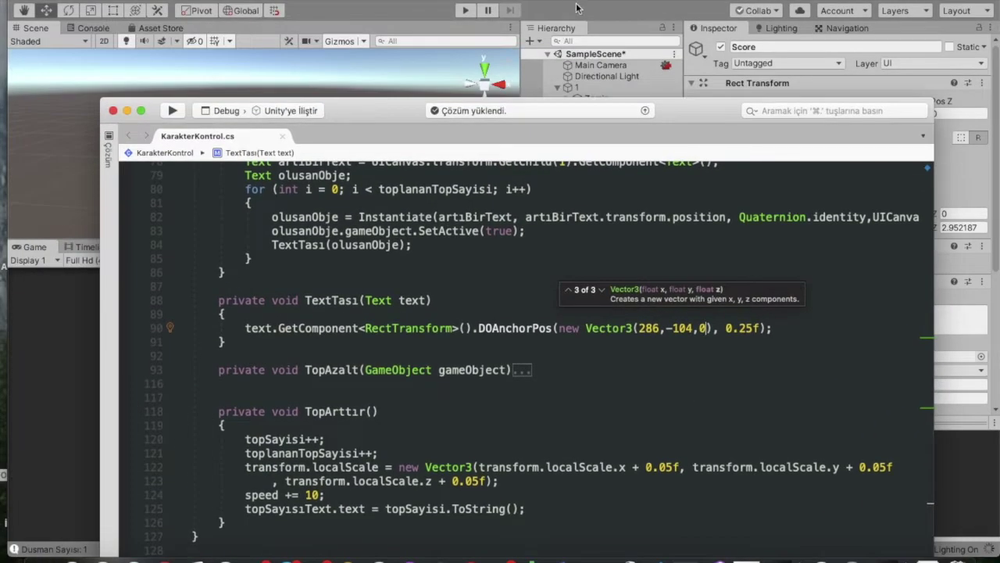
{"action": "left_click", "coordinate": [577, 7]}
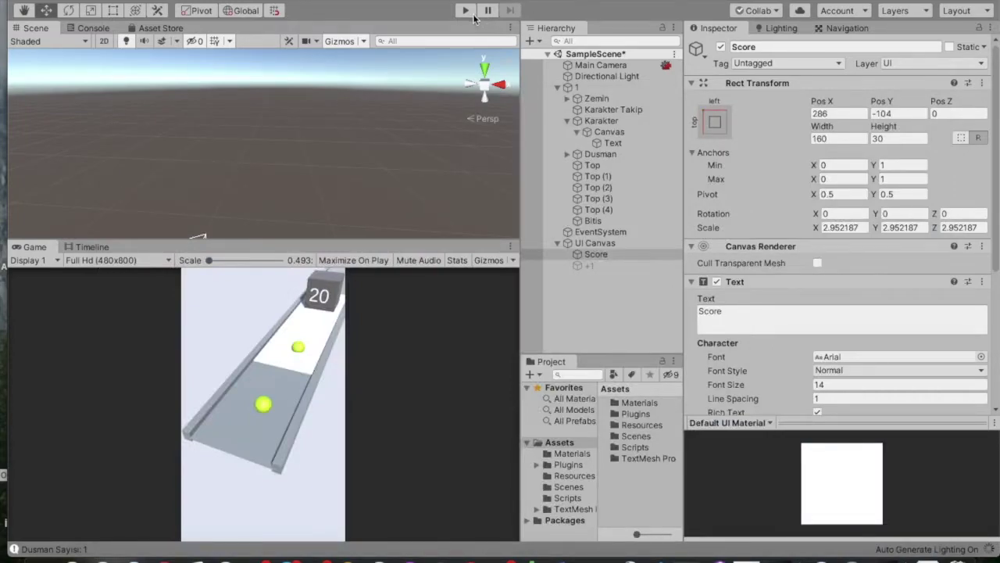
- Play-test, compare each +1 clone's position with the Score text, then stop the game
{"action": "left_click", "coordinate": [467, 13]}
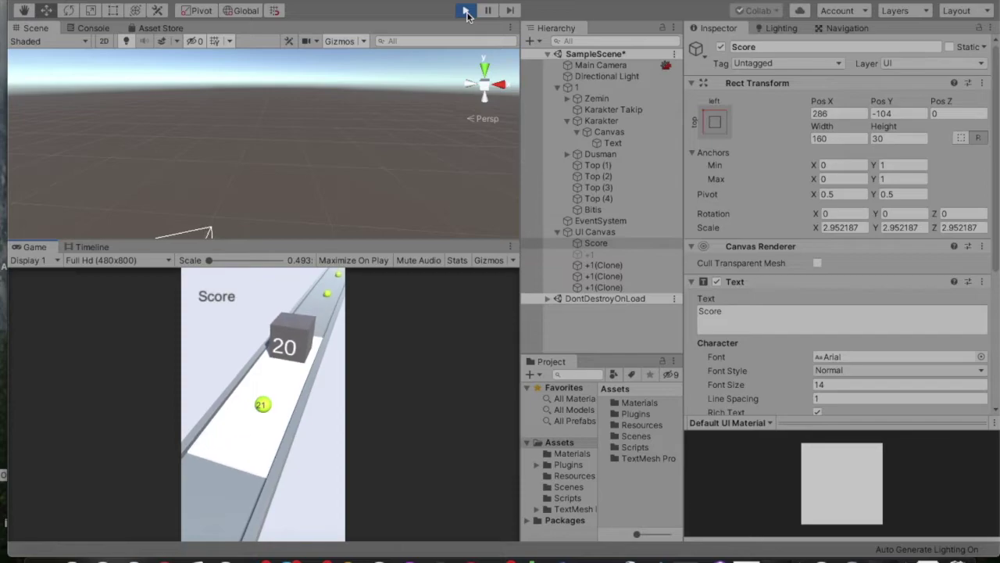
{"action": "left_click", "coordinate": [622, 275]}
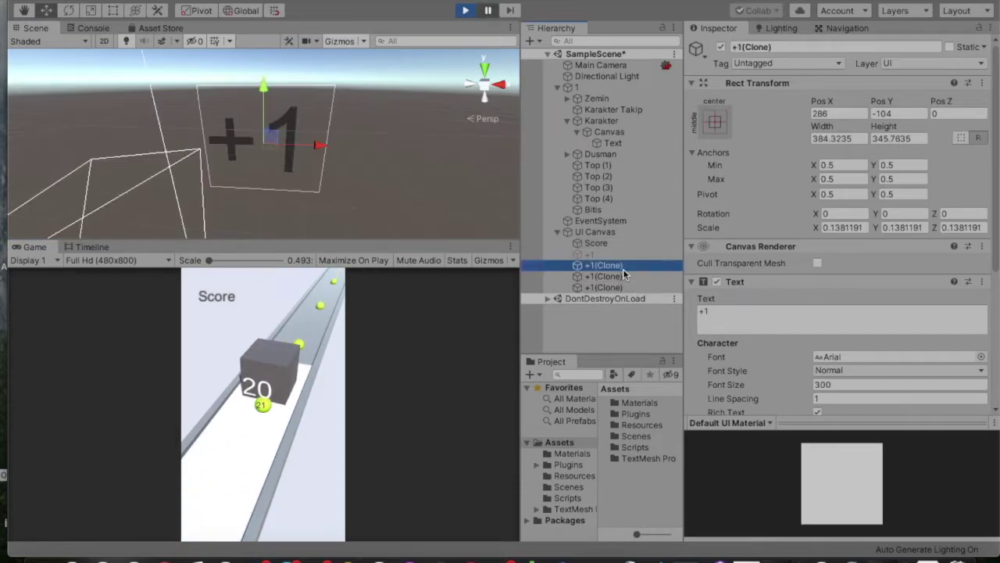
{"action": "left_click", "coordinate": [618, 245]}
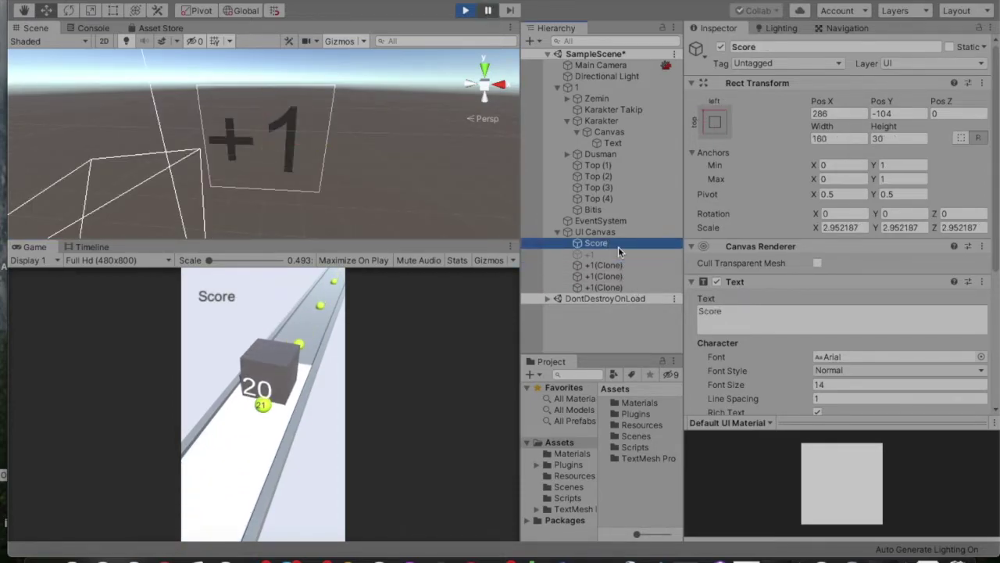
{"action": "left_click", "coordinate": [613, 287]}
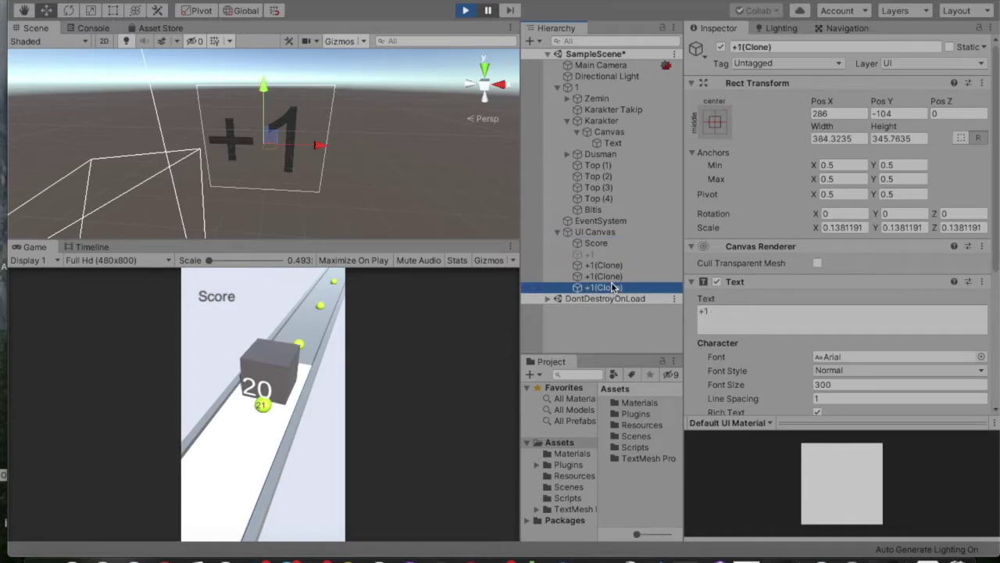
{"action": "left_click", "coordinate": [625, 244]}
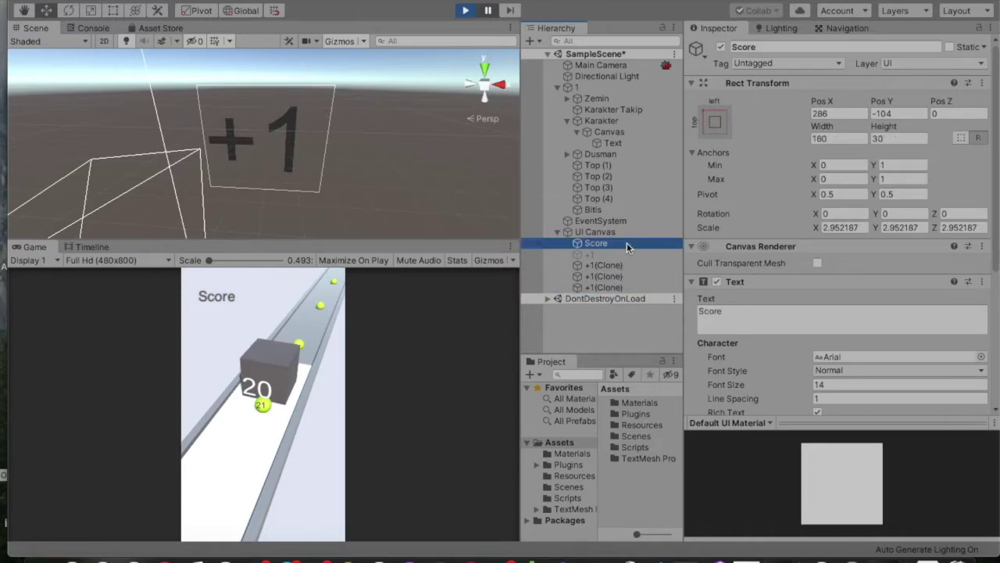
{"action": "left_click", "coordinate": [612, 275]}
{"action": "left_click", "coordinate": [612, 275]}
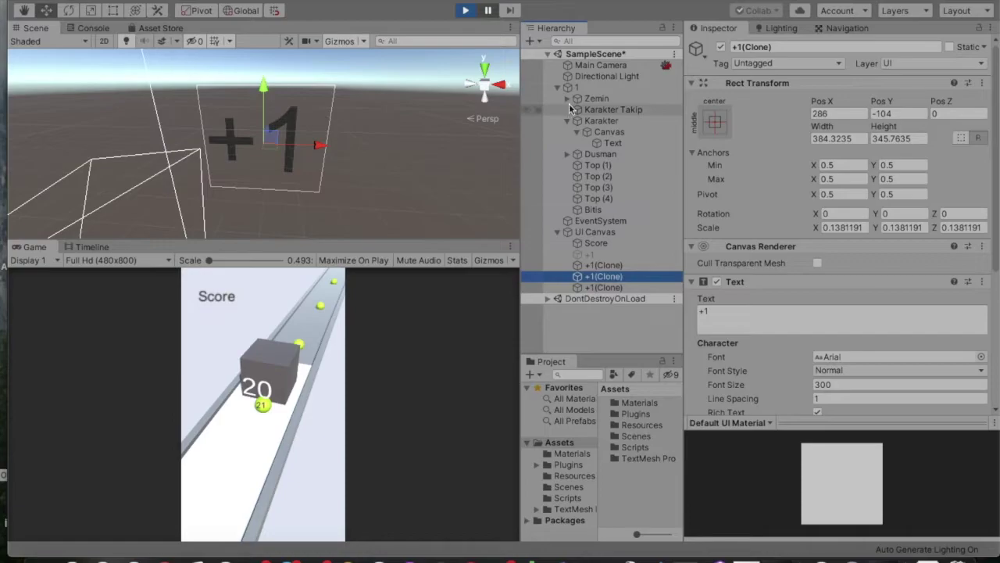
{"action": "left_click", "coordinate": [465, 12]}
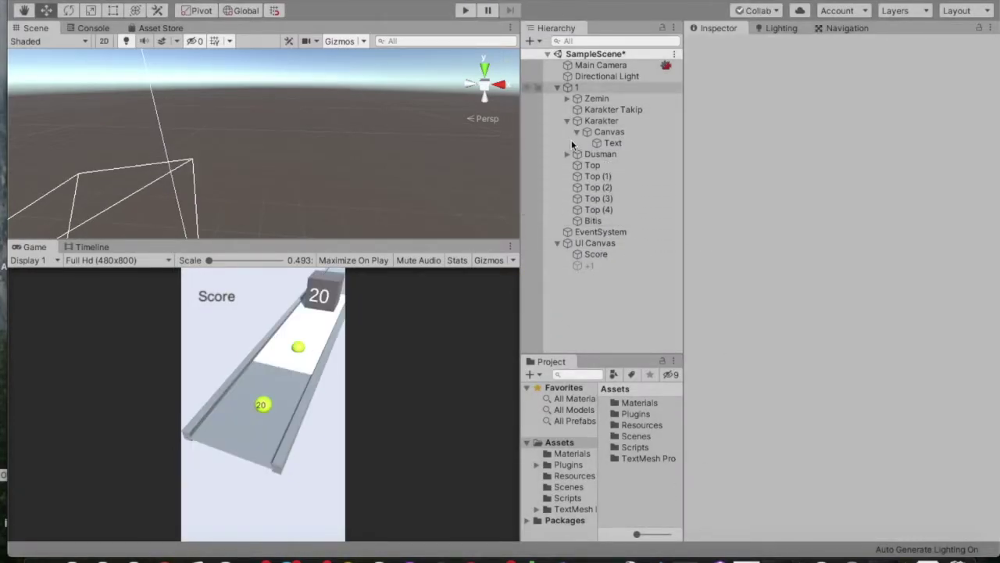
{"action": "left_click", "coordinate": [600, 121]}
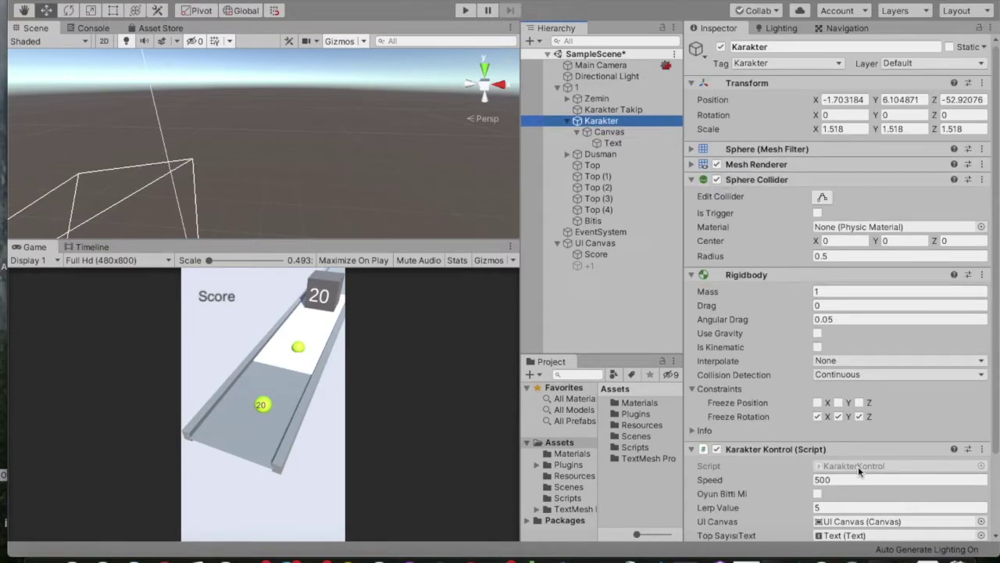
- Inspect and frame the Score label at (286, -104), then play and pause once +1 clones spawn
{"action": "left_click", "coordinate": [858, 465]}
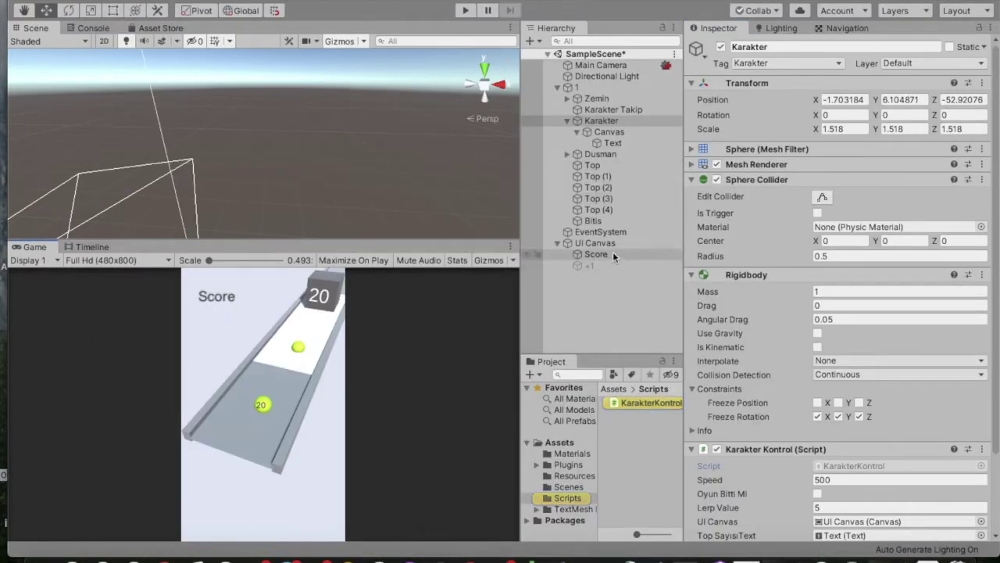
{"action": "left_click", "coordinate": [595, 255]}
{"action": "double_click", "coordinate": [604, 255]}
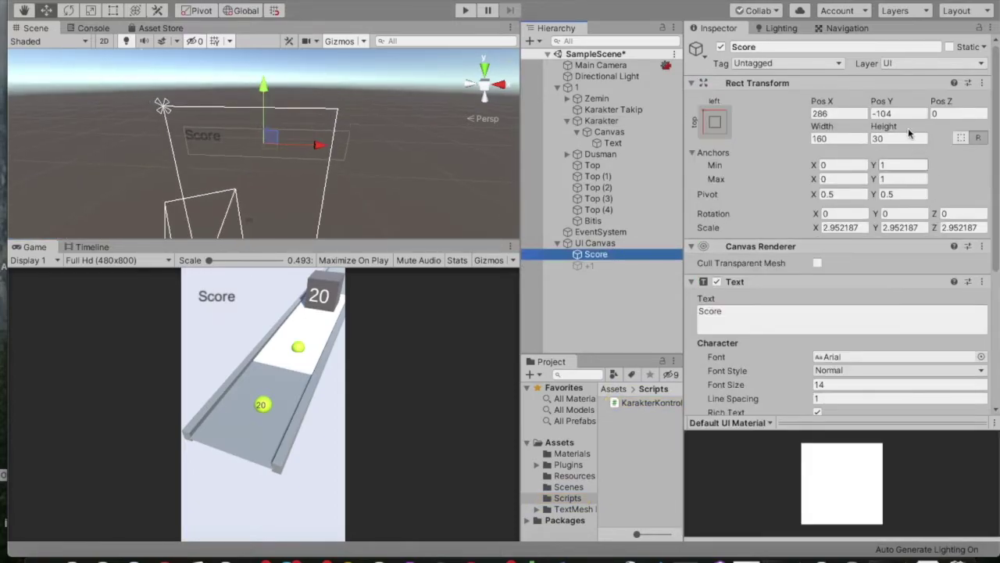
{"action": "left_click", "coordinate": [463, 11]}
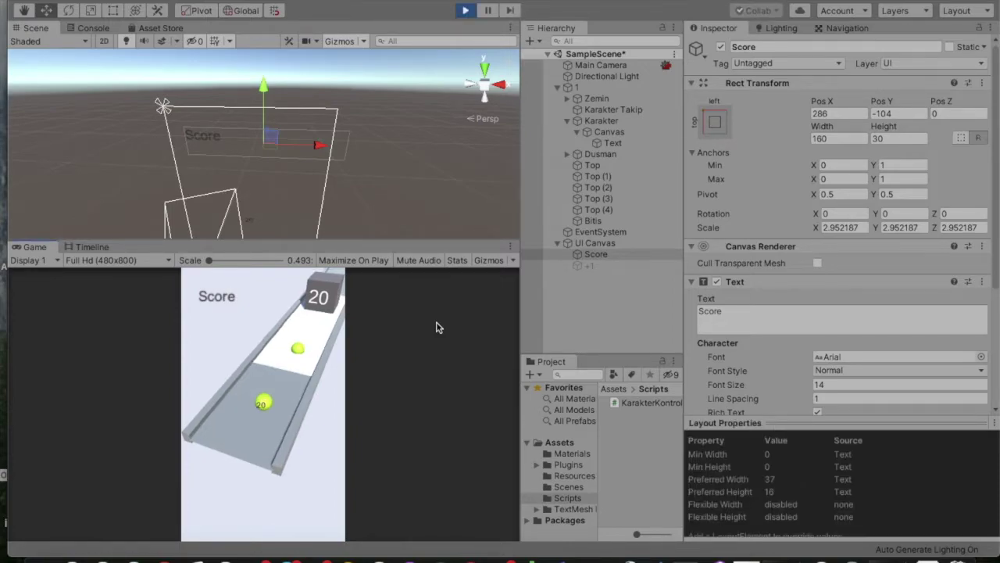
{"action": "left_click", "coordinate": [486, 11]}
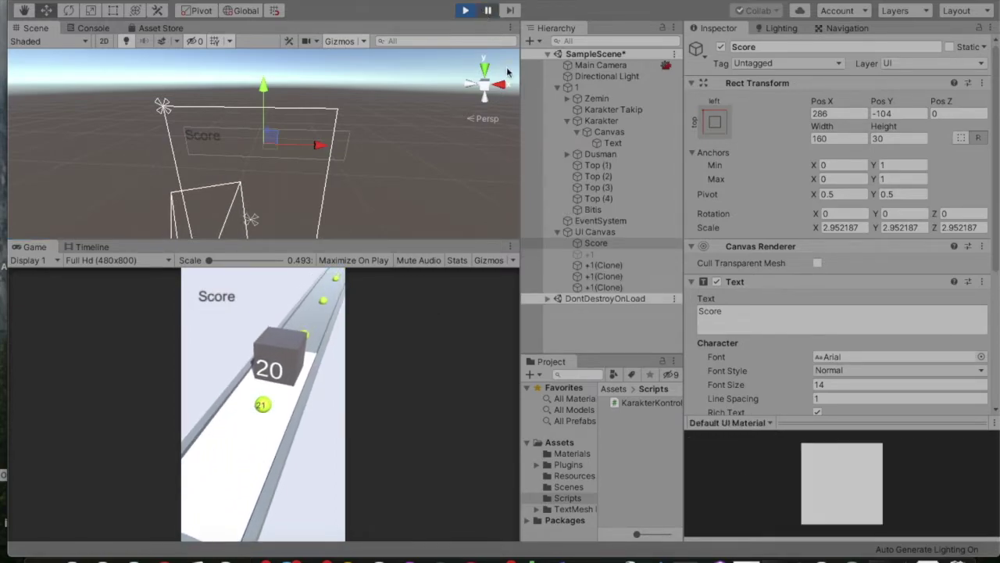
- Drag the paused +1 clones in the Scene view left and up onto the Score label
{"action": "double_click", "coordinate": [651, 264]}
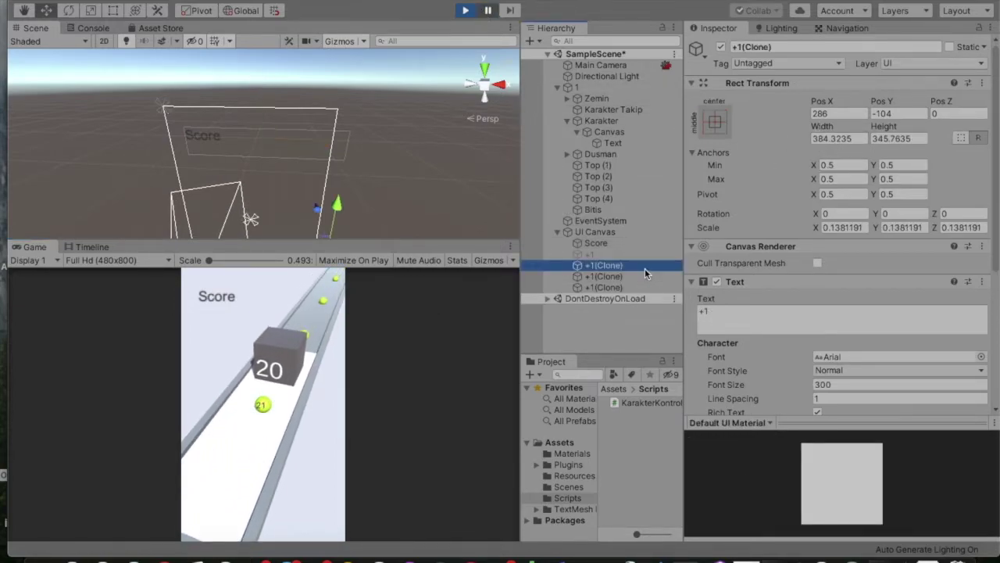
{"action": "scroll", "coordinate": [400, 174], "scroll_direction": "down", "scroll_amount": 4}
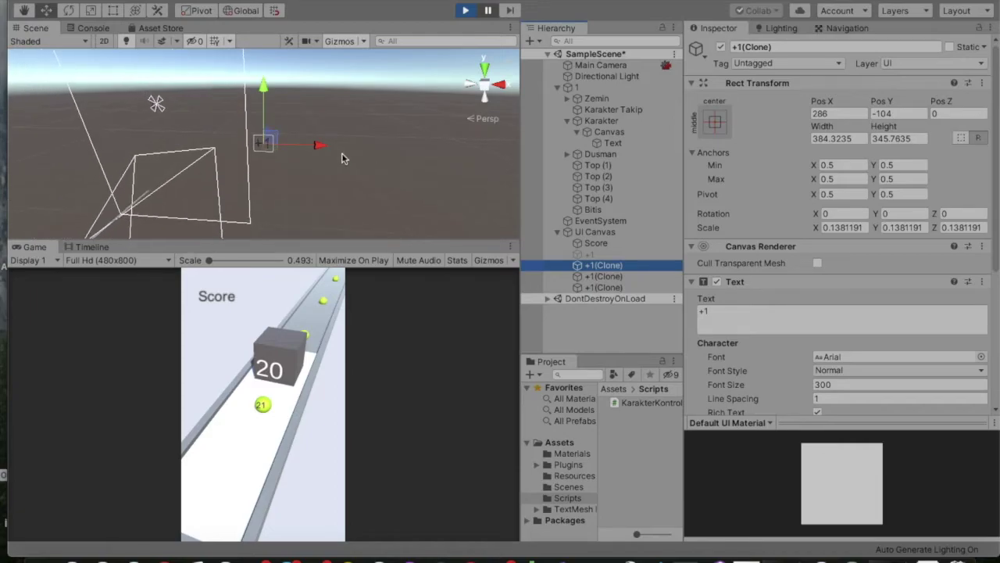
{"action": "left_click_drag", "start_coordinate": [314, 145], "coordinate": [200, 142]}
{"action": "double_click", "coordinate": [613, 265]}
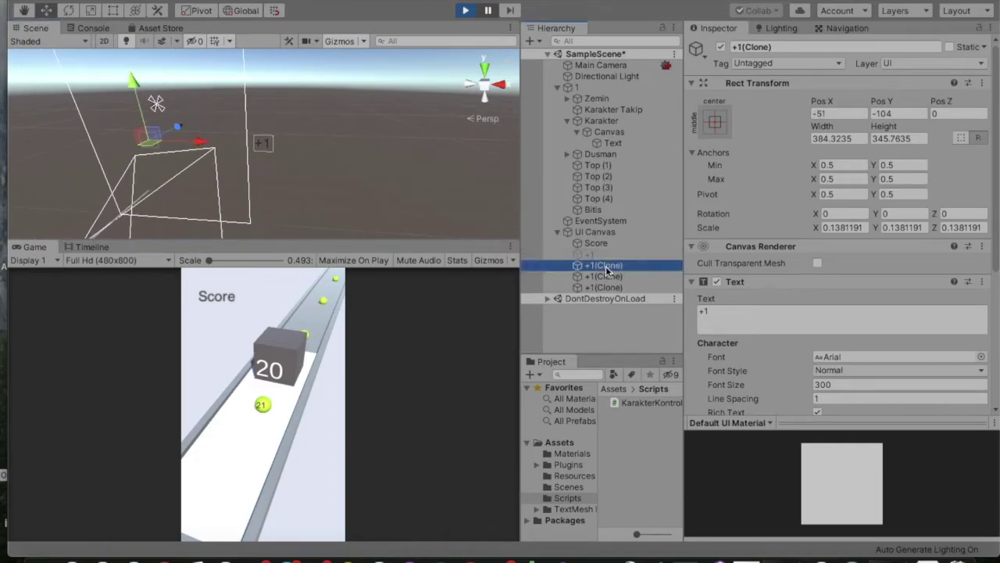
{"action": "left_click_drag", "start_coordinate": [328, 147], "coordinate": [293, 154]}
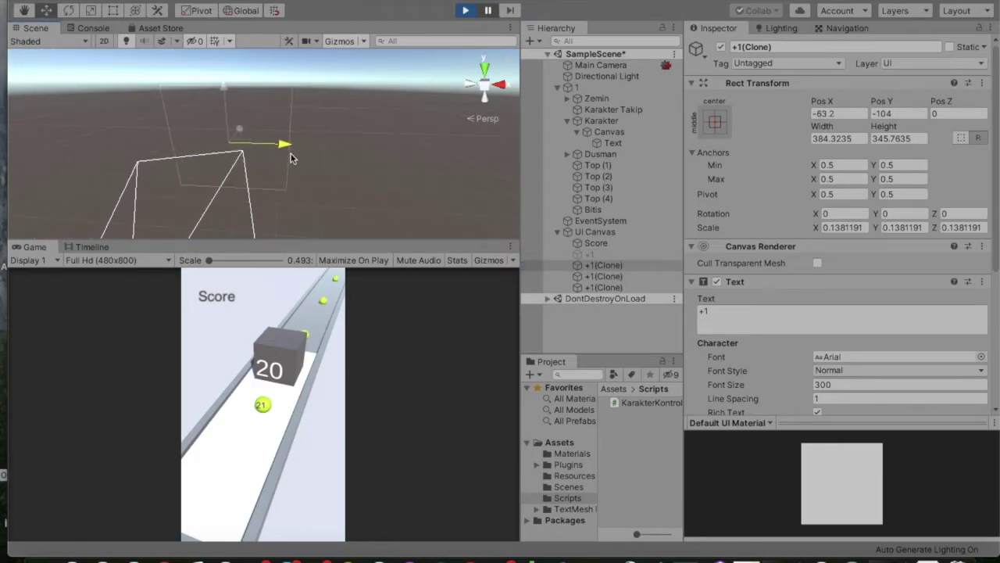
{"action": "scroll", "coordinate": [301, 148], "scroll_direction": "up", "scroll_amount": 5}
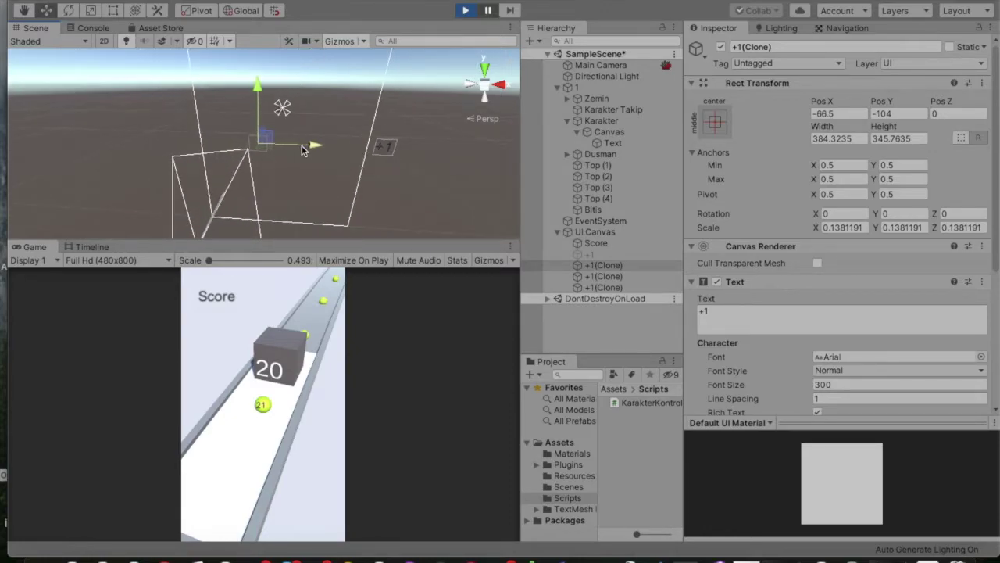
{"action": "left_click", "coordinate": [605, 287]}
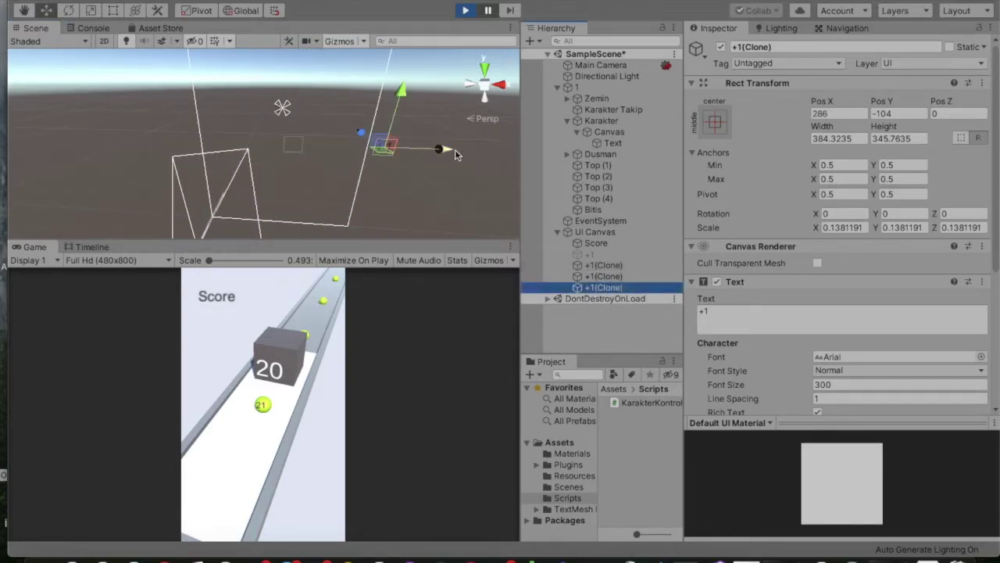
{"action": "left_click_drag", "start_coordinate": [455, 154], "coordinate": [286, 169]}
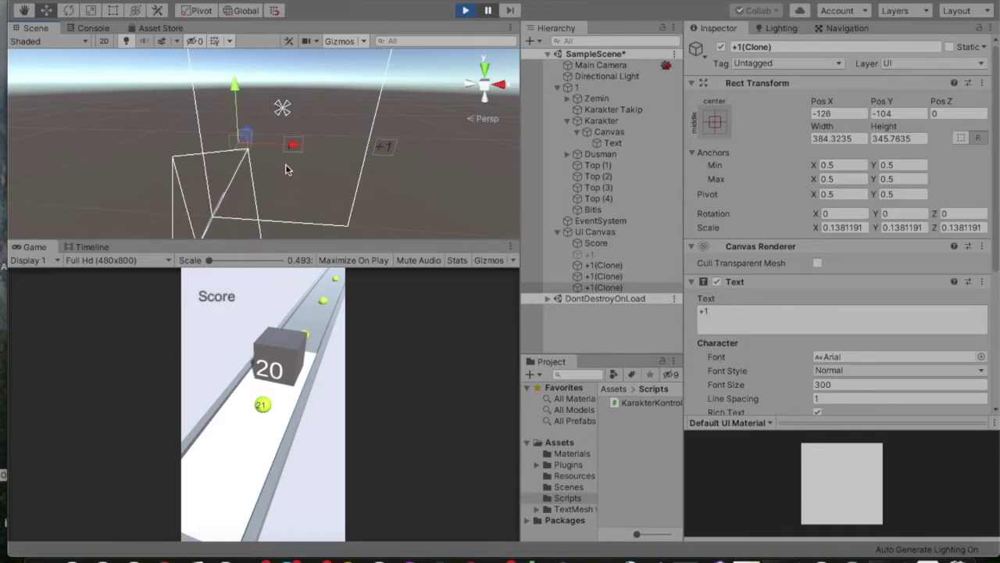
{"action": "left_click_drag", "start_coordinate": [286, 168], "coordinate": [256, 31]}
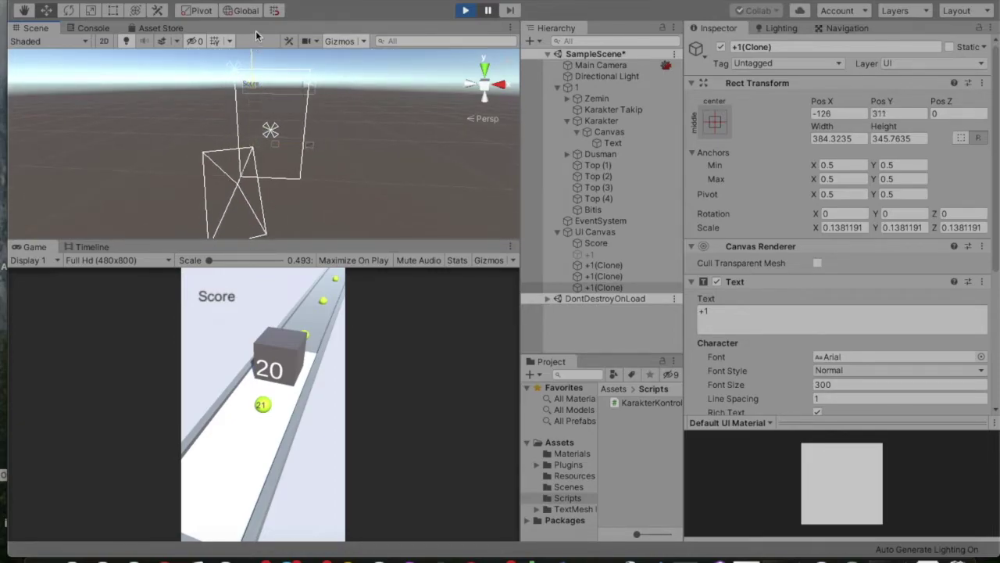
{"action": "left_click", "coordinate": [488, 11]}
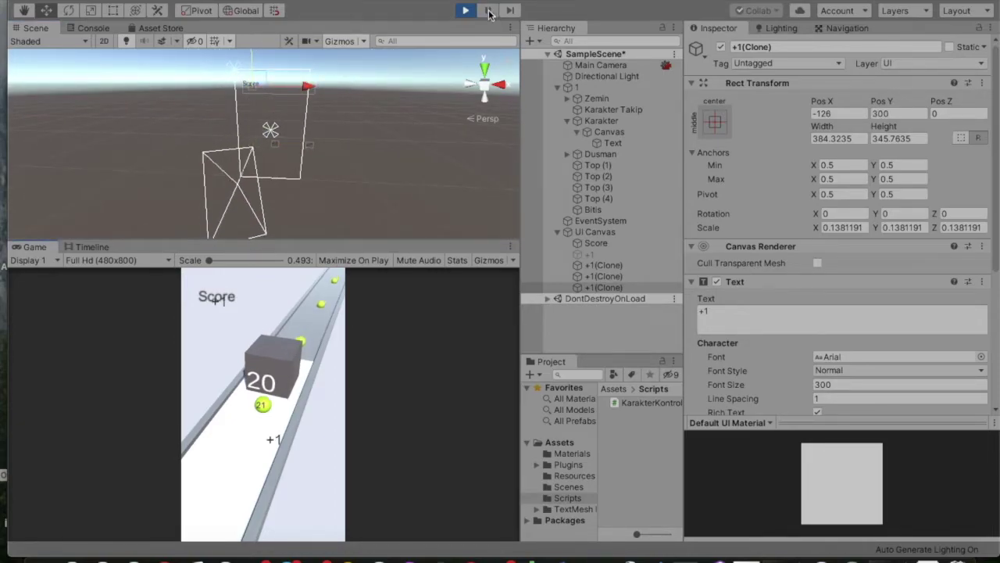
- Compare the moved +1 clone with Score and read its position, about Pos X -126, Pos Y 300
{"action": "left_click", "coordinate": [622, 289]}
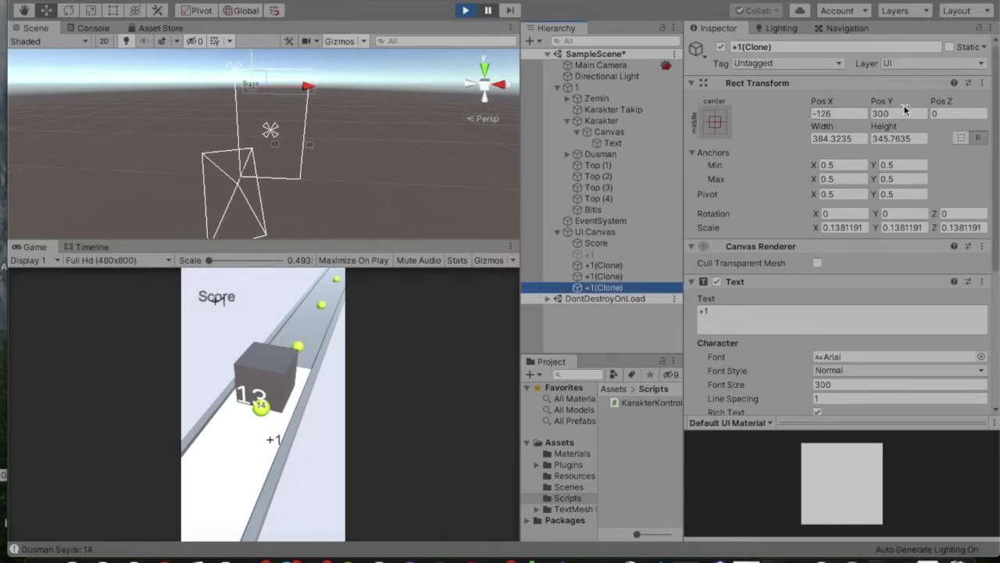
{"action": "left_click", "coordinate": [648, 254]}
{"action": "left_click", "coordinate": [648, 243]}
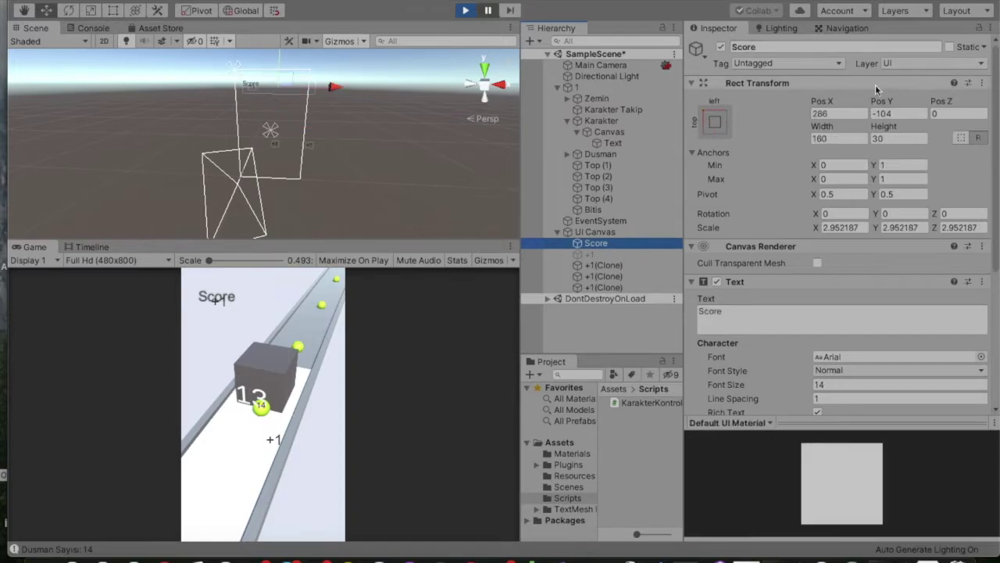
{"action": "left_click", "coordinate": [595, 287]}
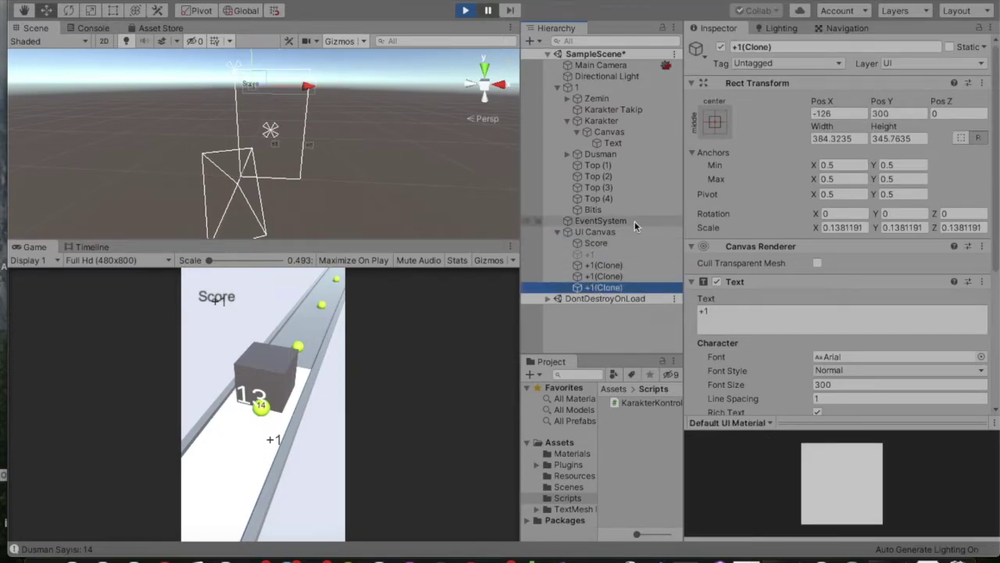
{"action": "mouse_move", "coordinate": [718, 193]}
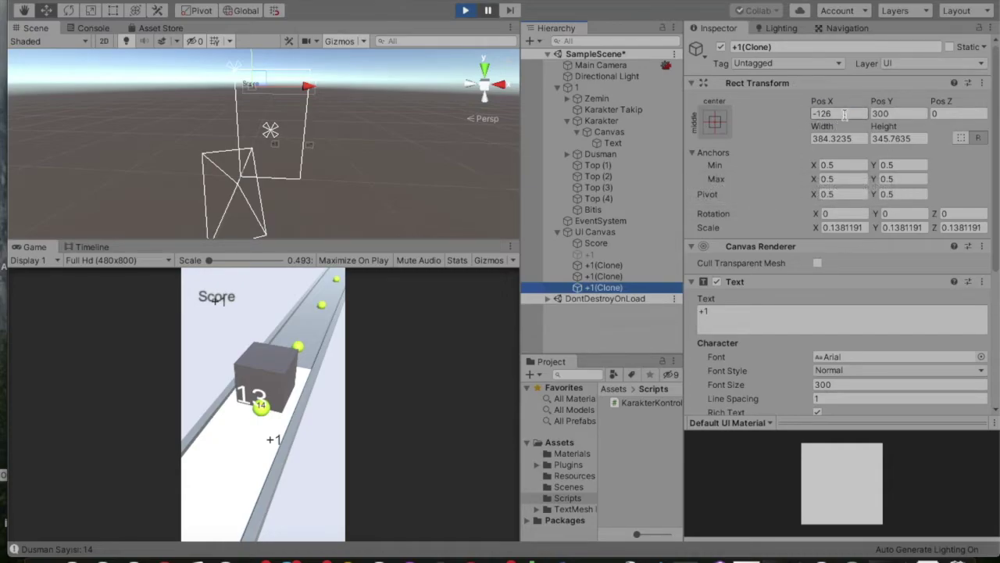
{"action": "left_click", "coordinate": [844, 114]}
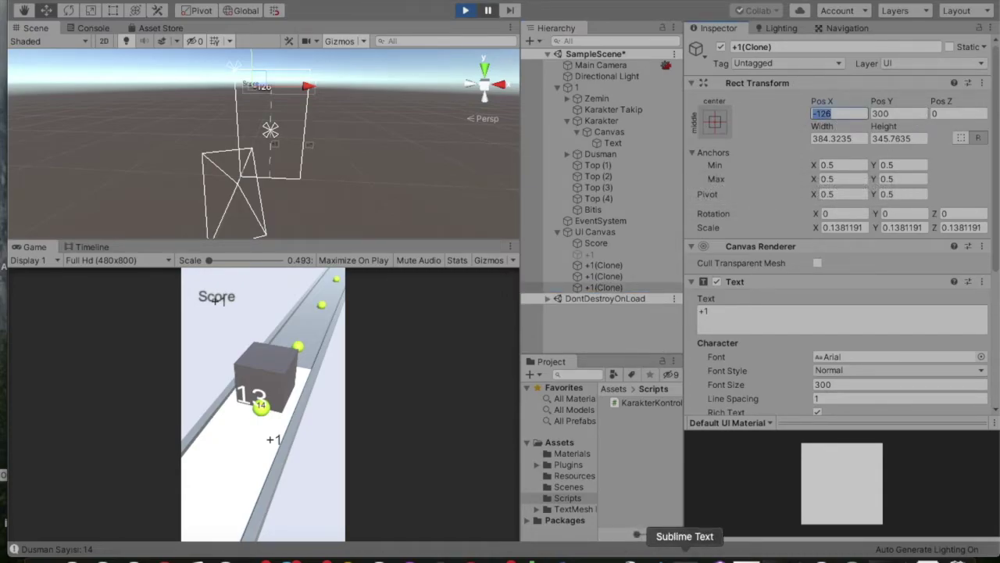
{"action": "left_click", "coordinate": [938, 558]}
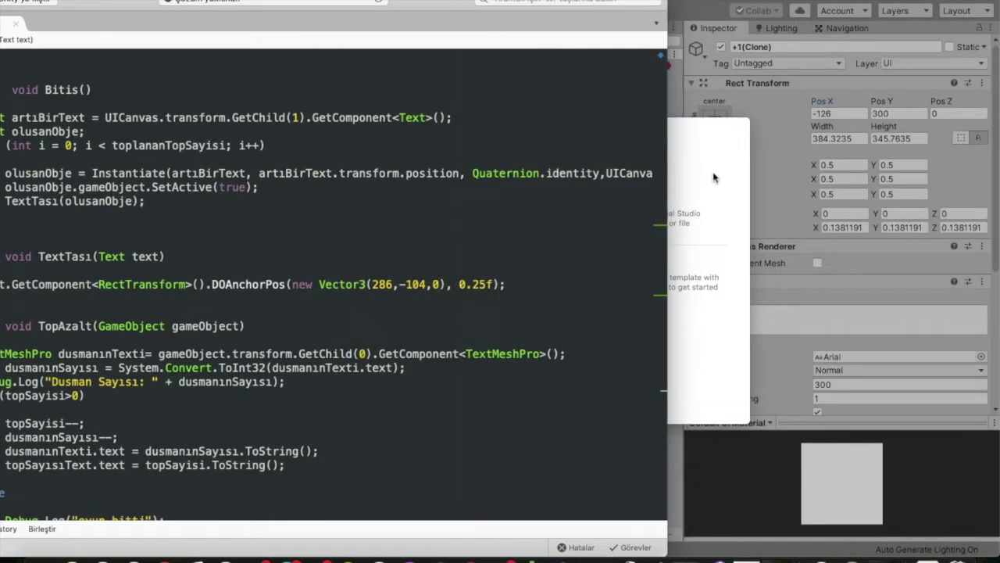
- Change the DOAnchorPos target to new Vector3(-126,300,0) and bring Unity back to the front
{"action": "left_click", "coordinate": [395, 284]}
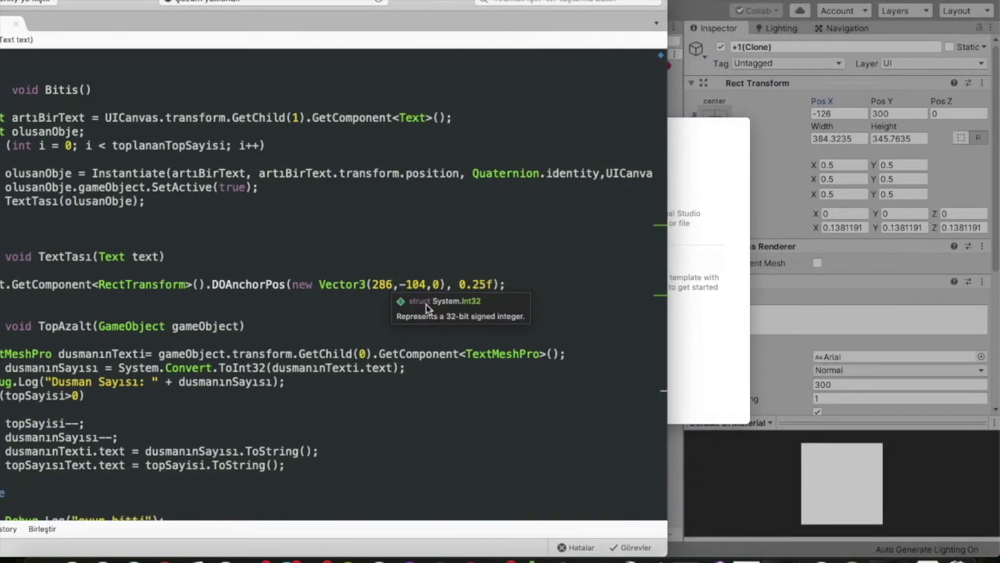
{"action": "key", "text": "BackSpace"}
{"action": "key", "text": "BackSpace"}
{"action": "key", "text": "BackSpace"}
{"action": "type", "text": "-126"}
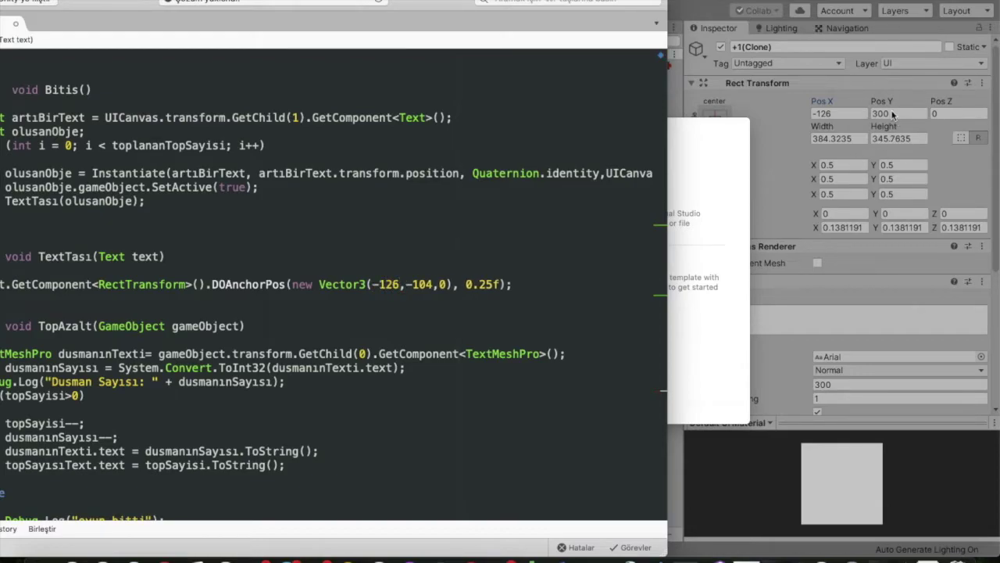
{"action": "left_click_drag", "start_coordinate": [435, 285], "coordinate": [405, 287]}
{"action": "type", "text": "300"}
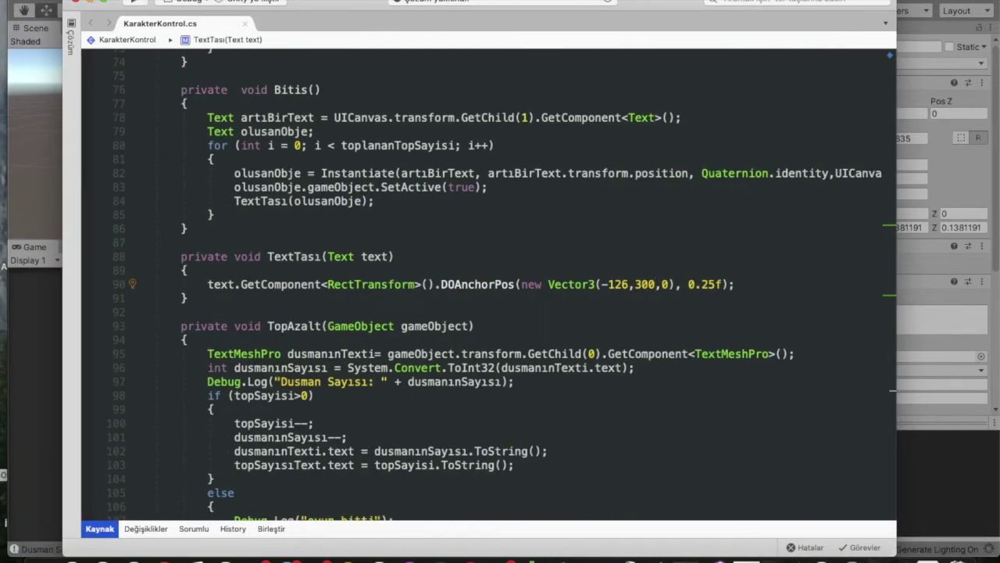
{"action": "left_click", "coordinate": [91, 8]}
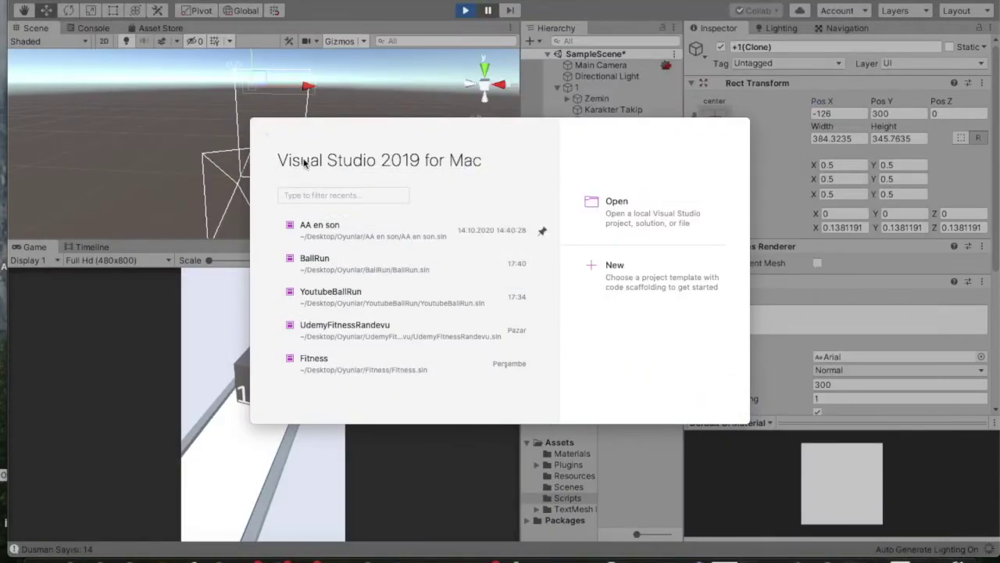
{"action": "left_click", "coordinate": [555, 28]}
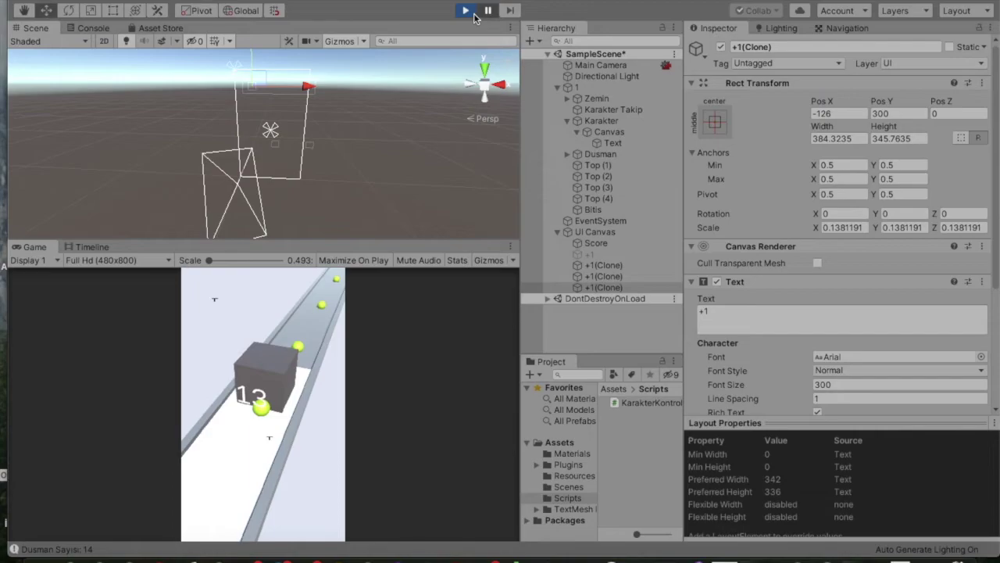
- Stop the running game and glance at the KarakterKontrol script before returning to Unity
{"action": "left_click", "coordinate": [465, 10]}
{"action": "left_click", "coordinate": [695, 557]}
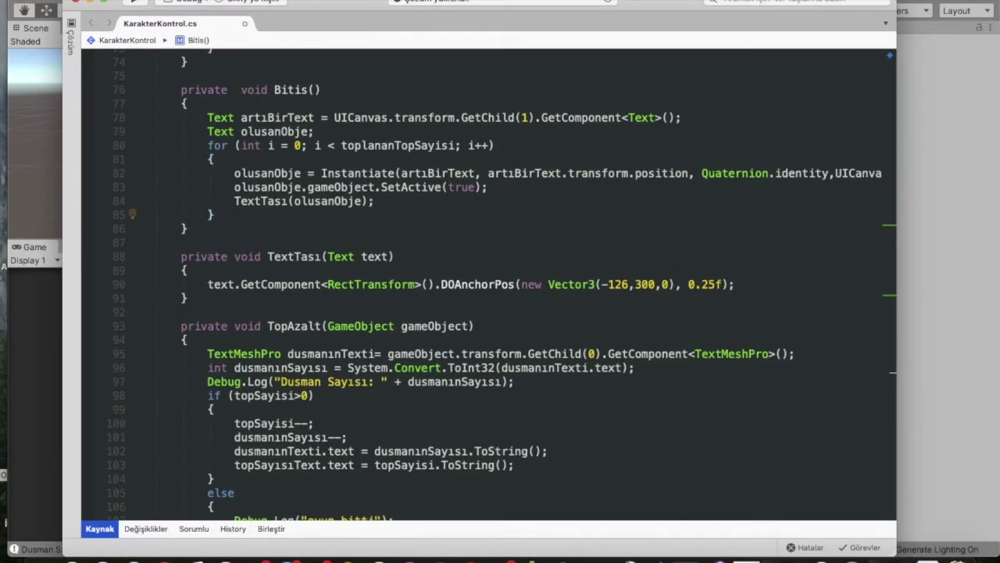
{"action": "left_click", "coordinate": [25, 333]}
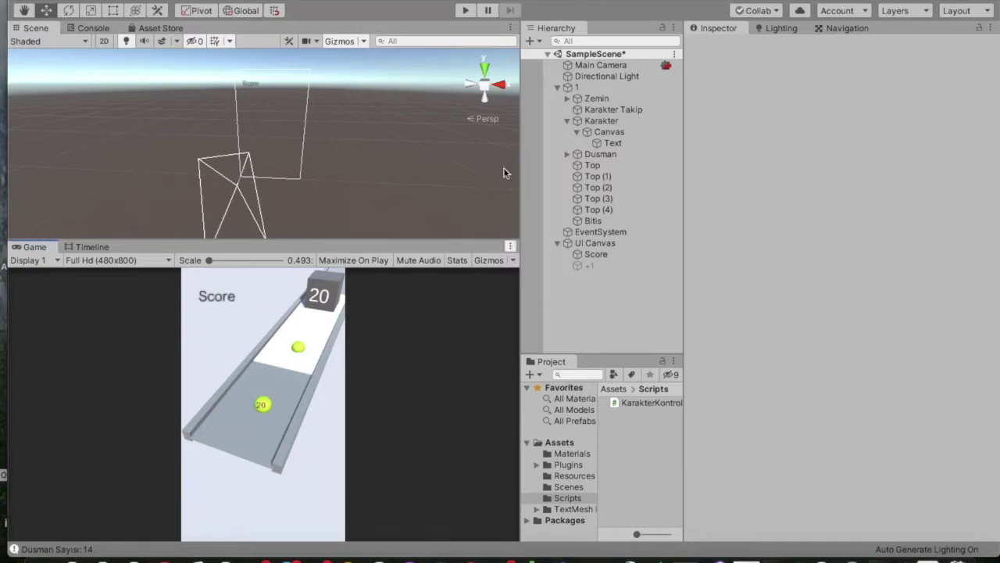
- Play and pause at the finish to check the +1 clones reach -126, 300, then stop
{"action": "left_click", "coordinate": [466, 11]}
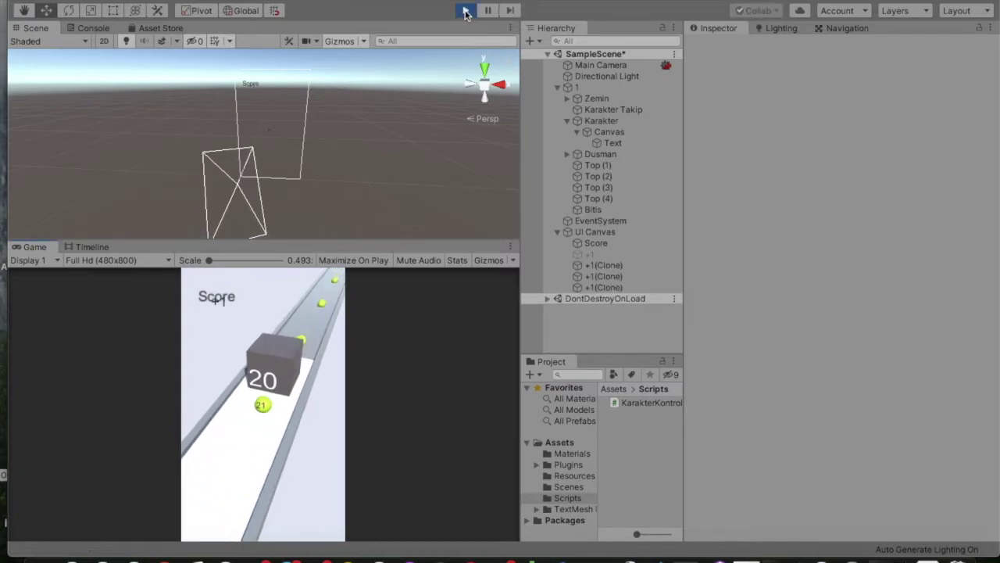
{"action": "left_click", "coordinate": [487, 10]}
{"action": "left_click", "coordinate": [625, 290]}
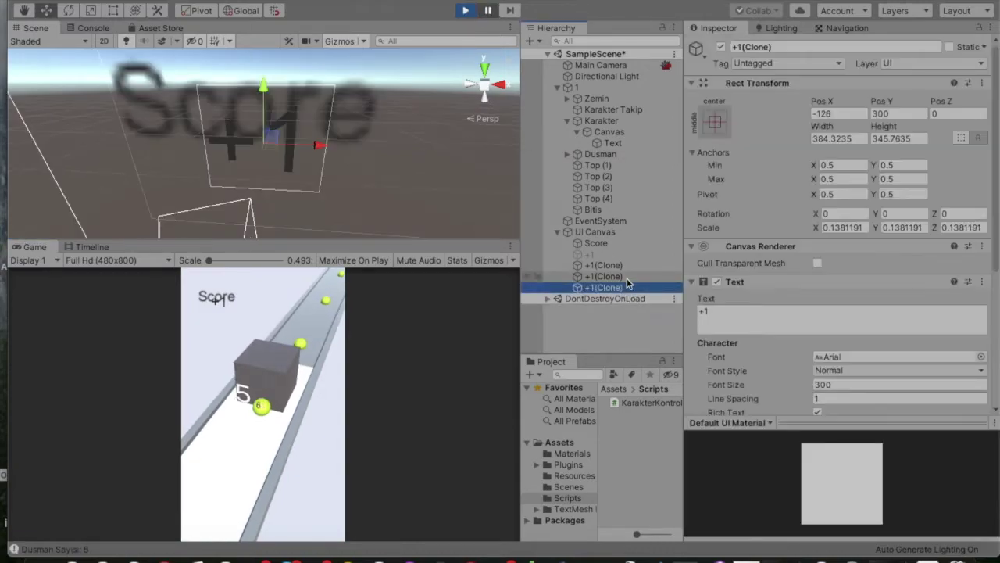
{"action": "left_click", "coordinate": [626, 277]}
{"action": "left_click", "coordinate": [631, 266]}
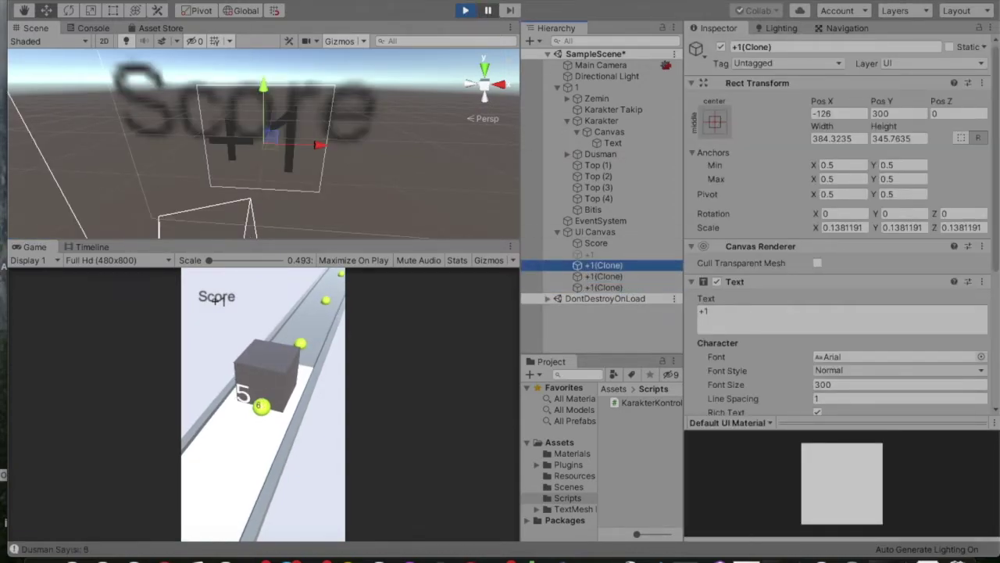
{"action": "left_click", "coordinate": [469, 9]}
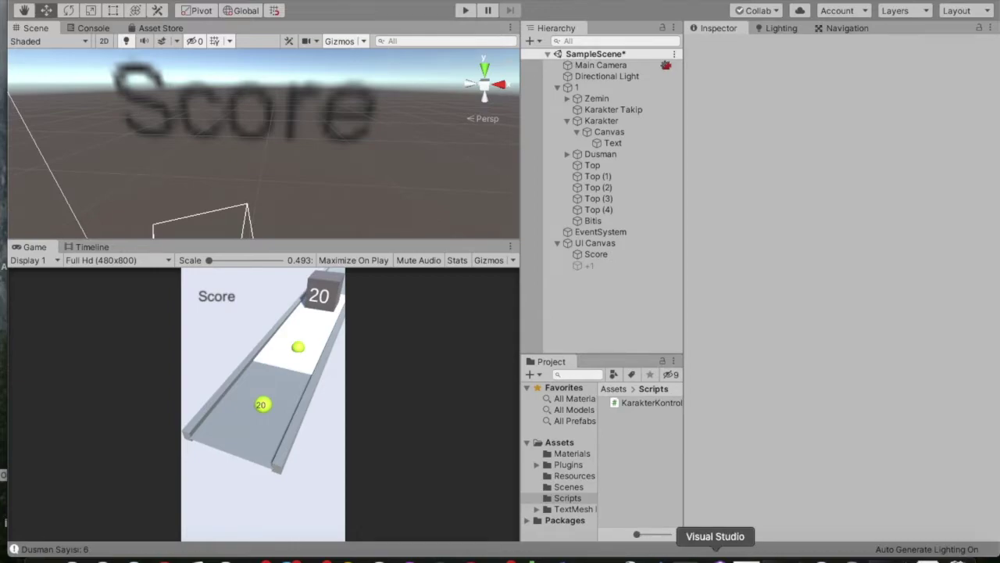
{"action": "left_click", "coordinate": [716, 558]}
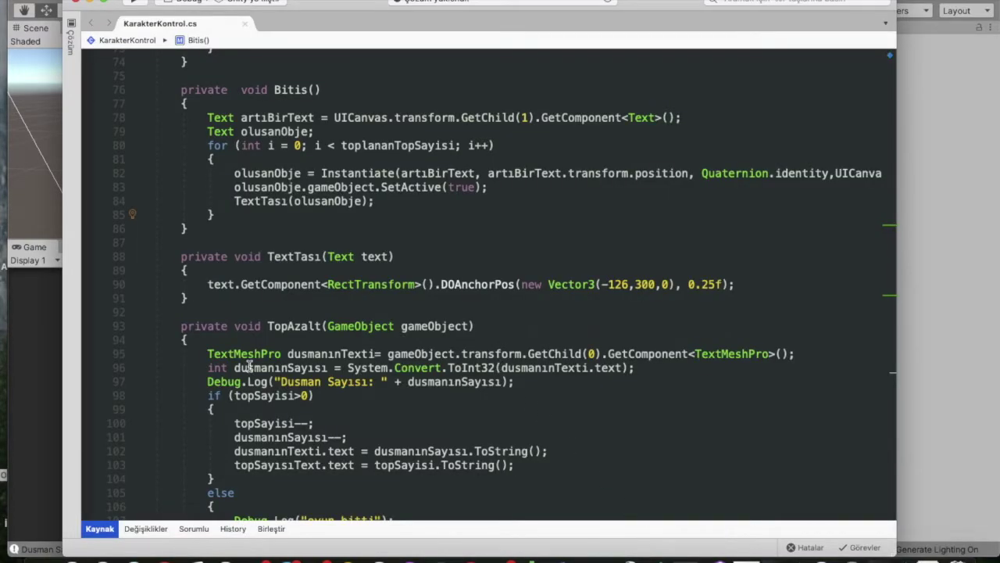
- Delete the enemy-count Debug.Log line
{"action": "left_click_drag", "start_coordinate": [198, 381], "coordinate": [575, 384]}
{"action": "key", "text": "BackSpace"}
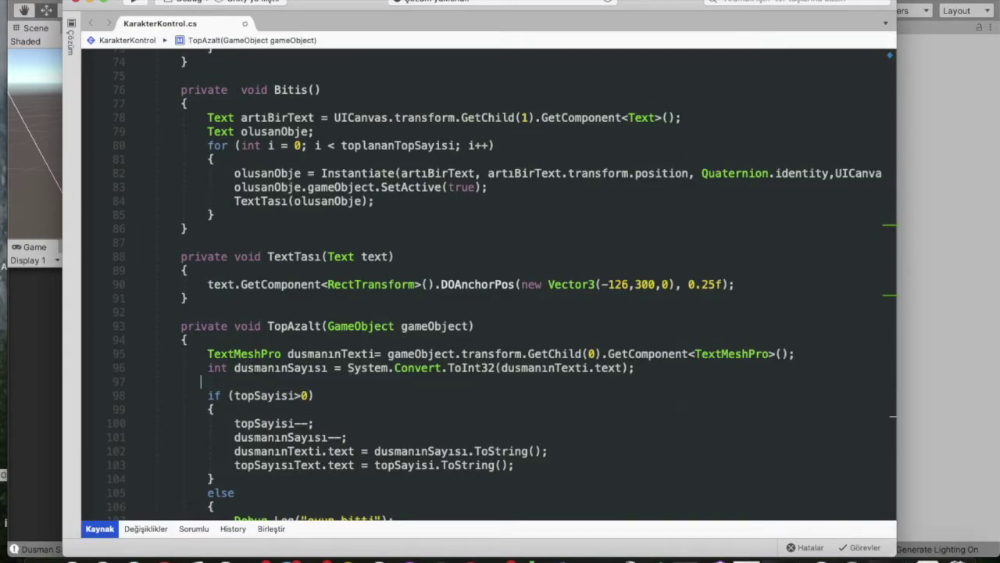
{"action": "scroll", "coordinate": [580, 239], "scroll_direction": "up", "scroll_amount": 3}
{"action": "scroll", "coordinate": [580, 239], "scroll_direction": "up", "scroll_amount": 1}
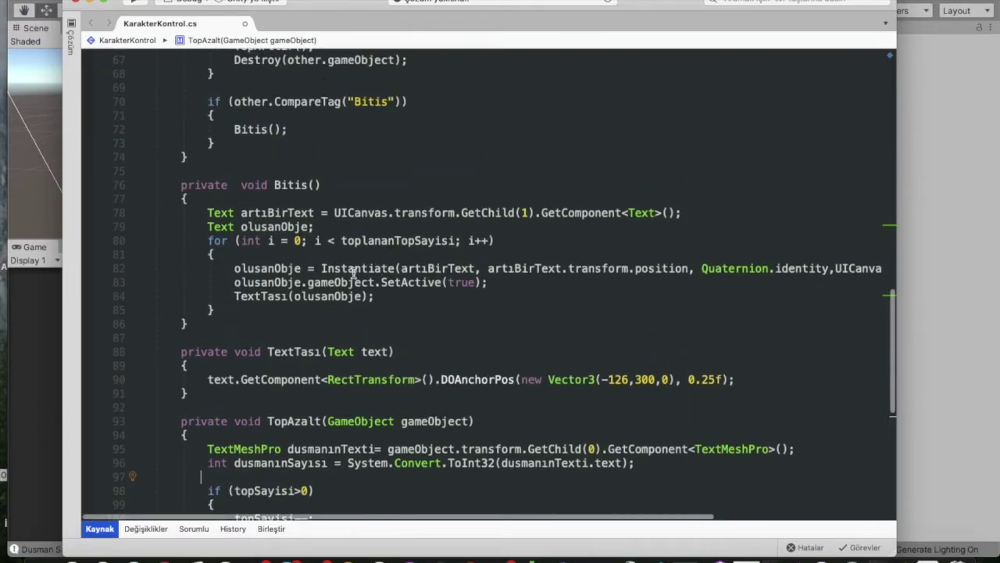
{"action": "mouse_move", "coordinate": [353, 271]}
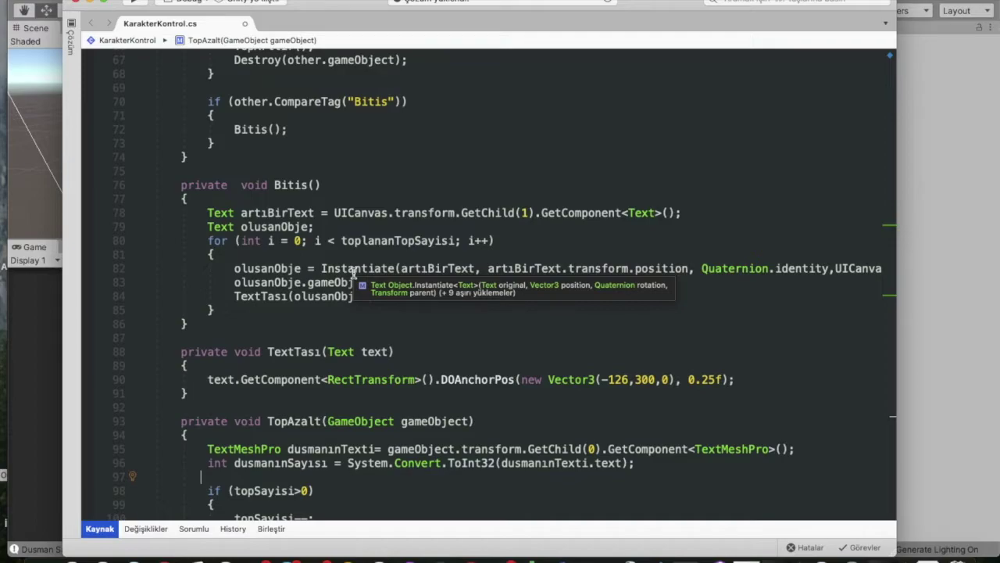
- Locate the TextTası call in Bitis, trying and then removing an Invoke prefix
{"action": "left_click", "coordinate": [347, 224]}
{"action": "mouse_move", "coordinate": [292, 286]}
{"action": "left_click", "coordinate": [264, 296]}
{"action": "scroll", "coordinate": [265, 298], "scroll_direction": "down", "scroll_amount": 5}
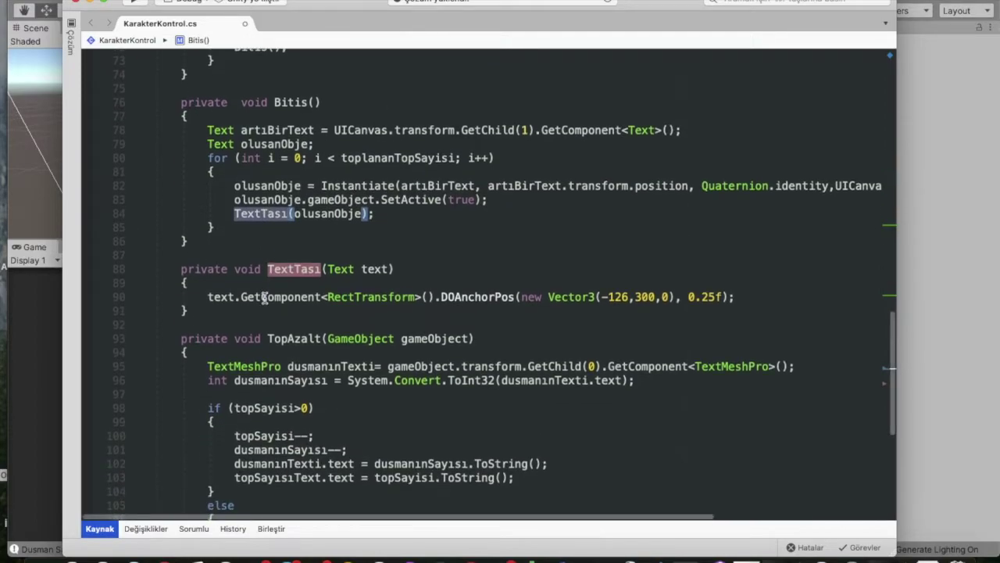
{"action": "scroll", "coordinate": [238, 153], "scroll_direction": "up", "scroll_amount": 2}
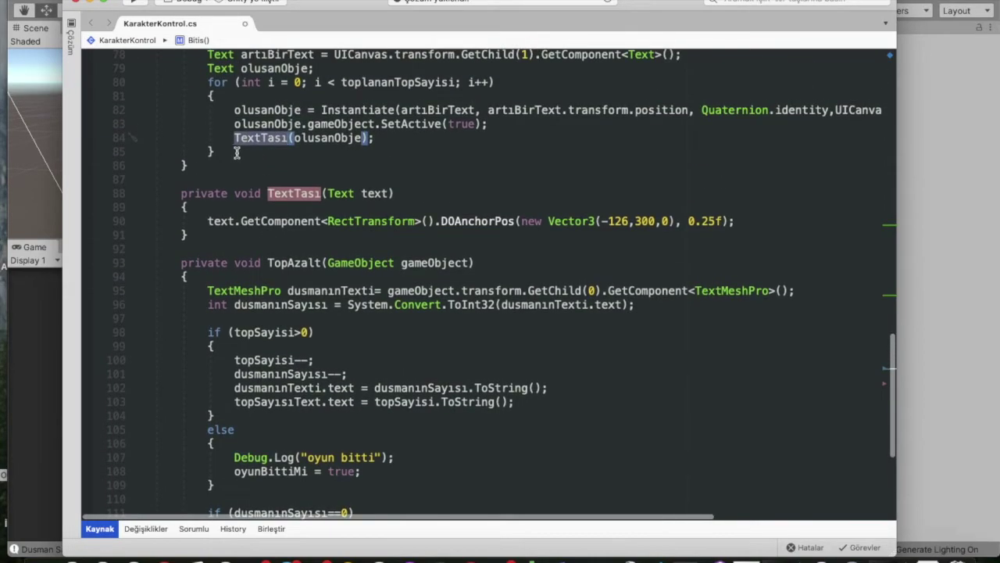
{"action": "left_click", "coordinate": [231, 143]}
{"action": "type", "text": "Invoke"}
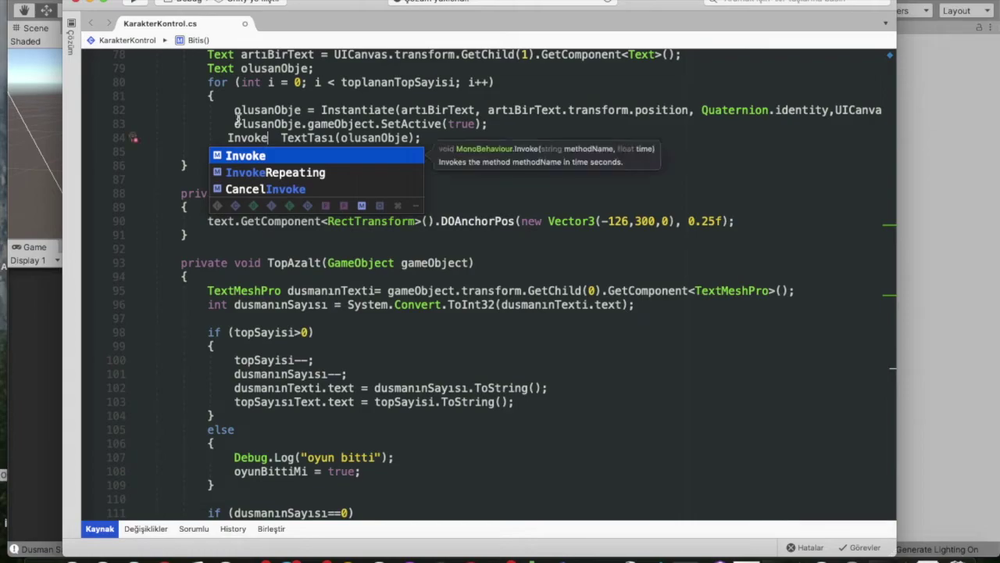
{"action": "double_click", "coordinate": [245, 138]}
{"action": "key", "text": "BackSpace"}
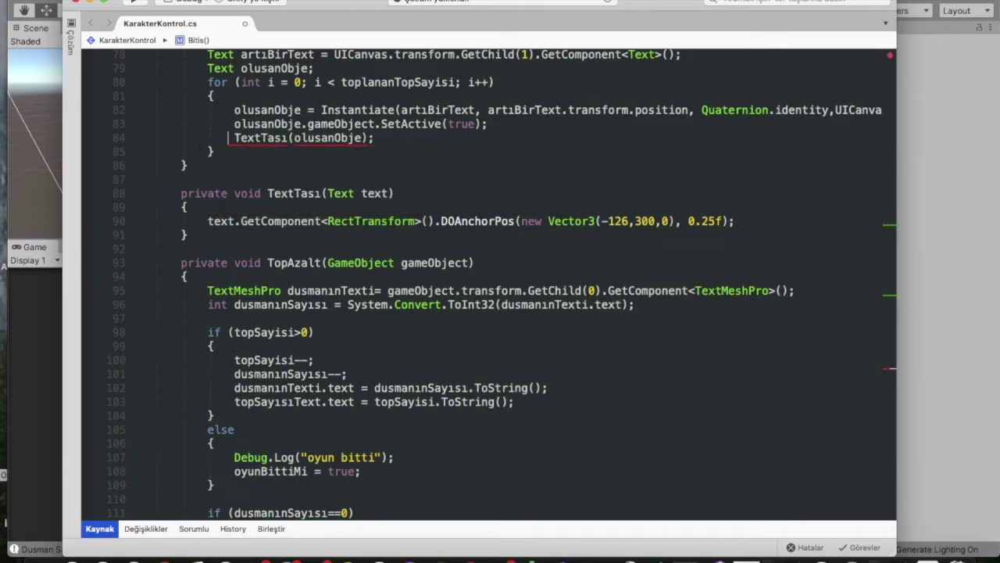
- Change TextTası's return type from void to IEnumerator
{"action": "double_click", "coordinate": [256, 191]}
{"action": "type", "text": "Ien"}
{"action": "key", "text": "Escape"}
{"action": "key", "text": "Down"}
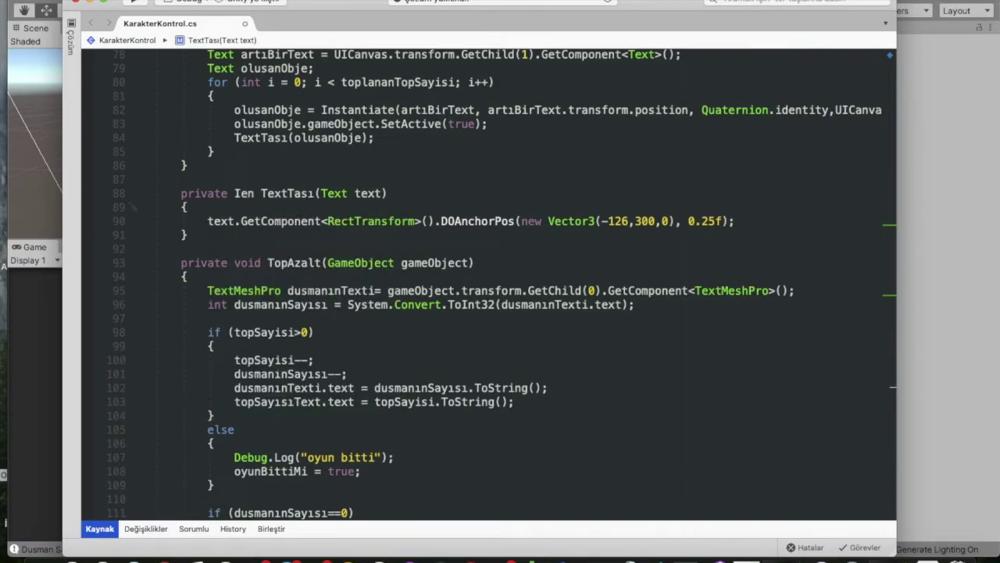
{"action": "double_click", "coordinate": [243, 193]}
{"action": "type", "text": "Ien"}
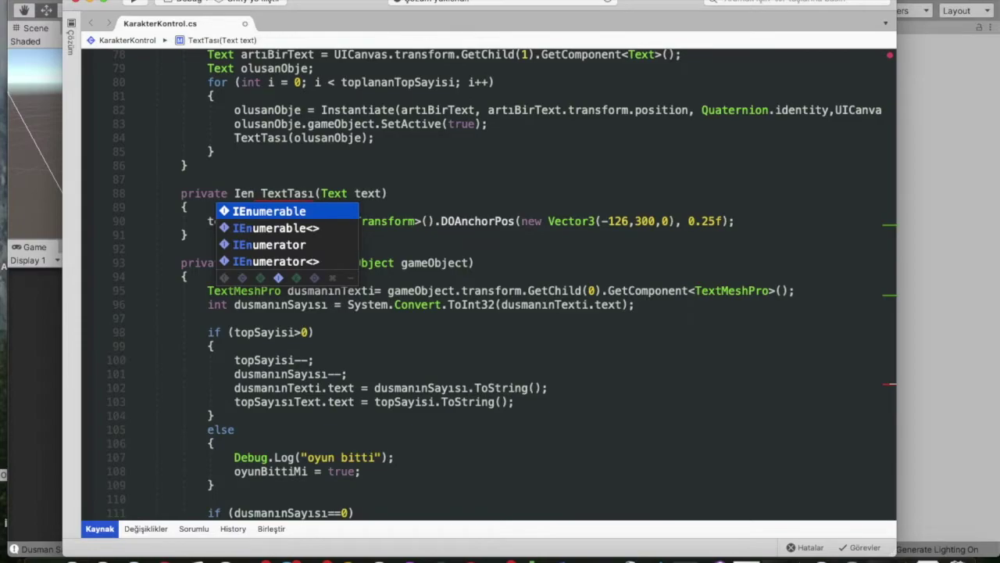
{"action": "key", "text": "Down"}
{"action": "key", "text": "Down"}
{"action": "key", "text": "Return"}
- Add yield return new WaitForSeconds(0.2f); at the start of TextTası
{"action": "key", "text": "Down"}
{"action": "key", "text": "Return"}
{"action": "type", "text": "yield"}
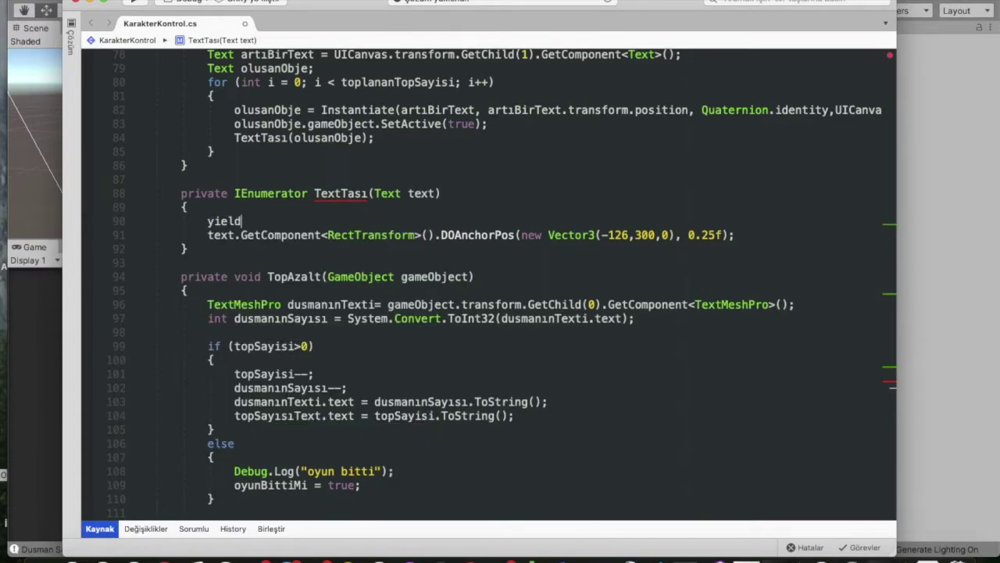
{"action": "key", "text": "Down"}
{"action": "key", "text": "Down"}
{"action": "key", "text": "Return"}
{"action": "type", "text": "new wai"}
{"action": "key", "text": "Down"}
{"action": "key", "text": "Down"}
{"action": "key", "text": "Return"}
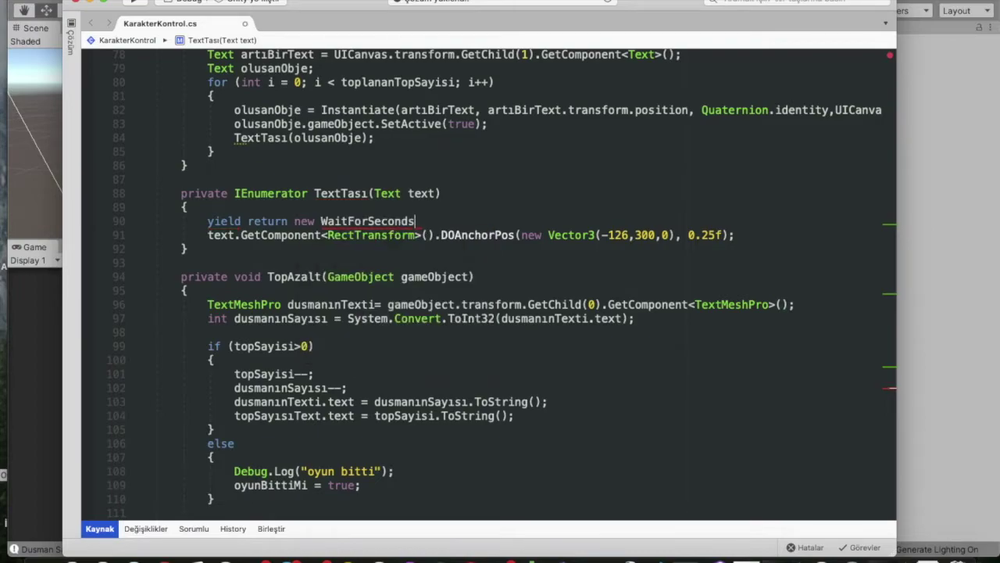
{"action": "type", "text": "(0.2f);"}
- Wrap the TextTası(olusanObje) call in Bitis with StartCoroutine(...)
{"action": "left_click", "coordinate": [225, 137]}
{"action": "type", "text": "start"}
{"action": "key", "text": "Down"}
{"action": "key", "text": "Return"}
{"action": "type", "text": "("}
{"action": "key", "text": "BackSpace"}
{"action": "key", "text": "Delete"}
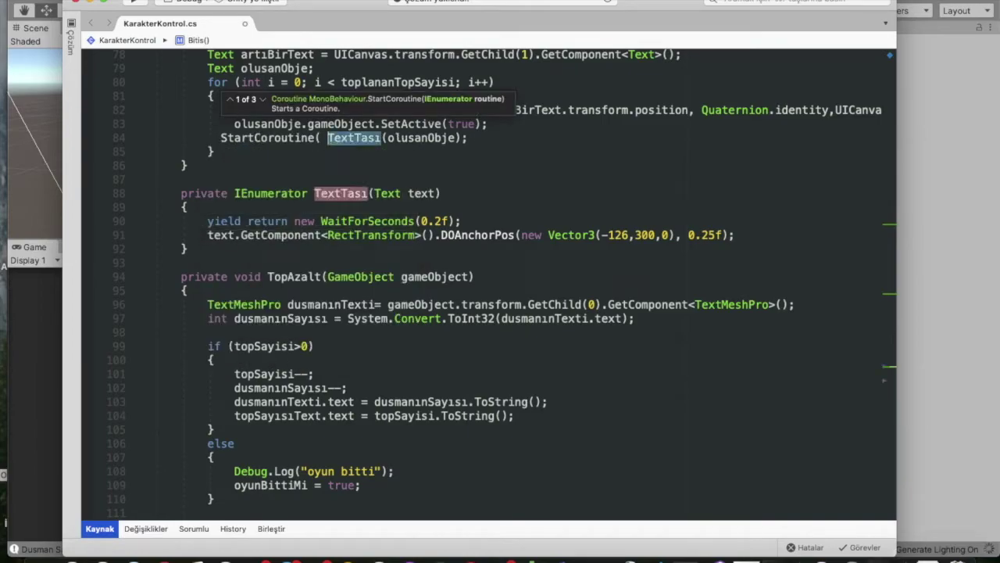
{"action": "key", "text": "alt+Right"}
{"action": "key", "text": "Right"}
{"action": "type", "text": ")"}
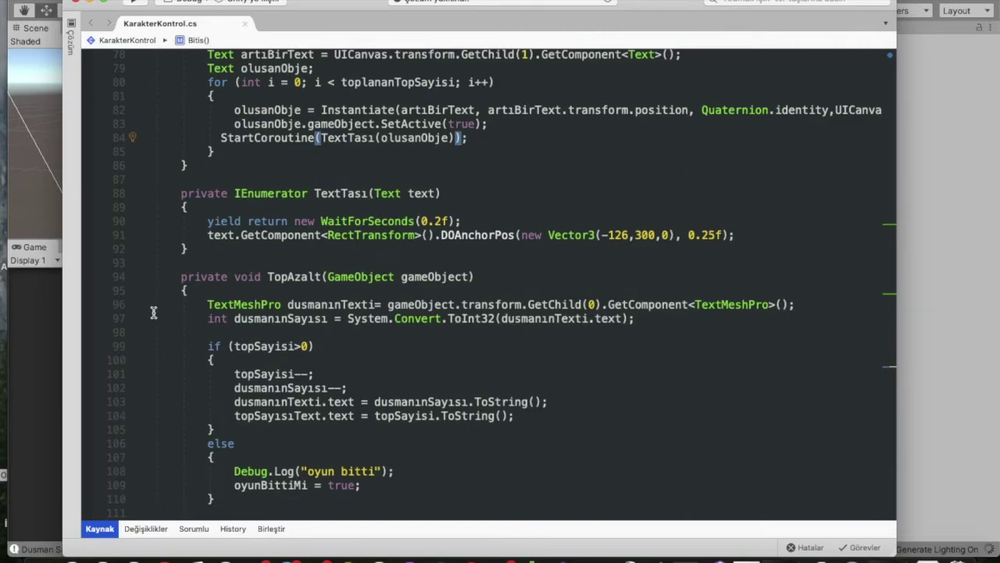
{"action": "left_click", "coordinate": [41, 341]}
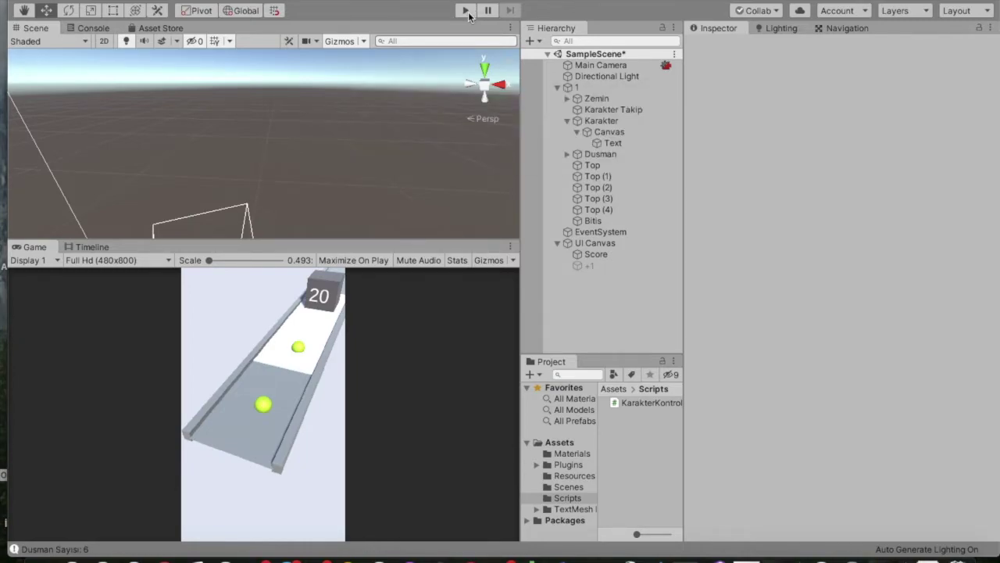
- Run the game to see the +1 texts spawn with the 0.2-second delay, then stop and reopen KarakterKontrol.cs
{"action": "left_click", "coordinate": [467, 11]}
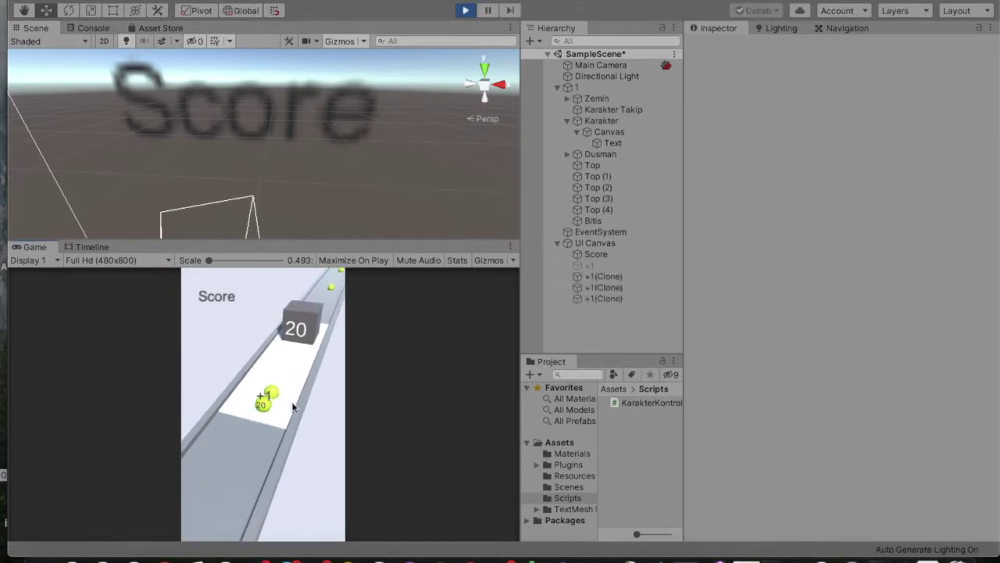
{"action": "left_click", "coordinate": [463, 10]}
{"action": "left_click", "coordinate": [720, 556]}
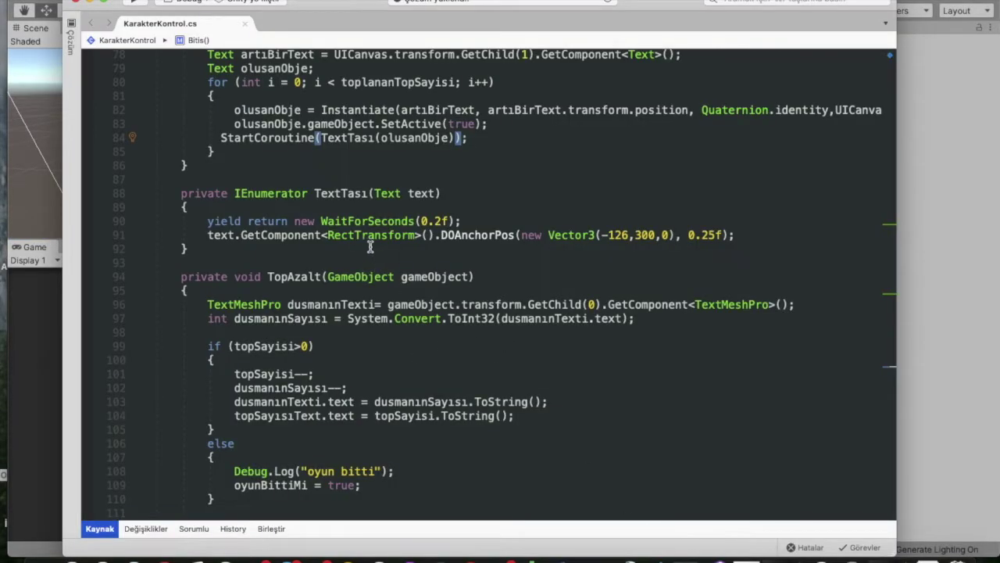
- Cut the WaitForSeconds(0.2f) line and strip the StartCoroutine( wrapper and its extra parenthesis
{"action": "left_click_drag", "start_coordinate": [461, 221], "coordinate": [207, 222]}
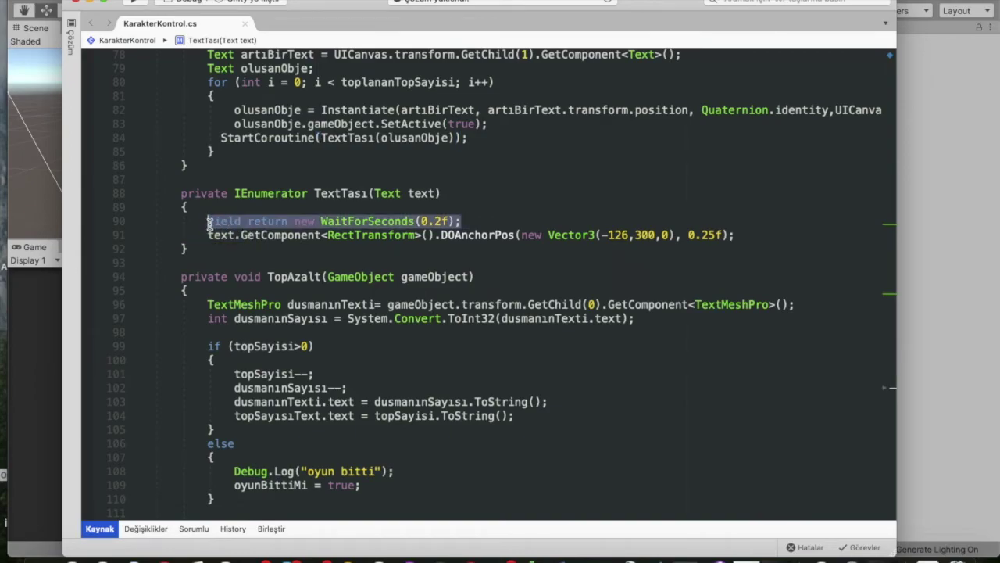
{"action": "left_click", "coordinate": [215, 138]}
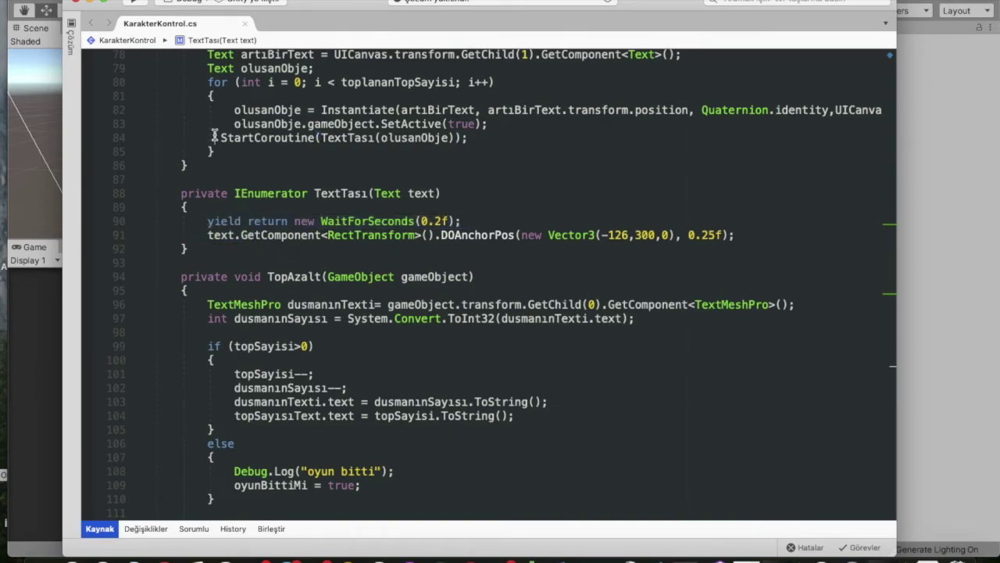
{"action": "left_click_drag", "start_coordinate": [205, 221], "coordinate": [470, 219]}
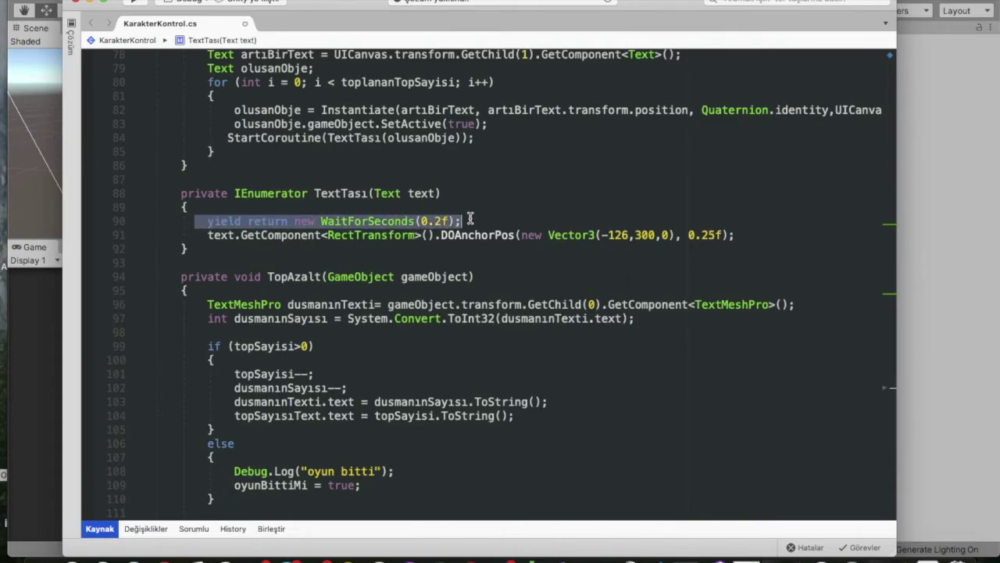
{"action": "key", "text": "ctrl+x"}
{"action": "left_click_drag", "start_coordinate": [327, 137], "coordinate": [233, 138]}
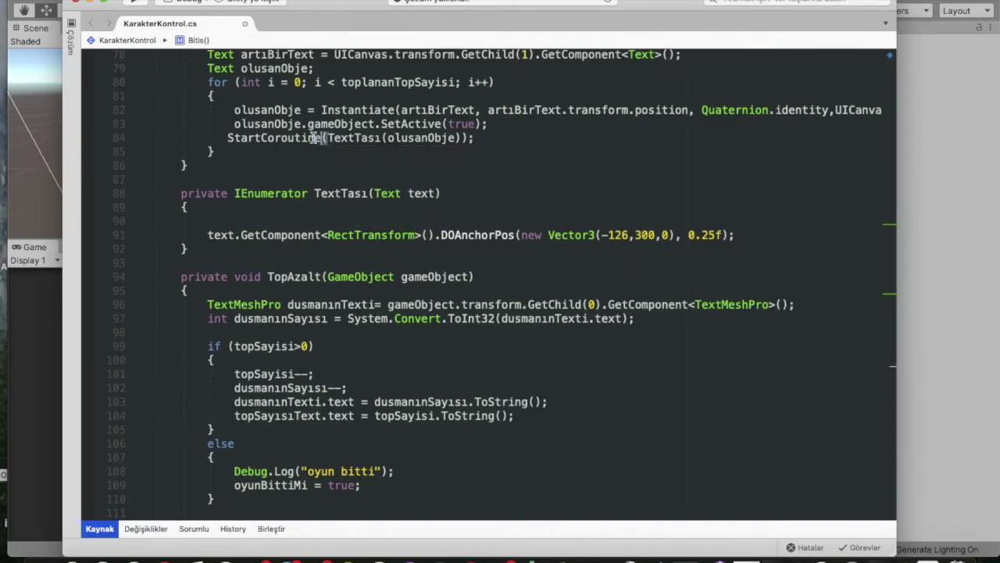
{"action": "key", "text": "BackSpace"}
{"action": "left_click", "coordinate": [372, 138]}
{"action": "key", "text": "BackSpace"}
- Change TextTası's return type from IEnumerator back to void
{"action": "double_click", "coordinate": [291, 193]}
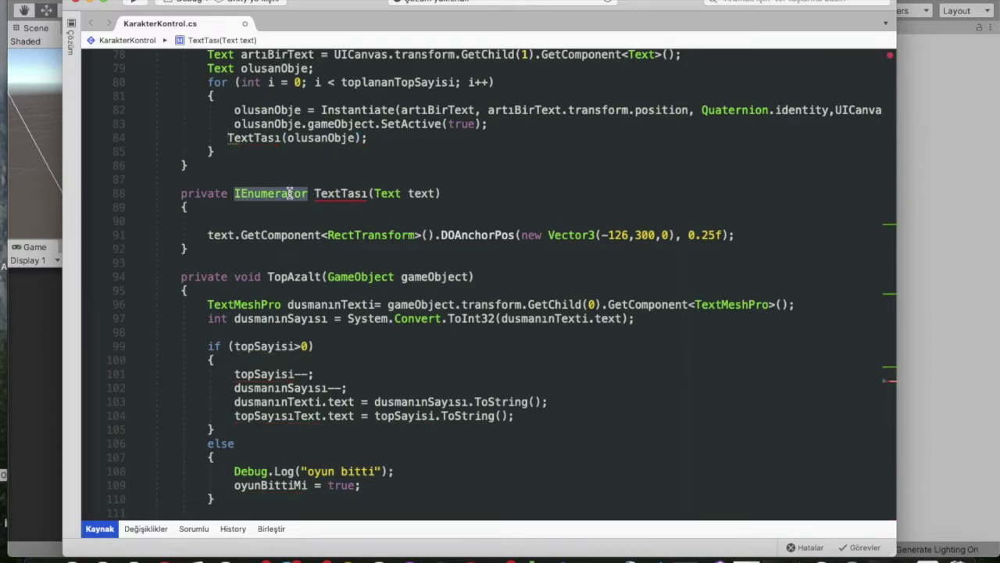
{"action": "type", "text": "void"}
{"action": "key", "text": "Escape"}
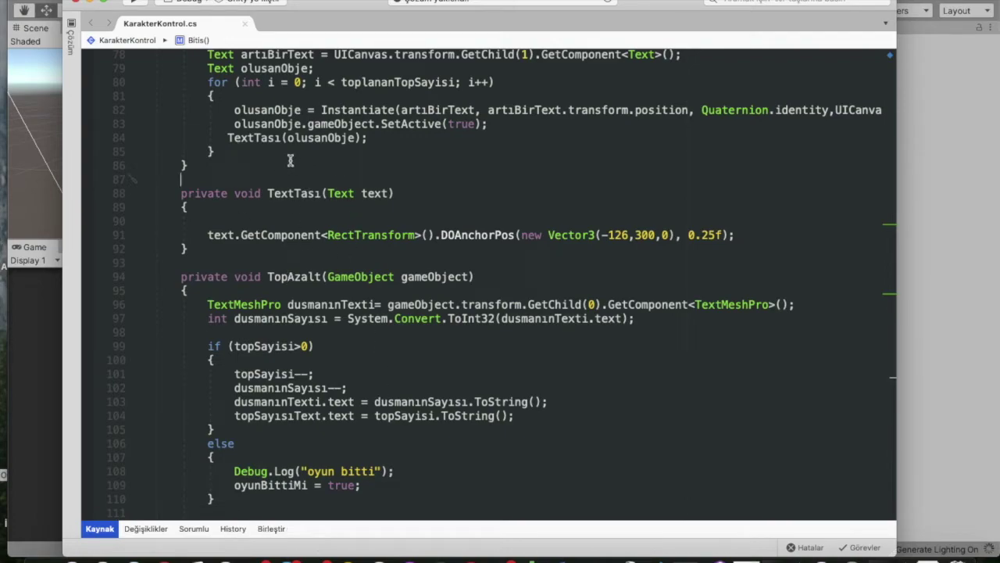
{"action": "double_click", "coordinate": [235, 139]}
{"action": "scroll", "coordinate": [268, 159], "scroll_direction": "up", "scroll_amount": 3}
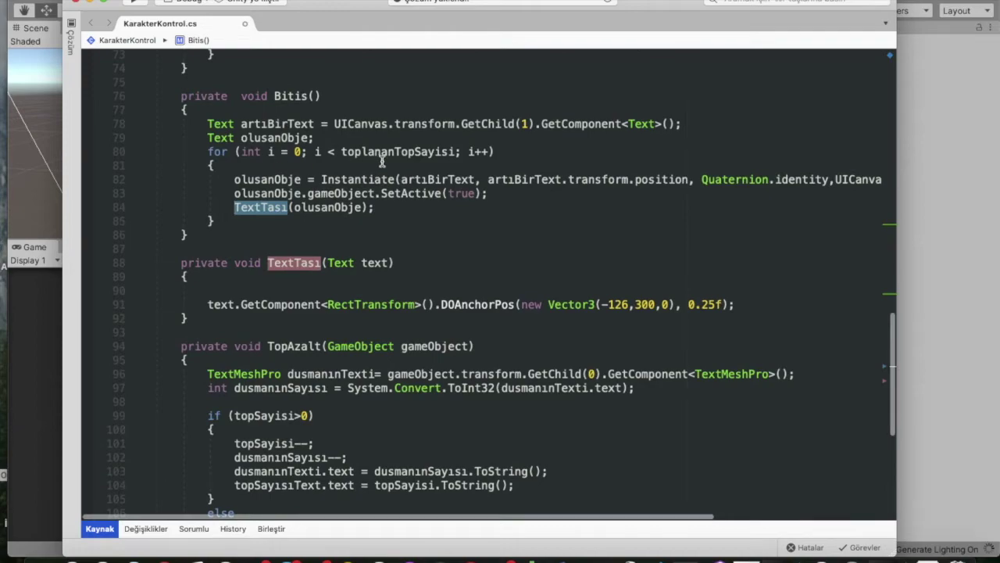
{"action": "scroll", "coordinate": [382, 160], "scroll_direction": "up", "scroll_amount": 2}
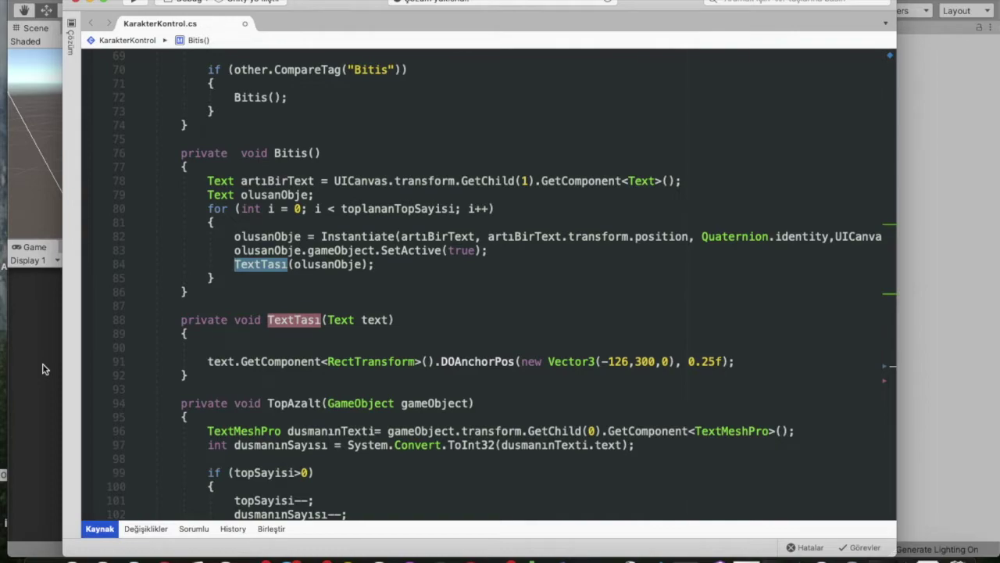
- Insert an empty if statement in Bitis below the olusanObje declaration
{"action": "left_click", "coordinate": [324, 197]}
{"action": "key", "text": "Return"}
{"action": "type", "text": "if"}
{"action": "key", "text": "Tab"}
{"action": "key", "text": "Tab"}
{"action": "type", "text": "k"}
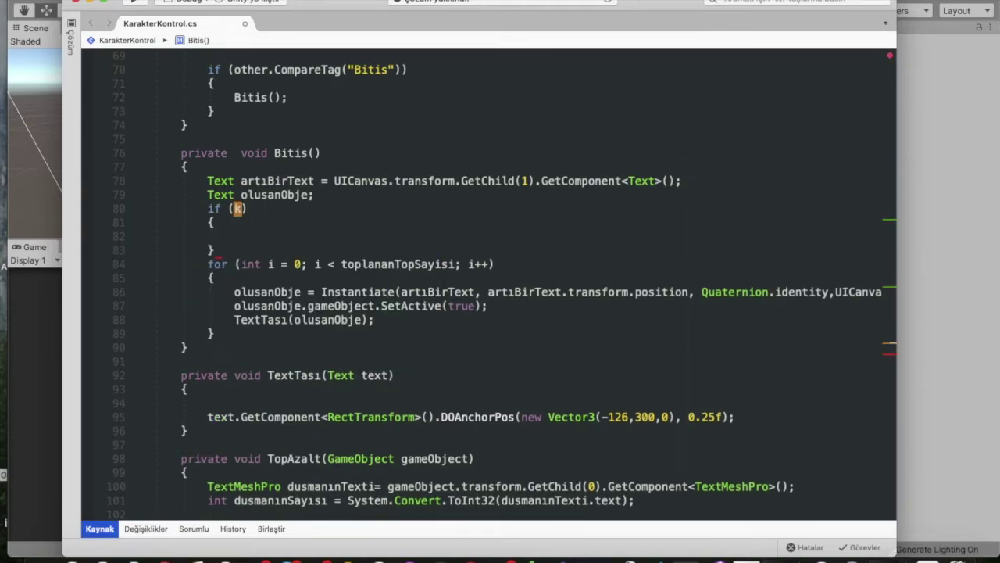
{"action": "type", "text": "arak"}
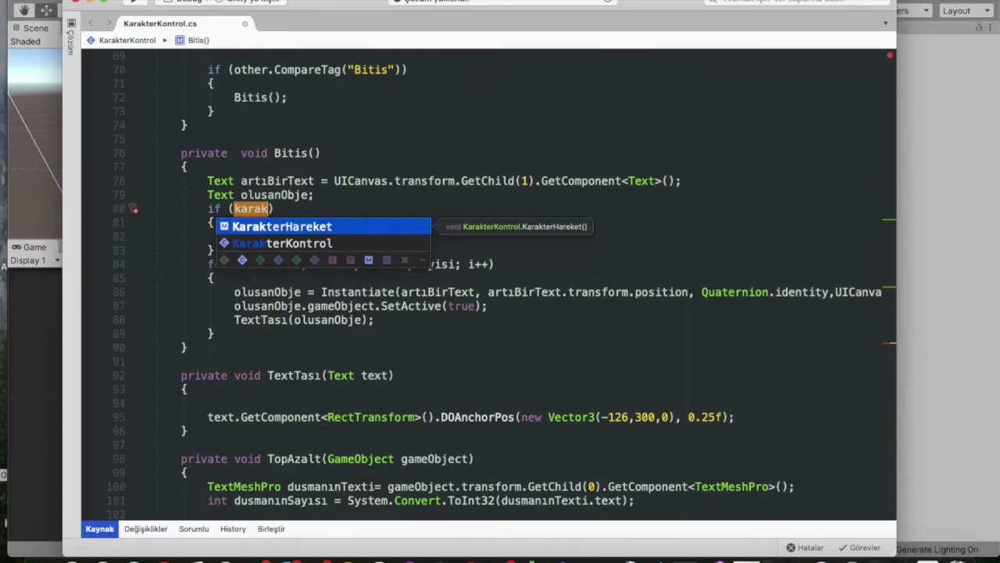
{"action": "key", "text": "BackSpace"}
{"action": "key", "text": "BackSpace"}
{"action": "key", "text": "BackSpace"}
{"action": "key", "text": "BackSpace"}
{"action": "key", "text": "BackSpace"}
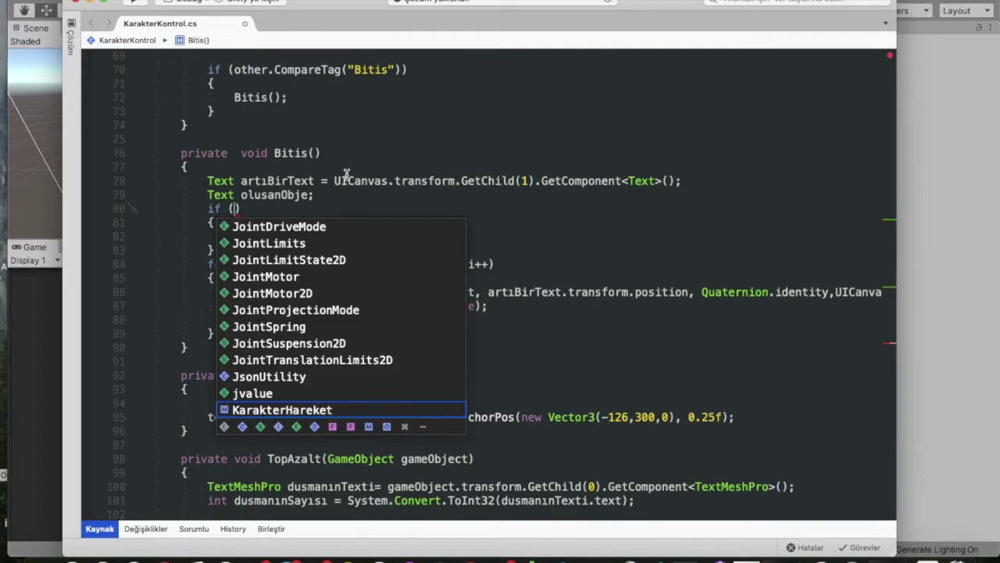
{"action": "key", "text": "Escape"}
{"action": "key", "text": "Home"}
{"action": "key", "text": "Return"}
{"action": "key", "text": "Up"}
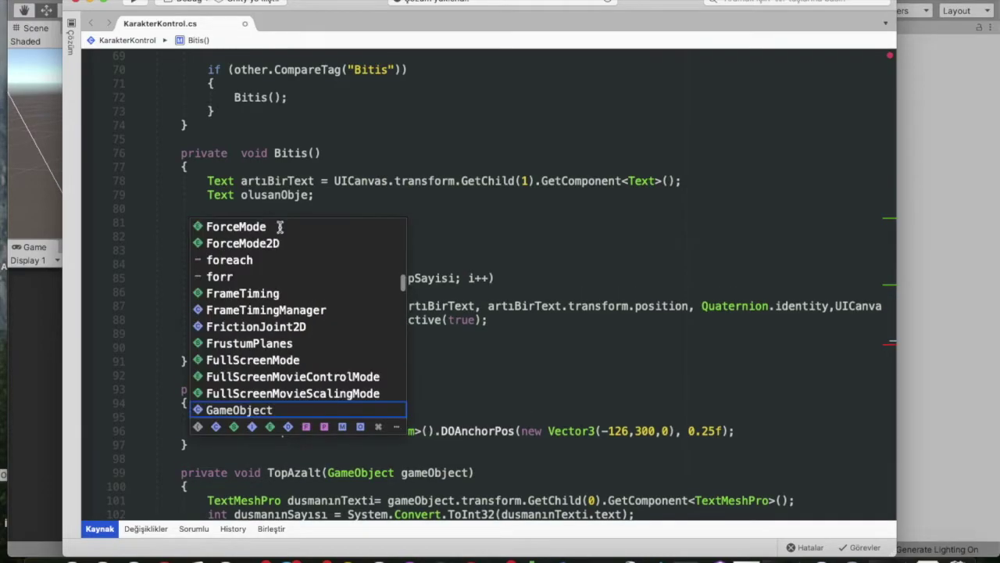
{"action": "key", "text": "BackSpace"}
- Add '[SerializeField] private GameObject karakter;' below the scoreText field
{"action": "left_click", "coordinate": [42, 341]}
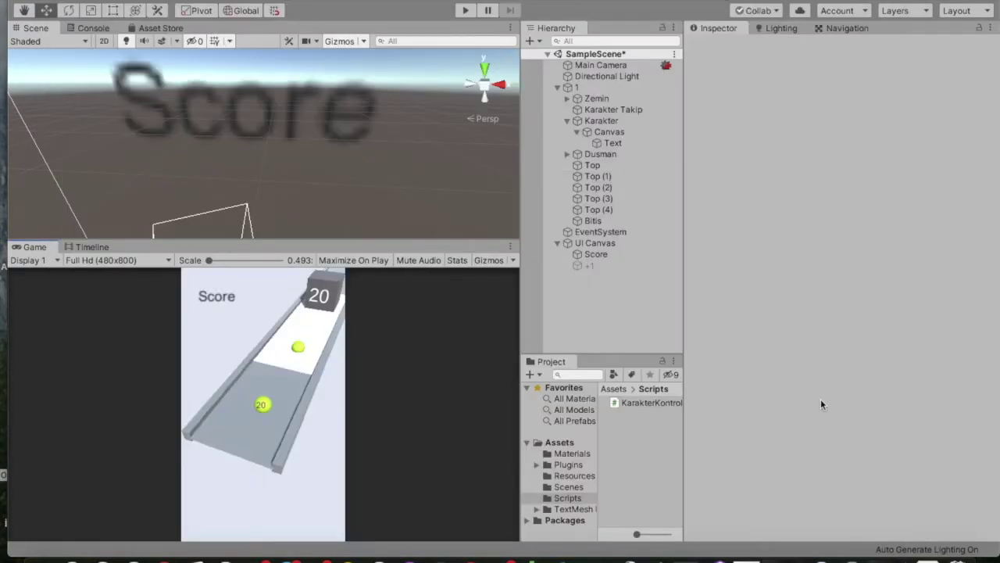
{"action": "left_click", "coordinate": [714, 558]}
{"action": "left_click", "coordinate": [242, 258]}
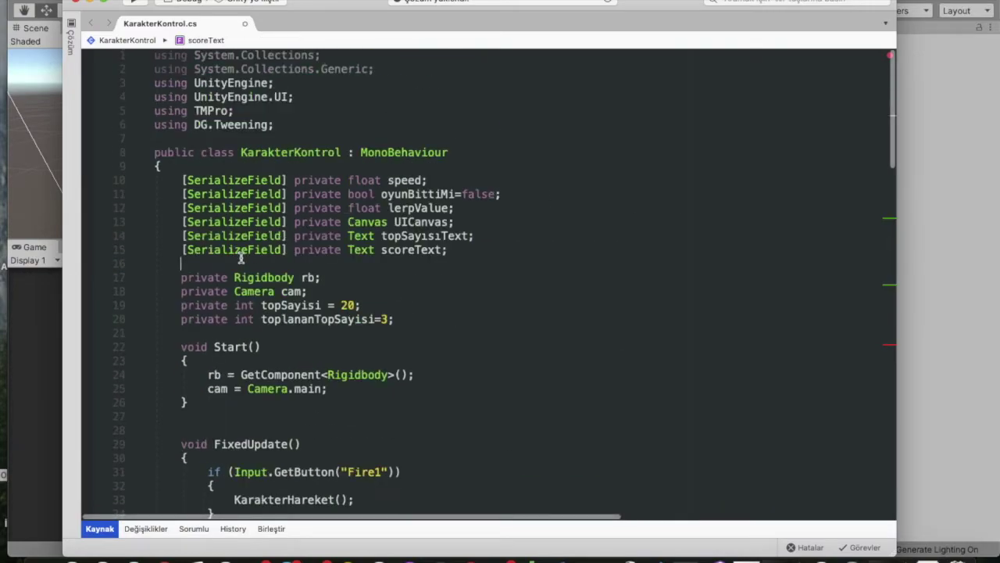
{"action": "key", "text": "Return"}
{"action": "type", "text": "[SerializeField"}
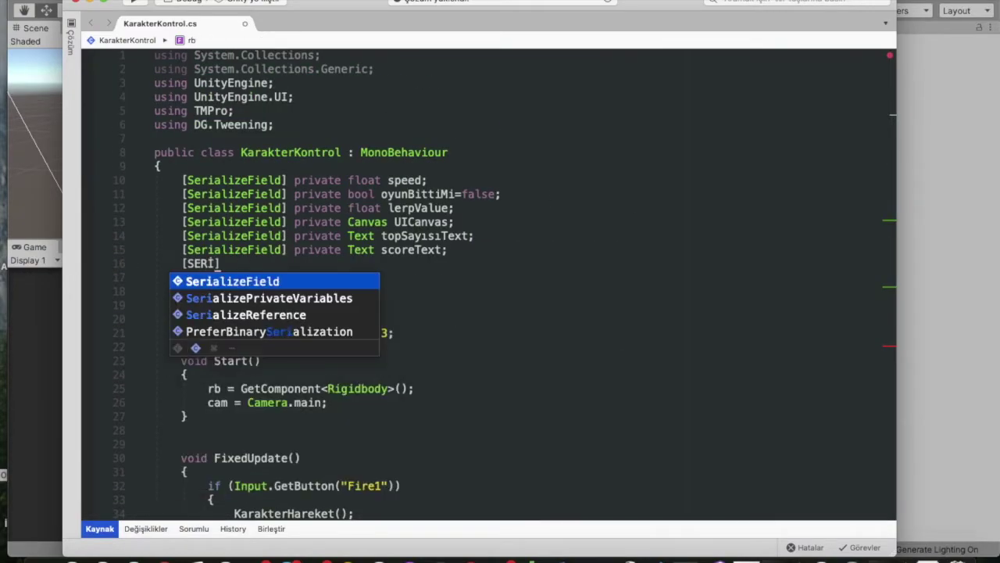
{"action": "key", "text": "Return"}
{"action": "key", "text": "Right"}
{"action": "type", "text": "private gam"}
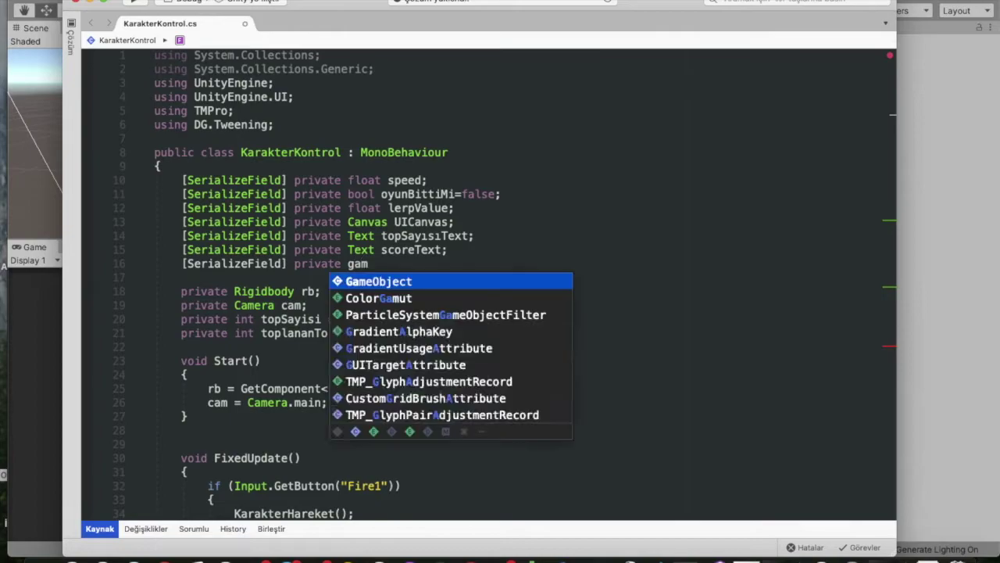
{"action": "key", "text": "Return"}
{"action": "type", "text": "karakter;"}
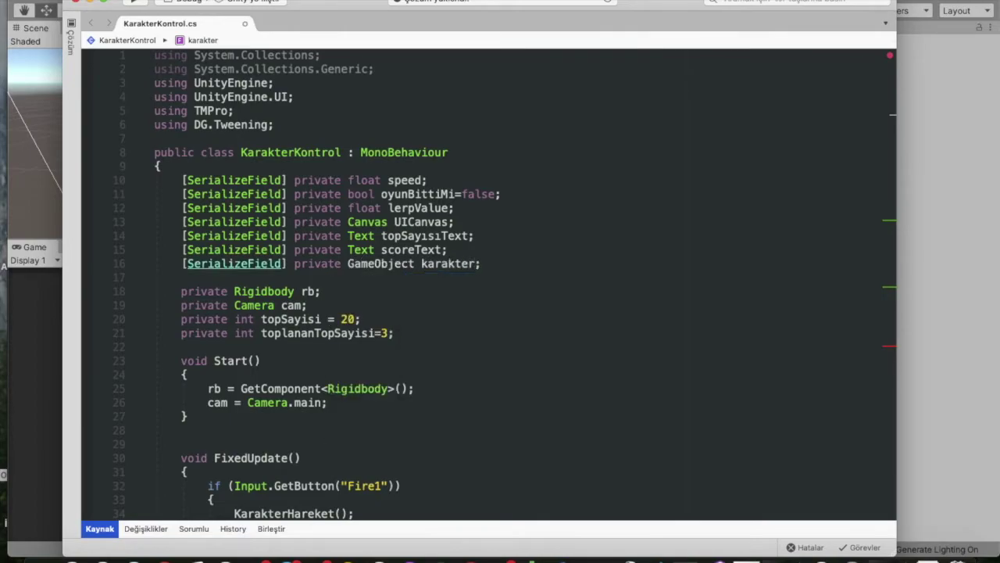
- Write the if condition 'karakter.transform.localScale != new Vector3()'
{"action": "scroll", "coordinate": [351, 361], "scroll_direction": "down", "scroll_amount": 15}
{"action": "scroll", "coordinate": [351, 364], "scroll_direction": "up", "scroll_amount": 13}
{"action": "scroll", "coordinate": [351, 362], "scroll_direction": "up", "scroll_amount": 1}
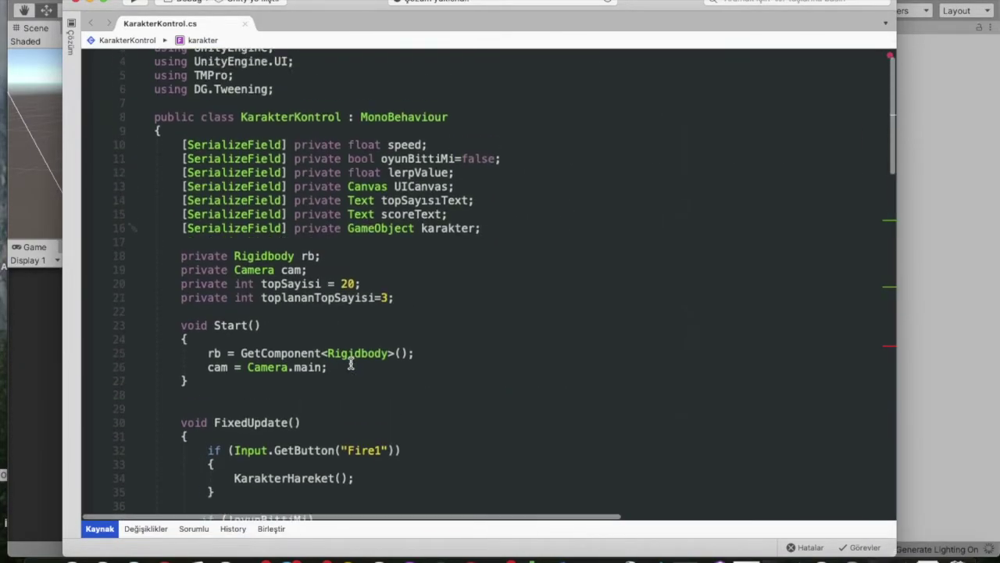
{"action": "scroll", "coordinate": [367, 336], "scroll_direction": "down", "scroll_amount": 10}
{"action": "scroll", "coordinate": [383, 320], "scroll_direction": "down", "scroll_amount": 10}
{"action": "scroll", "coordinate": [332, 287], "scroll_direction": "down", "scroll_amount": 2}
{"action": "left_click", "coordinate": [237, 220]}
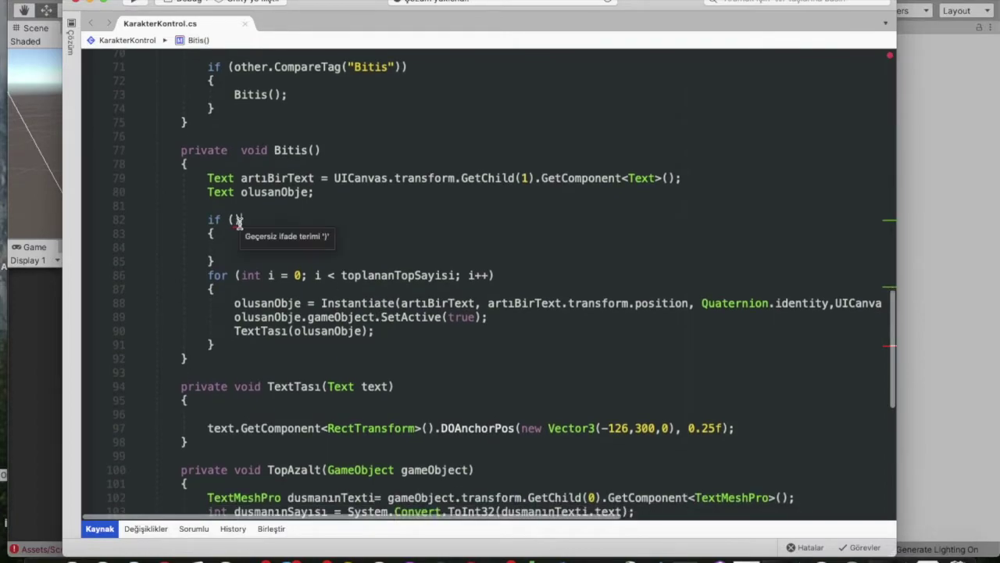
{"action": "type", "text": "karakter.transform"}
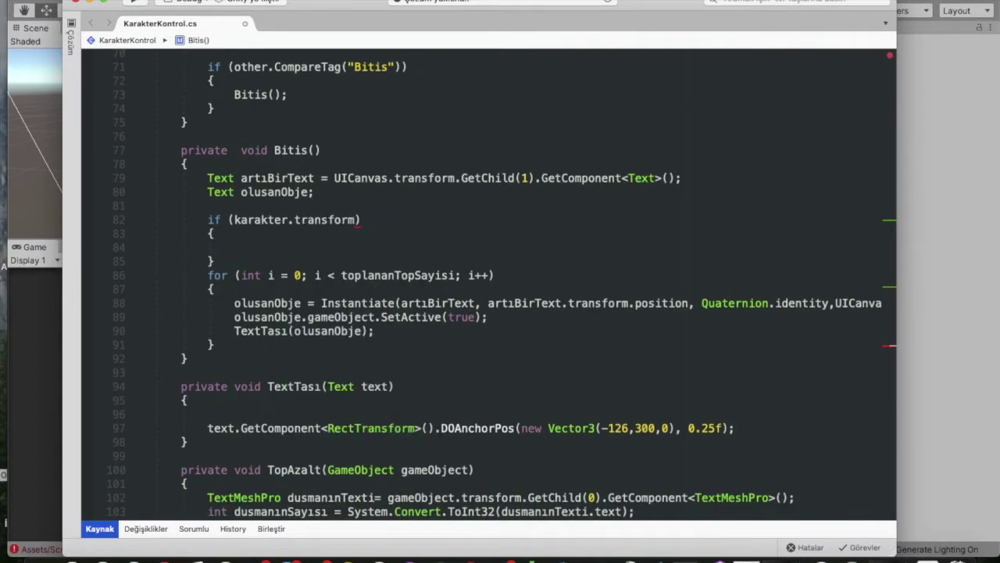
{"action": "type", "text": ".p"}
{"action": "key", "text": "BackSpace"}
{"action": "type", "text": "loca"}
{"action": "key", "text": "Down"}
{"action": "key", "text": "Down"}
{"action": "key", "text": "Down"}
{"action": "key", "text": "Return"}
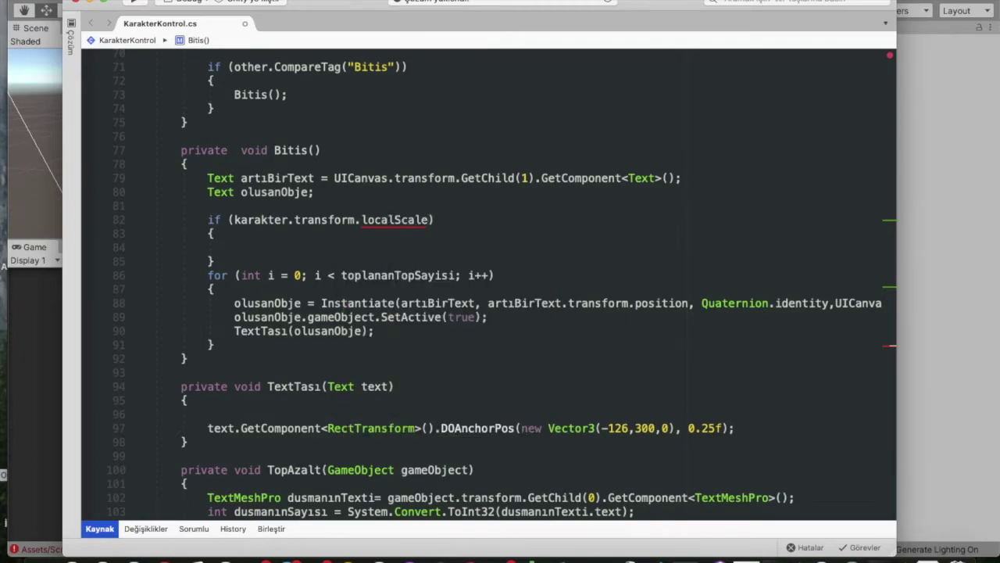
{"action": "type", "text": "!=new "}
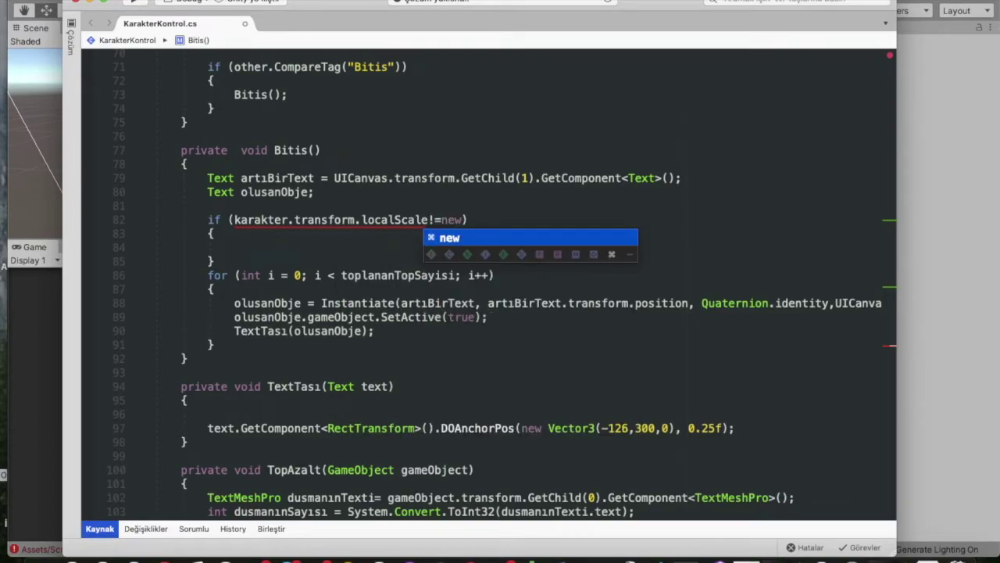
{"action": "type", "text": "vec("}
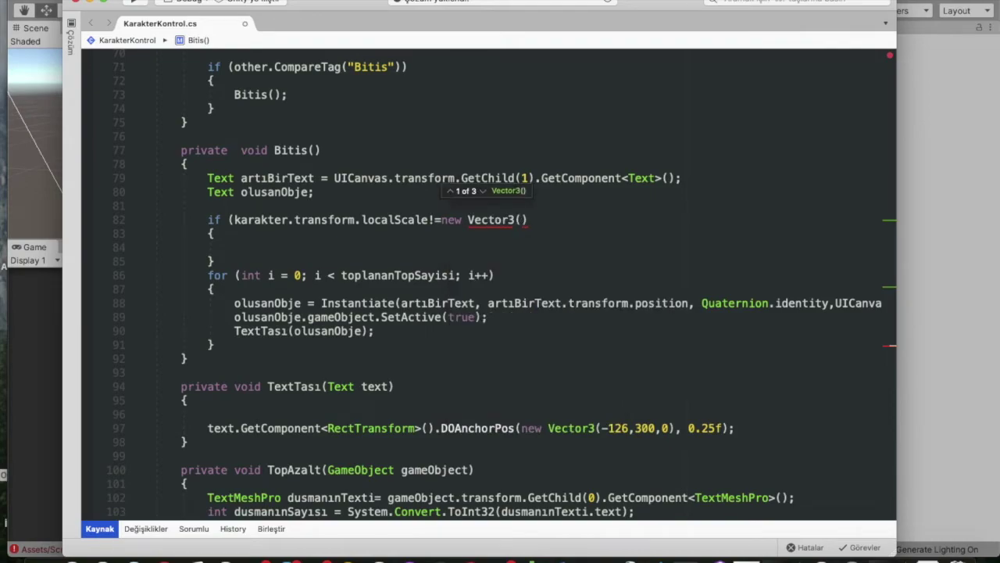
{"action": "type", "text": ")"}
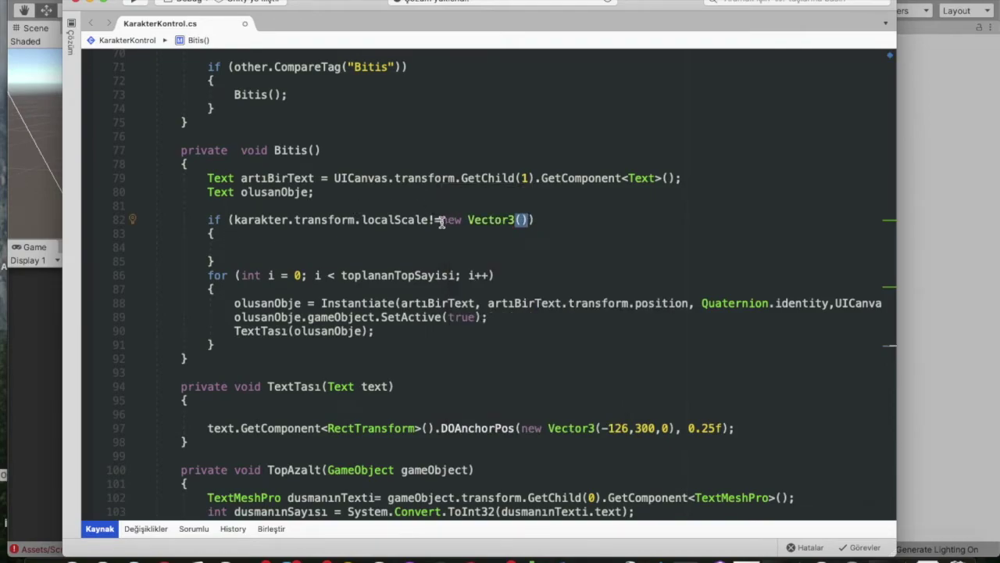
- Try '>' as the comparison operator, then revert it to '!='
{"action": "left_click", "coordinate": [436, 225]}
{"action": "key", "text": "BackSpace"}
{"action": "type", "text": ">"}
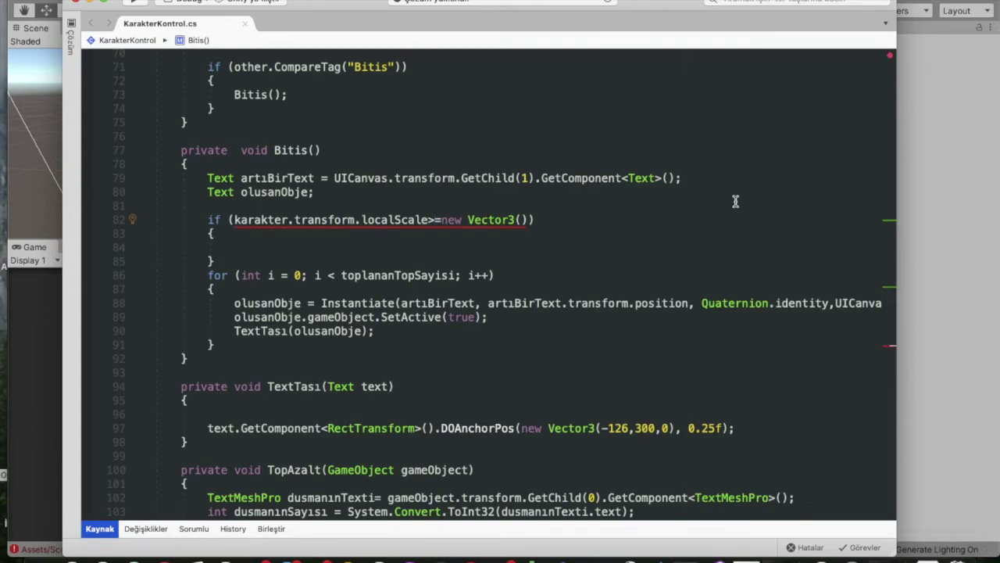
{"action": "key", "text": "BackSpace"}
{"action": "type", "text": "!"}
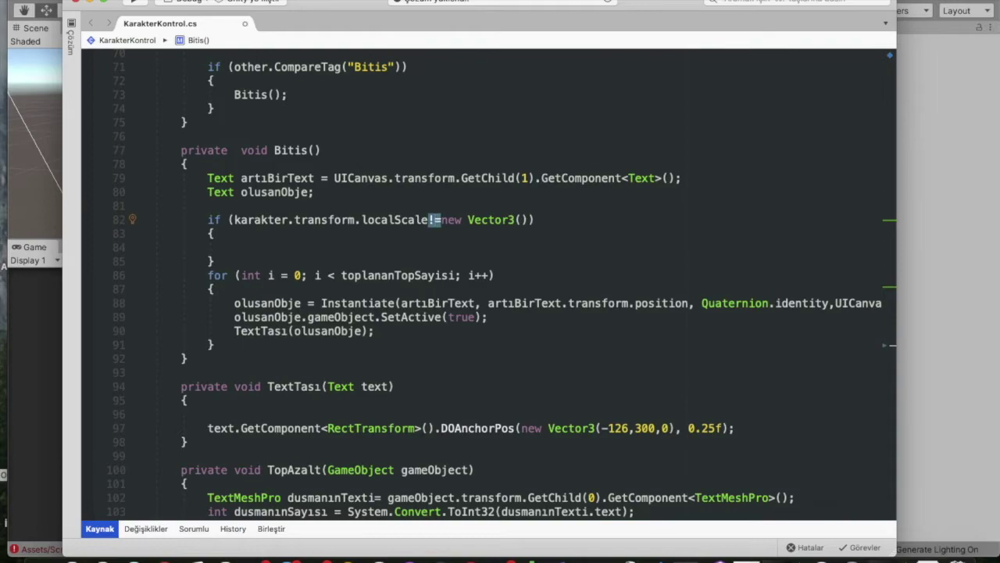
{"action": "double_click", "coordinate": [213, 219]}
{"action": "left_click", "coordinate": [910, 188]}
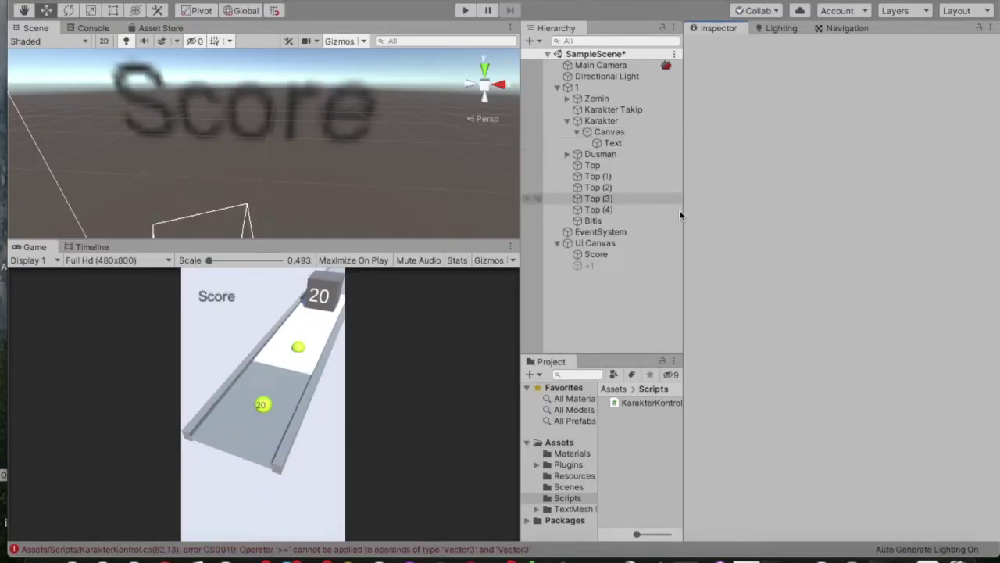
- Set the Karakter object's Transform scale to 1.5 on X, Y and Z in the Inspector
{"action": "double_click", "coordinate": [622, 124]}
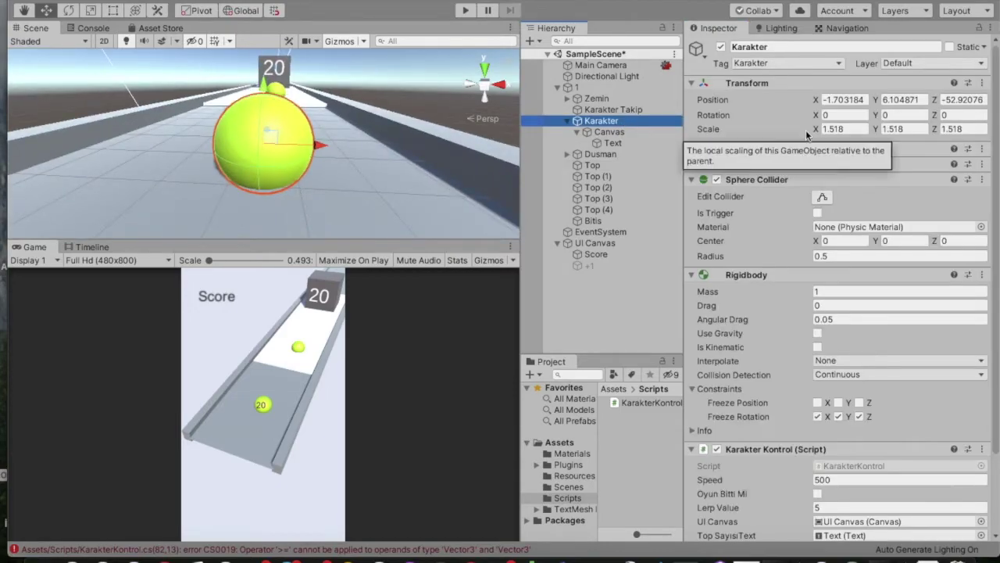
{"action": "left_click", "coordinate": [826, 129]}
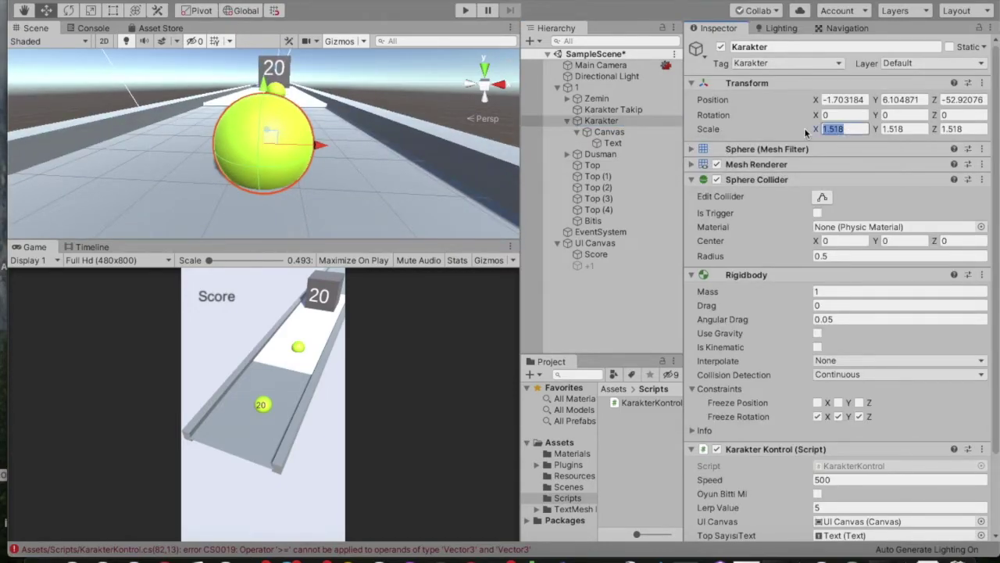
{"action": "left_click", "coordinate": [845, 129]}
{"action": "left_click", "coordinate": [883, 129]}
{"action": "type", "text": "1.5"}
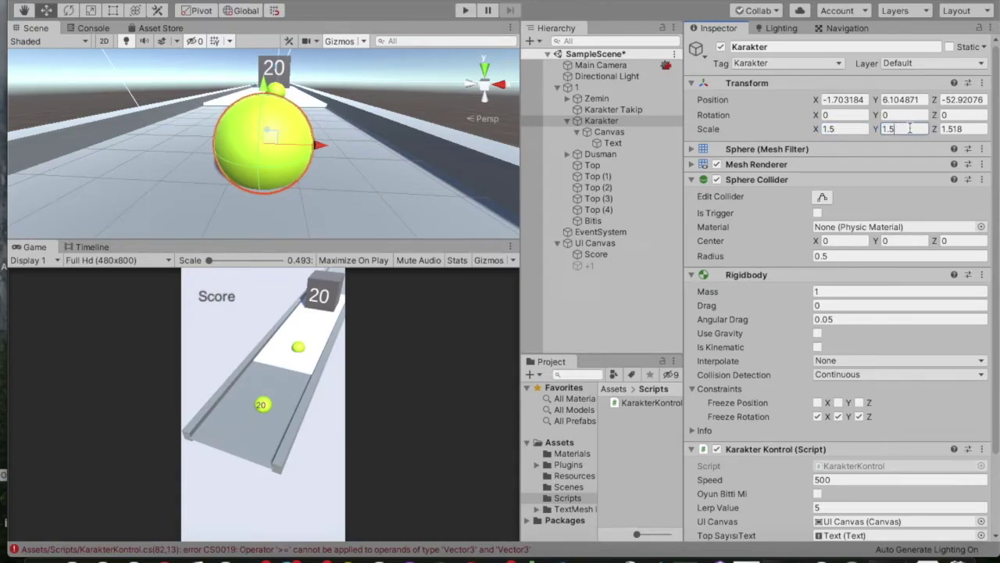
{"action": "left_click", "coordinate": [976, 133]}
{"action": "left_click", "coordinate": [975, 132]}
{"action": "key", "text": "BackSpace"}
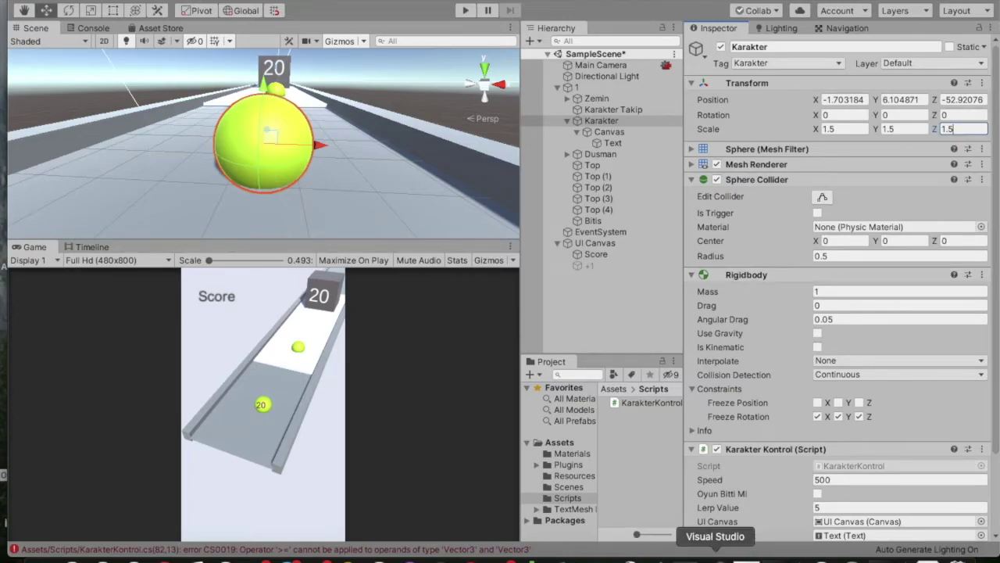
{"action": "left_click", "coordinate": [715, 556]}
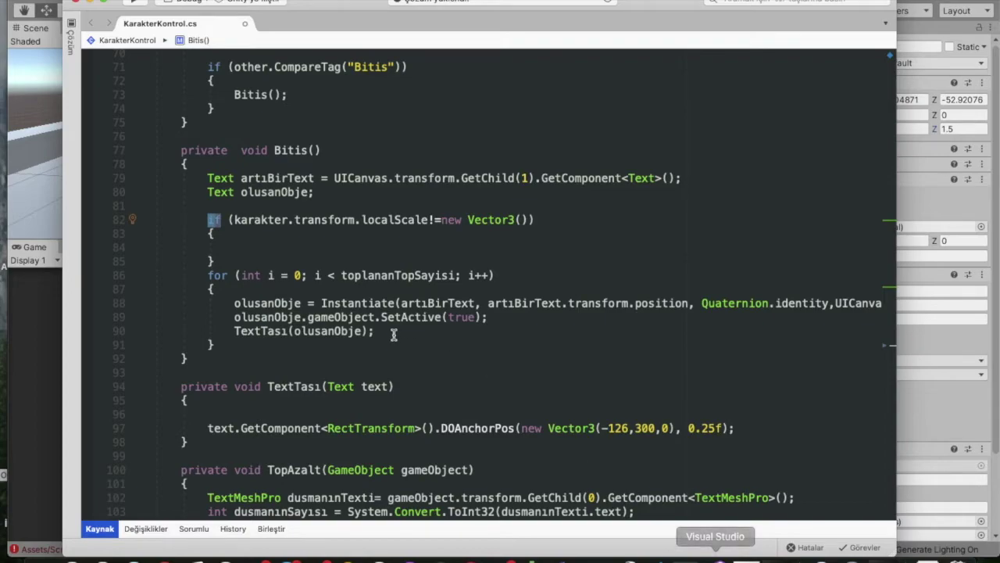
- Change the condition to 'localScale.x > 1.5f' and start a body line 'karakter.transform.localScale = new Vector3('
{"action": "left_click", "coordinate": [526, 220]}
{"action": "left_click_drag", "start_coordinate": [525, 219], "coordinate": [436, 220]}
{"action": "key", "text": "BackSpace"}
{"action": "type", "text": ".x"}
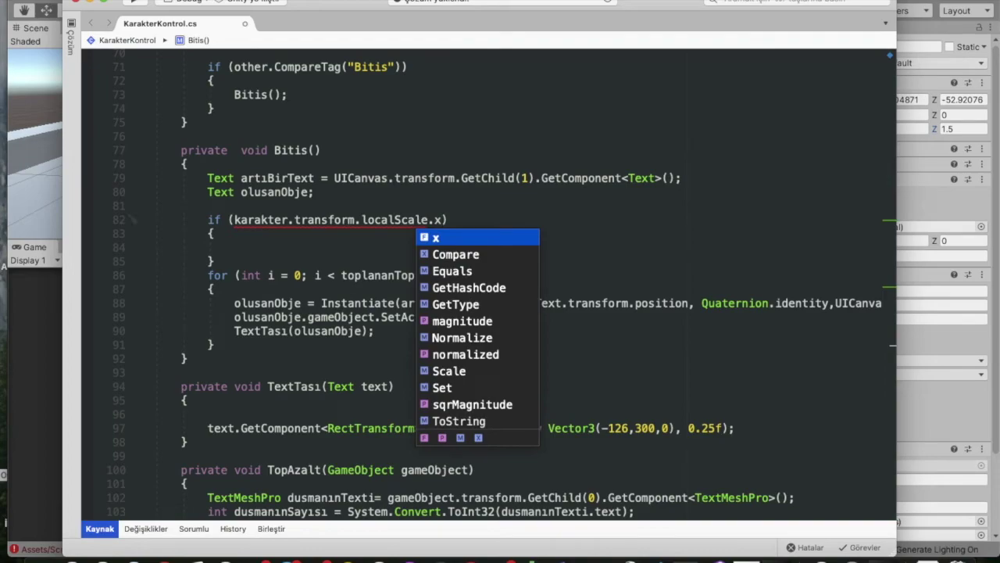
{"action": "type", "text": ">"}
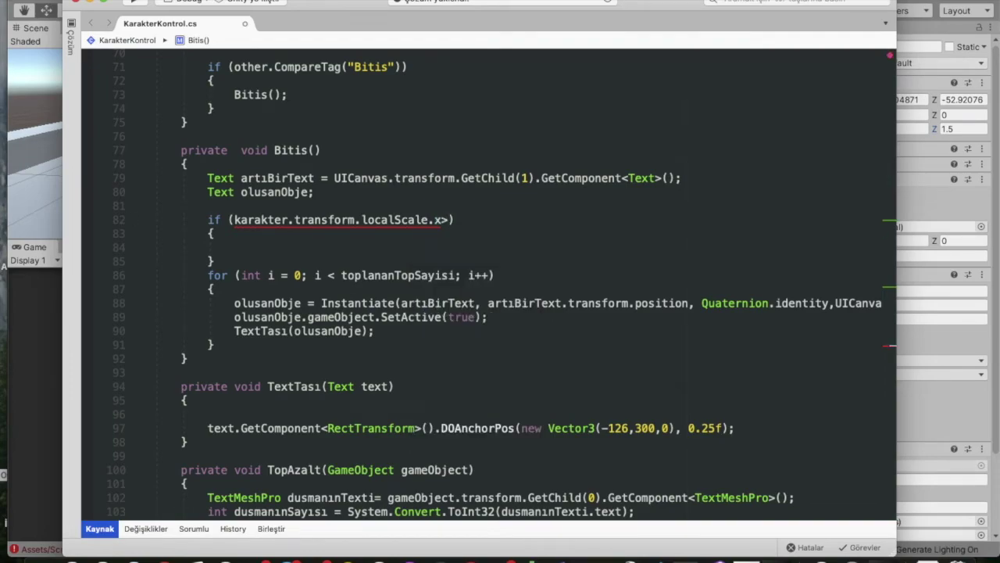
{"action": "type", "text": "1.5f"}
{"action": "type", "text": "ata"}
{"action": "key", "text": "BackSpace"}
{"action": "key", "text": "BackSpace"}
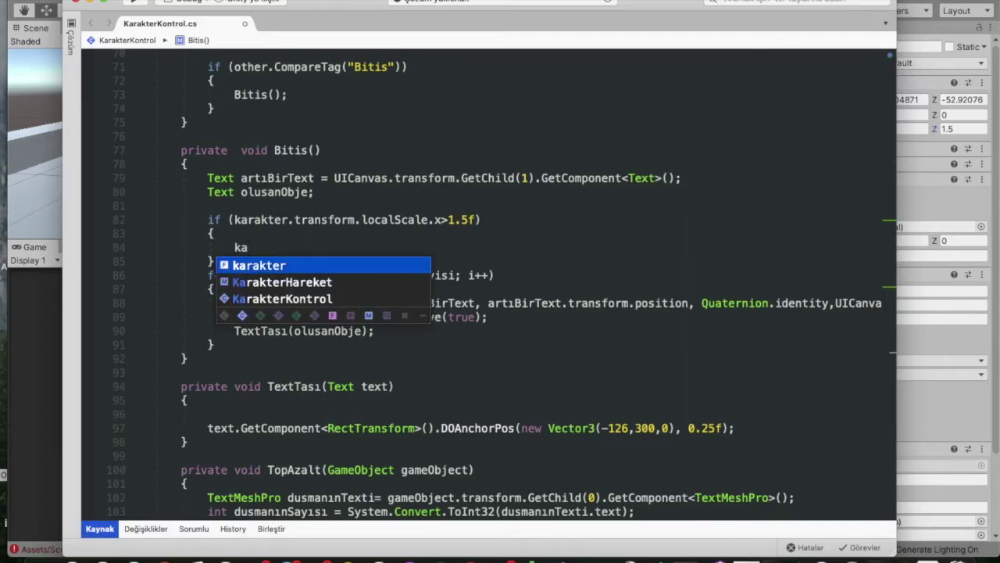
{"action": "type", "text": "rakter.tr"}
{"action": "key", "text": "Tab"}
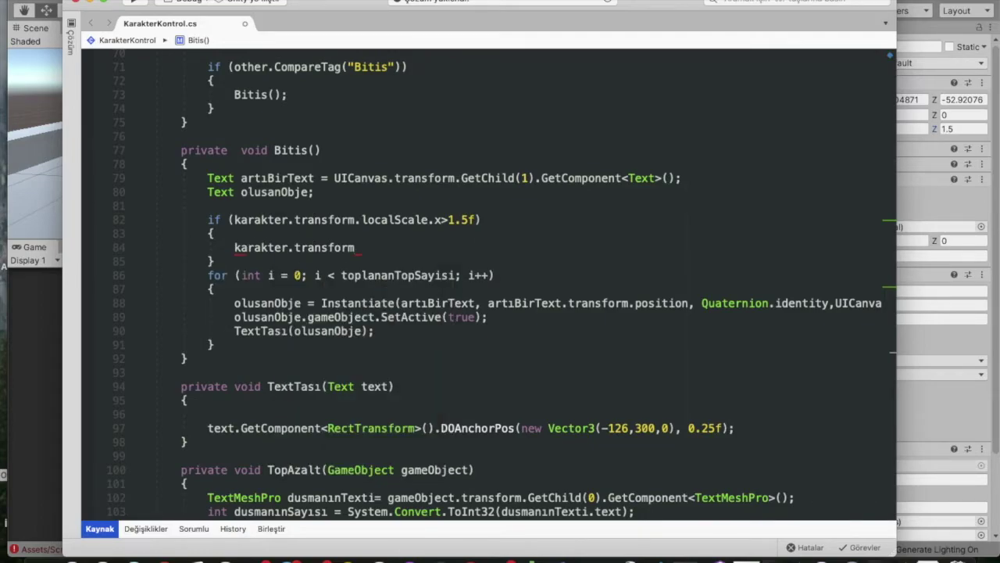
{"action": "type", "text": ".loc"}
{"action": "key", "text": "Tab"}
{"action": "type", "text": "new Vec"}
{"action": "key", "text": "Tab"}
{"action": "type", "text": "(/"}
{"action": "key", "text": "BackSpace"}
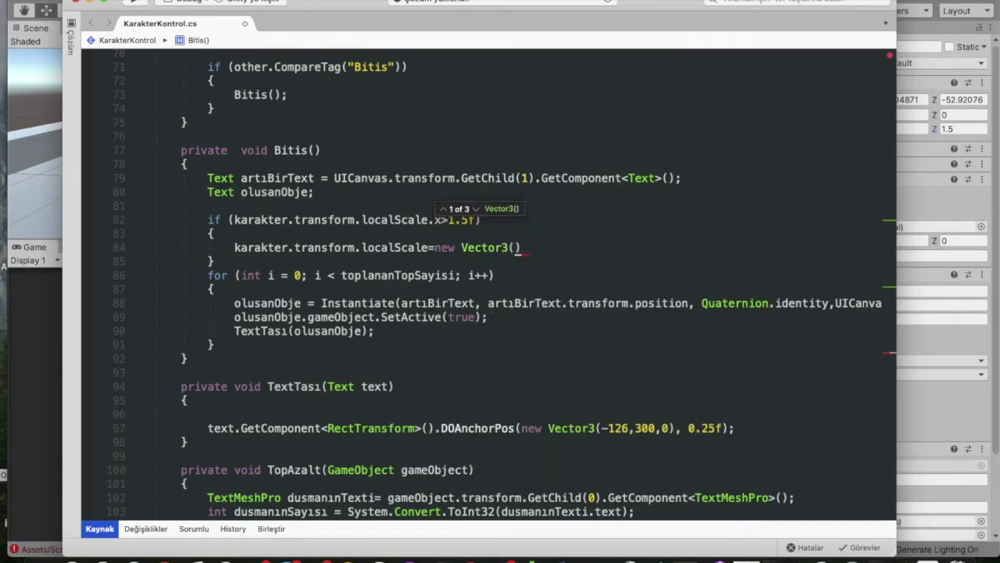
- Replace 'if' with 'while' and enter the first argument 'transform.localScale.x-0.05f'
{"action": "double_click", "coordinate": [213, 220]}
{"action": "type", "text": "while"}
{"action": "key", "text": "Escape"}
{"action": "key", "text": "Down"}
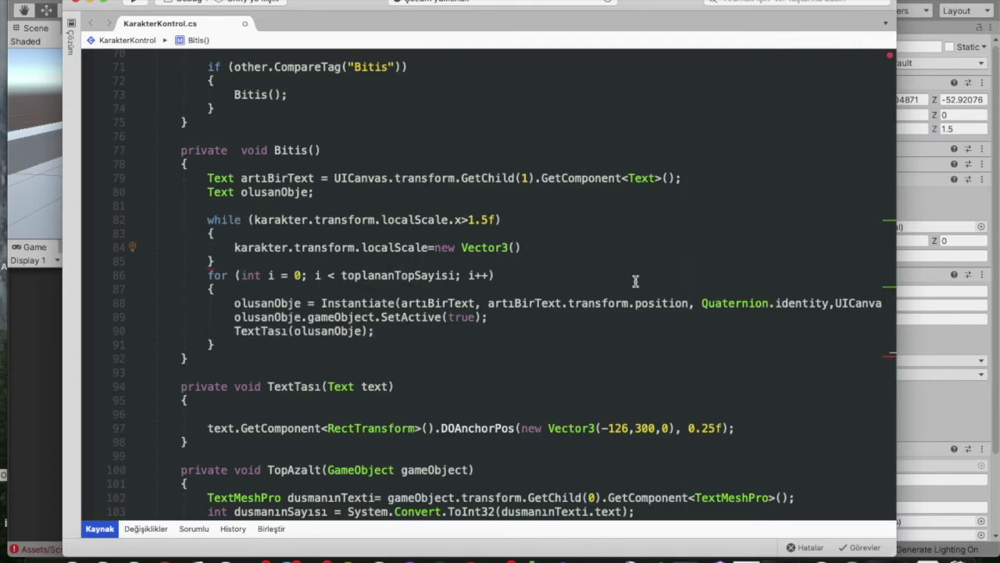
{"action": "type", "text": "transform.localScale."}
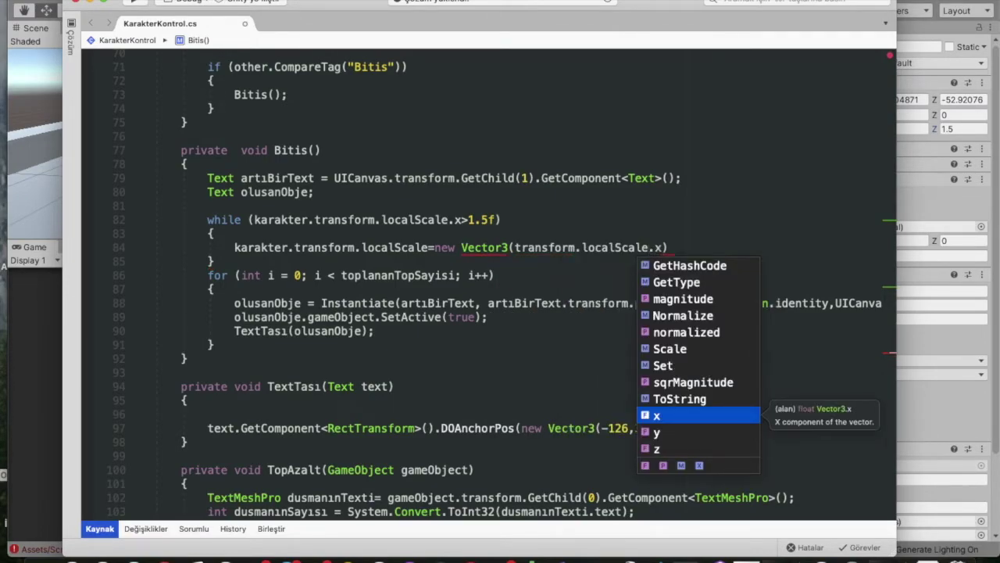
{"action": "type", "text": "x-0.05f"}
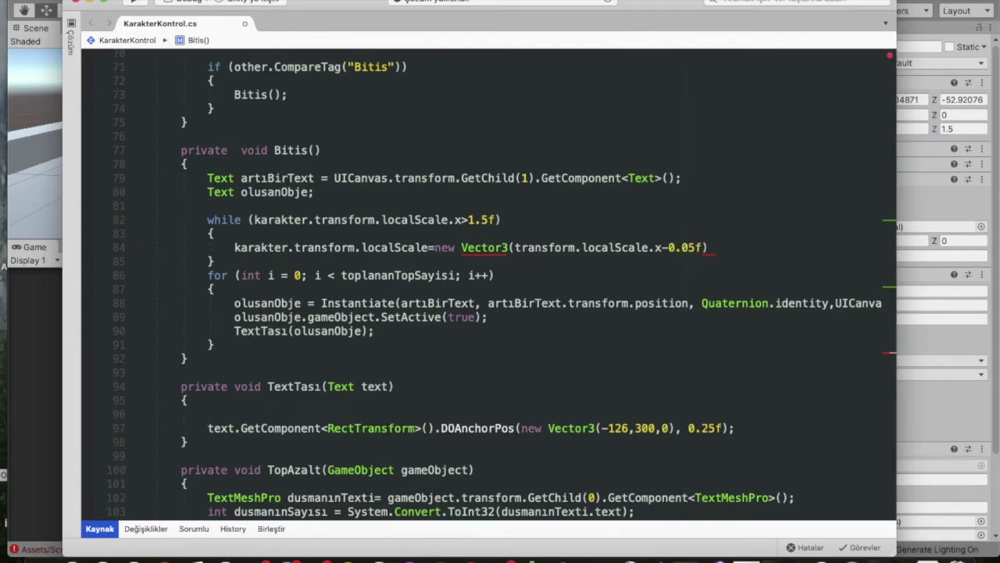
{"action": "type", "text": ",transform."}
{"action": "scroll", "coordinate": [735, 332], "scroll_direction": "down", "scroll_amount": 2}
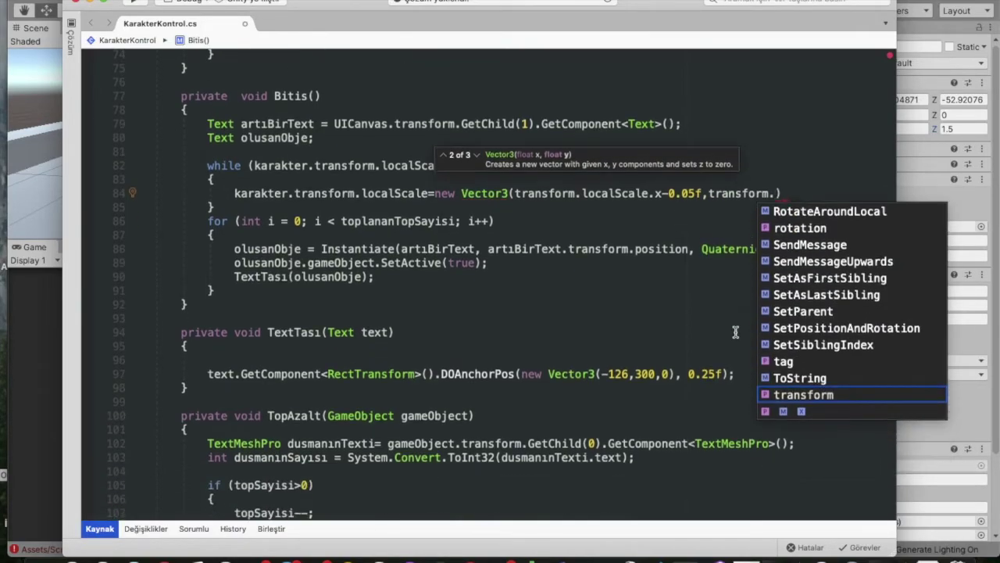
- Paste the per-axis scale arguments from TopArttır into the Vector3 on line 84
{"action": "scroll", "coordinate": [736, 332], "scroll_direction": "down", "scroll_amount": 2}
{"action": "scroll", "coordinate": [680, 362], "scroll_direction": "down", "scroll_amount": 6}
{"action": "scroll", "coordinate": [680, 362], "scroll_direction": "down", "scroll_amount": 6}
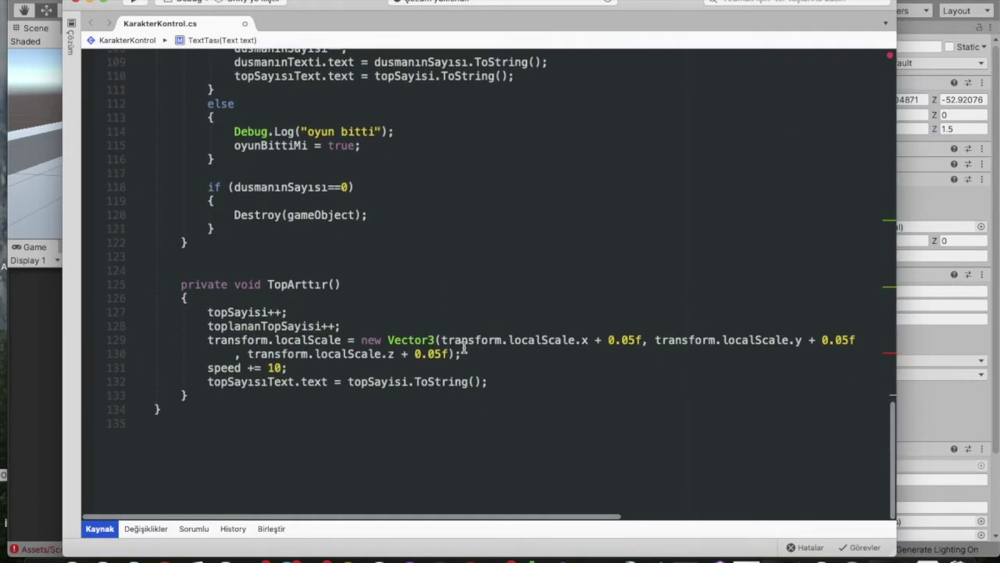
{"action": "left_click_drag", "start_coordinate": [441, 340], "coordinate": [450, 354]}
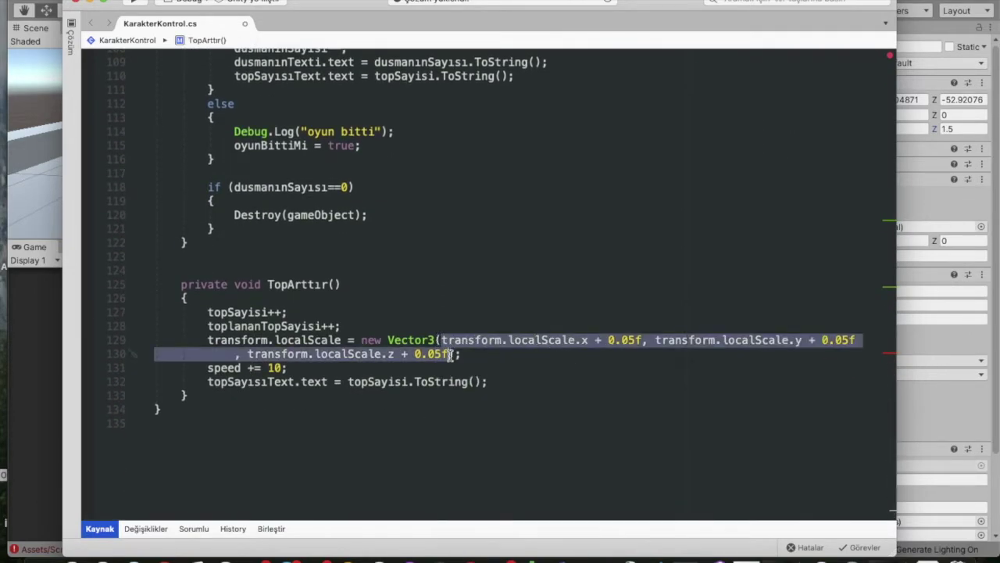
{"action": "scroll", "coordinate": [586, 306], "scroll_direction": "up", "scroll_amount": 12}
{"action": "scroll", "coordinate": [587, 306], "scroll_direction": "up", "scroll_amount": 2}
{"action": "left_click_drag", "start_coordinate": [514, 225], "coordinate": [773, 225]}
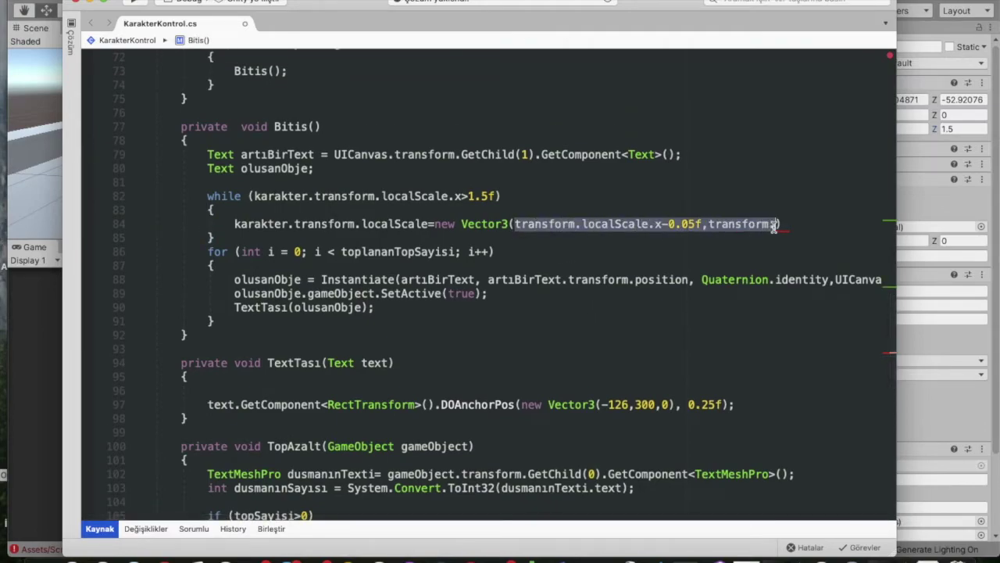
{"action": "key", "text": "ctrl+v"}
- Make the x and z steps subtract 0.05f and end the statement with a semicolon
{"action": "left_click", "coordinate": [679, 225]}
{"action": "key", "text": "BackSpace"}
{"action": "key", "text": "BackSpace"}
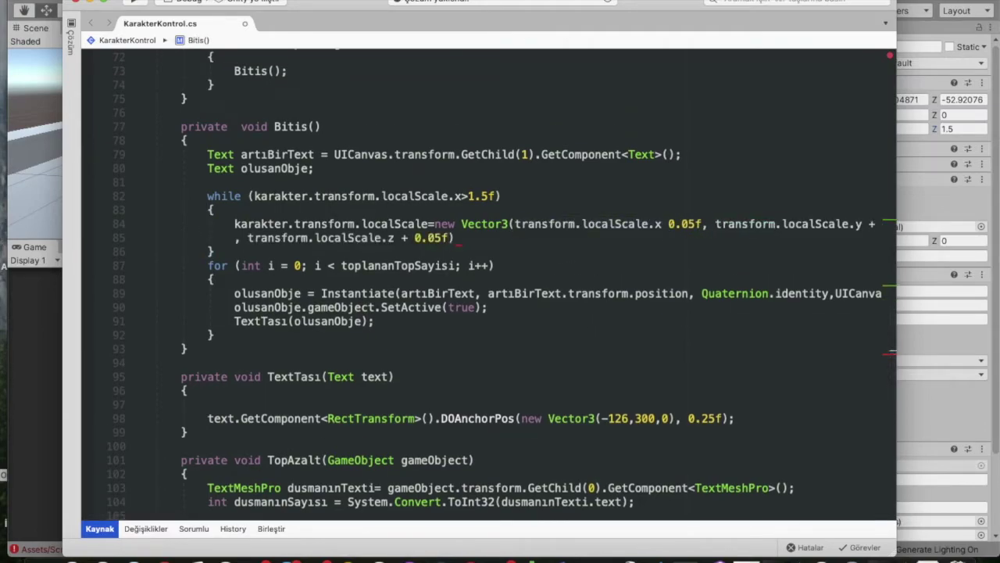
{"action": "type", "text": "-"}
{"action": "scroll", "coordinate": [679, 224], "scroll_direction": "right", "scroll_amount": 5}
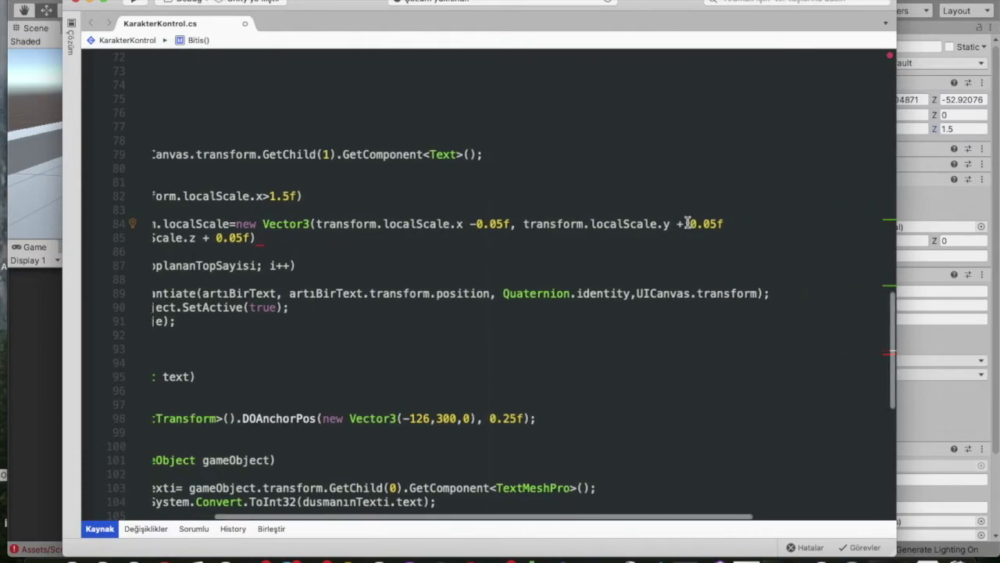
{"action": "scroll", "coordinate": [495, 279], "scroll_direction": "left", "scroll_amount": 5}
{"action": "left_click", "coordinate": [407, 238]}
{"action": "key", "text": "BackSpace"}
{"action": "type", "text": "-"}
{"action": "key", "text": "End"}
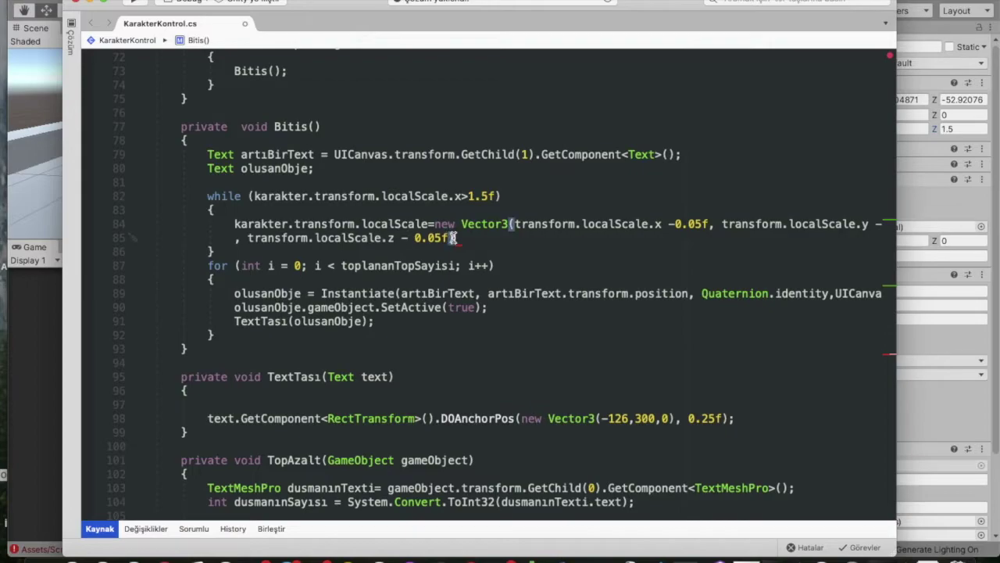
{"action": "type", "text": ";"}
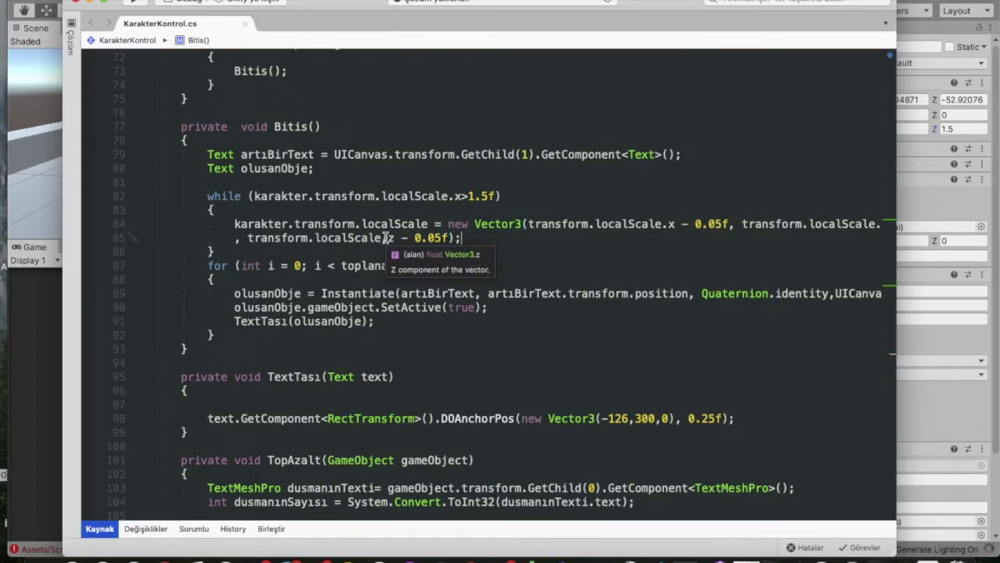
{"action": "left_click", "coordinate": [35, 328]}
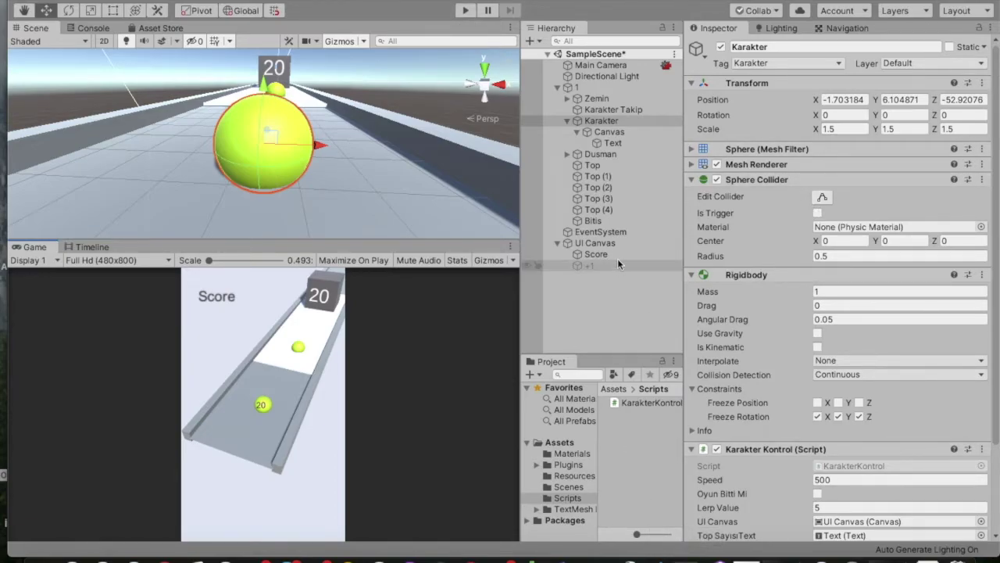
- Frame the Top ball, look down the road, and briefly play-test the game before stopping
{"action": "left_click", "coordinate": [604, 168]}
{"action": "double_click", "coordinate": [605, 168]}
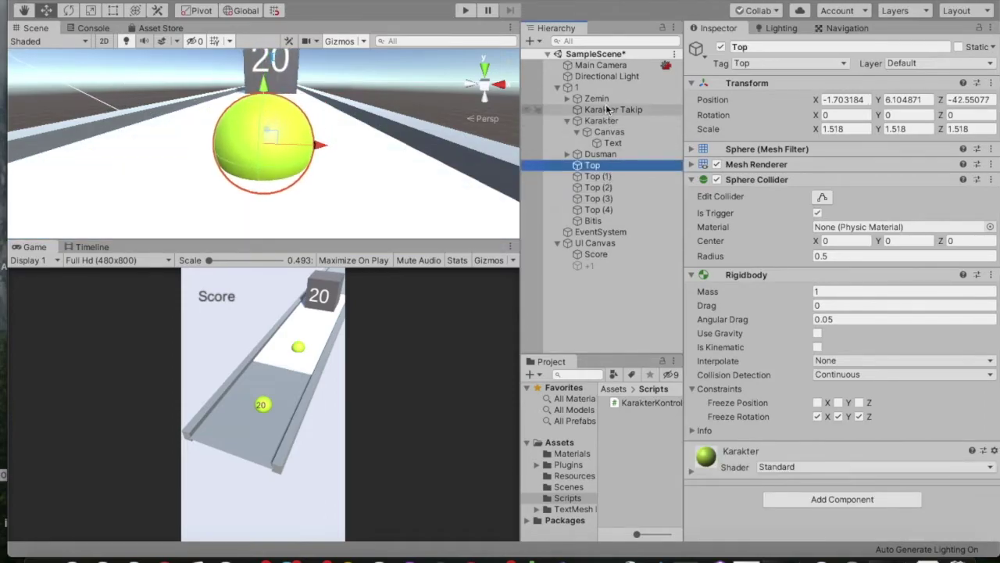
{"action": "scroll", "coordinate": [373, 129], "scroll_direction": "down", "scroll_amount": 5}
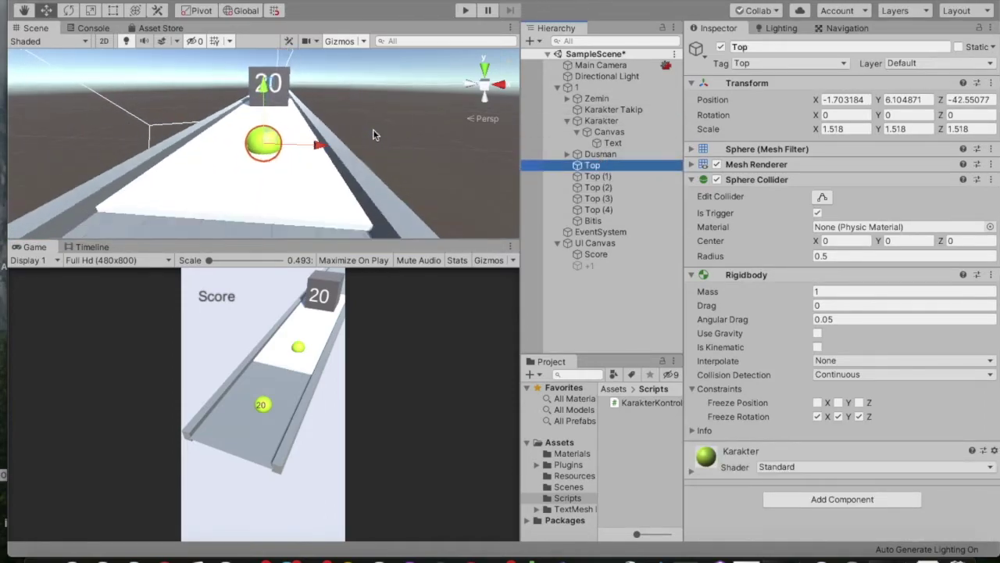
{"action": "left_click_drag", "start_coordinate": [277, 131], "coordinate": [260, 157]}
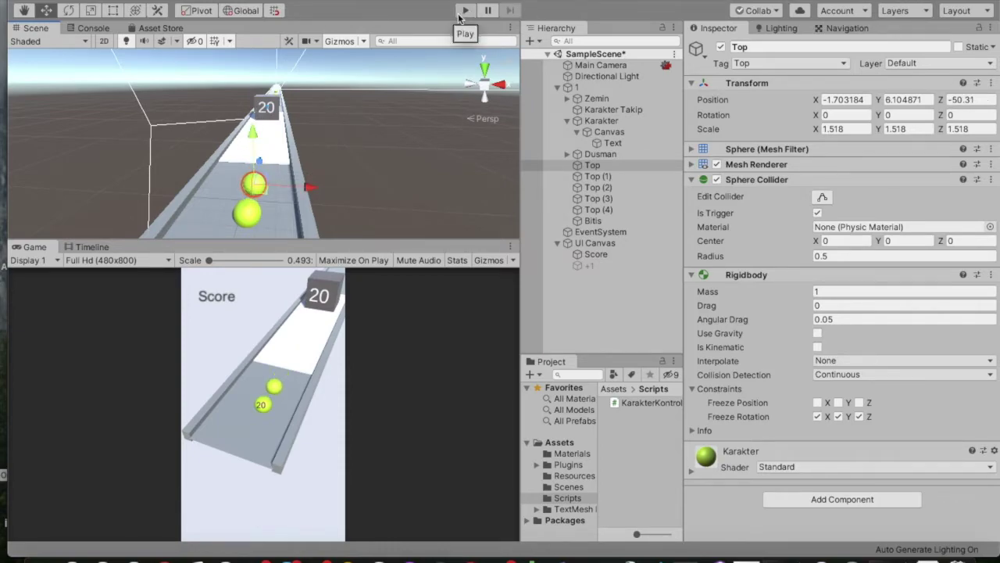
{"action": "left_click", "coordinate": [463, 12]}
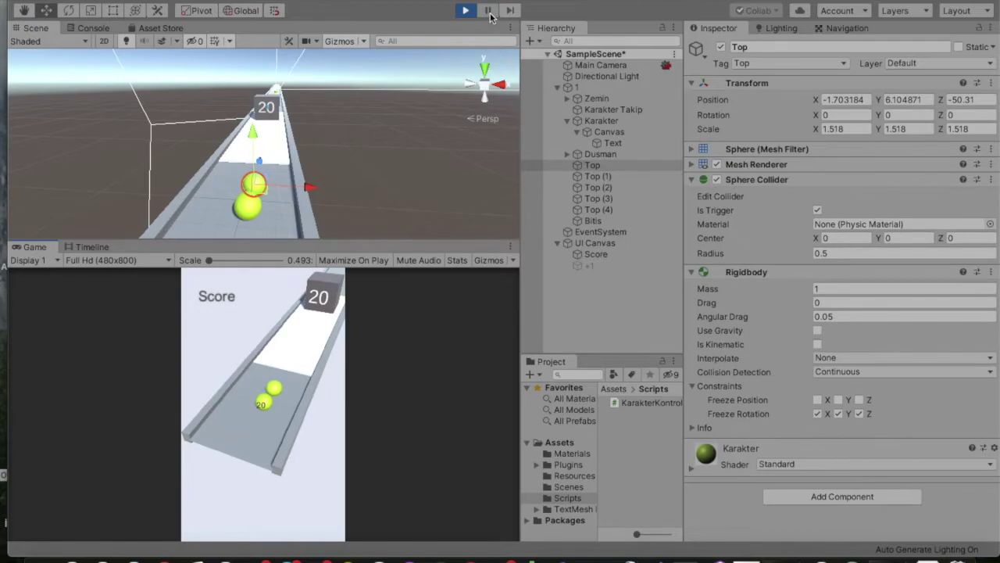
{"action": "left_click", "coordinate": [619, 122]}
{"action": "key", "text": "ctrl+p"}
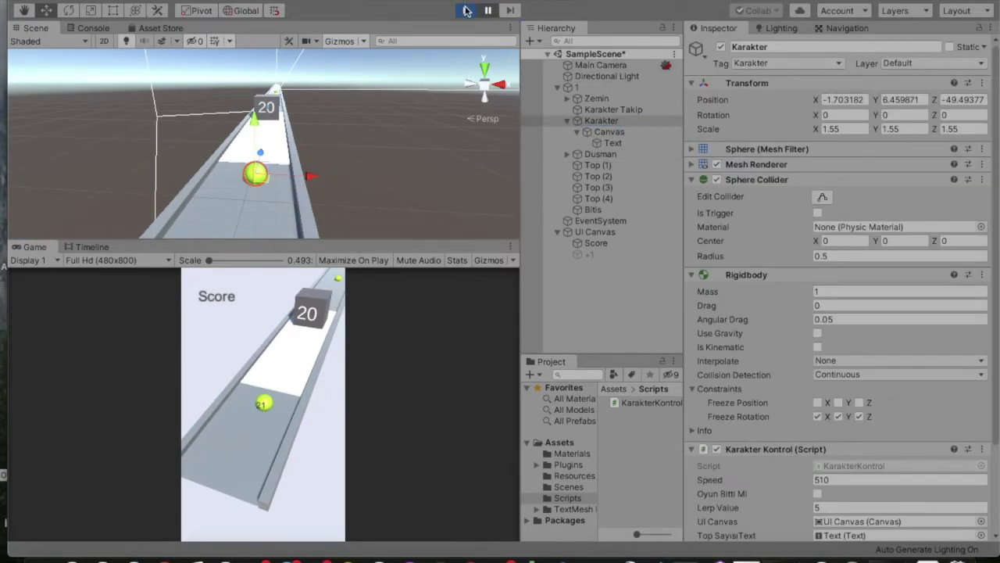
- Drag Karakter into the Karakter Kontrol script's Karakter field and run the game again
{"action": "scroll", "coordinate": [813, 225], "scroll_direction": "down", "scroll_amount": 5}
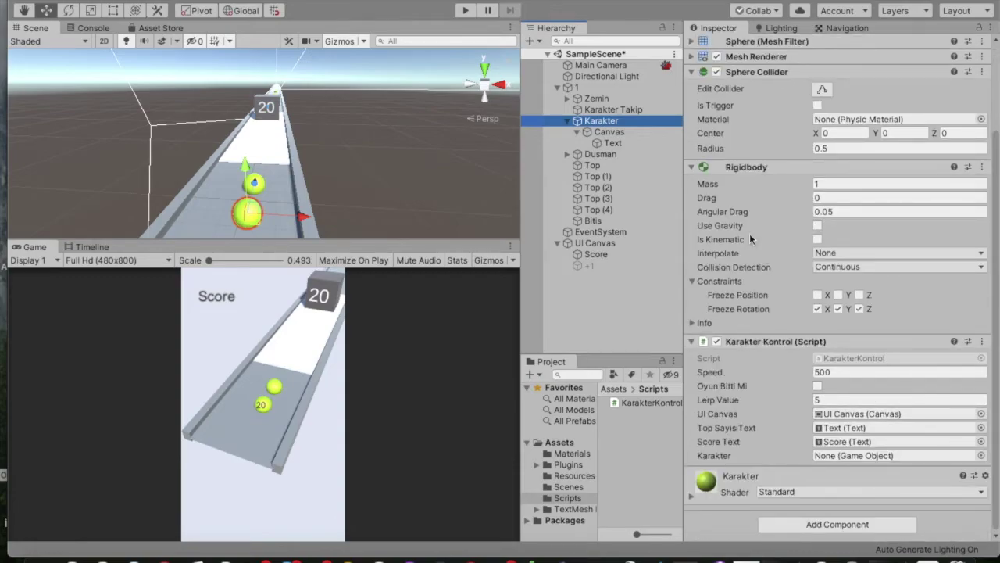
{"action": "left_click_drag", "start_coordinate": [602, 121], "coordinate": [851, 455]}
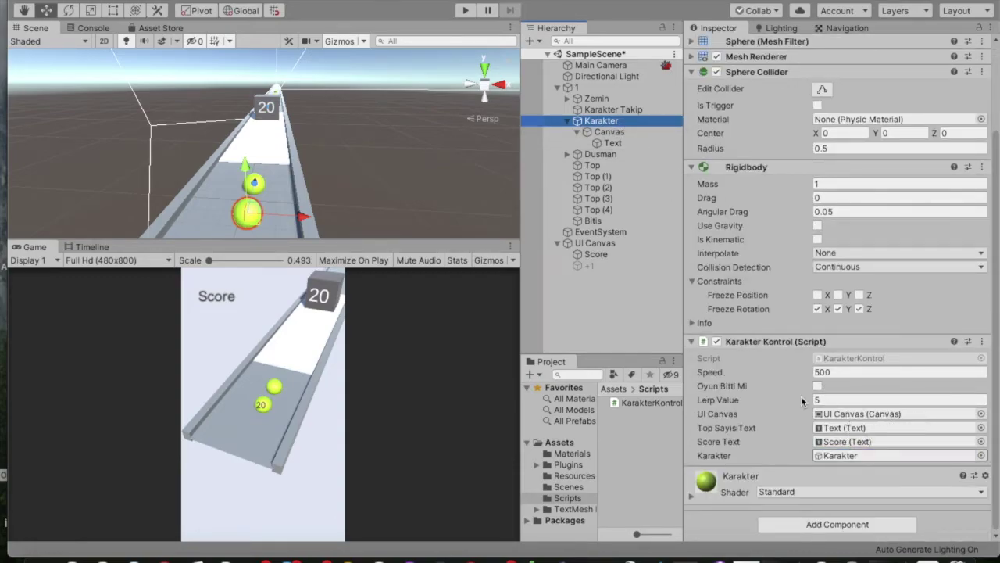
{"action": "left_click", "coordinate": [469, 10]}
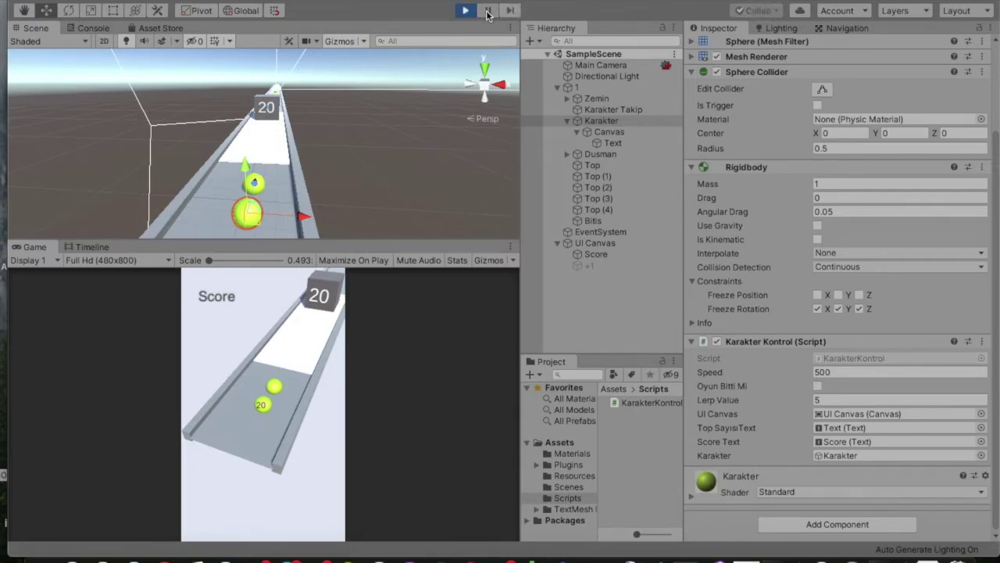
- Resume the game until the +1 copies appear at the finish, then stop and return to the script
{"action": "scroll", "coordinate": [688, 218], "scroll_direction": "up", "scroll_amount": 3}
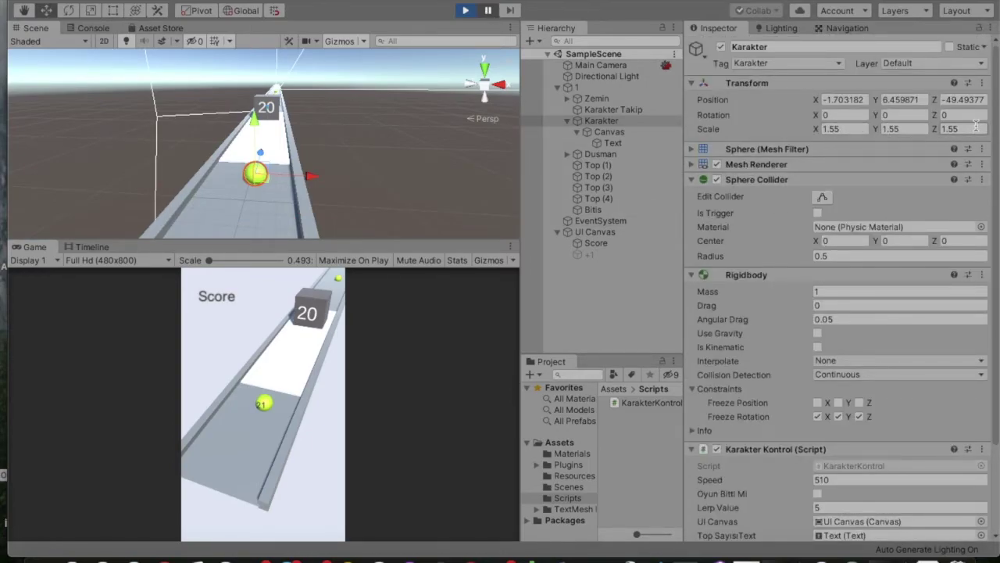
{"action": "left_click", "coordinate": [489, 11]}
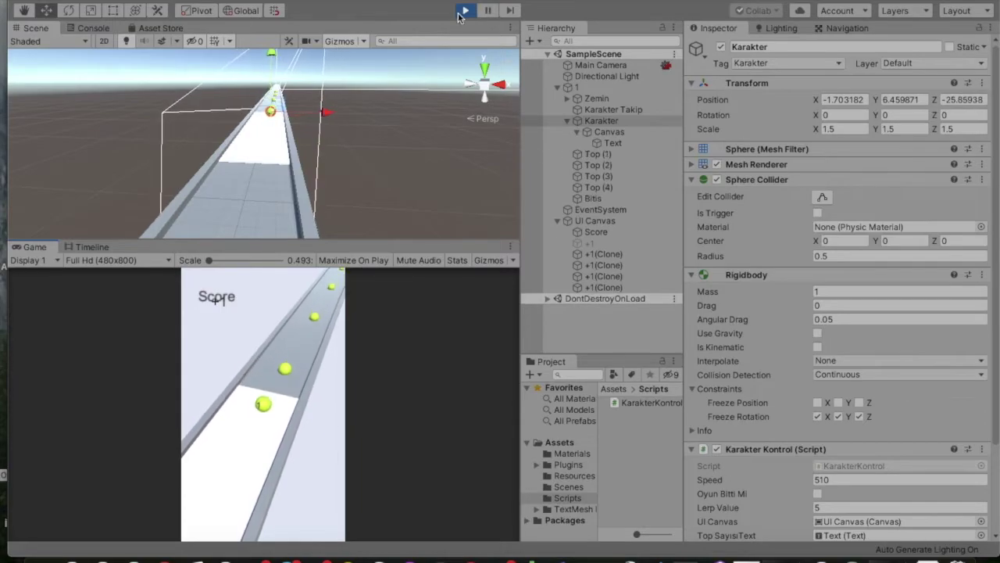
{"action": "left_click", "coordinate": [465, 11]}
{"action": "left_click", "coordinate": [716, 556]}
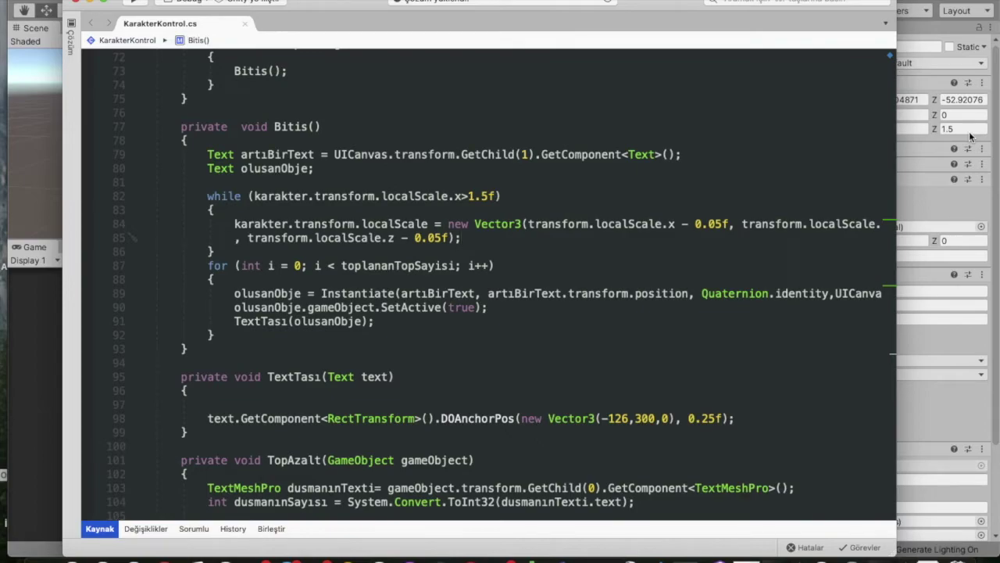
- Back in Unity, select the Bitis finish object and start sliding it down the track
{"action": "double_click", "coordinate": [717, 225]}
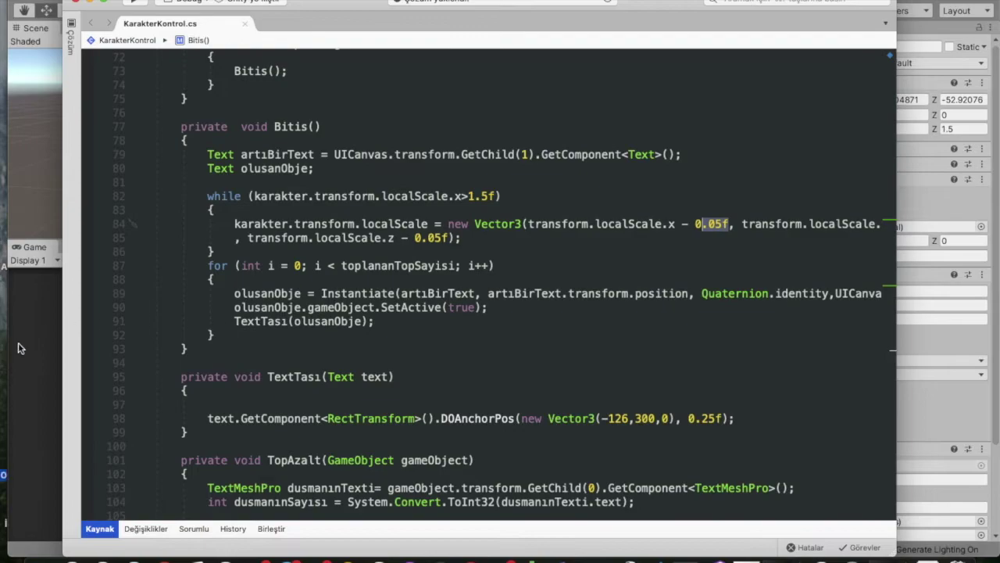
{"action": "left_click", "coordinate": [43, 333]}
{"action": "left_click", "coordinate": [602, 231]}
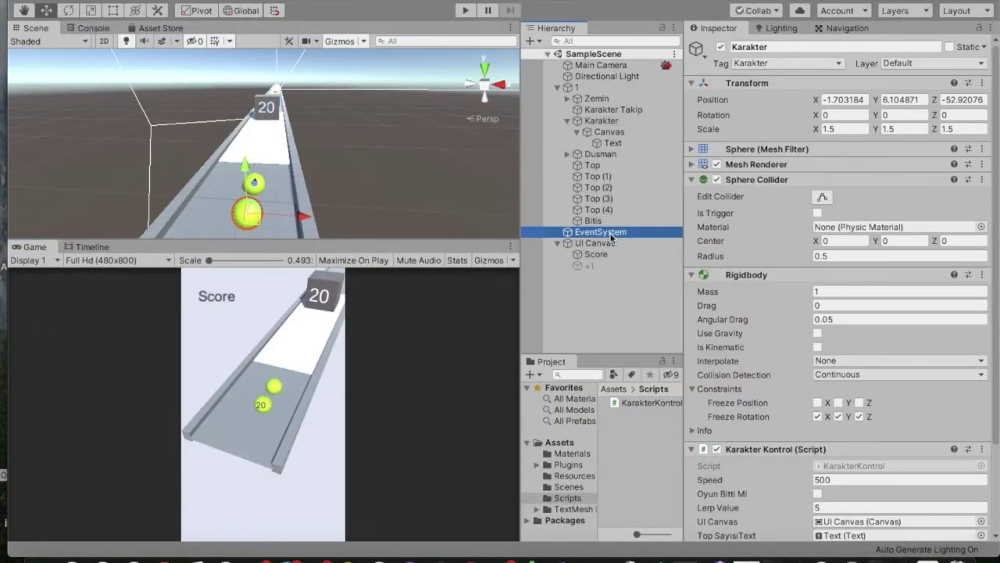
{"action": "left_click", "coordinate": [614, 210]}
{"action": "left_click", "coordinate": [611, 221]}
{"action": "left_click_drag", "start_coordinate": [275, 92], "coordinate": [294, 52]}
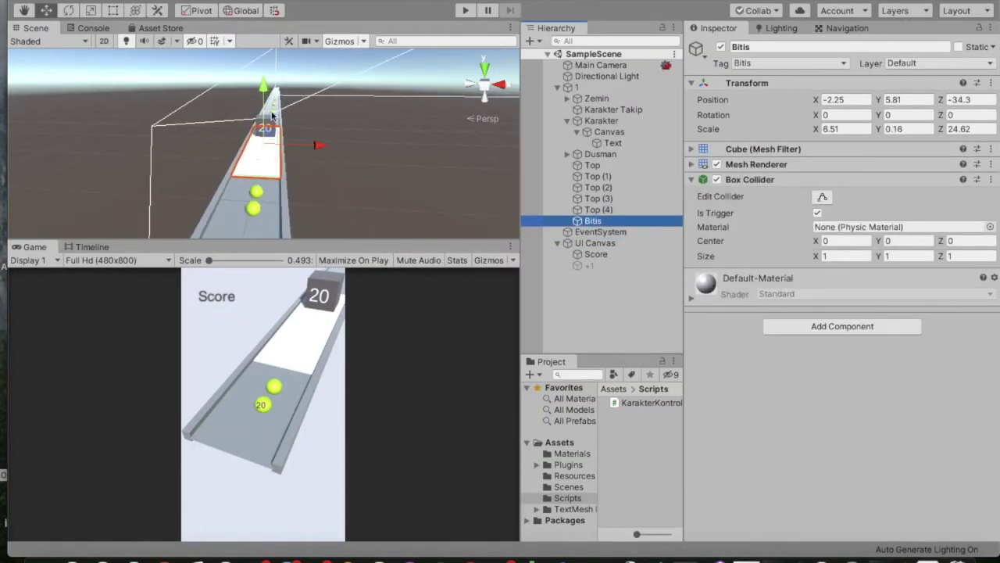
- Move the Bitis finish farther down the track to Z 67.61
{"action": "left_click_drag", "start_coordinate": [329, 108], "coordinate": [333, 94]}
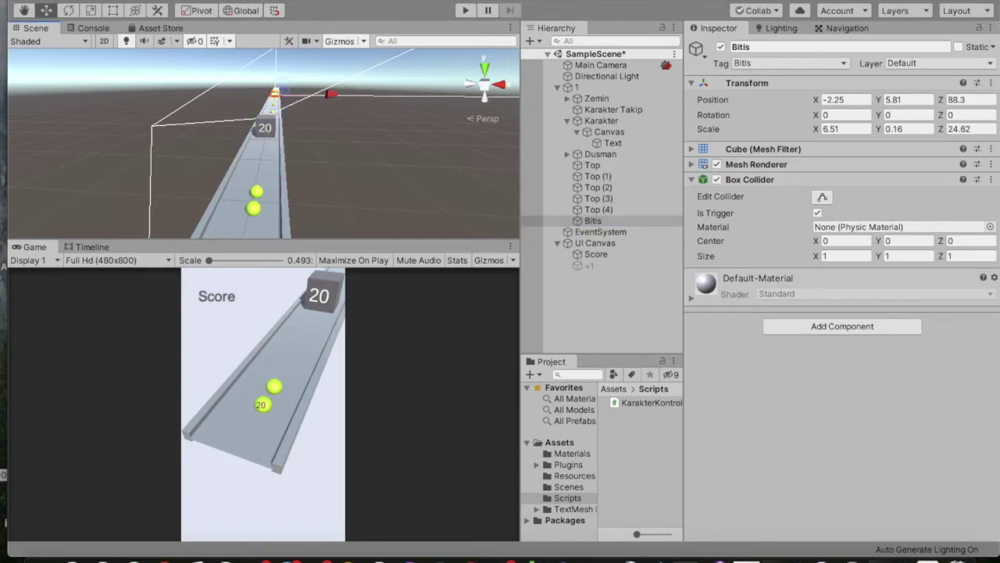
{"action": "left_click", "coordinate": [600, 231]}
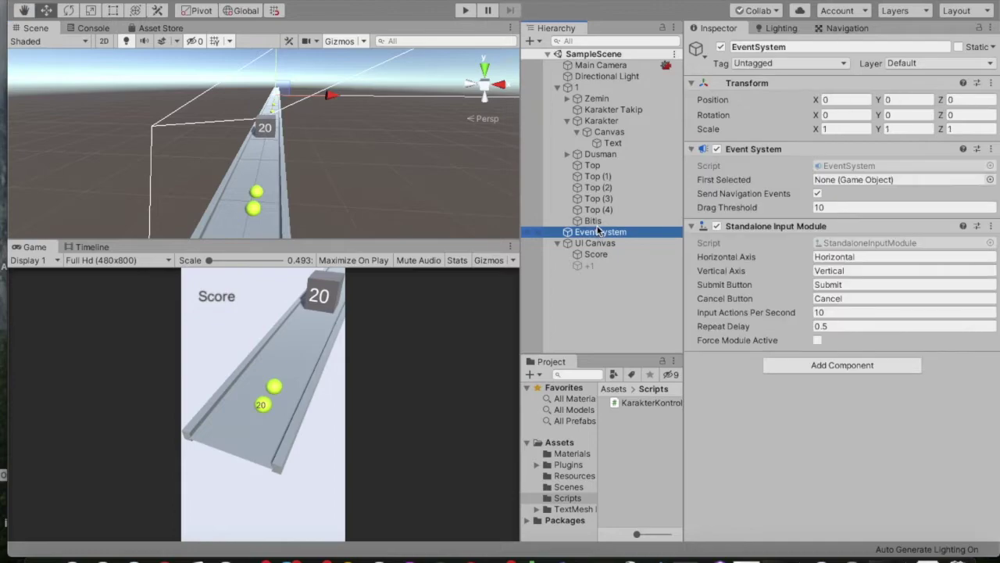
{"action": "double_click", "coordinate": [593, 220]}
{"action": "left_click_drag", "start_coordinate": [243, 176], "coordinate": [262, 172]}
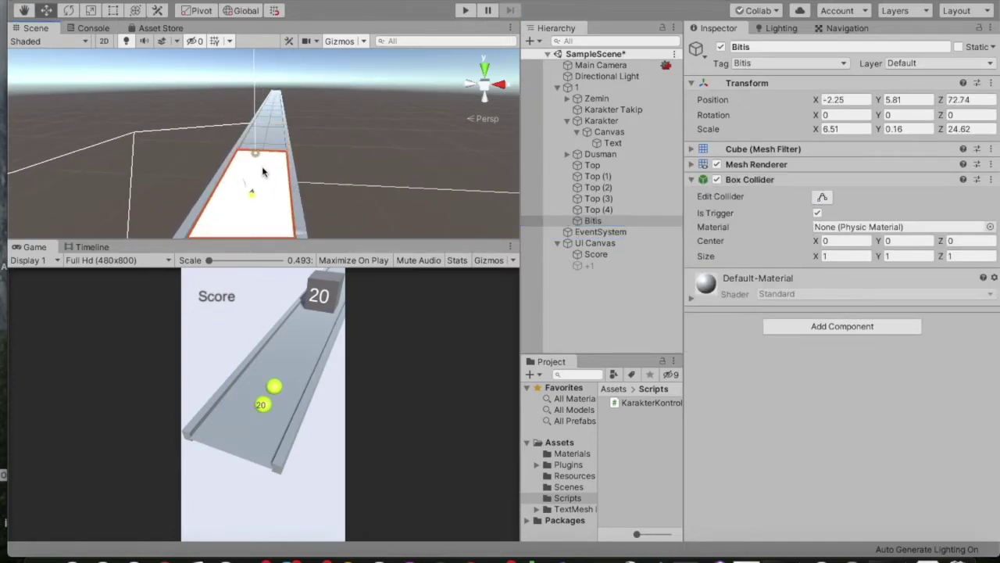
{"action": "scroll", "coordinate": [262, 171], "scroll_direction": "down", "scroll_amount": 3}
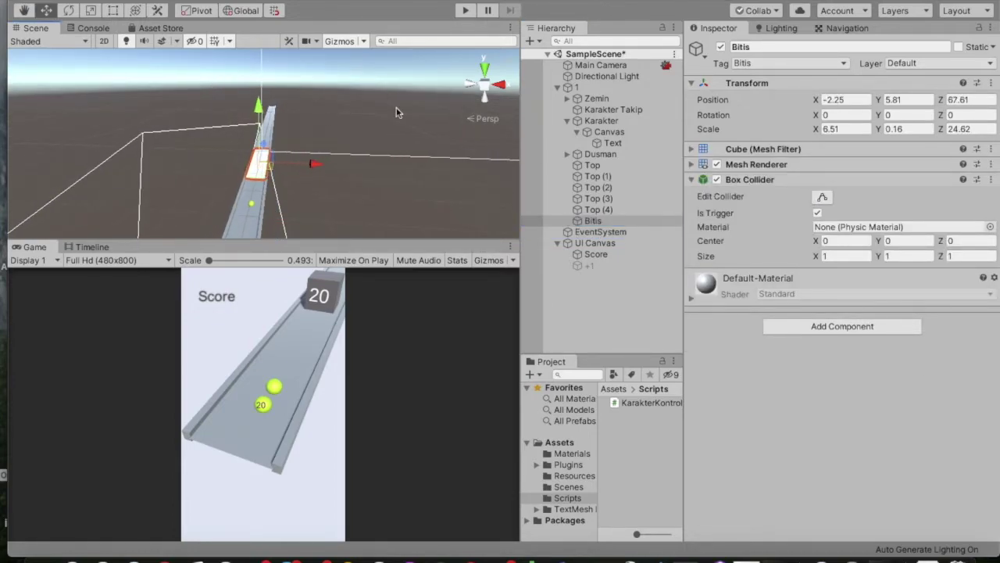
- Play-test in a maximised Game view, steering the ball to collect balls, then stop
{"action": "key", "text": "shift+space"}
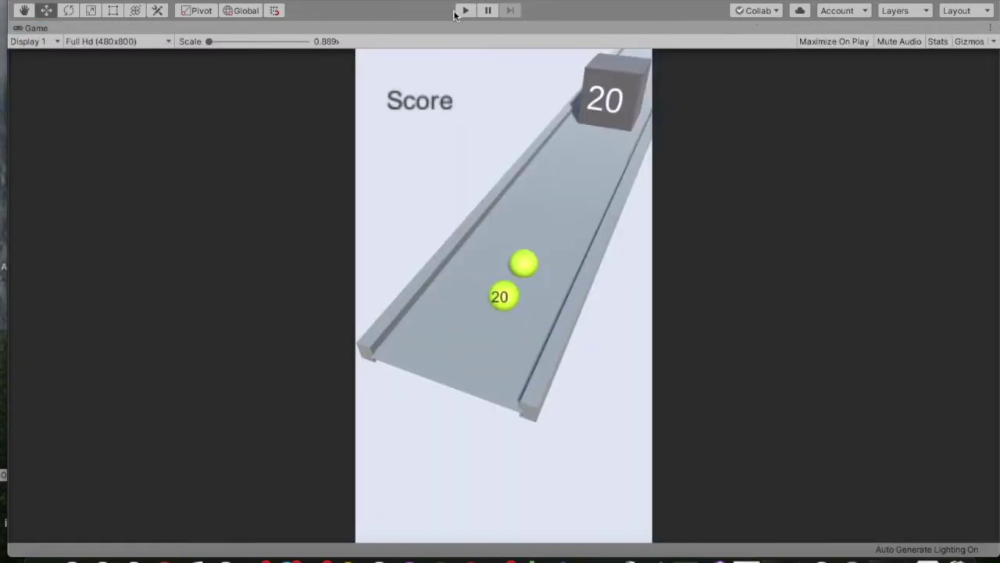
{"action": "left_click", "coordinate": [459, 10]}
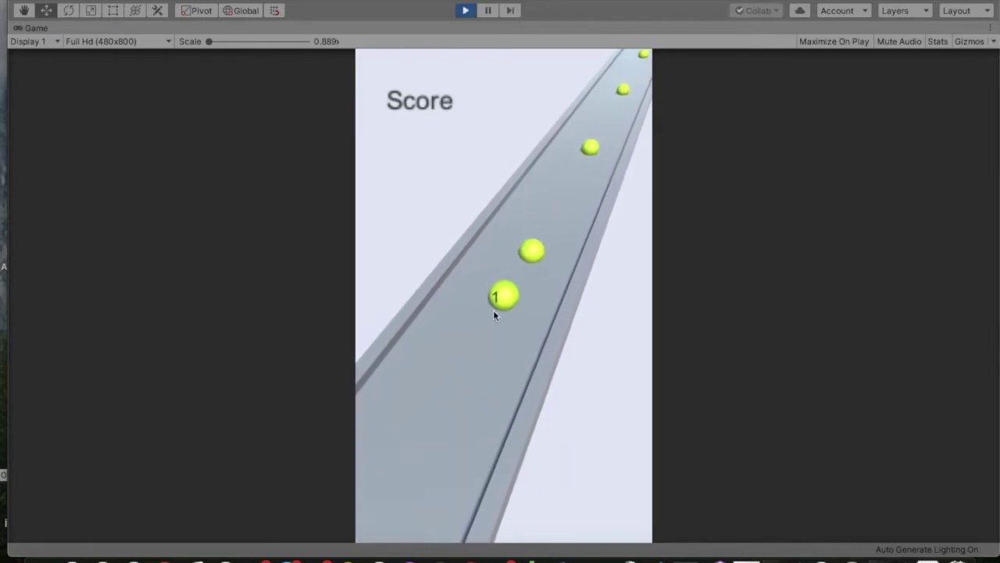
{"action": "mouse_move", "coordinate": [493, 314]}
{"action": "left_mouse_down"}
{"action": "mouse_move", "coordinate": [468, 327]}
{"action": "mouse_move", "coordinate": [504, 321]}
{"action": "left_mouse_up"}
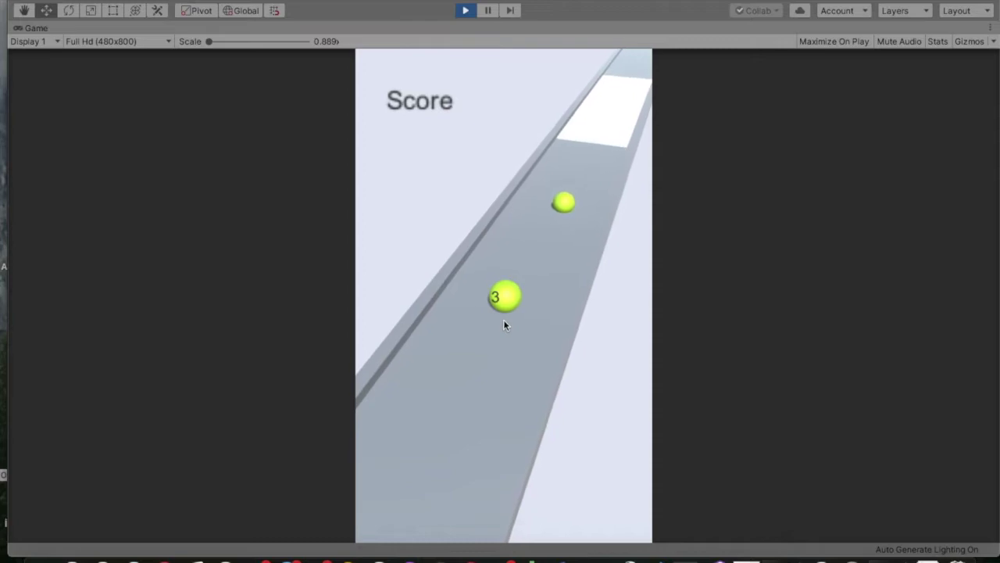
{"action": "left_click_drag", "start_coordinate": [504, 326], "coordinate": [490, 314]}
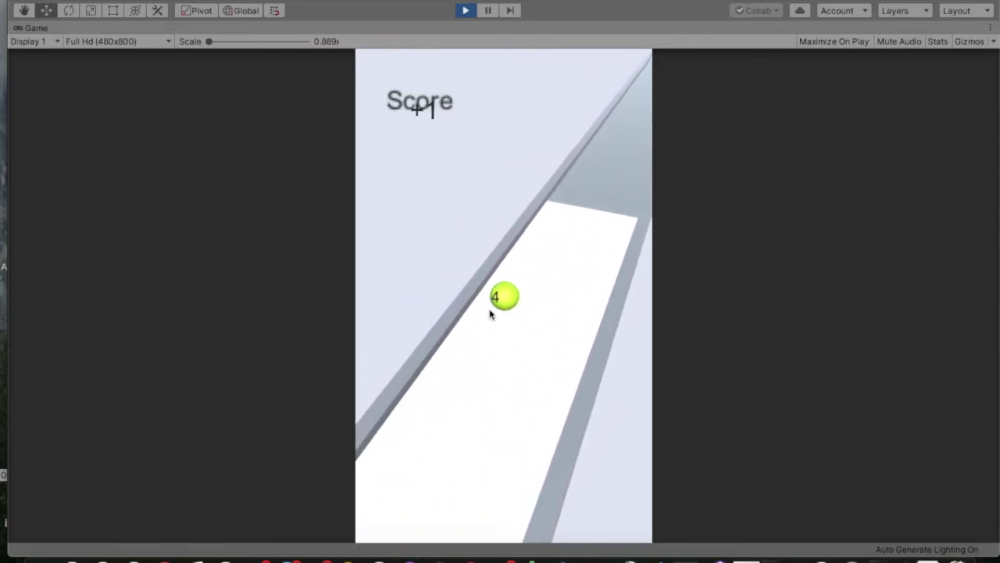
{"action": "left_click", "coordinate": [465, 11]}
{"action": "left_click", "coordinate": [716, 558]}
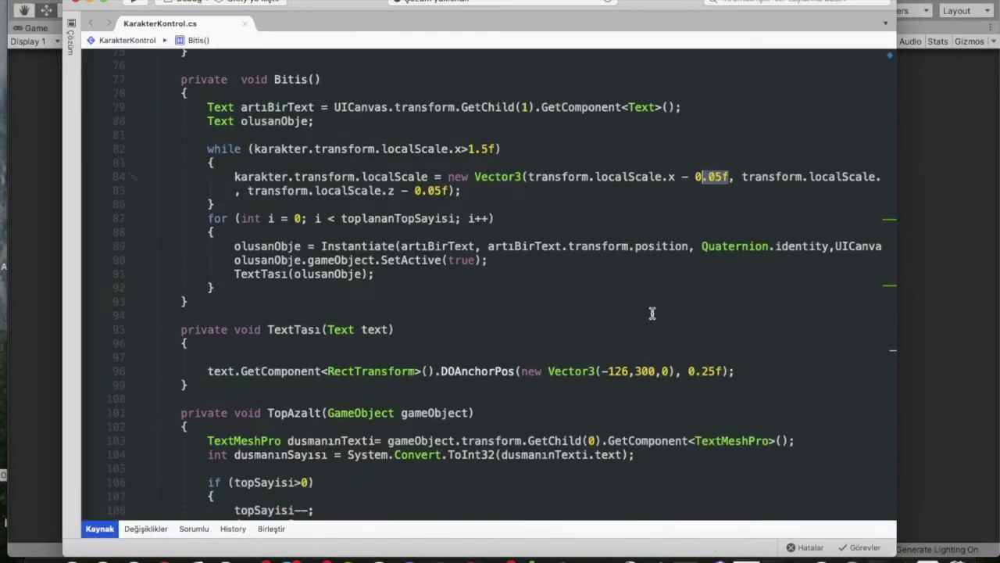
- Review the Bitis shrink loop and its 1.5 scale limit in KarakterKontrol.cs
{"action": "scroll", "coordinate": [652, 312], "scroll_direction": "down", "scroll_amount": 6}
{"action": "scroll", "coordinate": [478, 331], "scroll_direction": "down", "scroll_amount": 6}
{"action": "scroll", "coordinate": [339, 215], "scroll_direction": "down", "scroll_amount": 5}
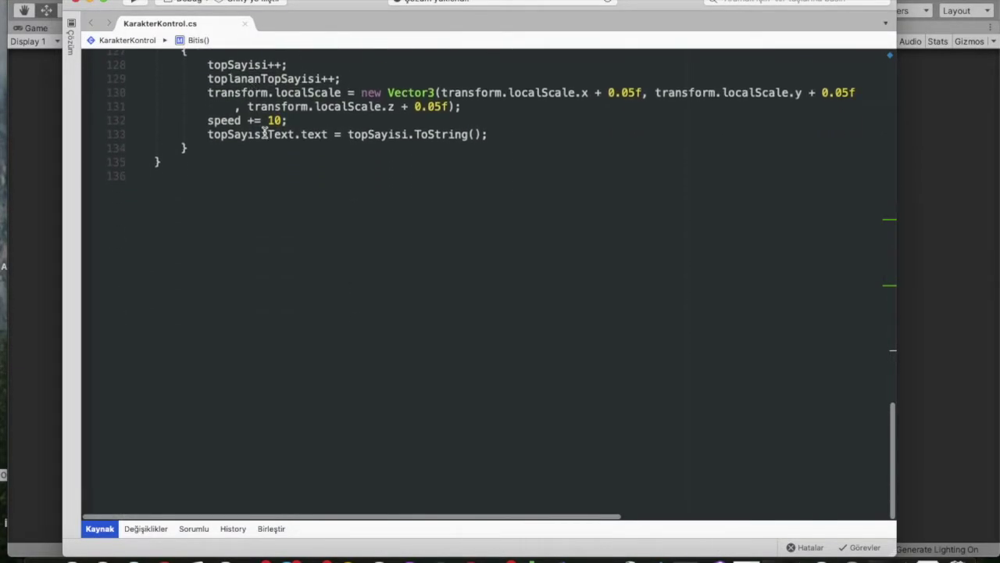
{"action": "scroll", "coordinate": [262, 133], "scroll_direction": "up", "scroll_amount": 4}
{"action": "scroll", "coordinate": [390, 131], "scroll_direction": "up", "scroll_amount": 2}
{"action": "scroll", "coordinate": [422, 227], "scroll_direction": "up", "scroll_amount": 7}
{"action": "scroll", "coordinate": [431, 242], "scroll_direction": "up", "scroll_amount": 1}
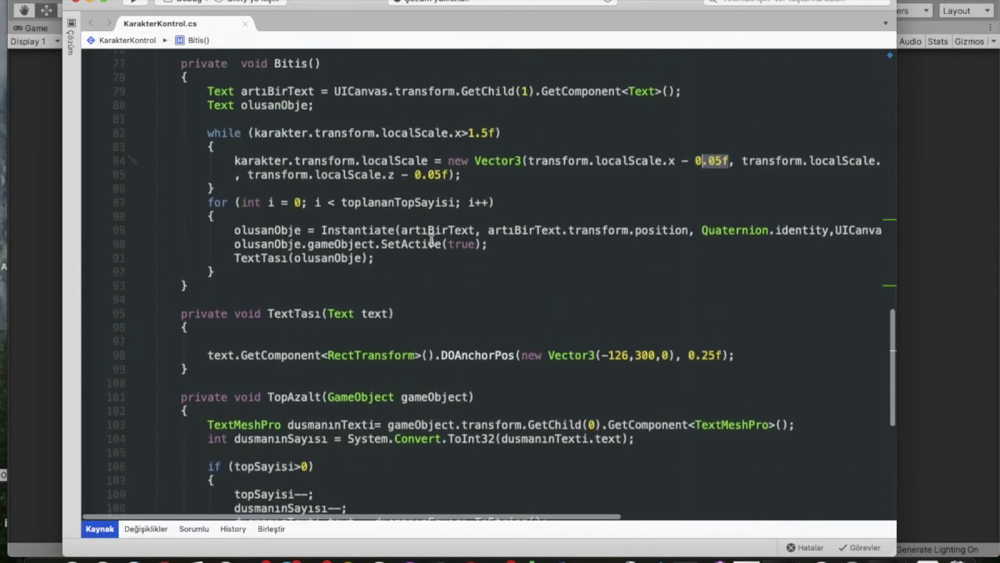
{"action": "scroll", "coordinate": [431, 242], "scroll_direction": "up", "scroll_amount": 3}
{"action": "scroll", "coordinate": [434, 317], "scroll_direction": "down", "scroll_amount": 5}
{"action": "scroll", "coordinate": [447, 177], "scroll_direction": "up", "scroll_amount": 2}
{"action": "scroll", "coordinate": [447, 178], "scroll_direction": "down", "scroll_amount": 1}
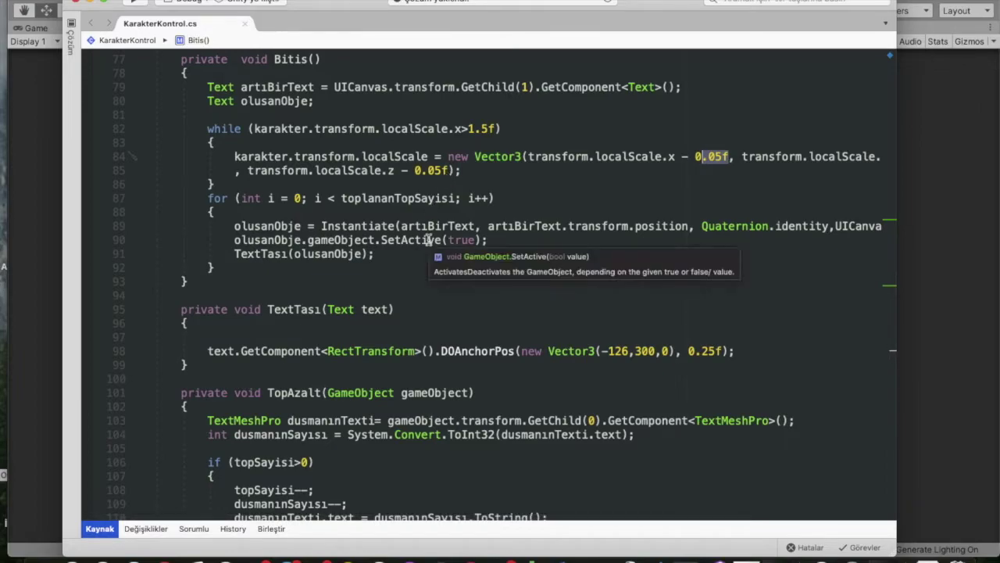
{"action": "scroll", "coordinate": [385, 293], "scroll_direction": "up", "scroll_amount": 1}
{"action": "scroll", "coordinate": [385, 293], "scroll_direction": "up", "scroll_amount": 3}
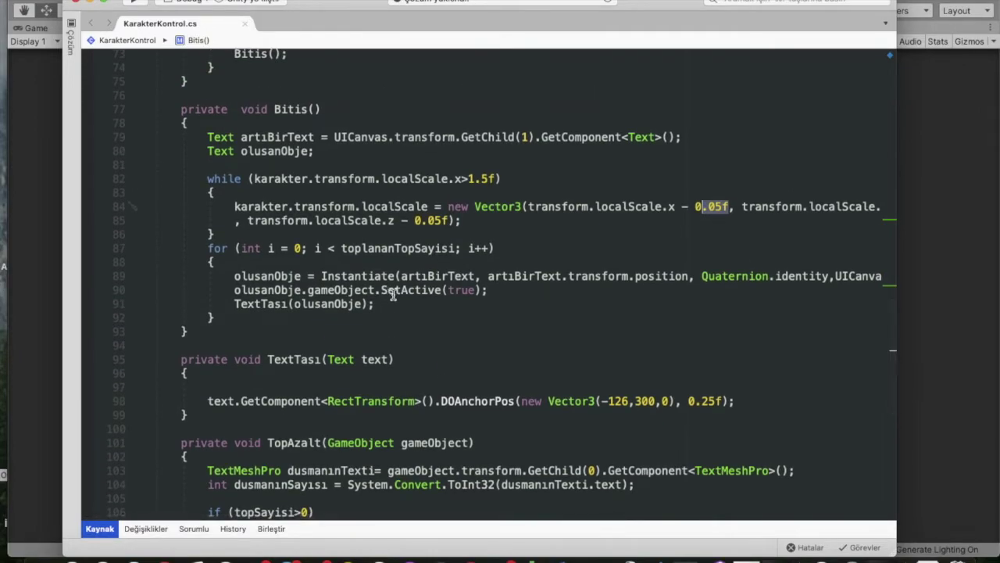
{"action": "scroll", "coordinate": [374, 217], "scroll_direction": "down", "scroll_amount": 2}
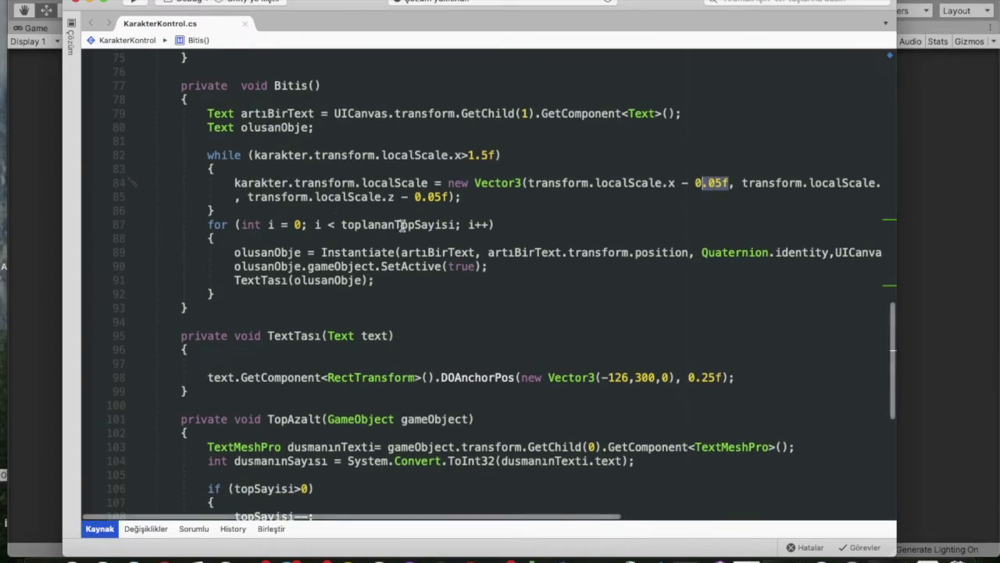
{"action": "left_click", "coordinate": [466, 156]}
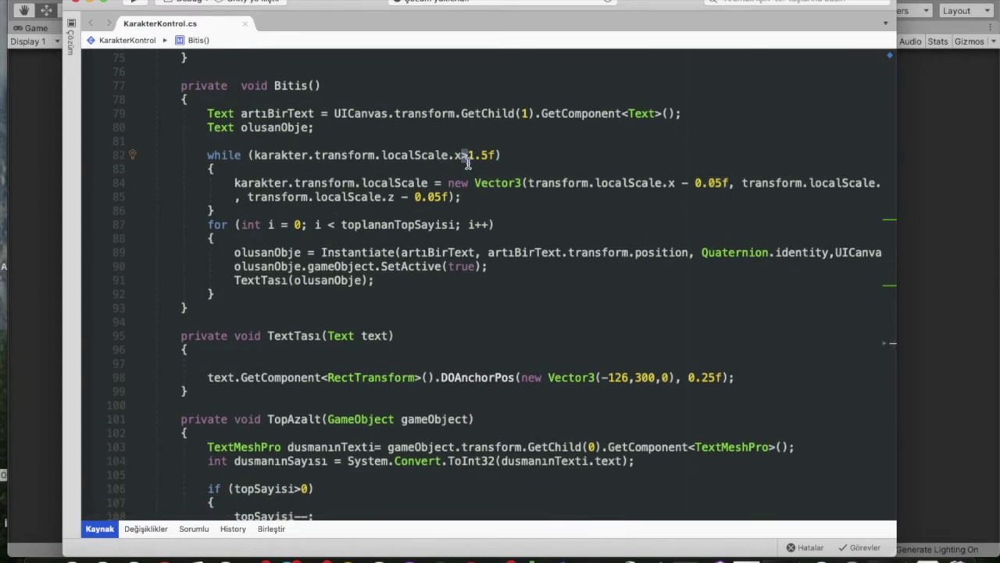
{"action": "left_click", "coordinate": [496, 195]}
{"action": "scroll", "coordinate": [496, 192], "scroll_direction": "up", "scroll_amount": 4}
- Add 'speed = 0.4f;' on a new line after the olusanObje declaration in Bitis()
{"action": "left_click", "coordinate": [302, 305]}
{"action": "key", "text": "Down"}
{"action": "key", "text": "Return"}
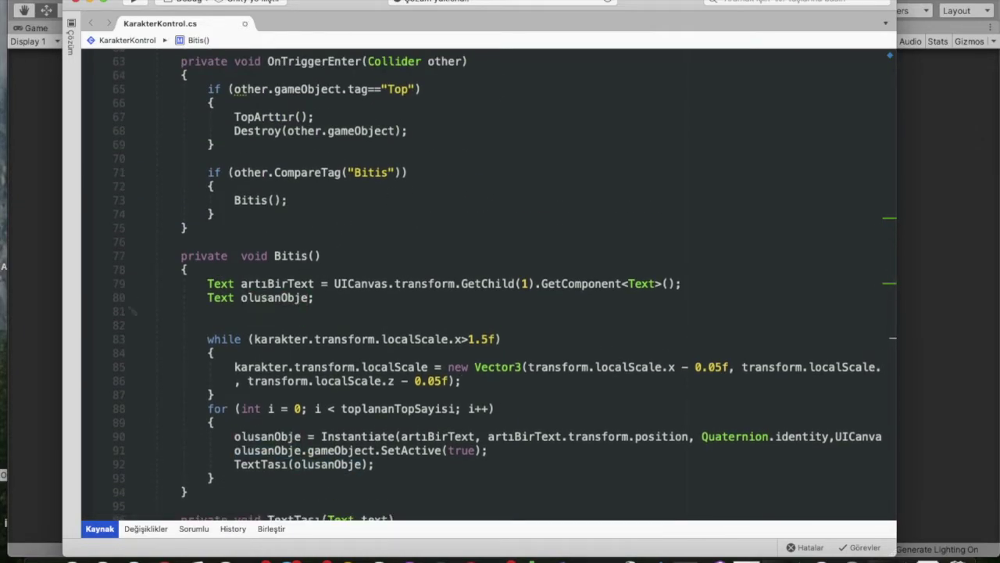
{"action": "type", "text": "spe"}
{"action": "key", "text": "Return"}
{"action": "type", "text": "4f;"}
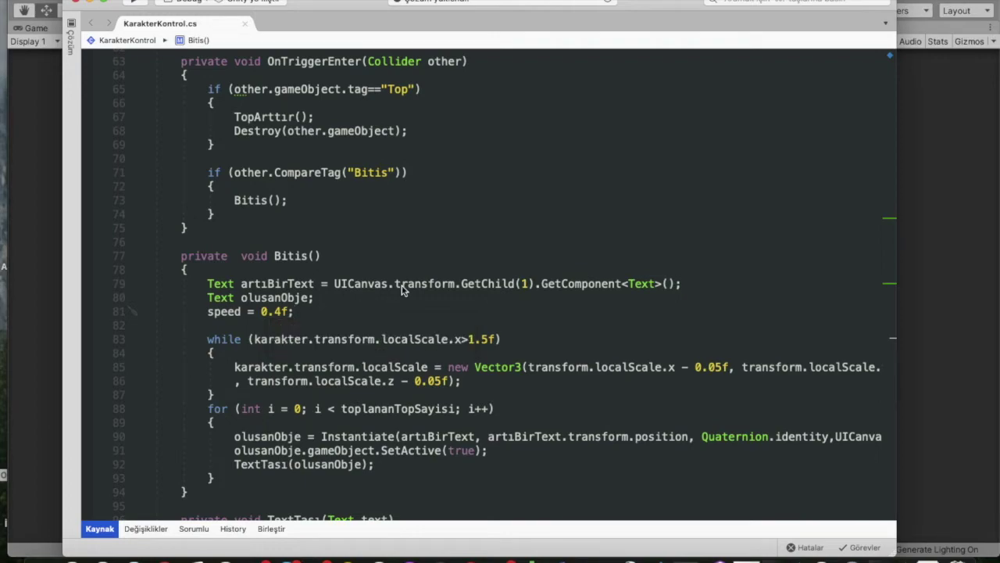
- Move to the TextTası method and place the caret after its tween line
{"action": "scroll", "coordinate": [333, 292], "scroll_direction": "down", "scroll_amount": 1}
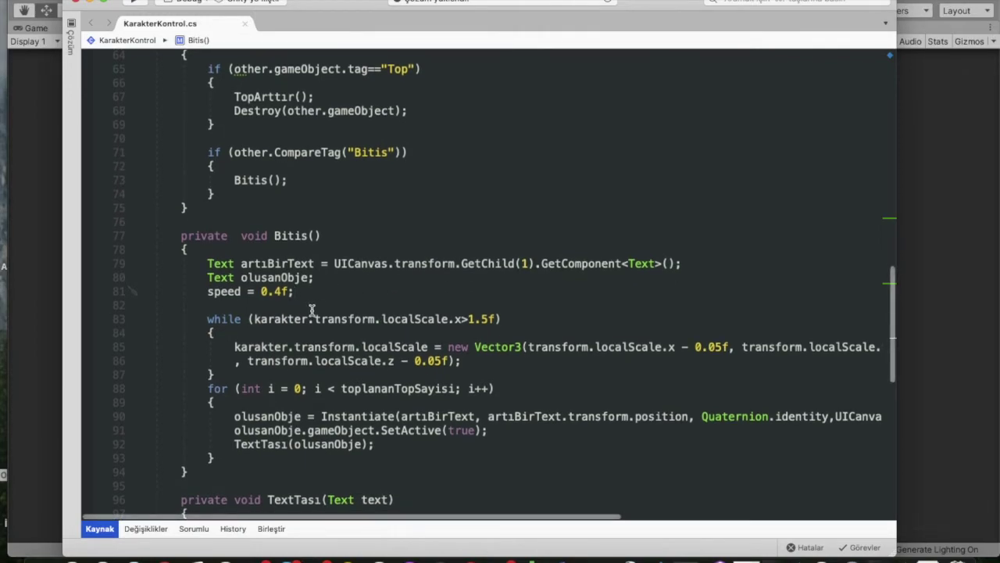
{"action": "scroll", "coordinate": [311, 310], "scroll_direction": "down", "scroll_amount": 3}
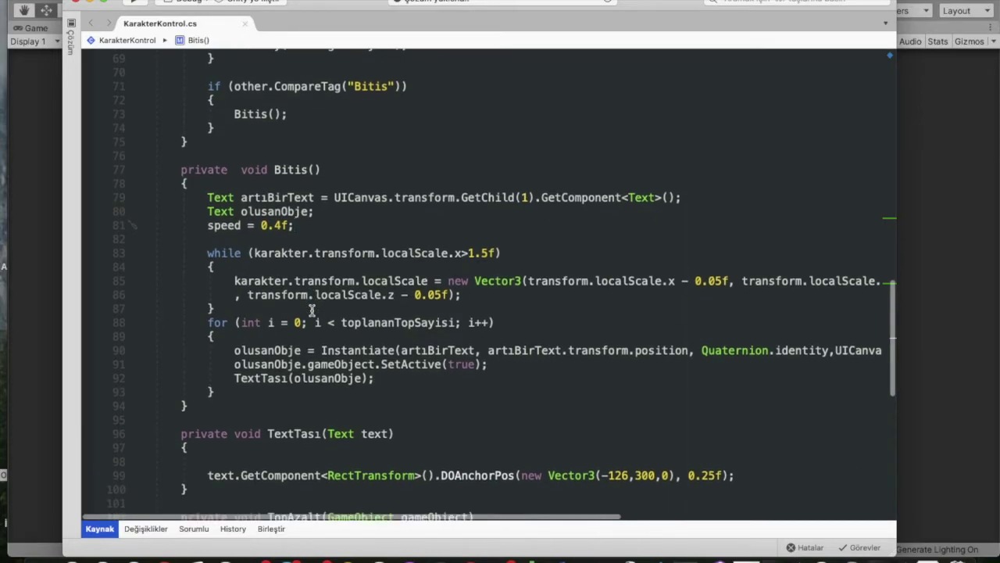
{"action": "scroll", "coordinate": [312, 310], "scroll_direction": "down", "scroll_amount": 1}
{"action": "scroll", "coordinate": [425, 340], "scroll_direction": "down", "scroll_amount": 12}
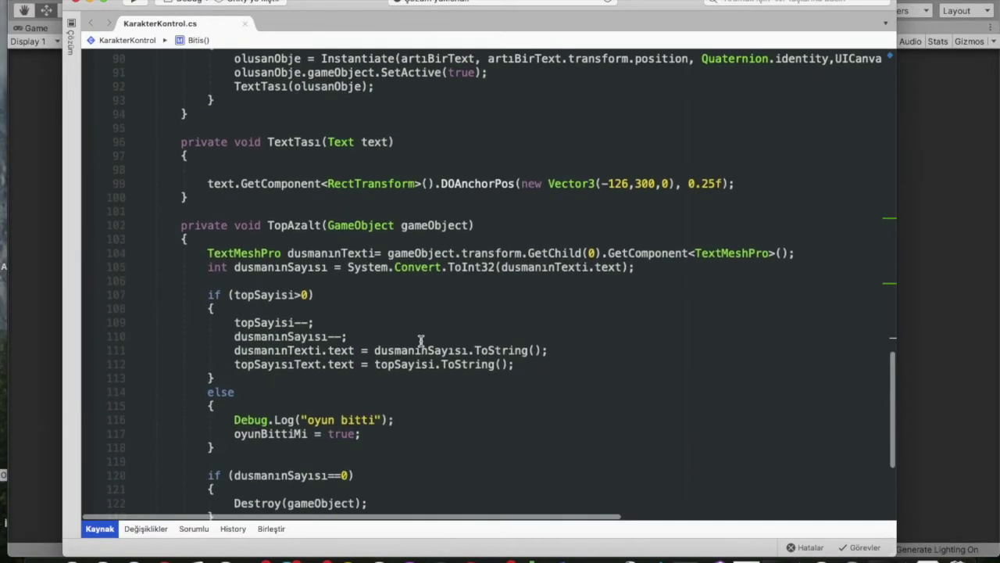
{"action": "scroll", "coordinate": [424, 340], "scroll_direction": "down", "scroll_amount": 5}
{"action": "scroll", "coordinate": [424, 340], "scroll_direction": "down", "scroll_amount": 4}
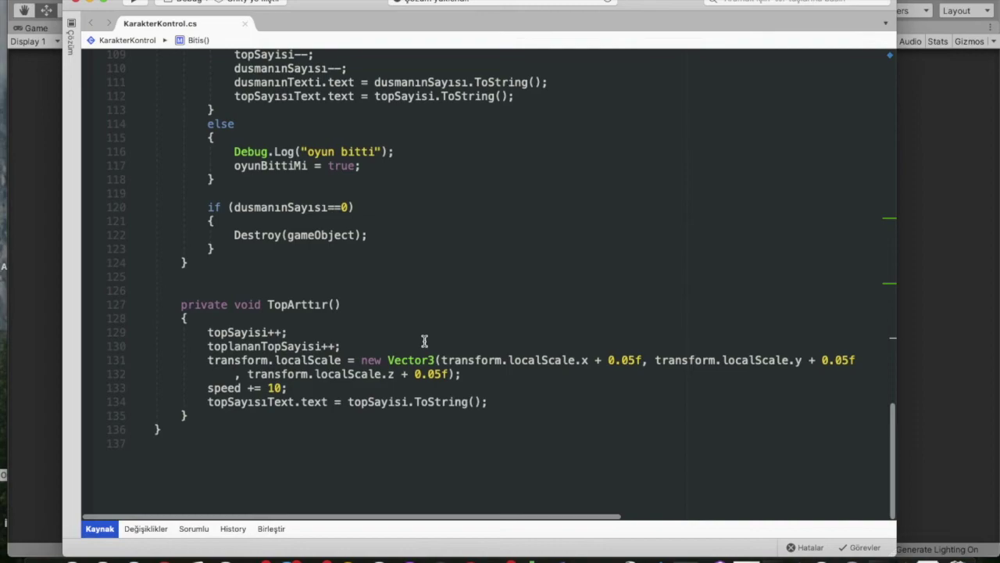
{"action": "scroll", "coordinate": [426, 285], "scroll_direction": "up", "scroll_amount": 1}
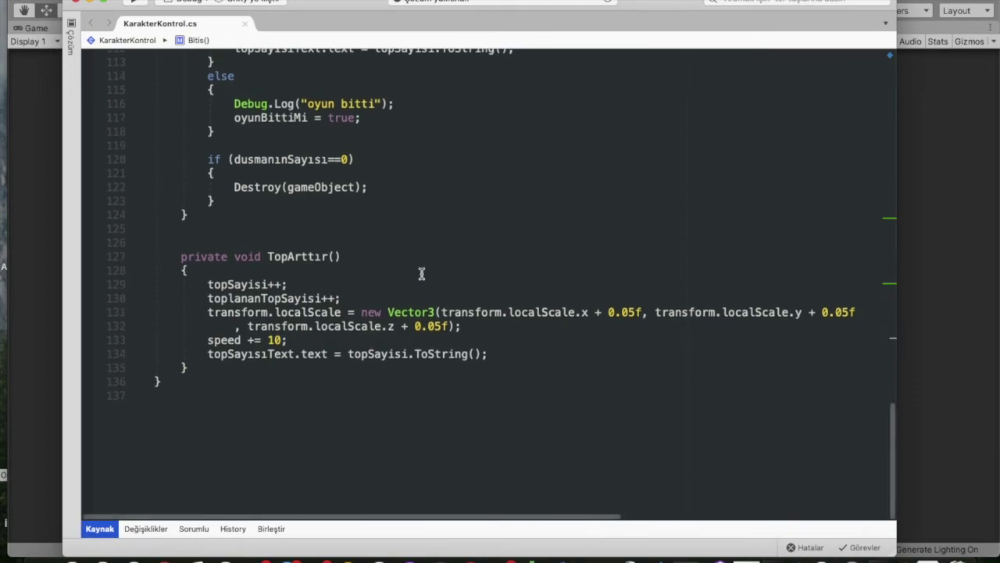
{"action": "scroll", "coordinate": [421, 273], "scroll_direction": "up", "scroll_amount": 8}
{"action": "scroll", "coordinate": [421, 274], "scroll_direction": "up", "scroll_amount": 3}
{"action": "scroll", "coordinate": [421, 273], "scroll_direction": "up", "scroll_amount": 5}
{"action": "left_click", "coordinate": [741, 336]}
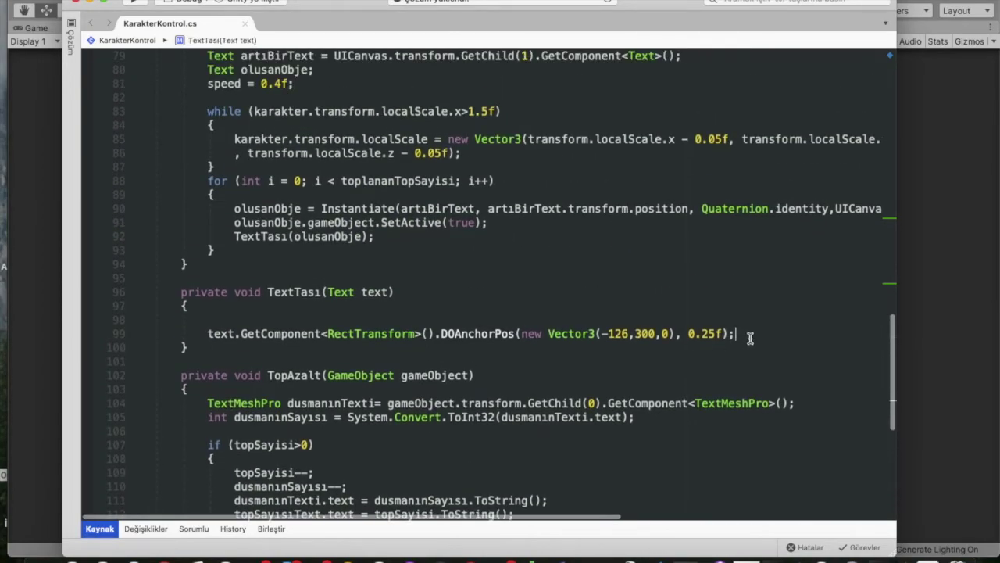
- Start a 'private void TextYoke' stub after TextTası, then delete it
{"action": "key", "text": "Return"}
{"action": "left_click", "coordinate": [204, 359]}
{"action": "key", "text": "Return"}
{"action": "key", "text": "Return"}
{"action": "type", "text": "private void T"}
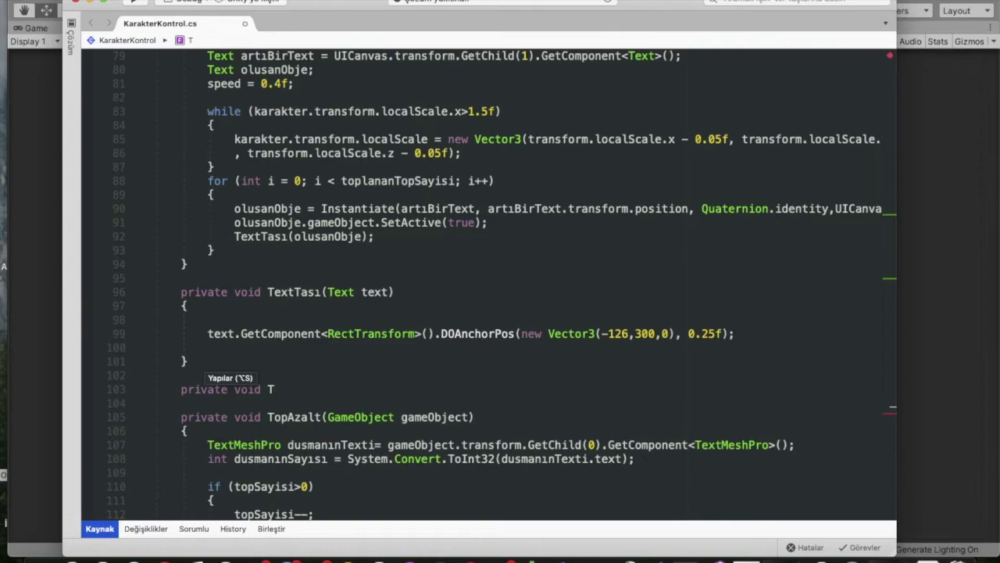
{"action": "type", "text": "extYoke"}
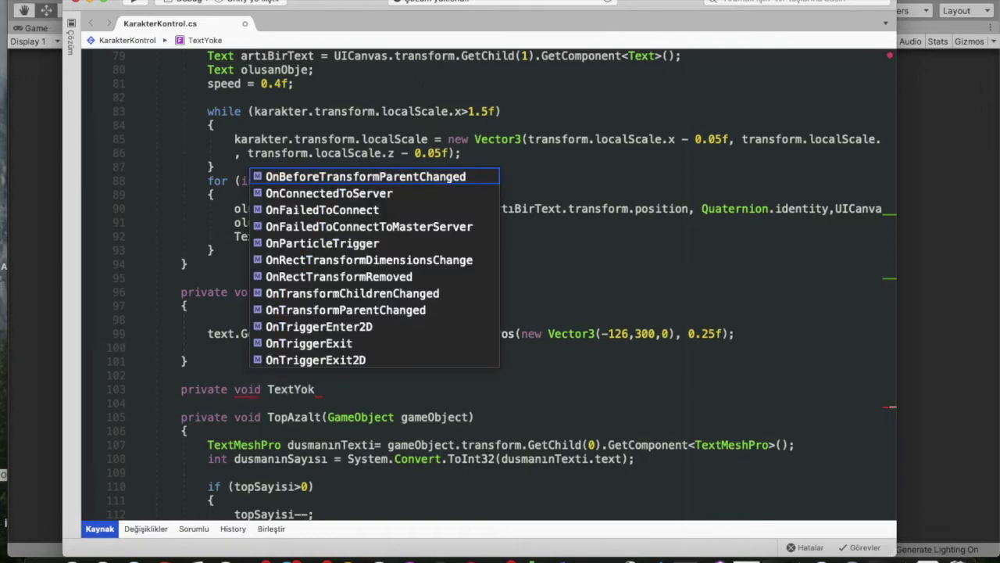
{"action": "left_click_drag", "start_coordinate": [169, 389], "coordinate": [315, 389]}
{"action": "key", "text": "BackSpace"}
- Add Destroy(text, 0.2f); below the DOAnchorPos tween line in TextTası
{"action": "left_click", "coordinate": [277, 349]}
{"action": "type", "text": "destr"}
{"action": "key", "text": "Return"}
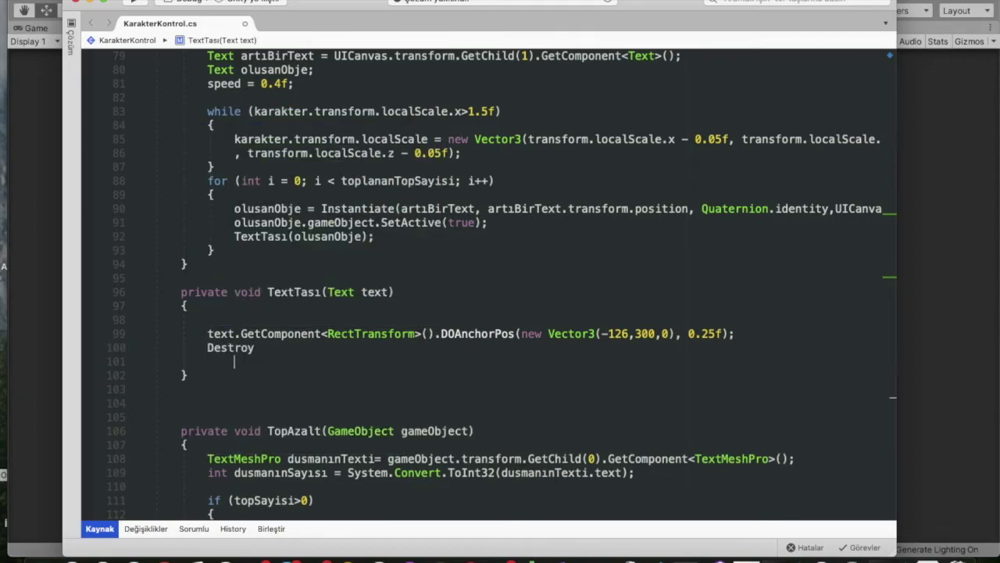
{"action": "type", "text": "(text, "}
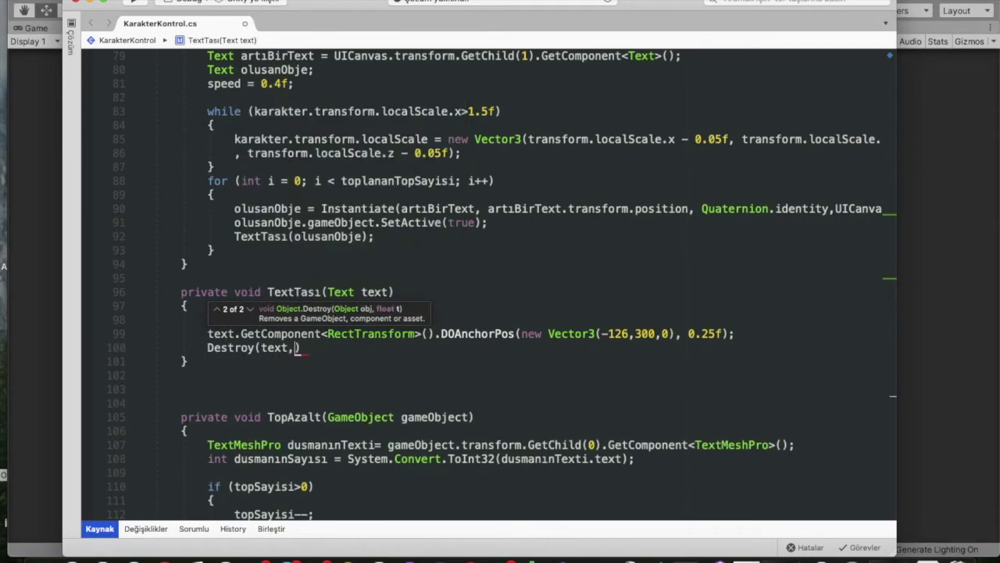
{"action": "type", "text": "0.2f"}
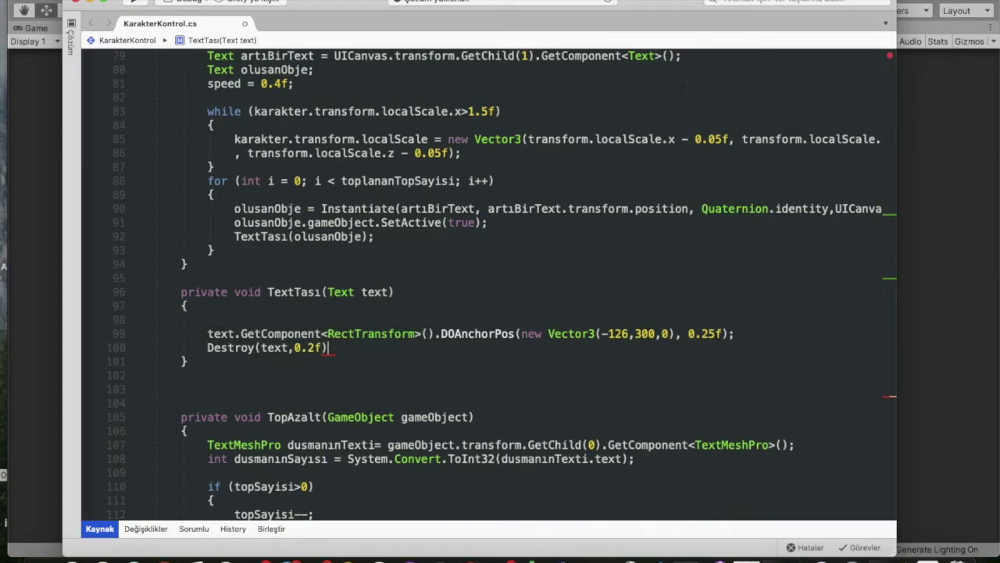
{"action": "type", "text": ");"}
{"action": "left_click", "coordinate": [56, 320]}
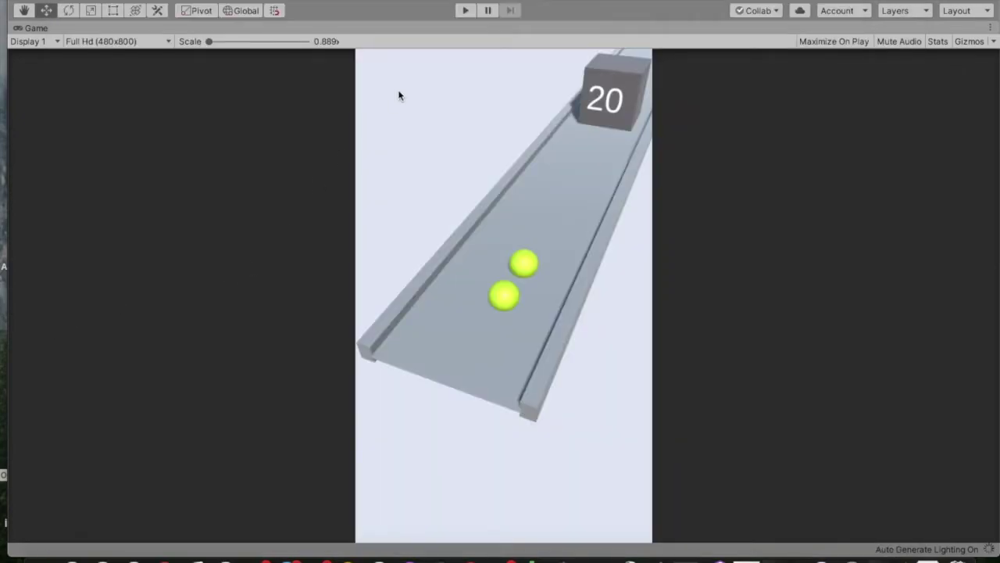
- Play-test the finish, confirming Karakter's scale reaches 1.5 and speed drops to 0.4
{"action": "left_click", "coordinate": [473, 10]}
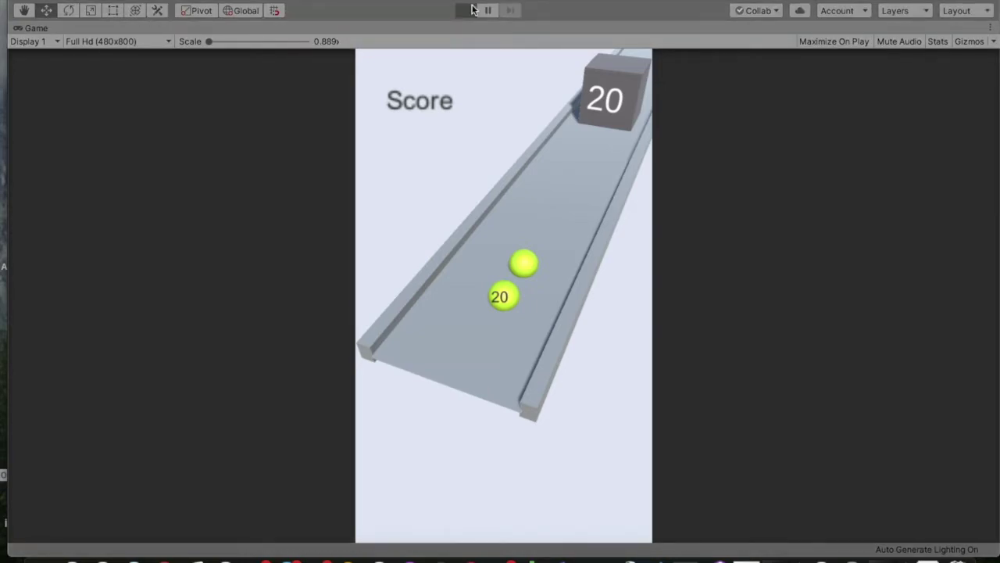
{"action": "left_click", "coordinate": [473, 9]}
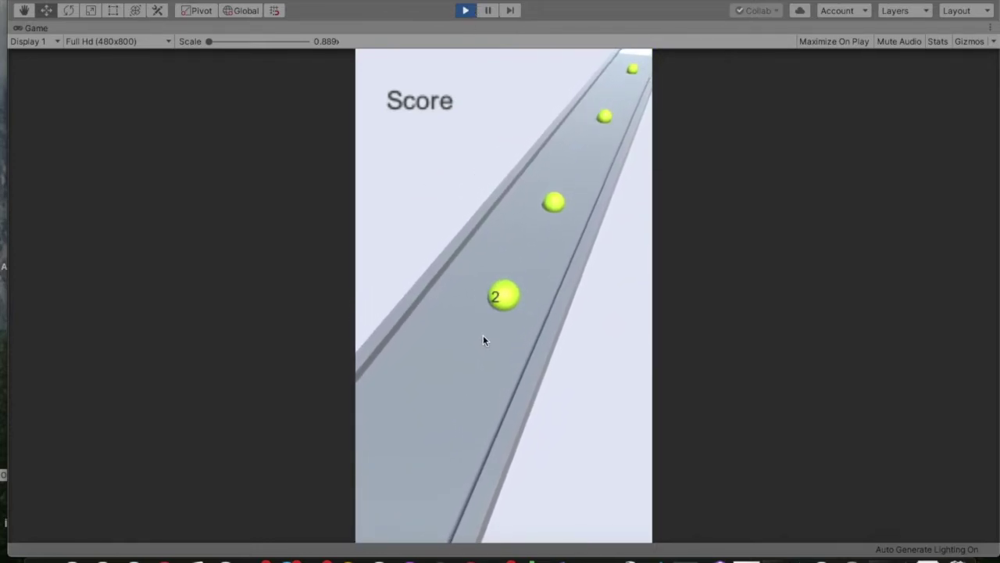
{"action": "key", "text": "shift+space"}
{"action": "left_click", "coordinate": [601, 121]}
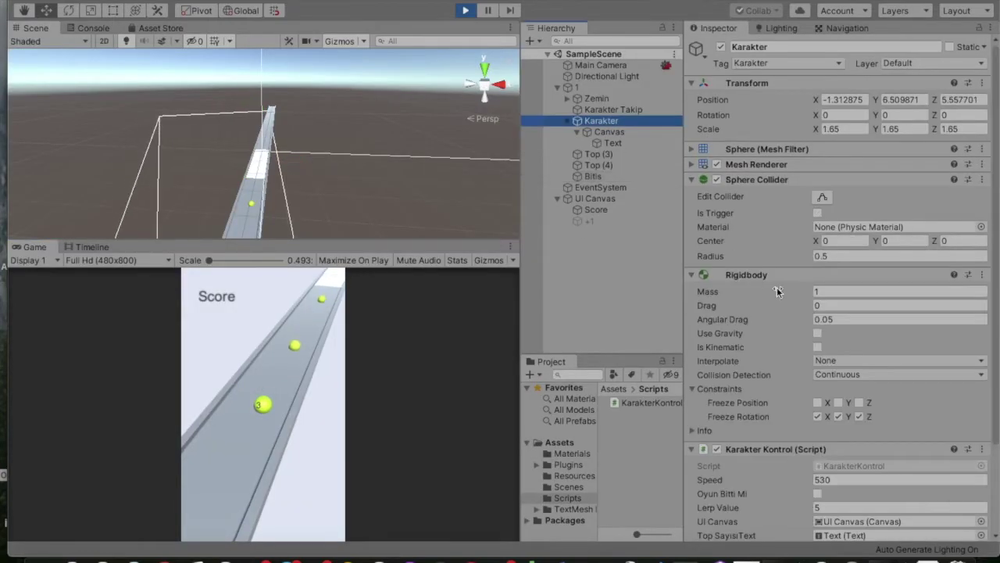
{"action": "scroll", "coordinate": [823, 317], "scroll_direction": "down", "scroll_amount": 1}
{"action": "scroll", "coordinate": [823, 318], "scroll_direction": "down", "scroll_amount": 2}
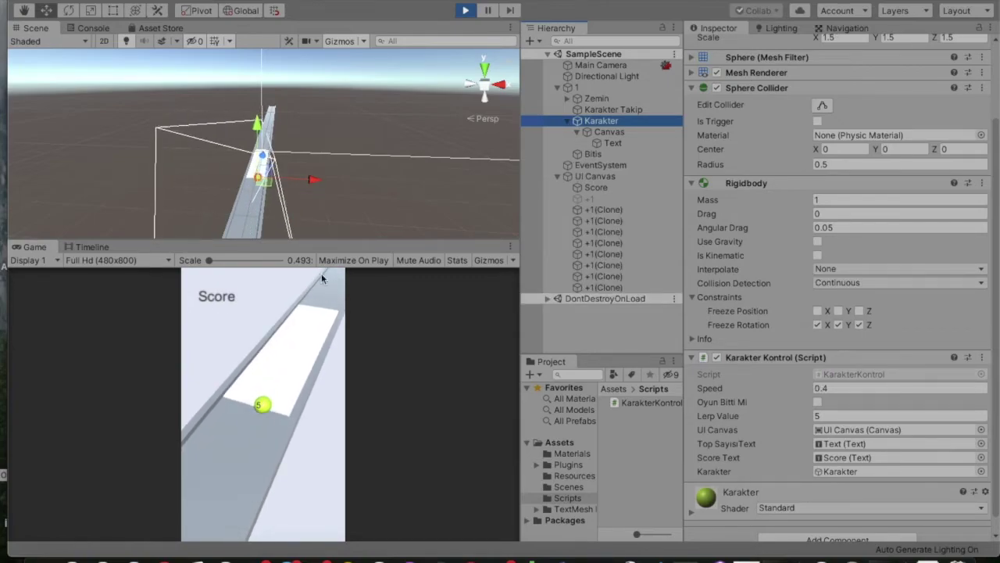
{"action": "left_click", "coordinate": [467, 10]}
{"action": "left_click", "coordinate": [714, 557]}
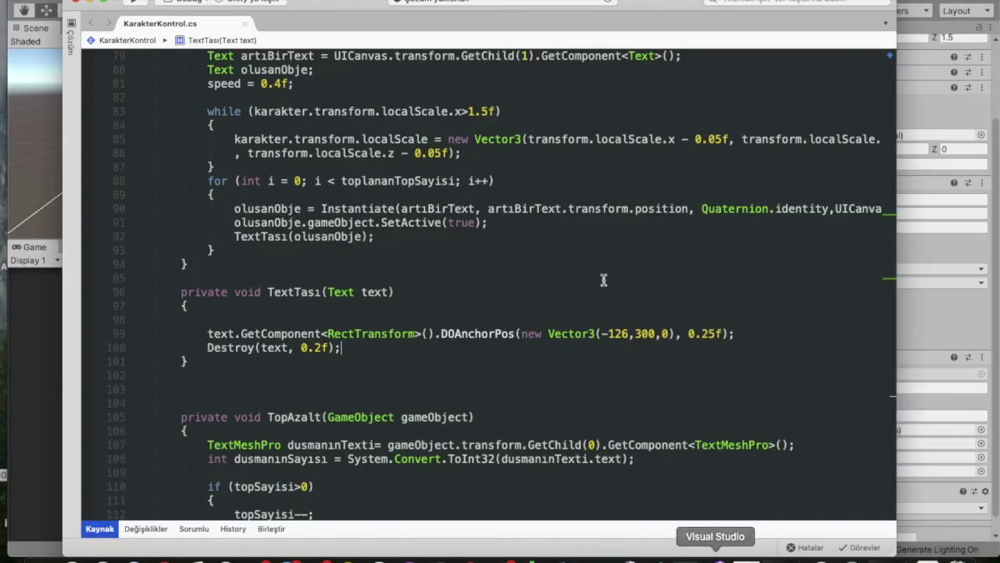
- Clear the 0.4 value from Bitis's speed line, leaving 'speed = f;'
{"action": "scroll", "coordinate": [603, 279], "scroll_direction": "up", "scroll_amount": 10}
{"action": "scroll", "coordinate": [603, 279], "scroll_direction": "down", "scroll_amount": 7}
{"action": "scroll", "coordinate": [603, 279], "scroll_direction": "down", "scroll_amount": 3}
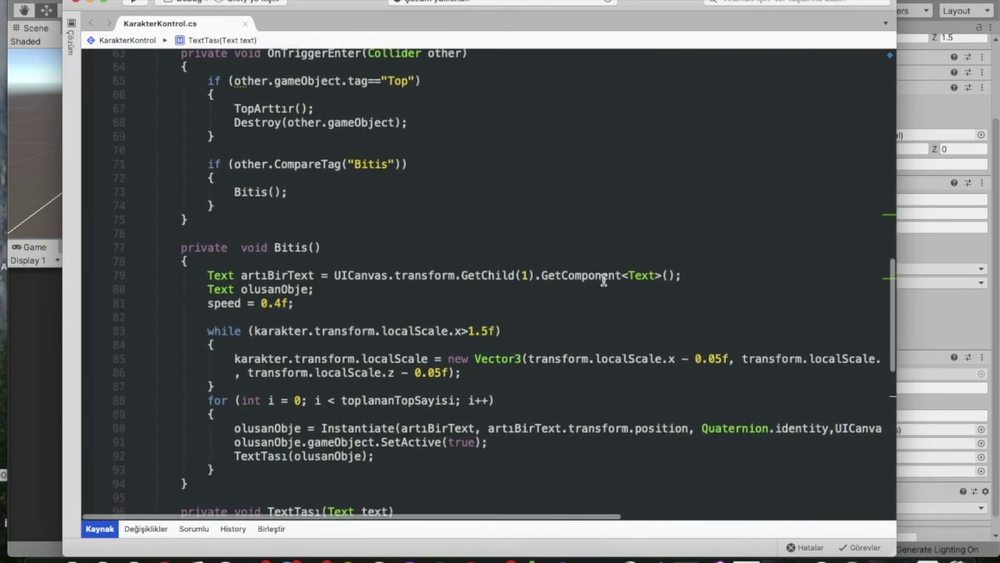
{"action": "left_click_drag", "start_coordinate": [281, 304], "coordinate": [264, 304]}
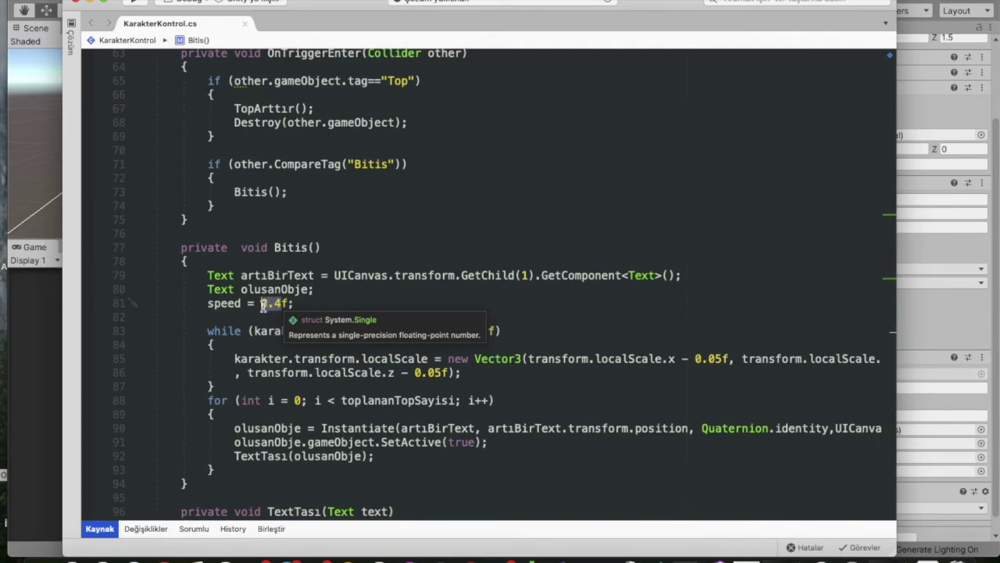
{"action": "type", "text": "0."}
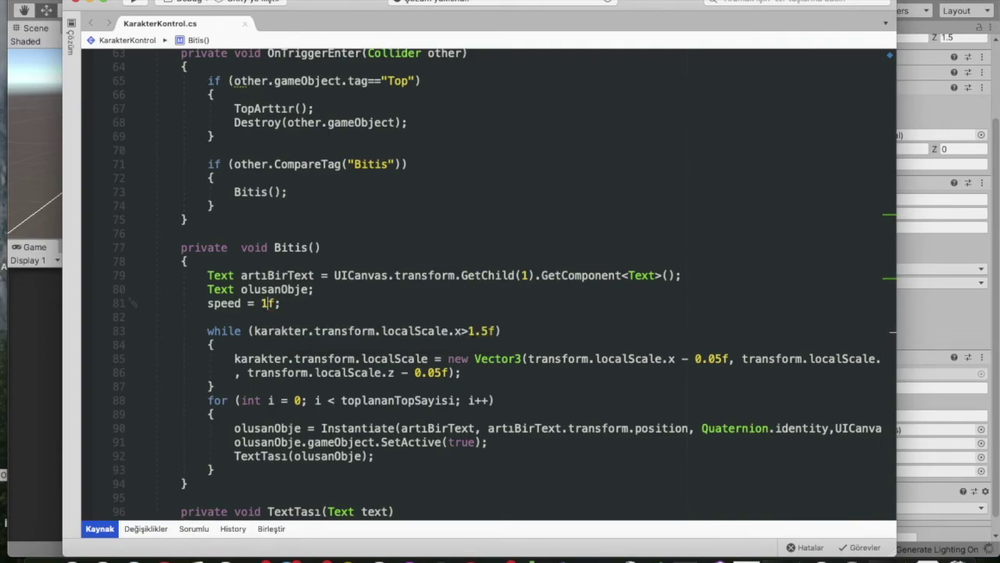
{"action": "key", "text": "BackSpace"}
- Enter 20 as the finish speed and start Play mode in Unity to test it
{"action": "type", "text": "20"}
{"action": "left_click", "coordinate": [23, 372]}
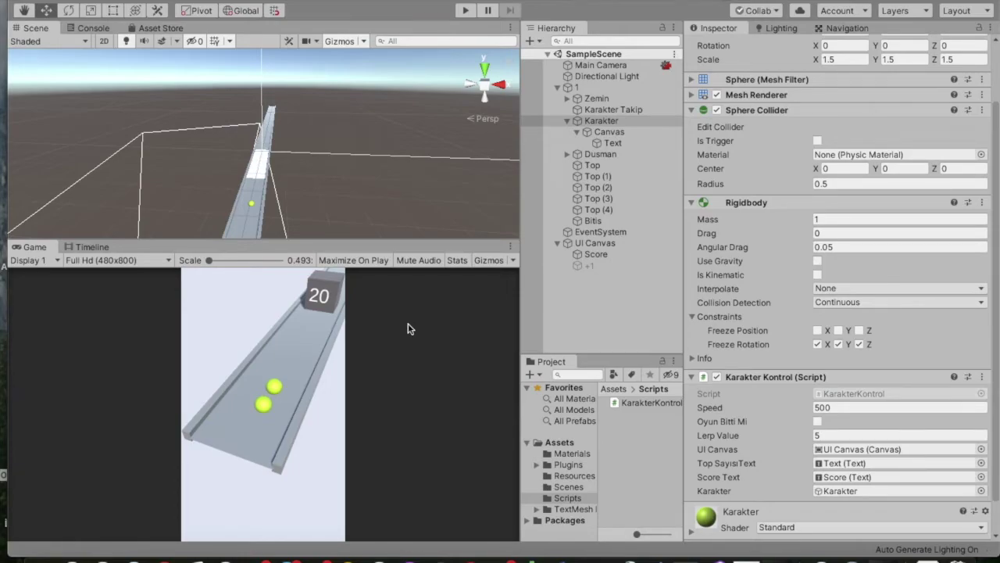
{"action": "key", "text": "ctrl+p"}
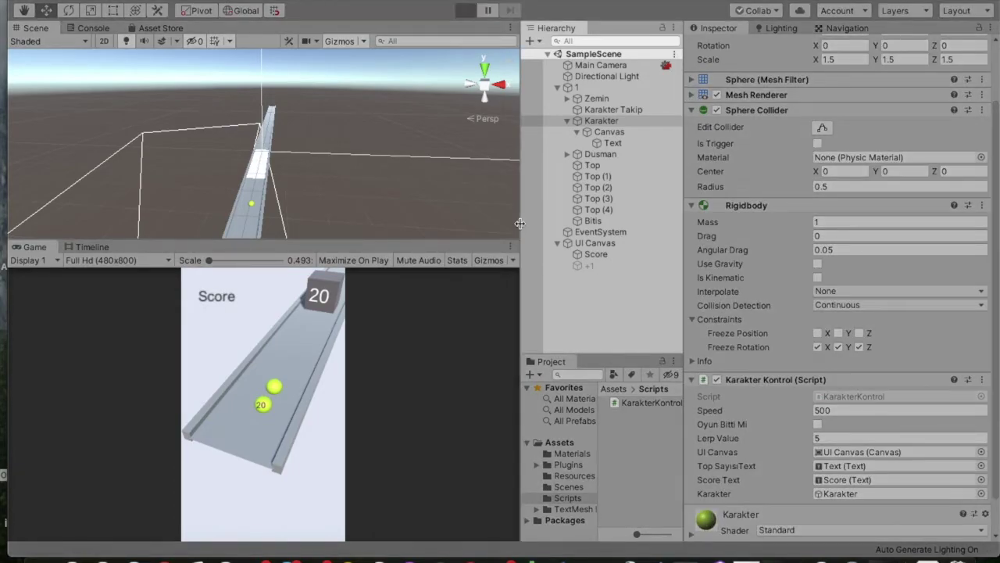
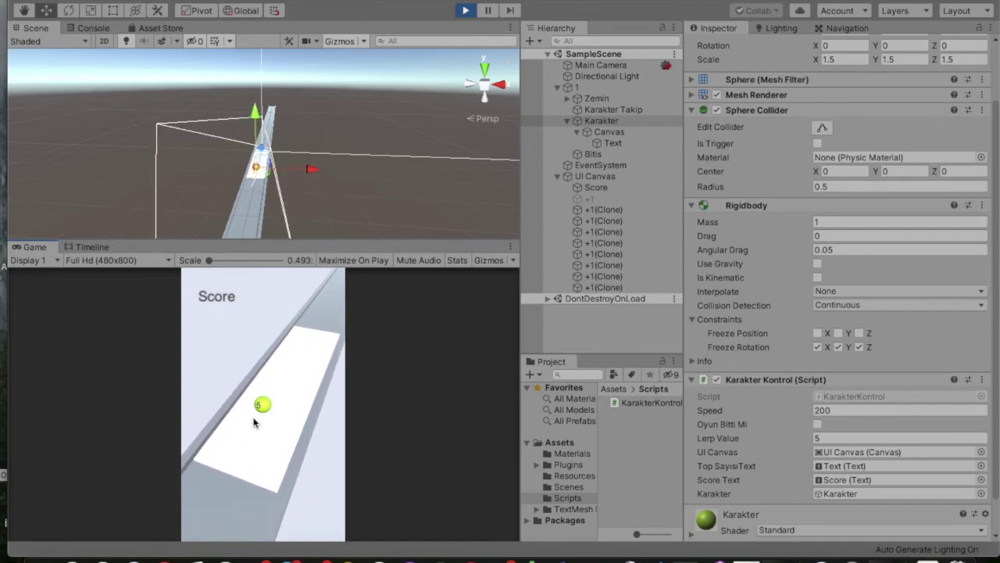
- Pause the running game and inspect the spawned +1(Clone) popups in the Hierarchy
{"action": "left_click", "coordinate": [489, 11]}
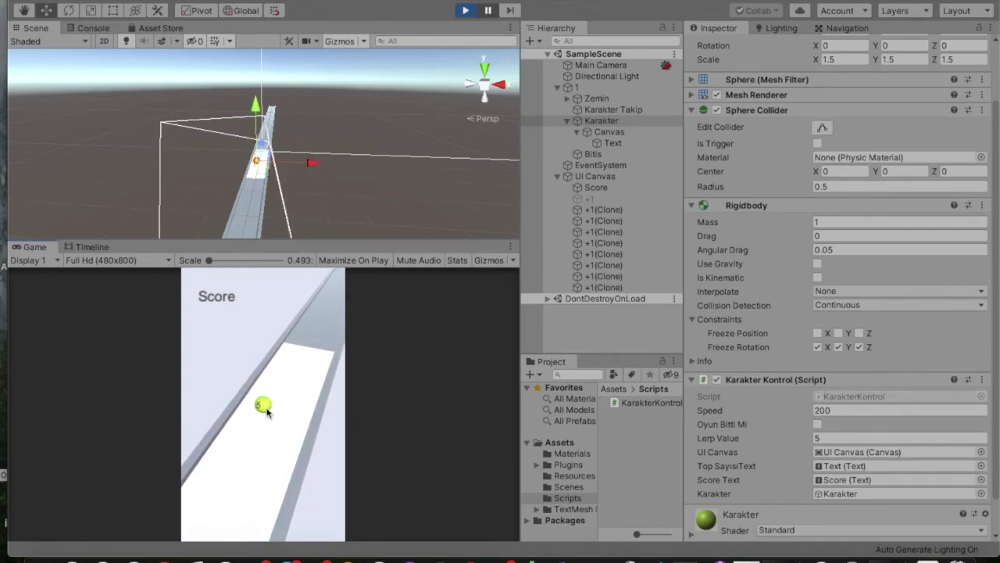
{"action": "left_click", "coordinate": [595, 210]}
{"action": "left_click", "coordinate": [591, 220]}
{"action": "left_click", "coordinate": [592, 233]}
{"action": "key", "text": "Down"}
{"action": "key", "text": "Up"}
{"action": "key", "text": "Up"}
{"action": "key", "text": "Up"}
{"action": "key", "text": "Down"}
{"action": "key", "text": "Down"}
{"action": "key", "text": "Down"}
{"action": "key", "text": "Down"}
{"action": "key", "text": "Down"}
{"action": "key", "text": "Down"}
{"action": "left_click", "coordinate": [588, 288]}
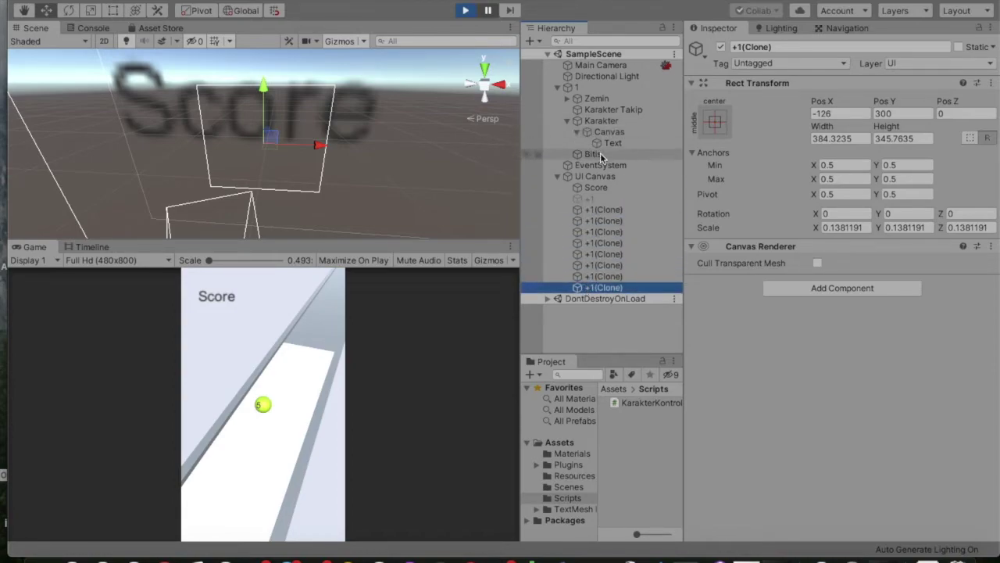
- Stop play mode and select the Top ball objects to check their settings
{"action": "left_click", "coordinate": [467, 12]}
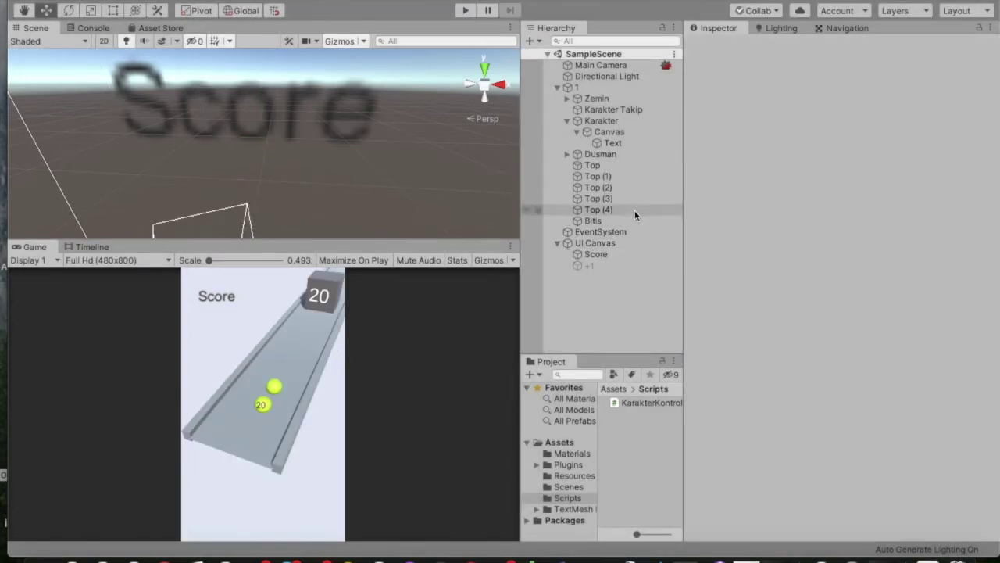
{"action": "left_click", "coordinate": [614, 176]}
{"action": "key", "text": "Down"}
{"action": "key", "text": "Down"}
{"action": "key", "text": "Down"}
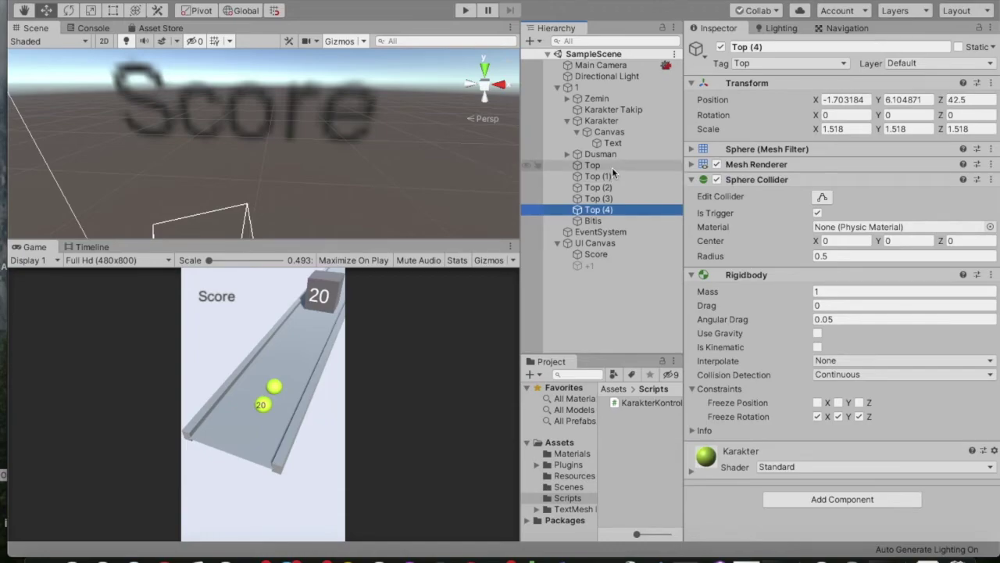
{"action": "left_click", "coordinate": [612, 166]}
- Bring KarakterKontrol.cs forward in Visual Studio and look over its Bitis ending logic
{"action": "left_click", "coordinate": [716, 556]}
{"action": "scroll", "coordinate": [687, 392], "scroll_direction": "down", "scroll_amount": 3}
{"action": "scroll", "coordinate": [687, 393], "scroll_direction": "up", "scroll_amount": 1}
{"action": "scroll", "coordinate": [687, 392], "scroll_direction": "up", "scroll_amount": 6}
{"action": "scroll", "coordinate": [686, 392], "scroll_direction": "up", "scroll_amount": 10}
- Delete '=3' so line 21 reads 'private int toplananTopSayisi;', then go back to Unity
{"action": "scroll", "coordinate": [687, 391], "scroll_direction": "up", "scroll_amount": 3}
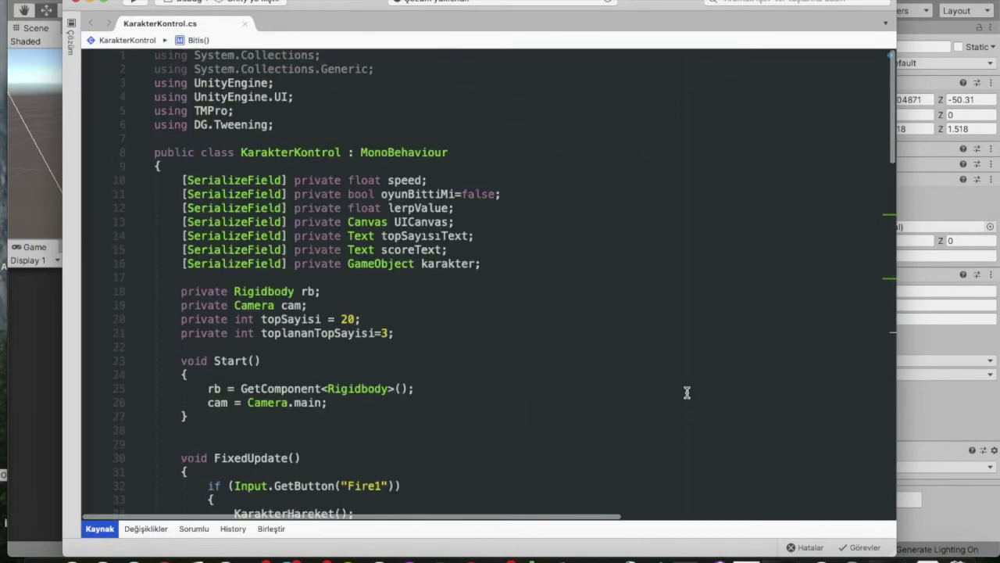
{"action": "left_click", "coordinate": [382, 335]}
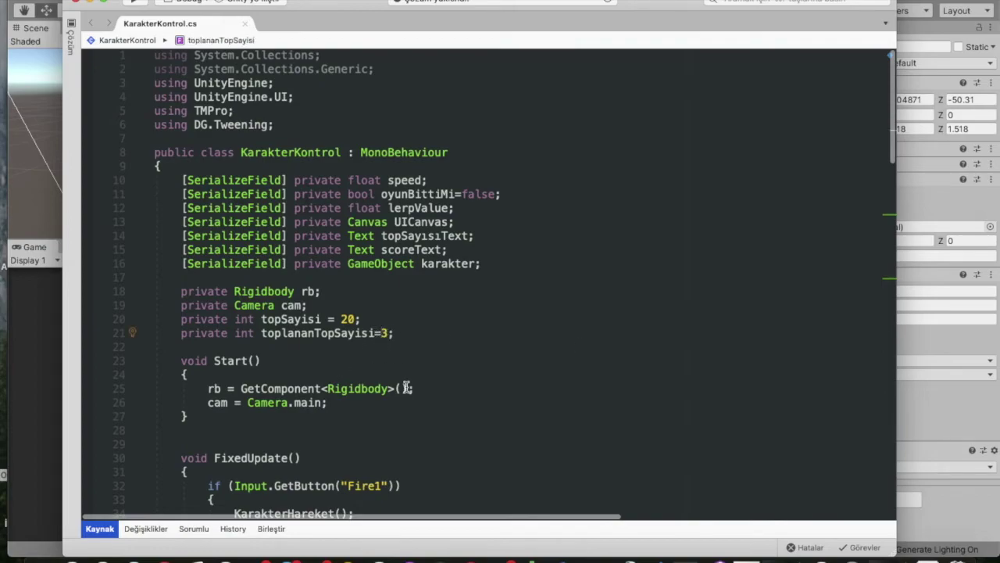
{"action": "key", "text": "Right"}
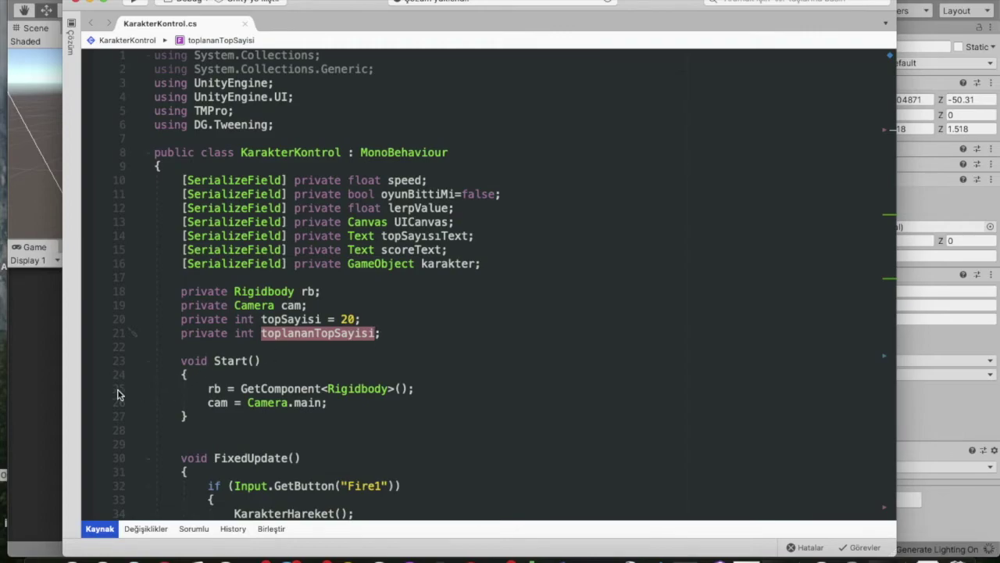
{"action": "left_click", "coordinate": [57, 396]}
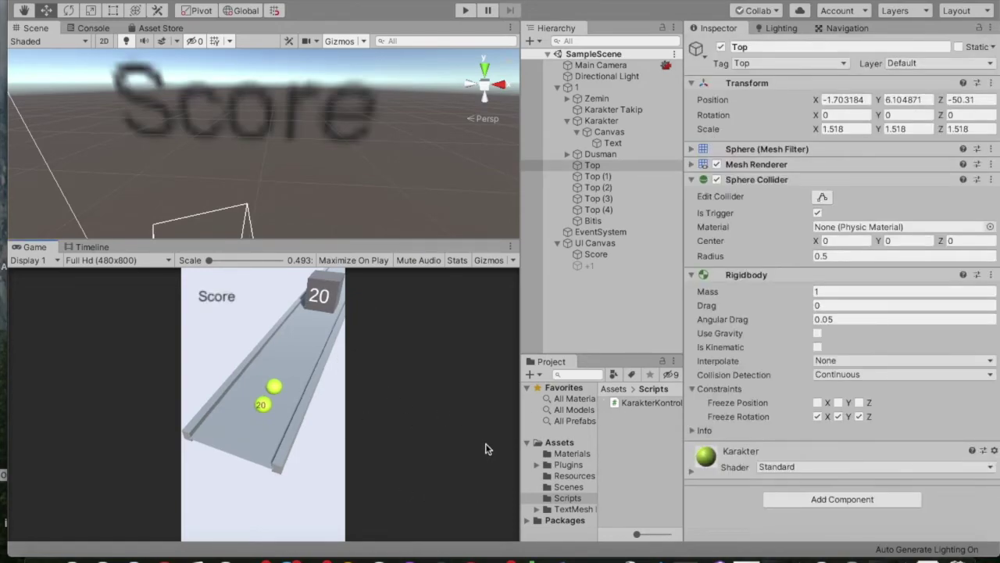
- Collapse Karakter, UI Canvas and level 1 in the Hierarchy, briefly maximizing the Game view
{"action": "left_click", "coordinate": [567, 120]}
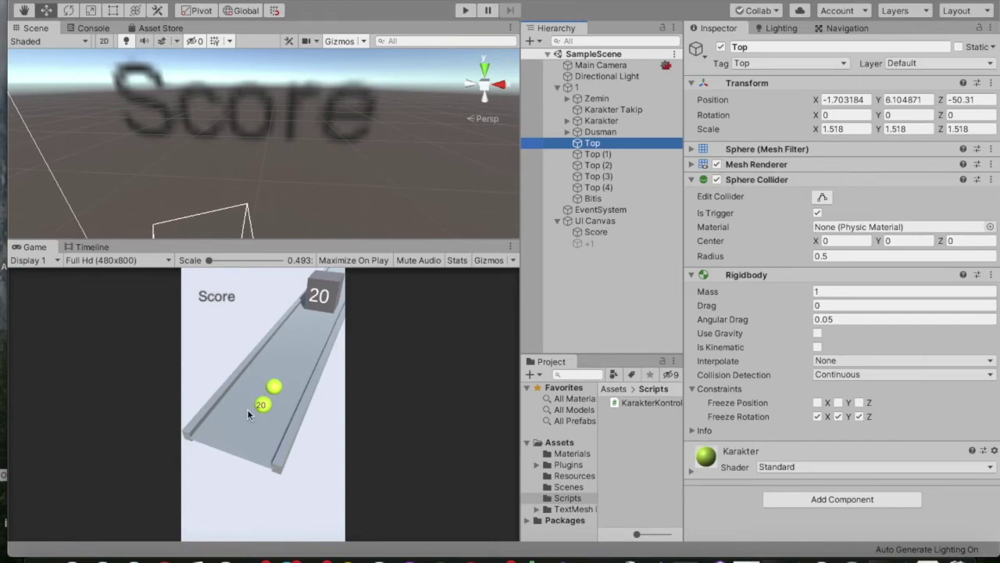
{"action": "key", "text": "shift+space"}
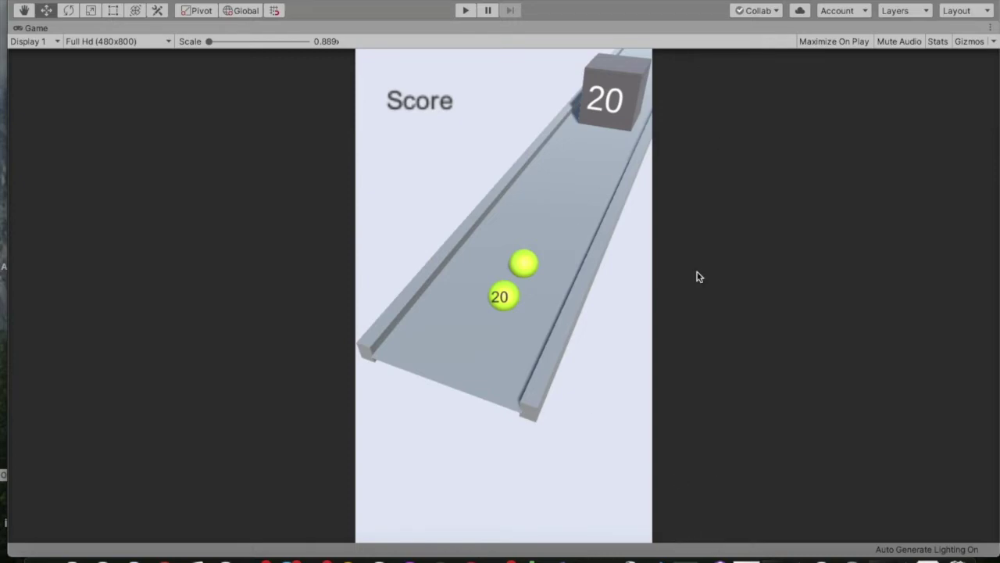
{"action": "key", "text": "shift+space"}
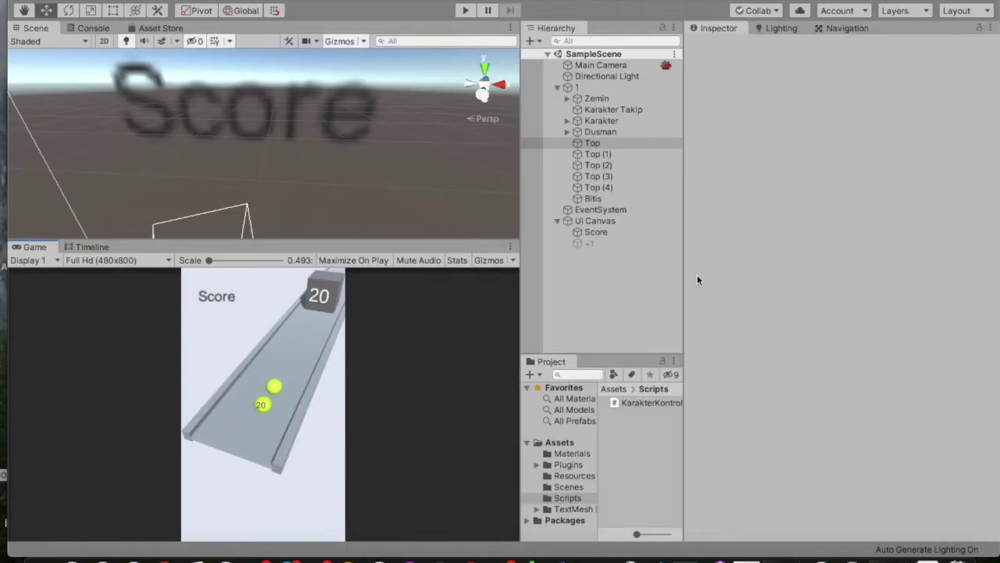
{"action": "left_click", "coordinate": [559, 222]}
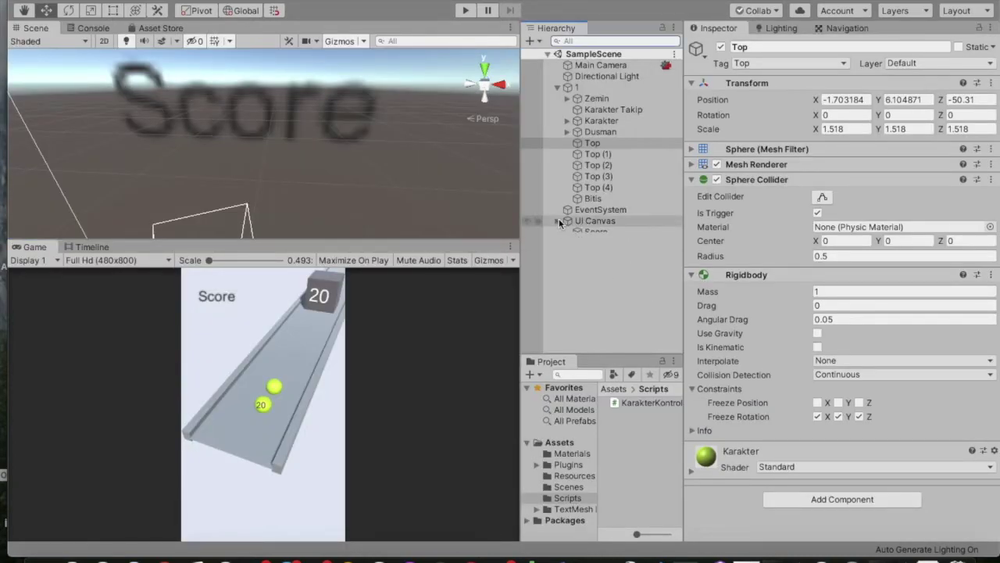
{"action": "left_click", "coordinate": [558, 87]}
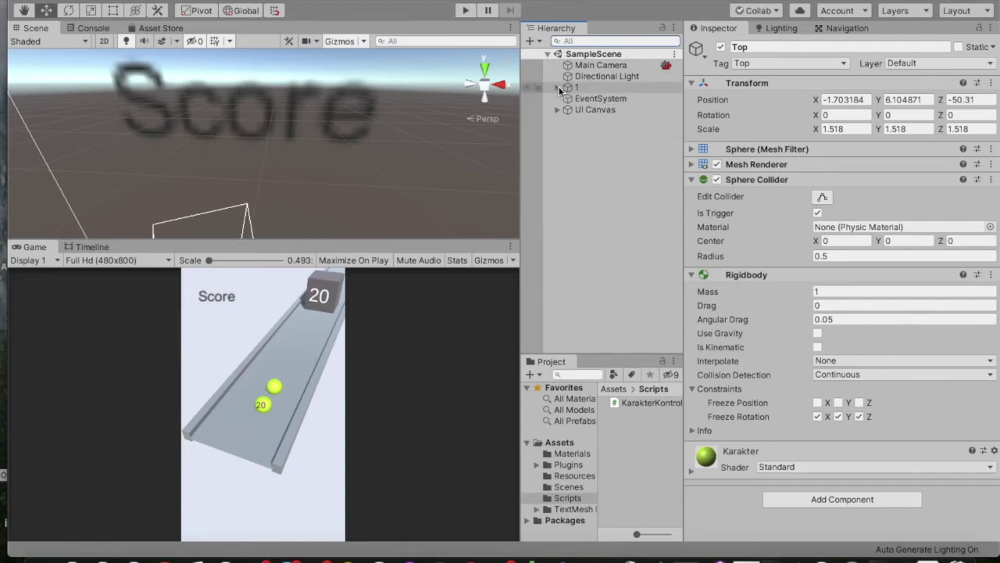
{"action": "left_click", "coordinate": [578, 139]}
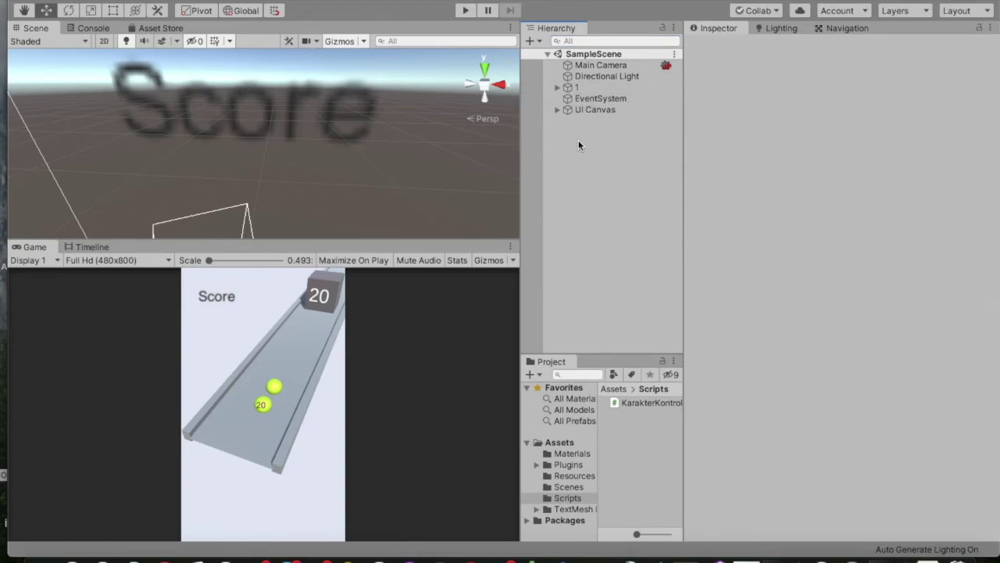
- Create an empty child object named TimeLine under level 1
{"action": "left_click", "coordinate": [557, 87]}
{"action": "left_click", "coordinate": [582, 90]}
{"action": "right_click", "coordinate": [582, 90]}
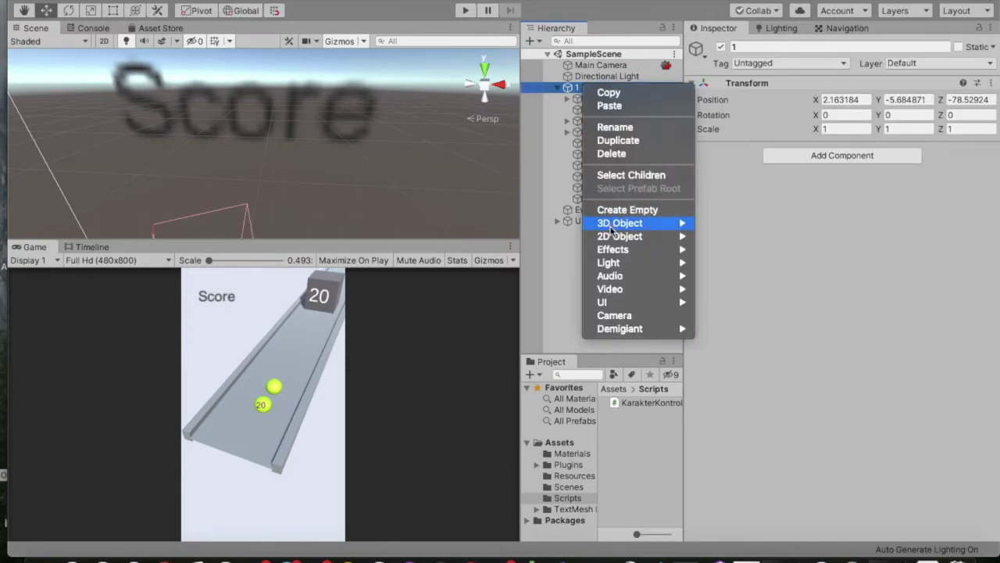
{"action": "left_click", "coordinate": [613, 212]}
{"action": "type", "text": "TimeLin"}
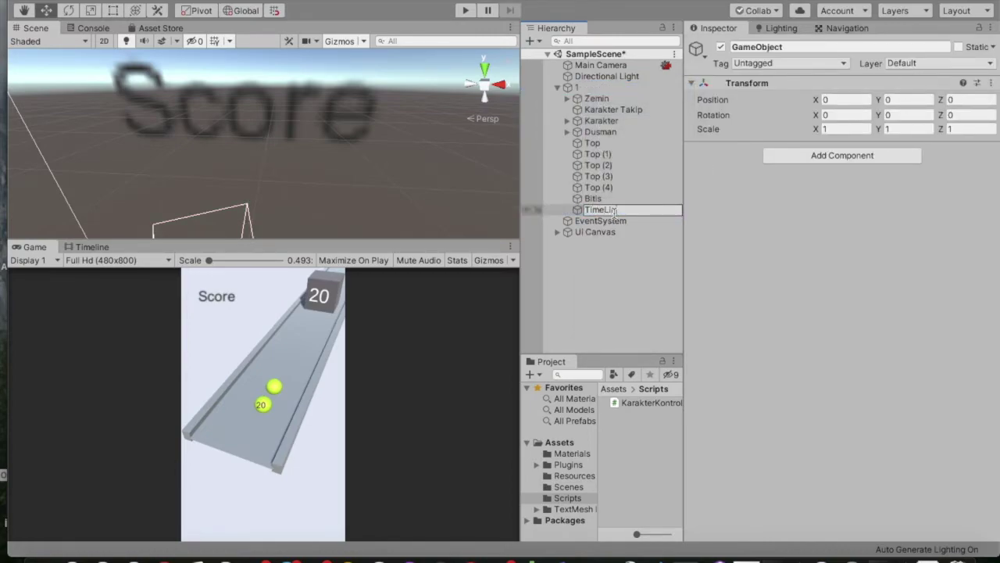
{"action": "key", "text": "Return"}
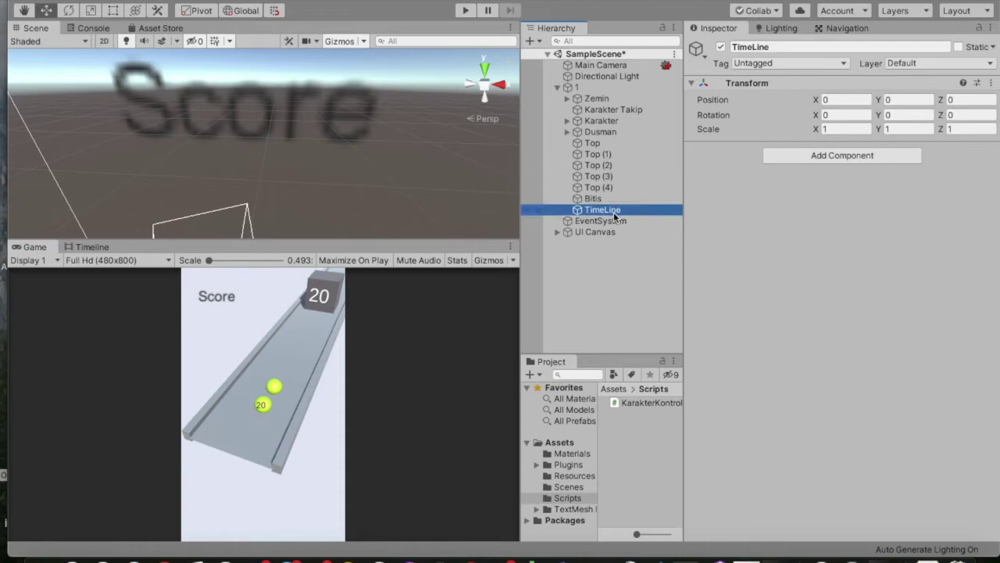
- Duplicate level 1 and drag the copy forward along Z to 436
{"action": "left_click", "coordinate": [557, 87]}
{"action": "double_click", "coordinate": [578, 88]}
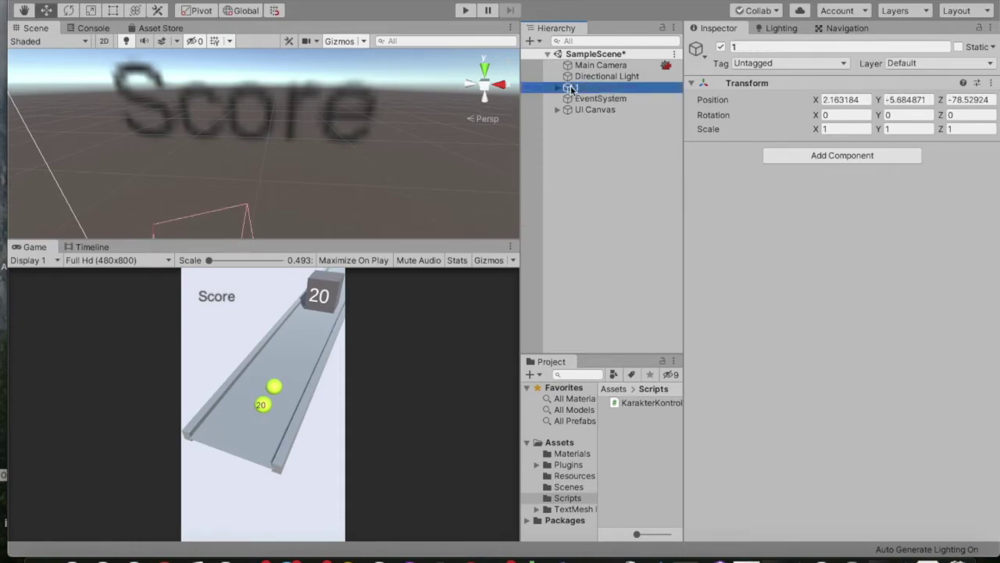
{"action": "scroll", "coordinate": [338, 202], "scroll_direction": "down", "scroll_amount": 2}
{"action": "left_click", "coordinate": [558, 89]}
{"action": "left_click", "coordinate": [558, 88]}
{"action": "key", "text": "ctrl+d"}
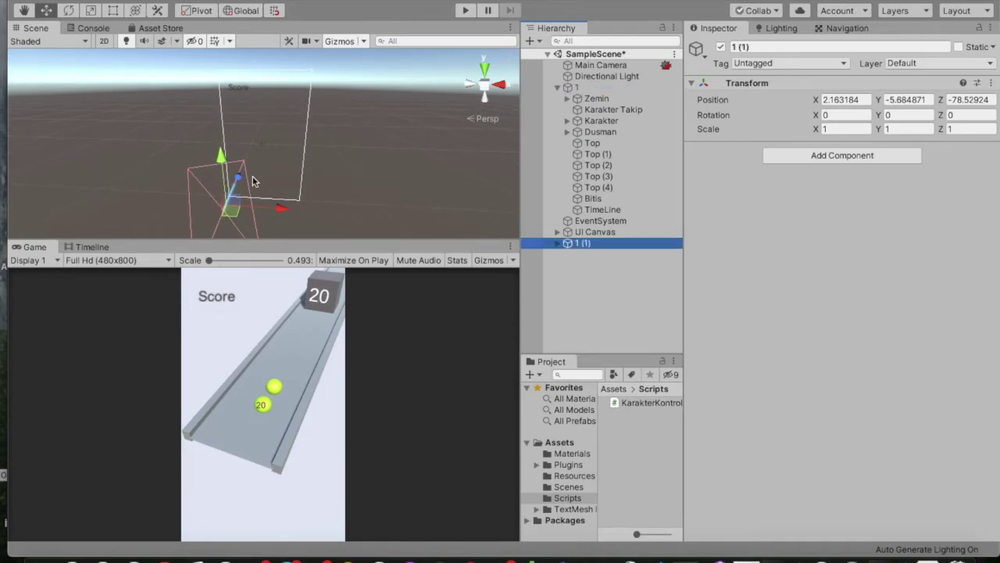
{"action": "left_click_drag", "start_coordinate": [257, 154], "coordinate": [278, 130]}
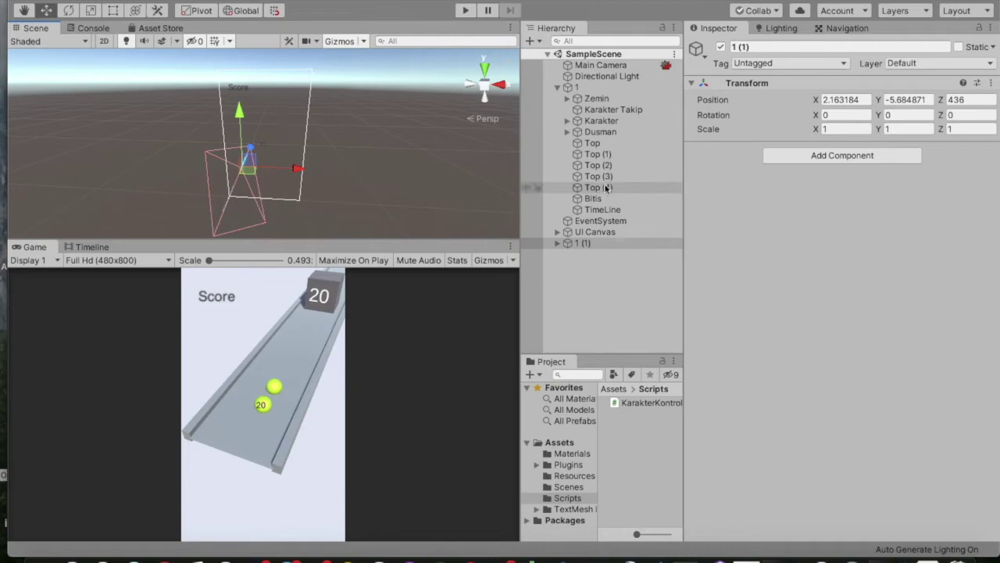
- Rename the duplicate to '2', place it right after level 1, and select level 1's TimeLine
{"action": "left_click", "coordinate": [572, 244]}
{"action": "left_click", "coordinate": [573, 244]}
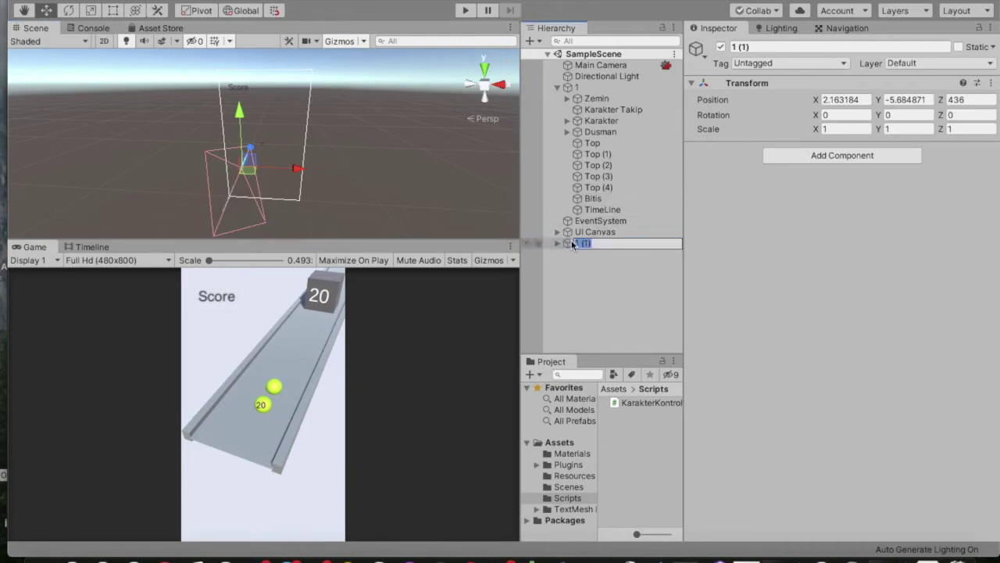
{"action": "type", "text": "2"}
{"action": "key", "text": "Return"}
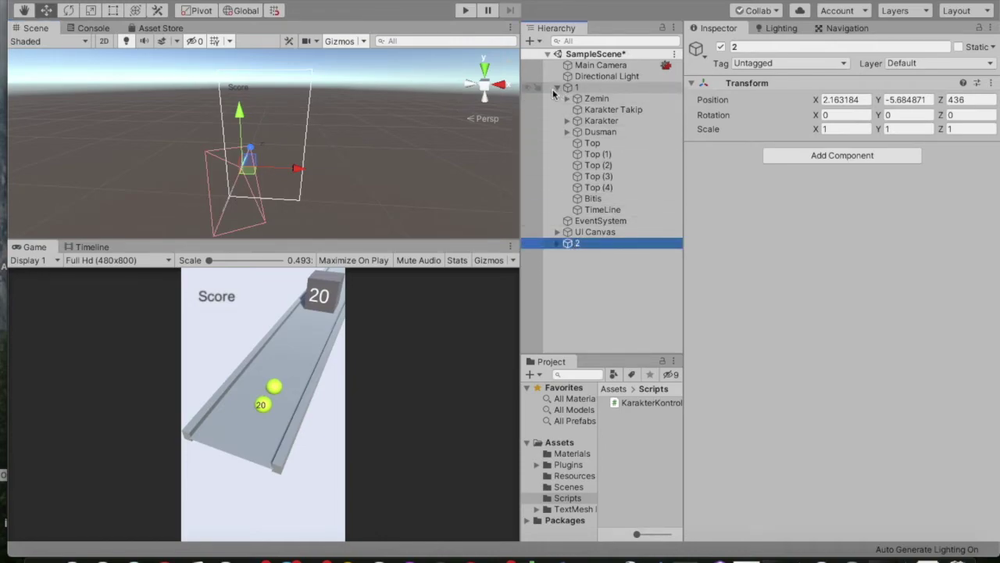
{"action": "left_click", "coordinate": [558, 87]}
{"action": "left_click_drag", "start_coordinate": [563, 122], "coordinate": [574, 97]}
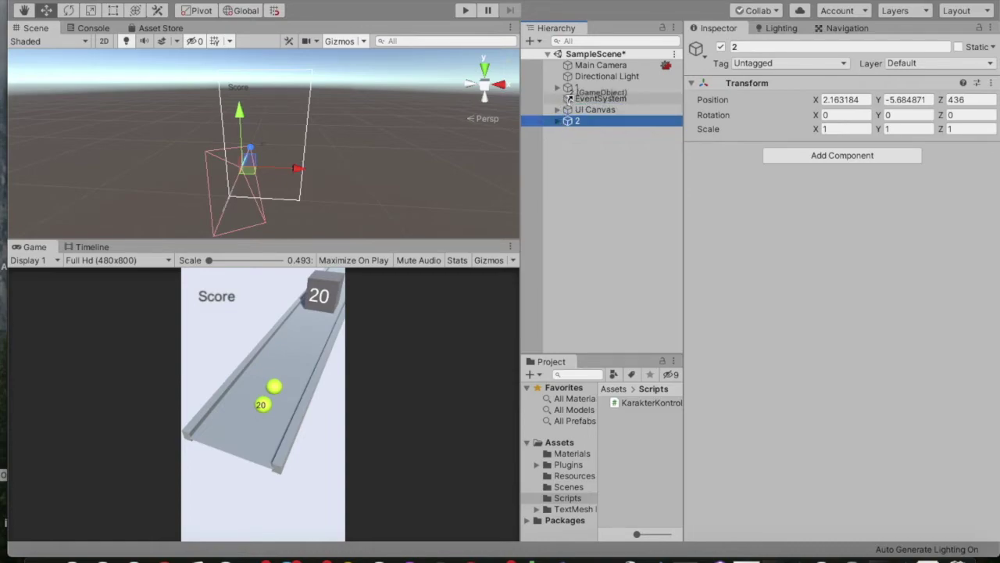
{"action": "left_click", "coordinate": [558, 88]}
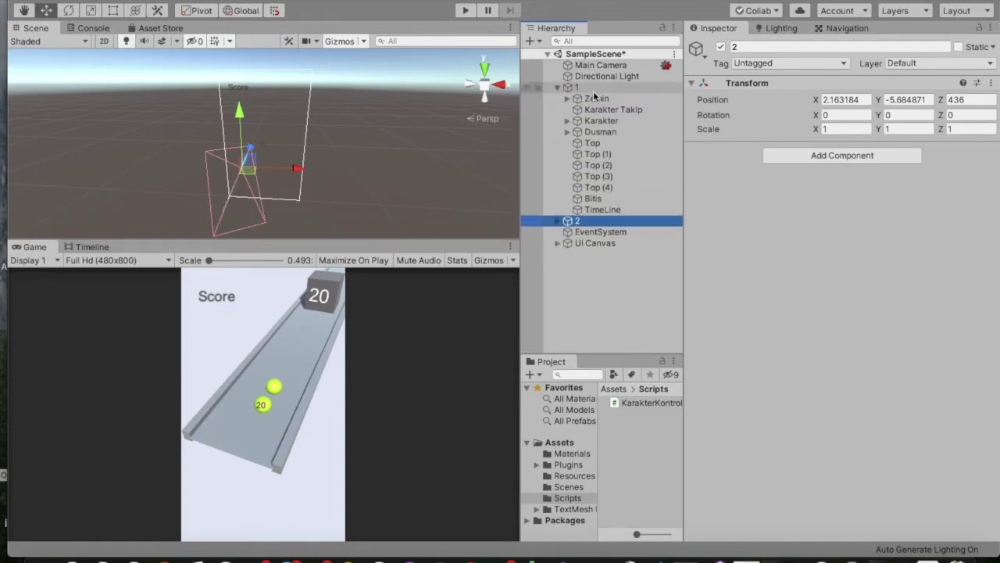
{"action": "left_click", "coordinate": [602, 209]}
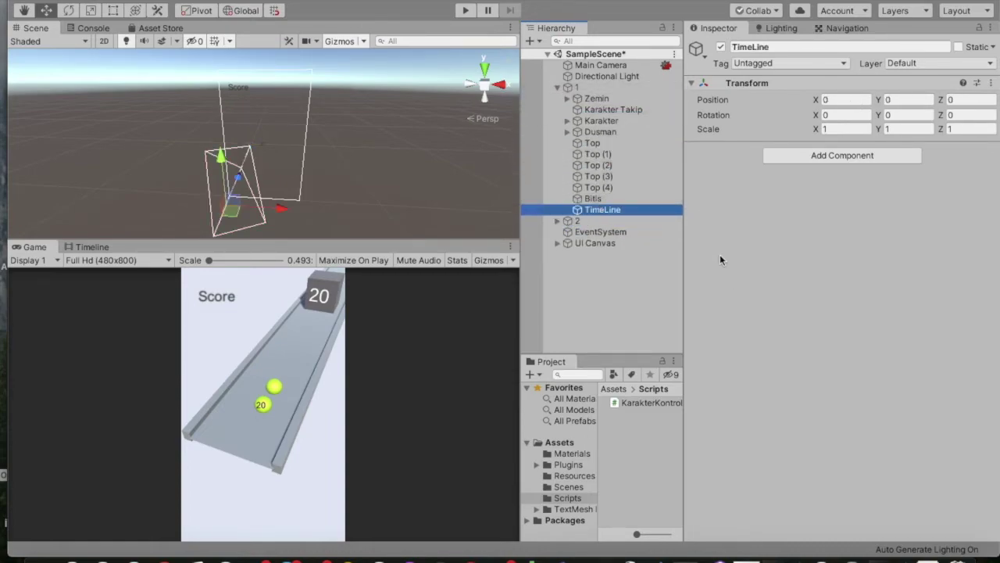
{"action": "left_click", "coordinate": [91, 247]}
{"action": "left_click", "coordinate": [430, 0]}
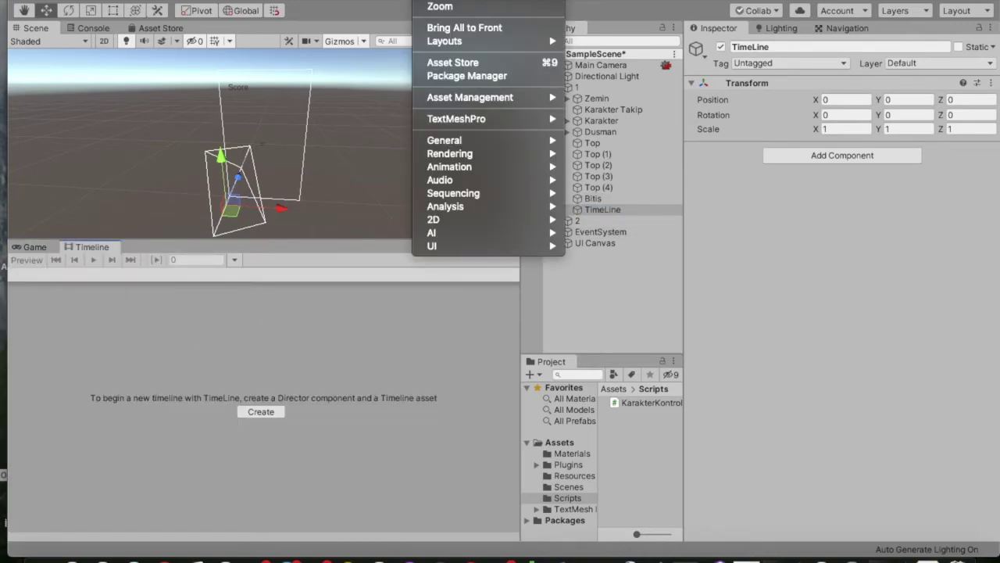
{"action": "mouse_move", "coordinate": [487, 145]}
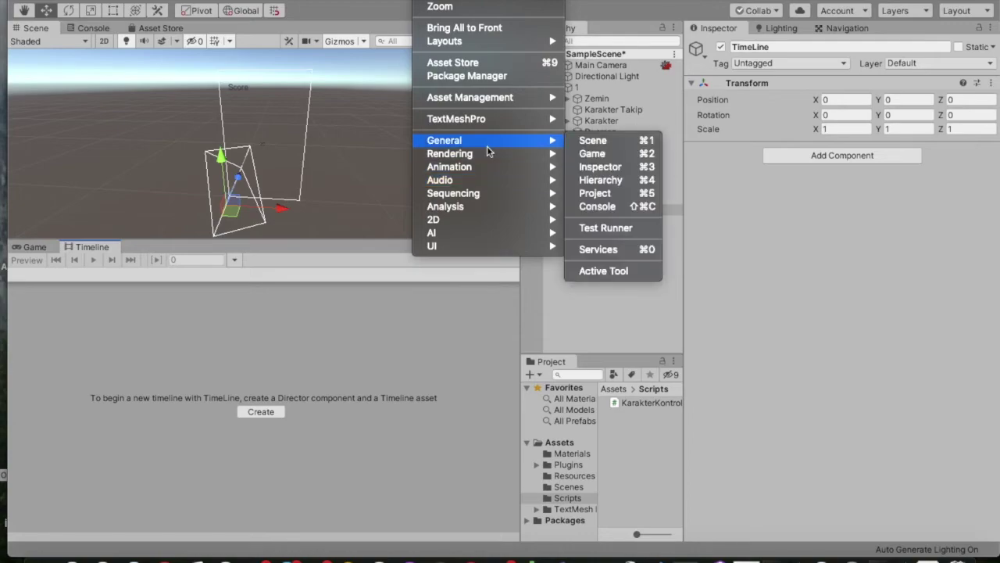
{"action": "mouse_move", "coordinate": [480, 183]}
{"action": "key", "text": "Escape"}
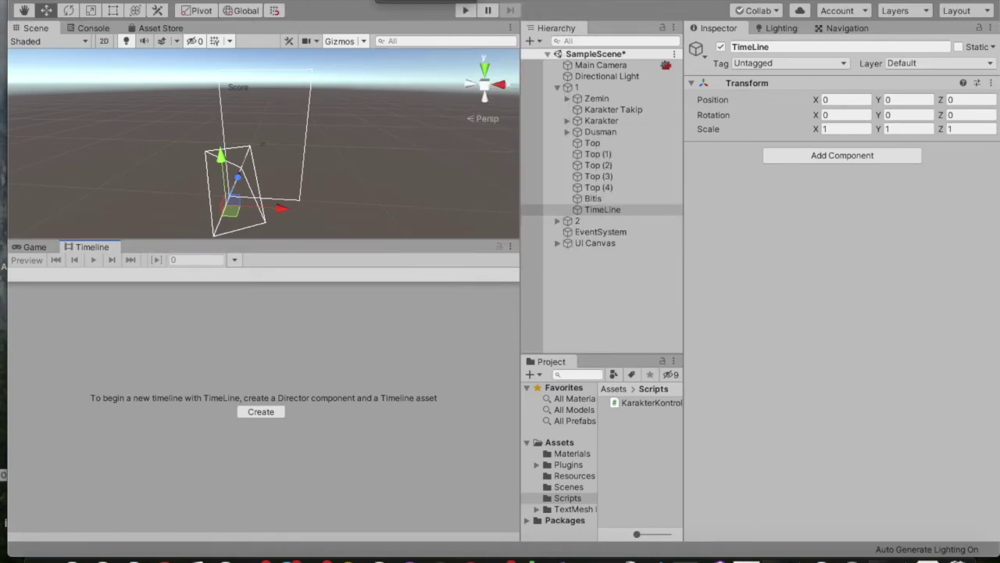
{"action": "left_click", "coordinate": [141, 1]}
{"action": "mouse_move", "coordinate": [195, 0]}
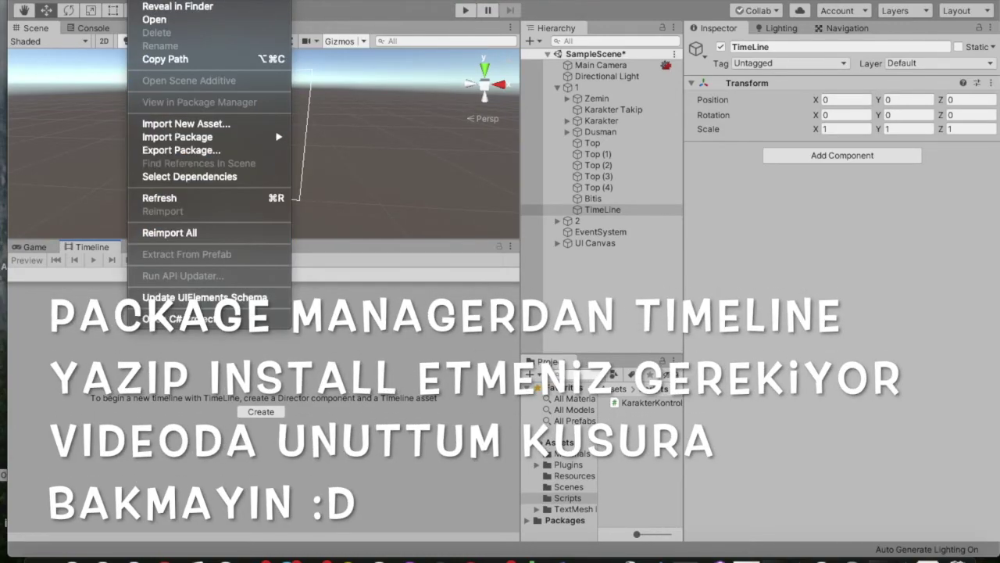
{"action": "mouse_move", "coordinate": [113, 1]}
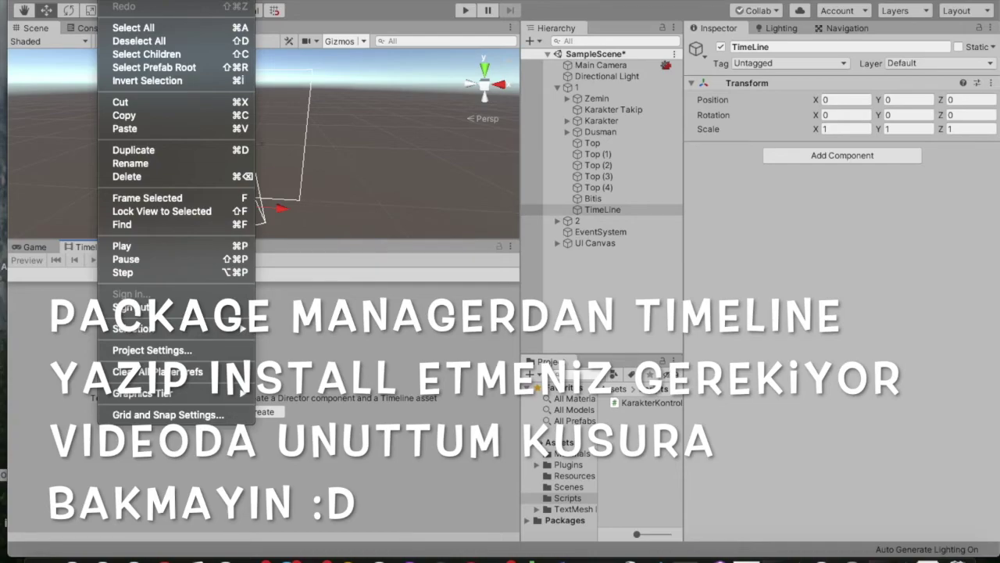
{"action": "mouse_move", "coordinate": [47, 0]}
{"action": "key", "text": "Escape"}
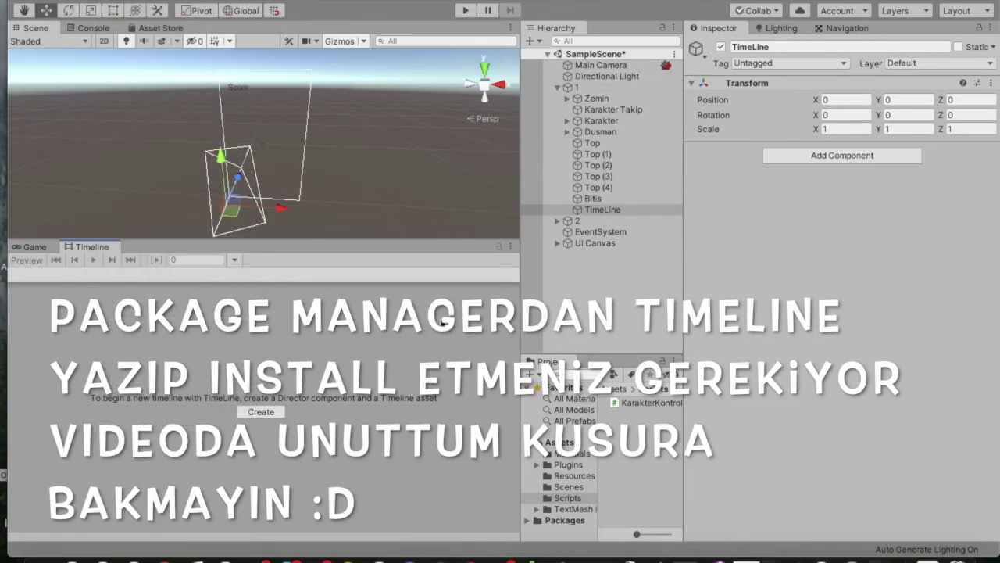
{"action": "left_click", "coordinate": [428, 0]}
{"action": "mouse_move", "coordinate": [486, 172]}
{"action": "mouse_move", "coordinate": [329, 0]}
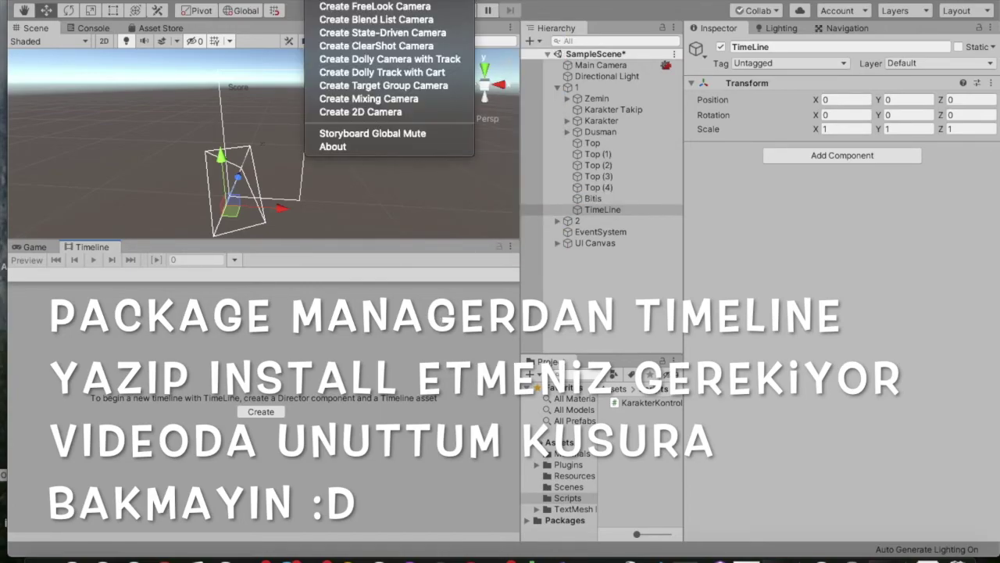
{"action": "mouse_move", "coordinate": [258, 0]}
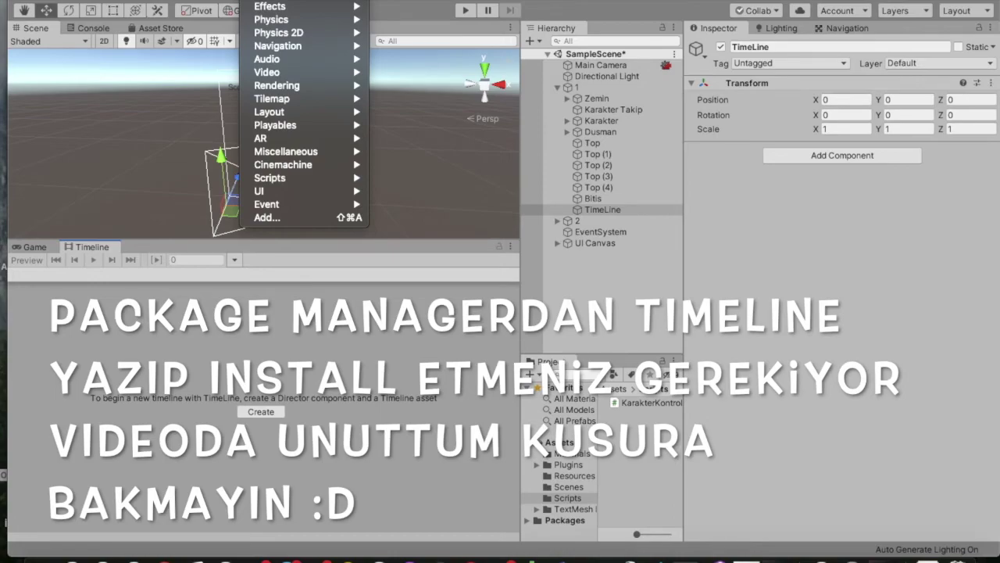
{"action": "mouse_move", "coordinate": [288, 99]}
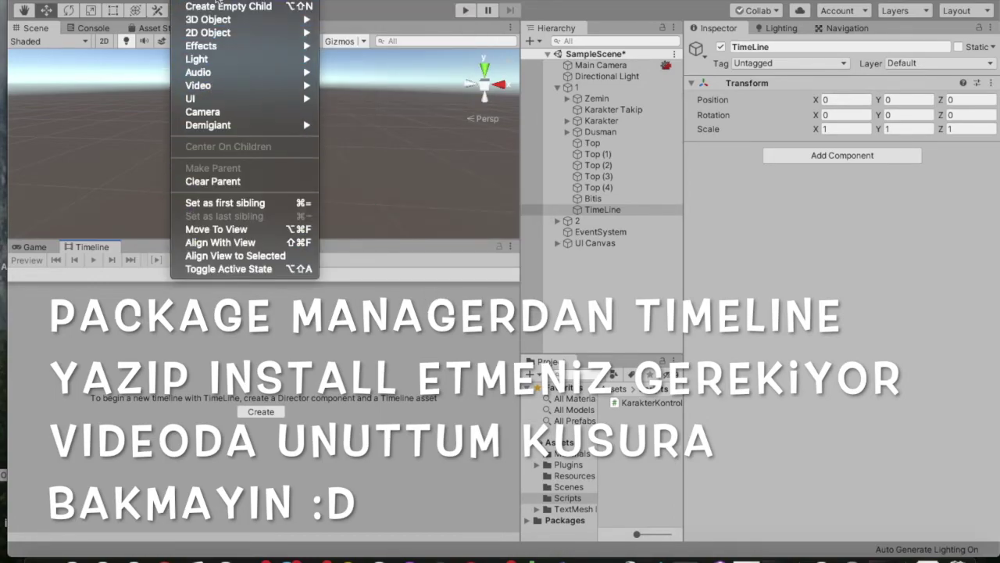
{"action": "mouse_move", "coordinate": [242, 23]}
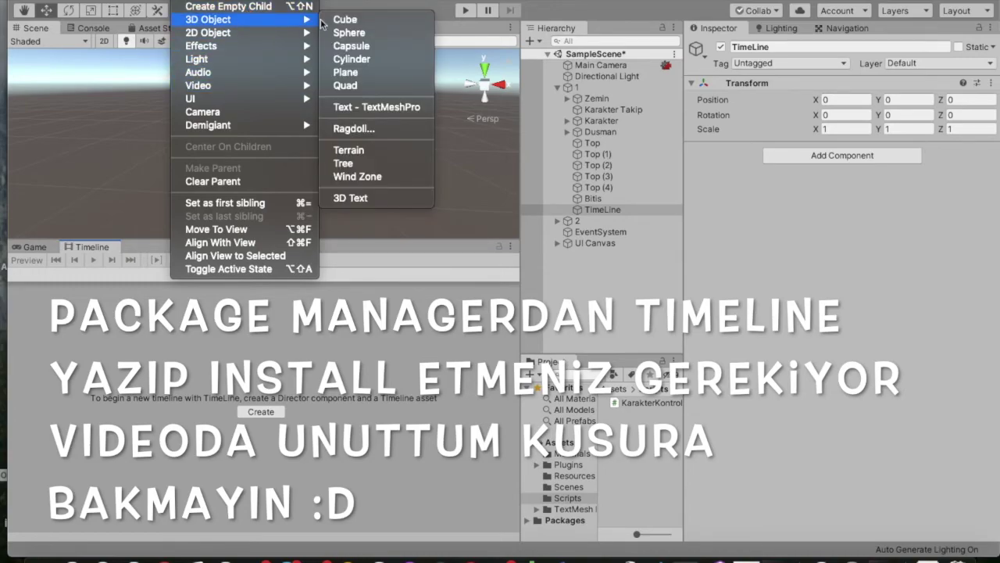
{"action": "mouse_move", "coordinate": [251, 99]}
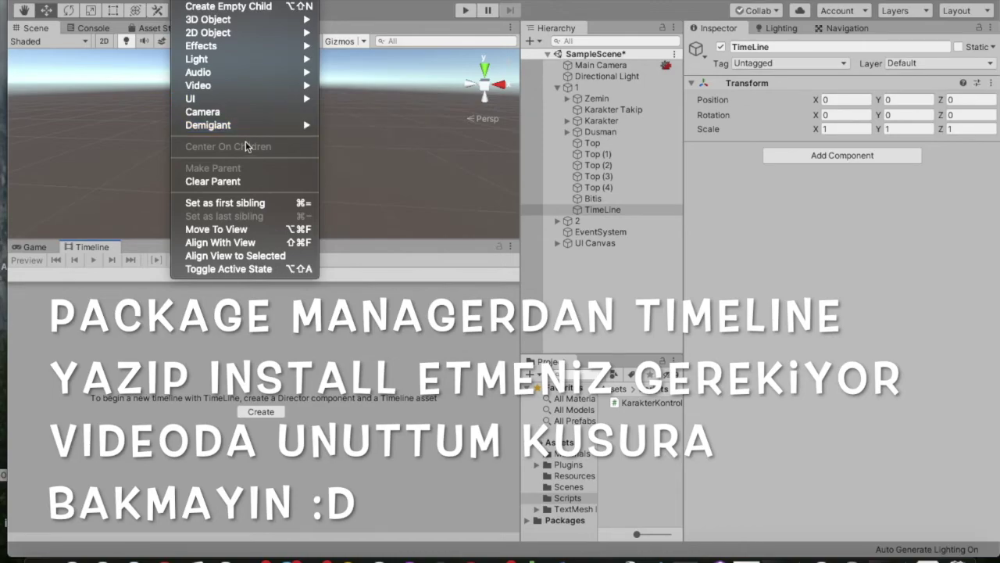
{"action": "left_click", "coordinate": [124, 343]}
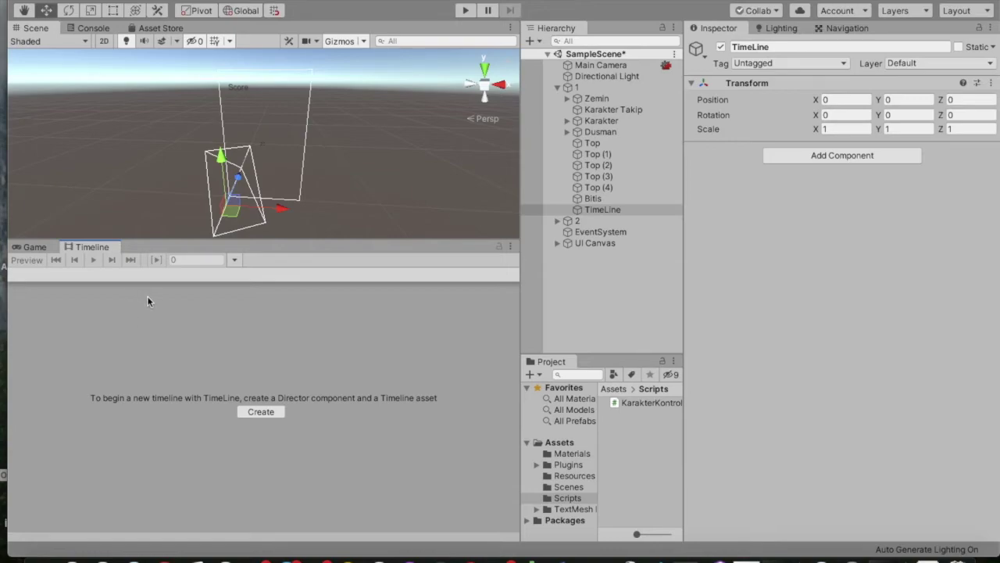
- Create and save a new timeline asset named 1 for level 1's TimeLine object
{"action": "left_click", "coordinate": [594, 212]}
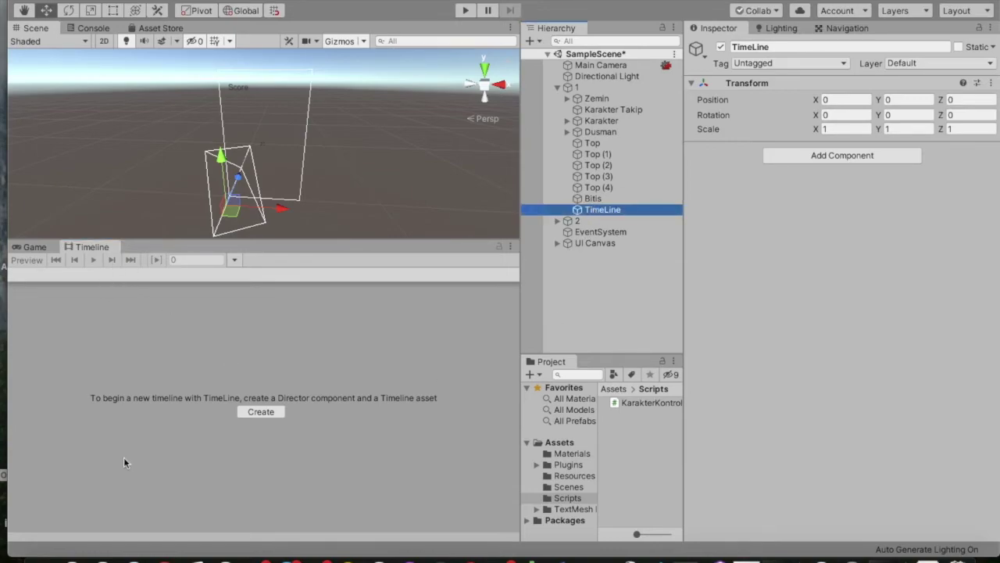
{"action": "left_click", "coordinate": [274, 415]}
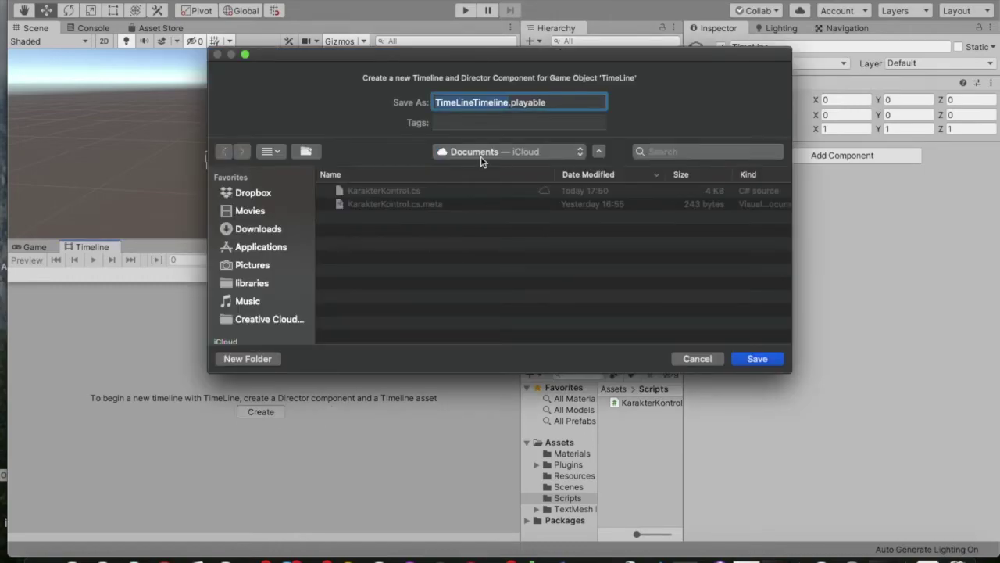
{"action": "type", "text": "T"}
{"action": "key", "text": "Return"}
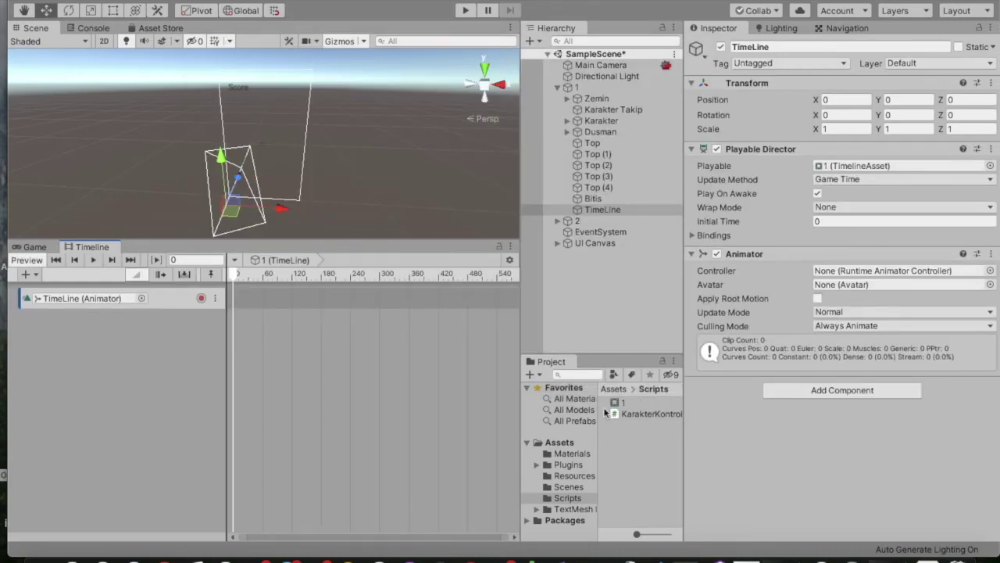
- Move timeline asset 1 from the Scripts folder into the Assets root
{"action": "left_click_drag", "start_coordinate": [631, 405], "coordinate": [560, 442]}
{"action": "left_click", "coordinate": [576, 445]}
{"action": "right_click", "coordinate": [618, 485]}
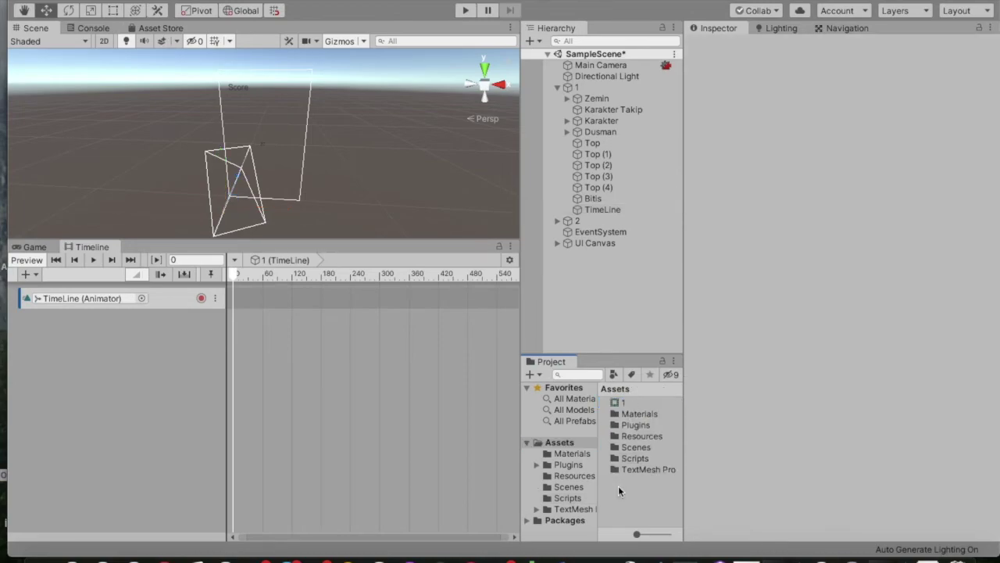
- Create a folder named Timeline in Assets and move timeline asset 1 into it
{"action": "mouse_move", "coordinate": [696, 224]}
{"action": "left_click", "coordinate": [831, 26]}
{"action": "type", "text": "Timeline"}
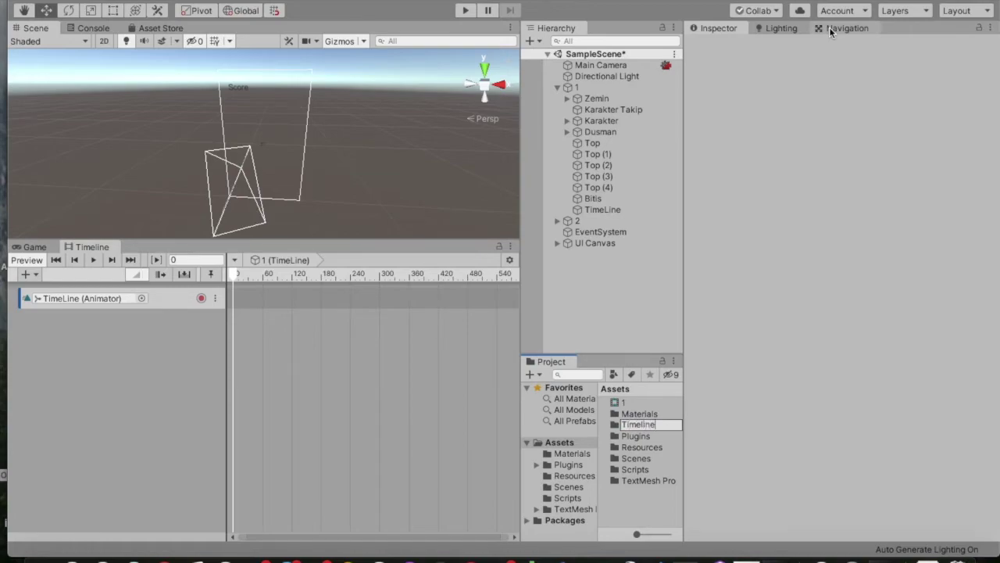
{"action": "key", "text": "Return"}
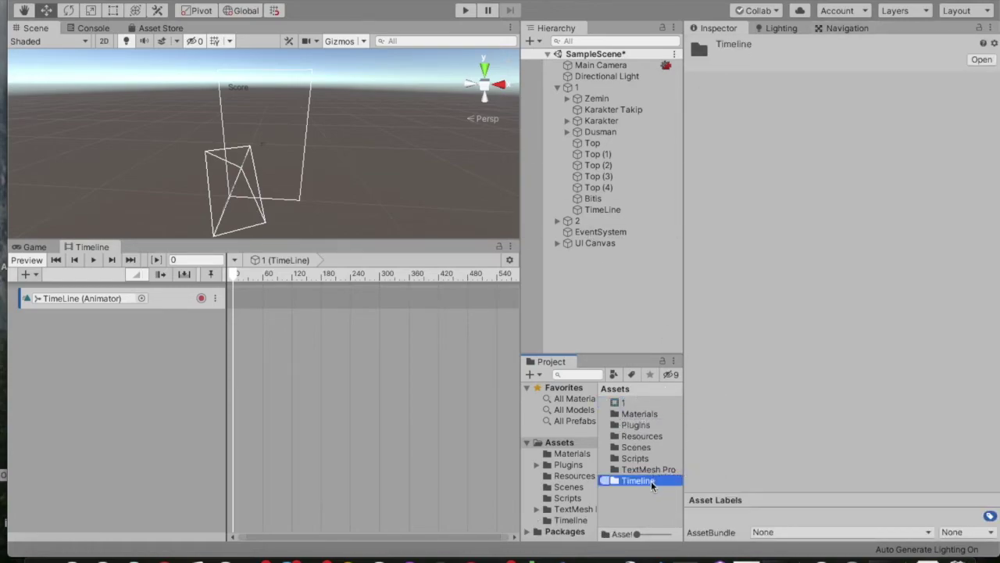
{"action": "left_click_drag", "start_coordinate": [643, 405], "coordinate": [653, 481]}
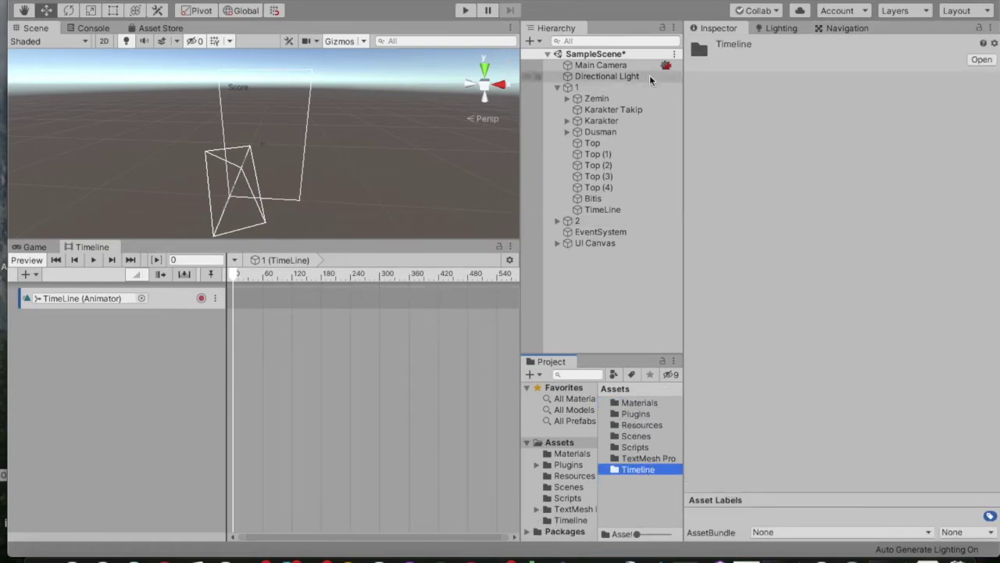
{"action": "left_click_drag", "start_coordinate": [601, 69], "coordinate": [117, 345]}
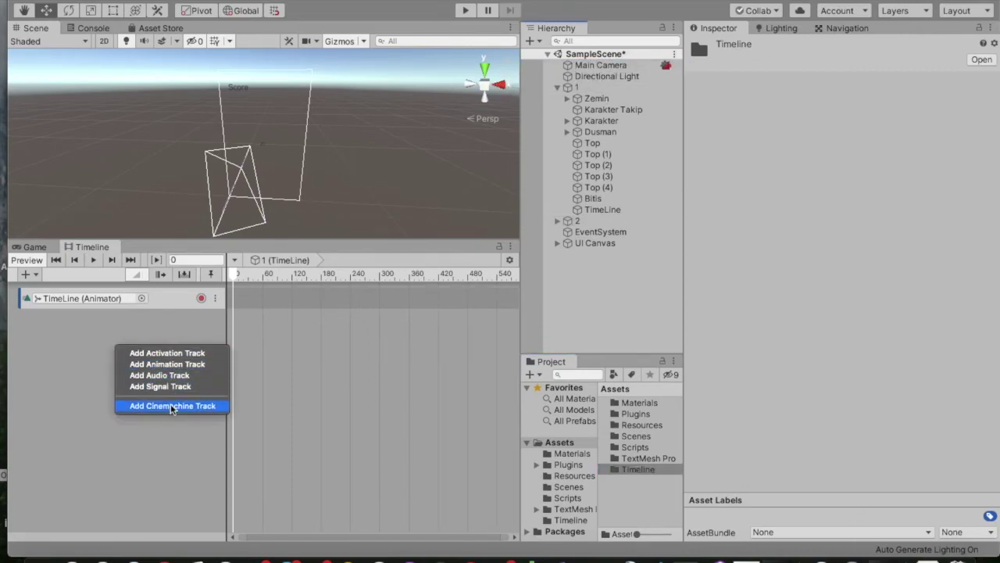
- Bind Main Camera to a new Cinemachine track, show the Game view, and select Karakter Takip
{"action": "left_click", "coordinate": [169, 405]}
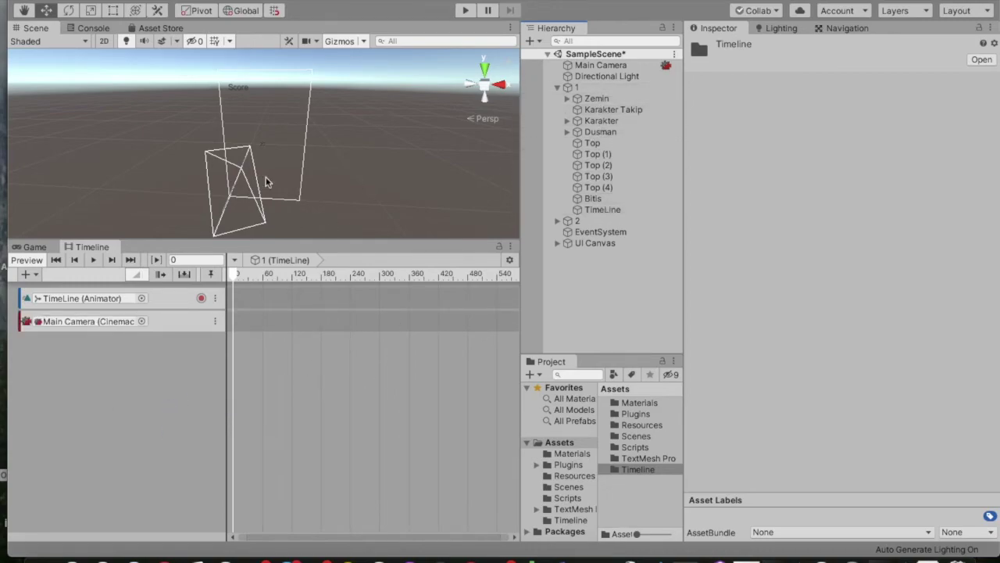
{"action": "left_click", "coordinate": [31, 247]}
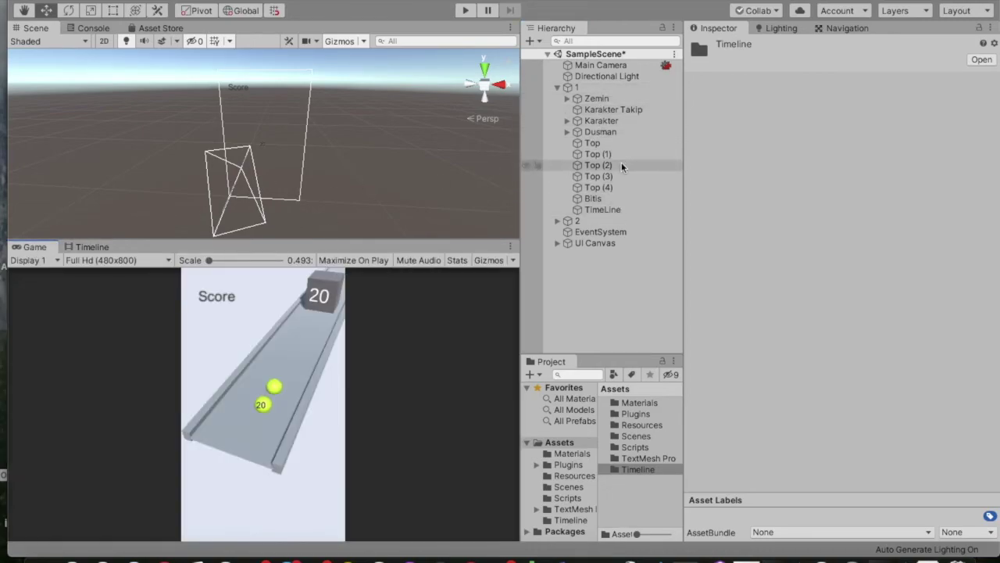
{"action": "left_click", "coordinate": [615, 110]}
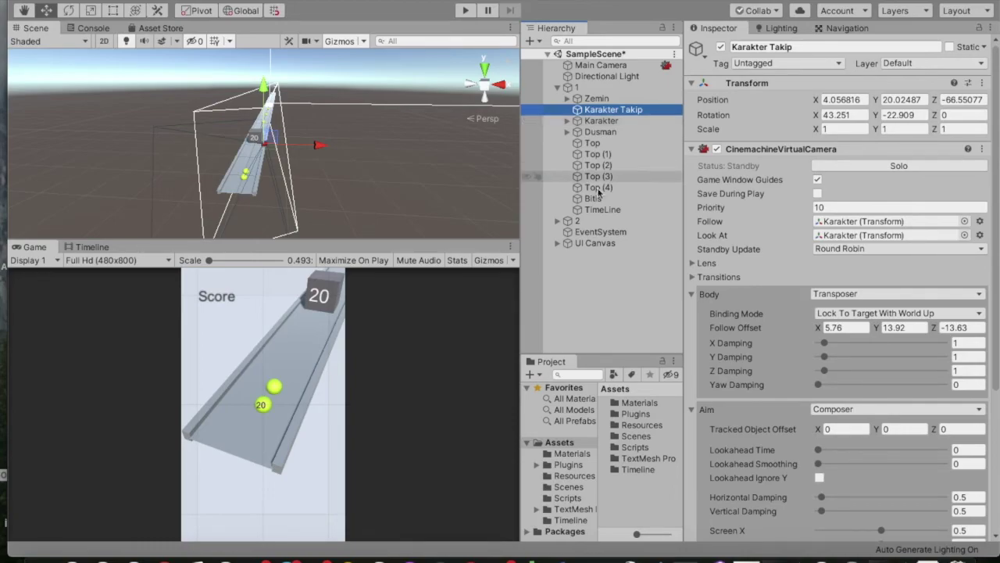
{"action": "left_click", "coordinate": [557, 220]}
{"action": "double_click", "coordinate": [578, 220]}
- Inspect level 2's Karakter Takip camera and compare it with level 1's
{"action": "scroll", "coordinate": [596, 257], "scroll_direction": "down", "scroll_amount": 1}
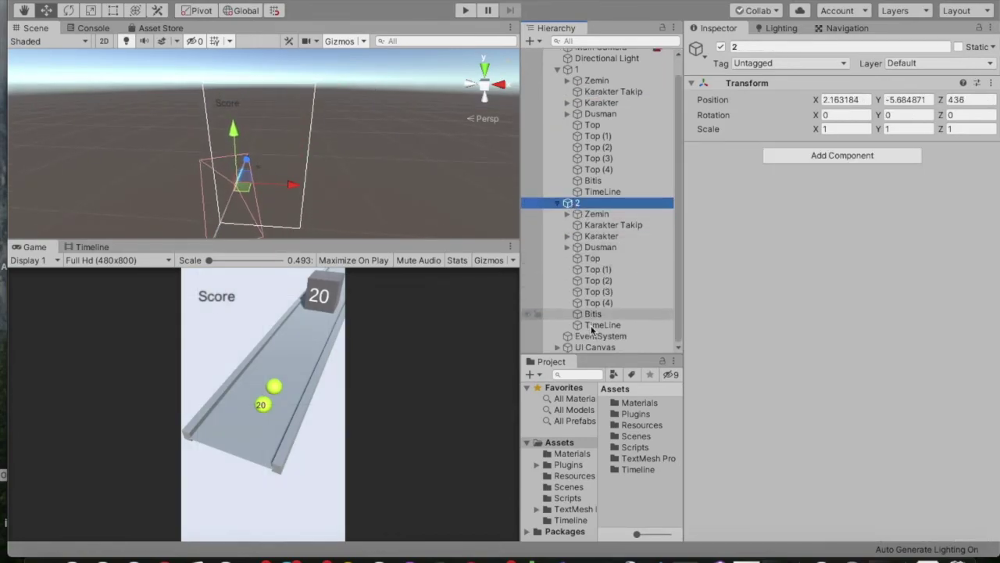
{"action": "left_click", "coordinate": [634, 228]}
{"action": "double_click", "coordinate": [634, 228]}
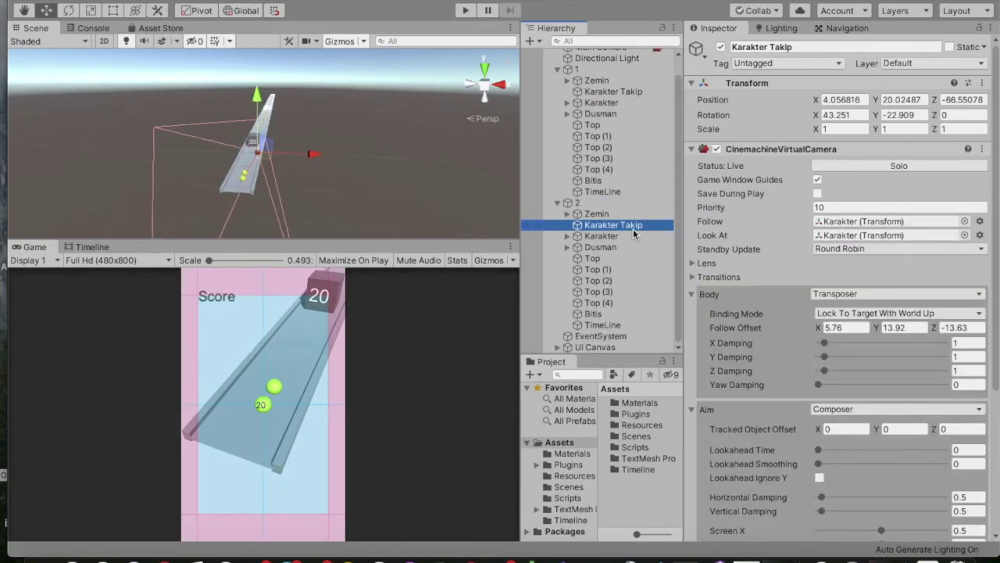
{"action": "left_click", "coordinate": [630, 92]}
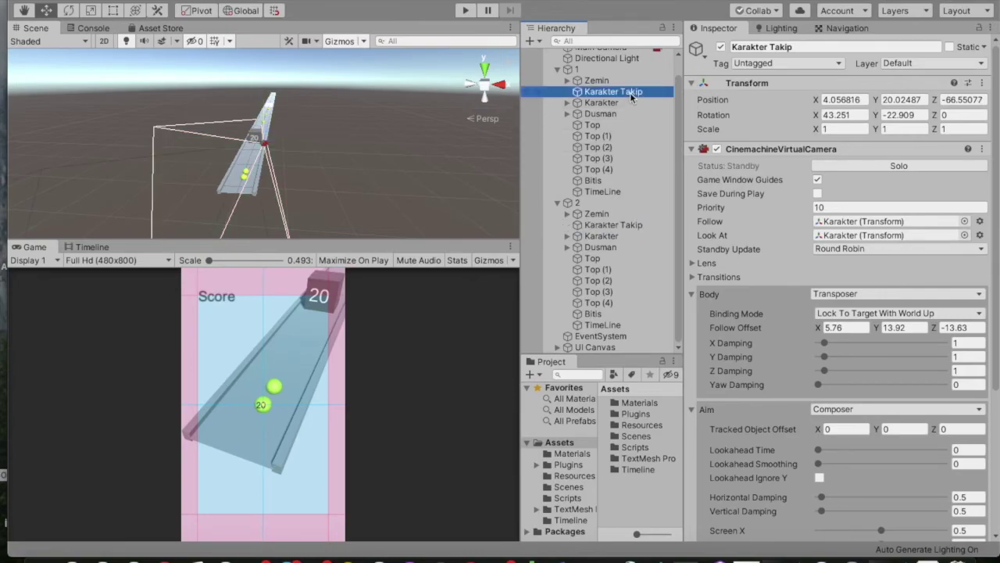
{"action": "left_click", "coordinate": [610, 224]}
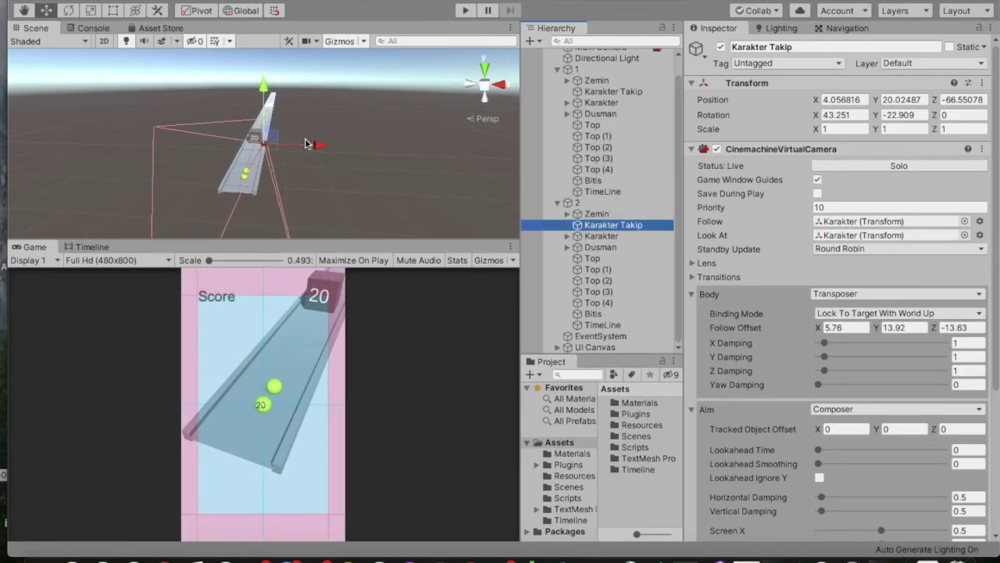
- Rename timeline asset 1 to 2 and move the TimeLine object from level 1 into level 2
{"action": "left_click", "coordinate": [574, 516]}
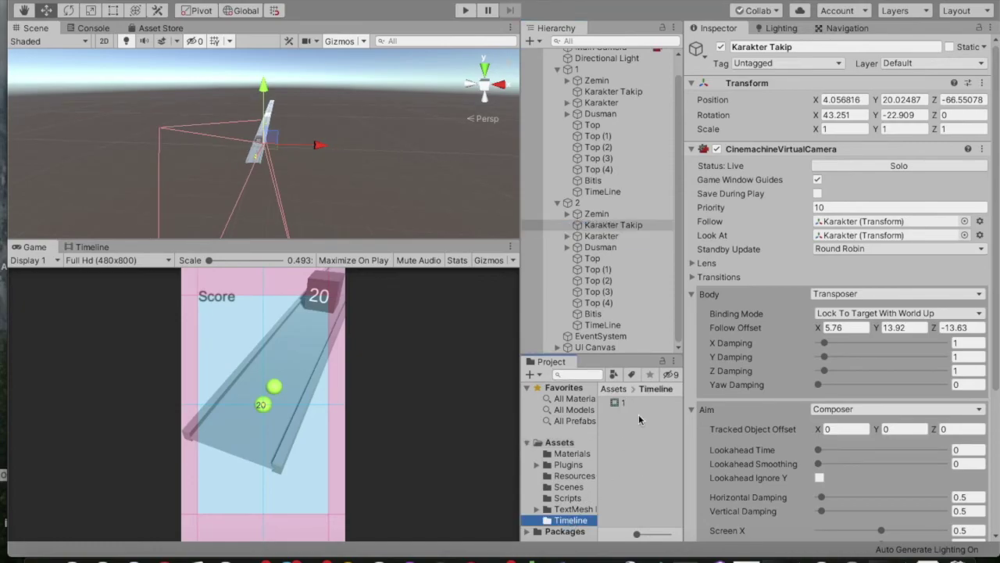
{"action": "left_click", "coordinate": [637, 404]}
{"action": "left_click", "coordinate": [637, 404]}
{"action": "type", "text": "2"}
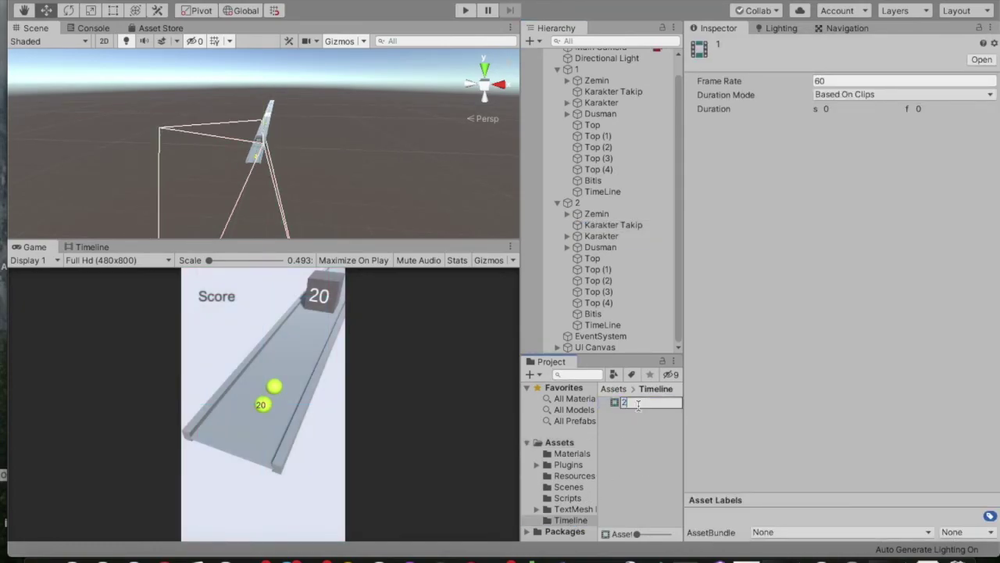
{"action": "left_click_drag", "start_coordinate": [602, 191], "coordinate": [607, 203]}
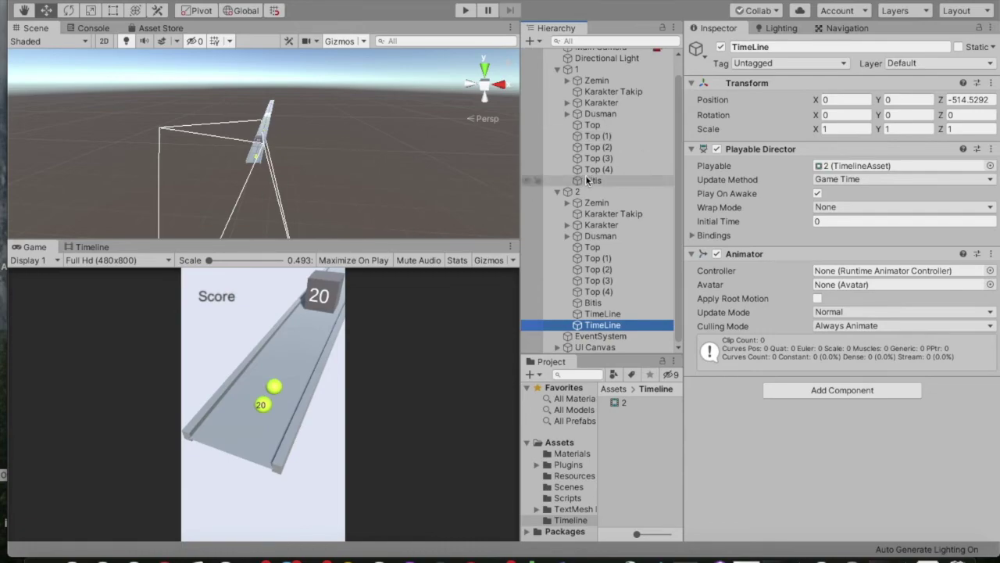
{"action": "scroll", "coordinate": [615, 210], "scroll_direction": "up", "scroll_amount": 1}
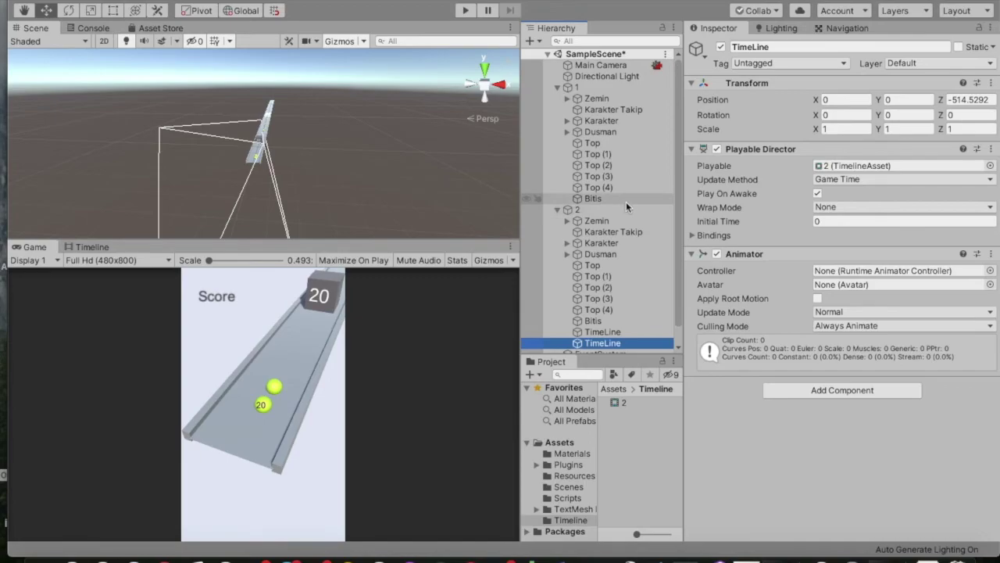
- Show the Timeline window and delete the duplicate TimeLine object that has no director
{"action": "left_click", "coordinate": [102, 259]}
{"action": "left_click", "coordinate": [98, 247]}
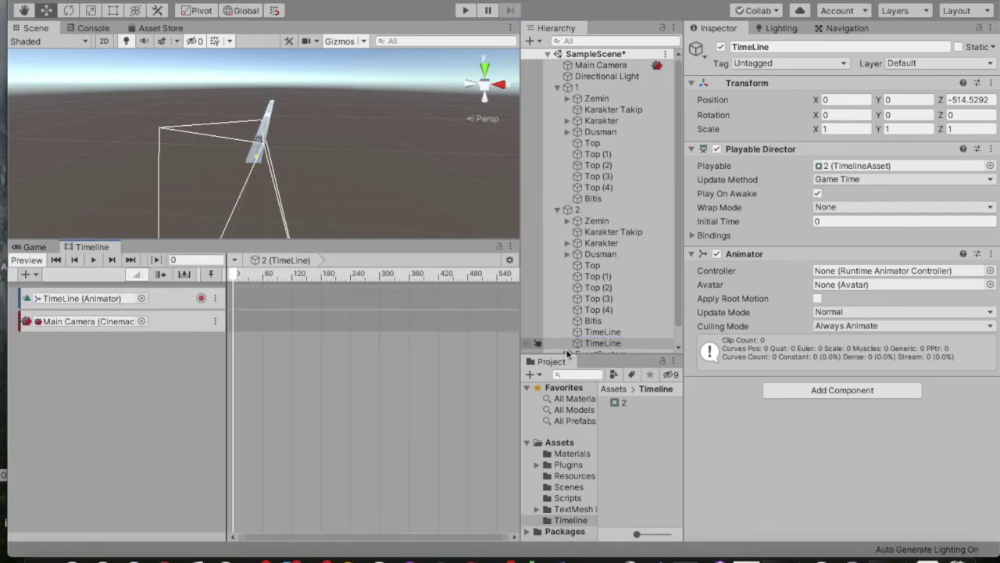
{"action": "left_click", "coordinate": [602, 344]}
{"action": "left_click", "coordinate": [618, 333]}
{"action": "left_click", "coordinate": [622, 342]}
{"action": "left_click", "coordinate": [620, 333]}
{"action": "key", "text": "Delete"}
{"action": "left_click", "coordinate": [618, 332]}
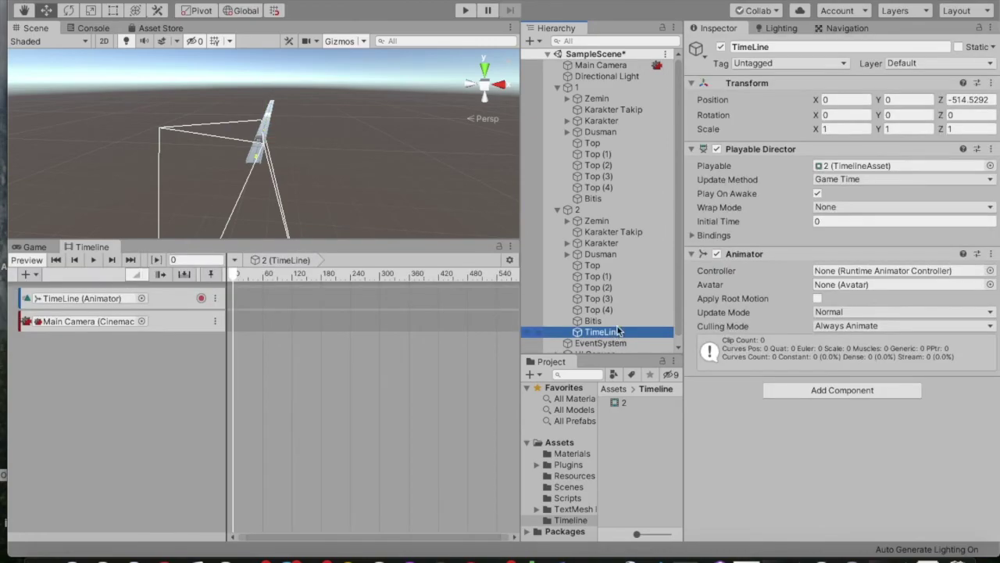
- Place both Karakter Takip shots on the Cinemachine track, the second overlapping from 1.1 s
{"action": "mouse_move", "coordinate": [611, 111]}
{"action": "left_mouse_down"}
{"action": "mouse_move", "coordinate": [341, 250]}
{"action": "mouse_move", "coordinate": [262, 323]}
{"action": "left_mouse_up"}
{"action": "mouse_move", "coordinate": [262, 323]}
{"action": "left_mouse_down"}
{"action": "mouse_move", "coordinate": [299, 319]}
{"action": "mouse_move", "coordinate": [268, 320]}
{"action": "left_mouse_up"}
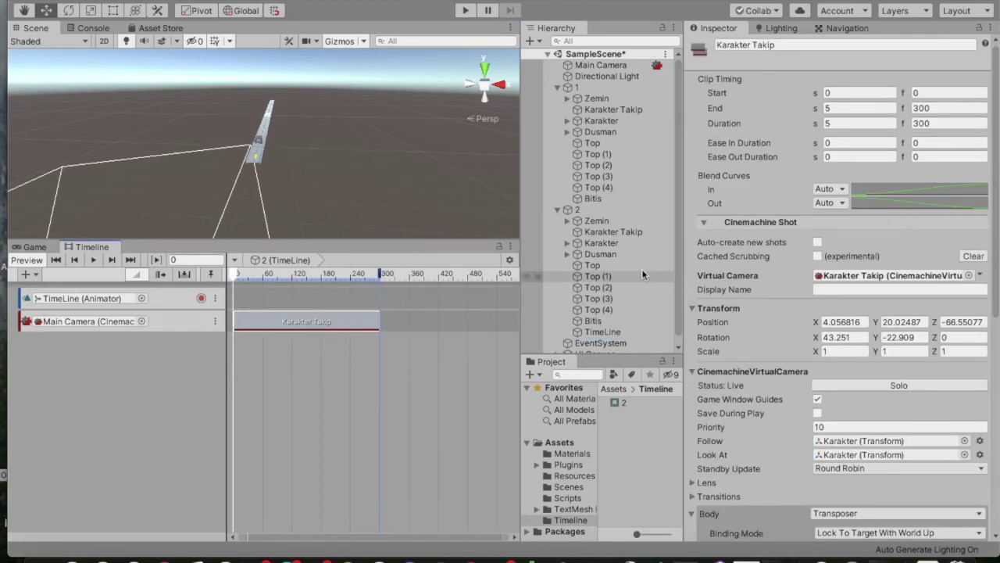
{"action": "left_click_drag", "start_coordinate": [613, 231], "coordinate": [400, 319]}
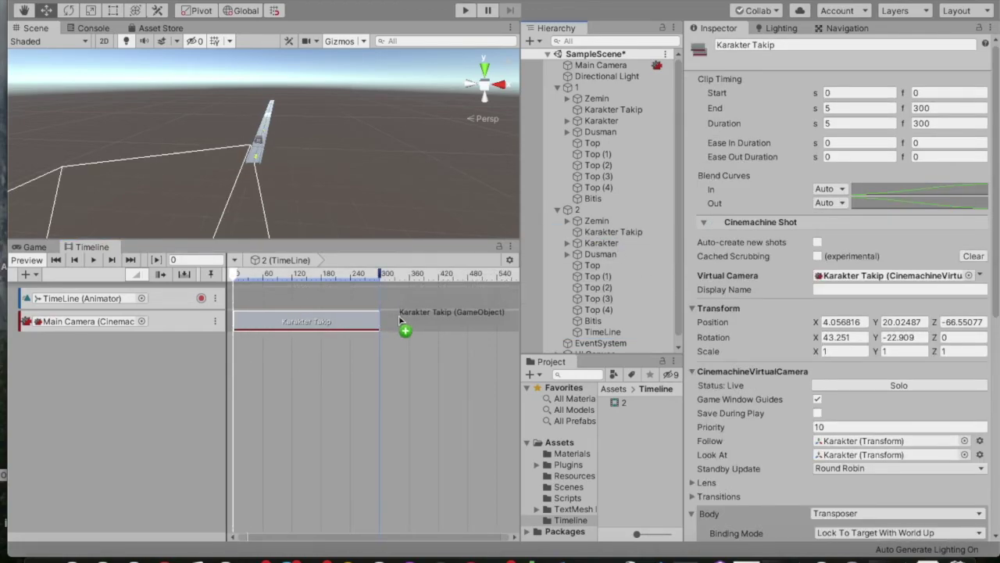
{"action": "left_click_drag", "start_coordinate": [399, 317], "coordinate": [245, 325]}
{"action": "left_click", "coordinate": [35, 247]}
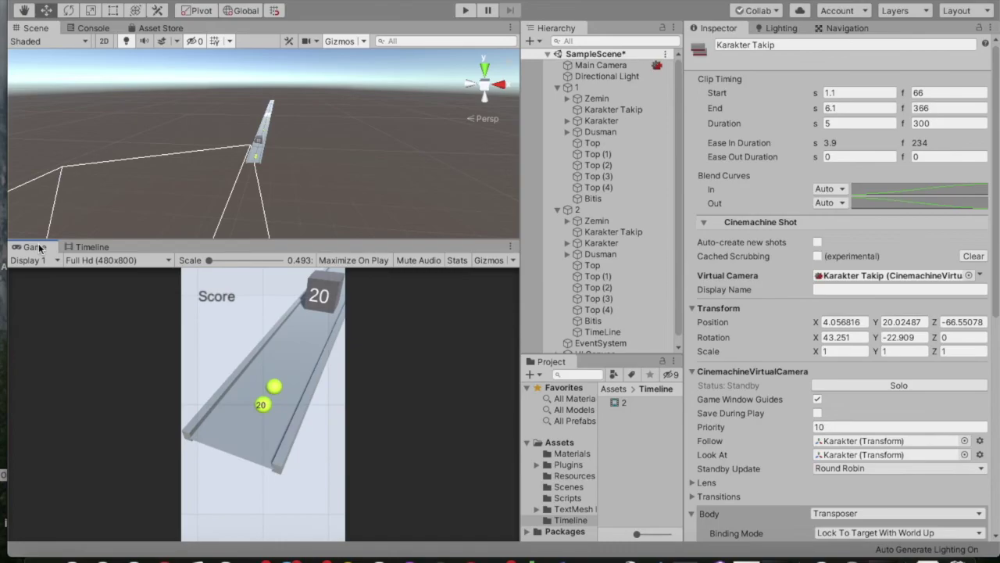
- Toggle level 2 off and on, then deactivate Karakter and the first Top ball in level 1
{"action": "left_click", "coordinate": [601, 210]}
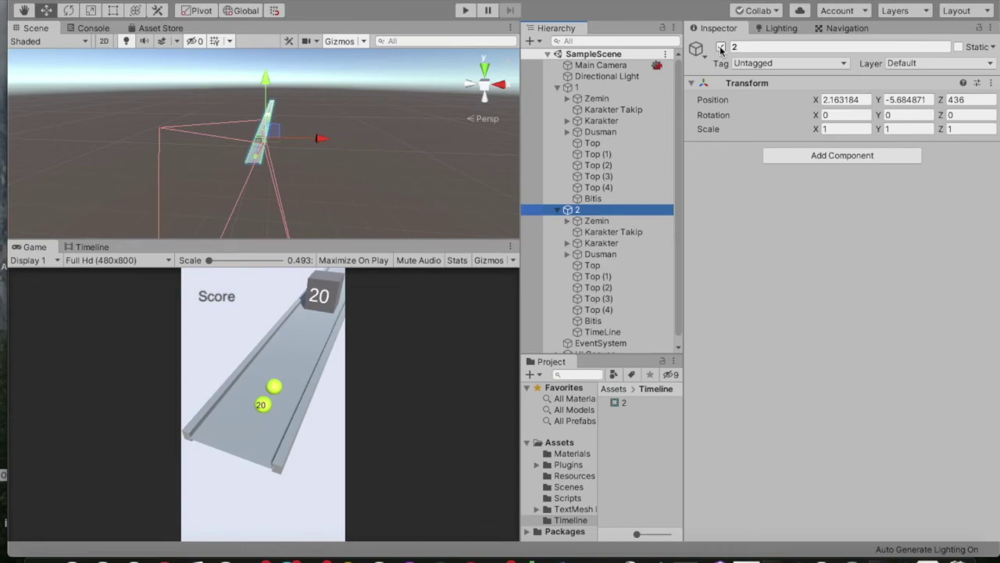
{"action": "left_click", "coordinate": [721, 47]}
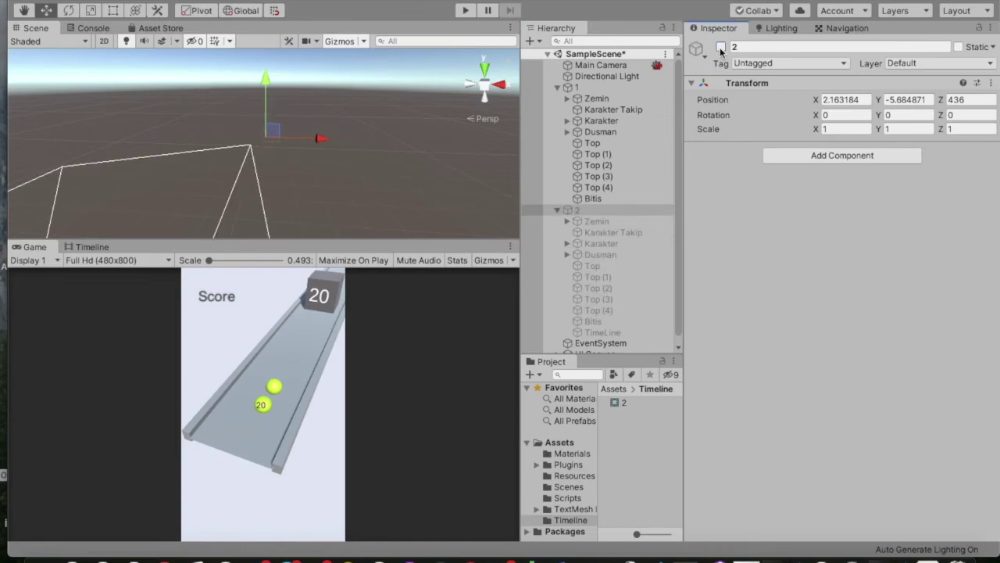
{"action": "left_click", "coordinate": [720, 48]}
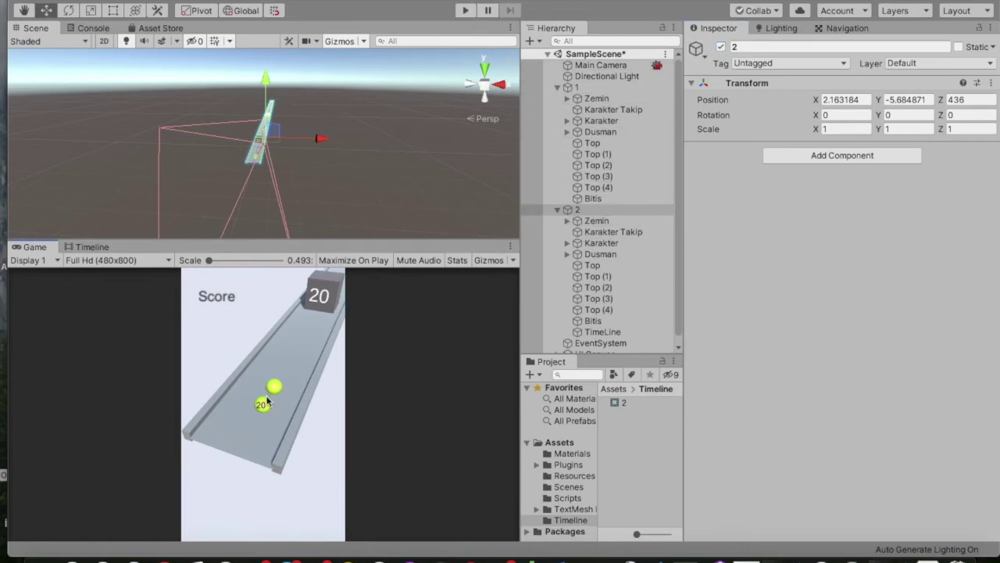
{"action": "left_click", "coordinate": [596, 133]}
{"action": "left_click", "coordinate": [600, 121]}
{"action": "left_click", "coordinate": [720, 47]}
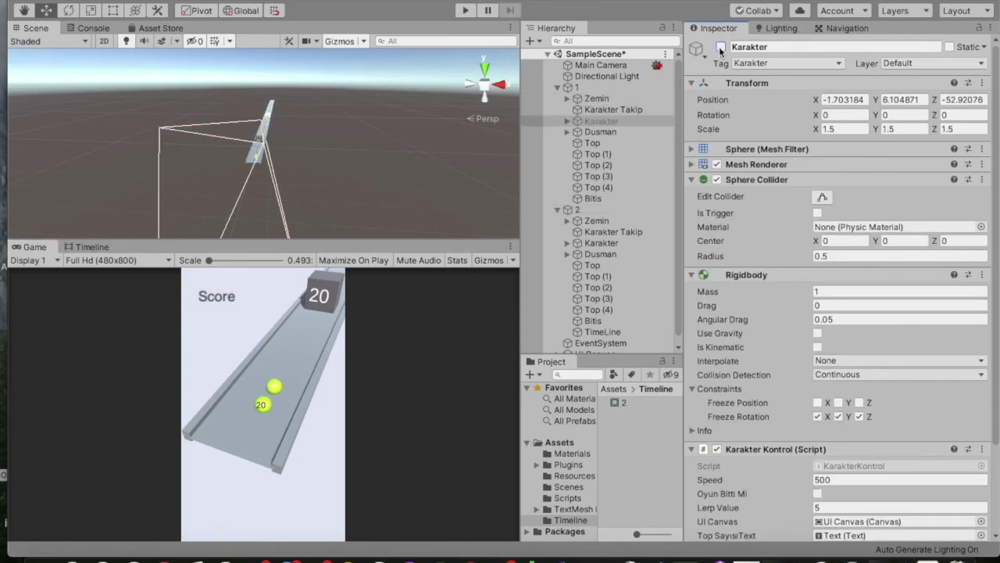
{"action": "left_click", "coordinate": [592, 143]}
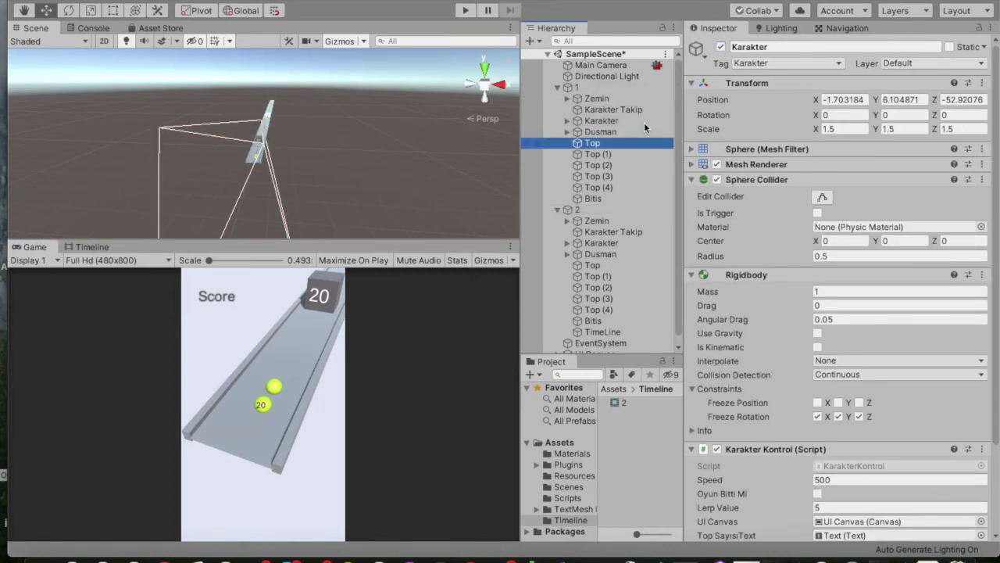
{"action": "left_click", "coordinate": [720, 47]}
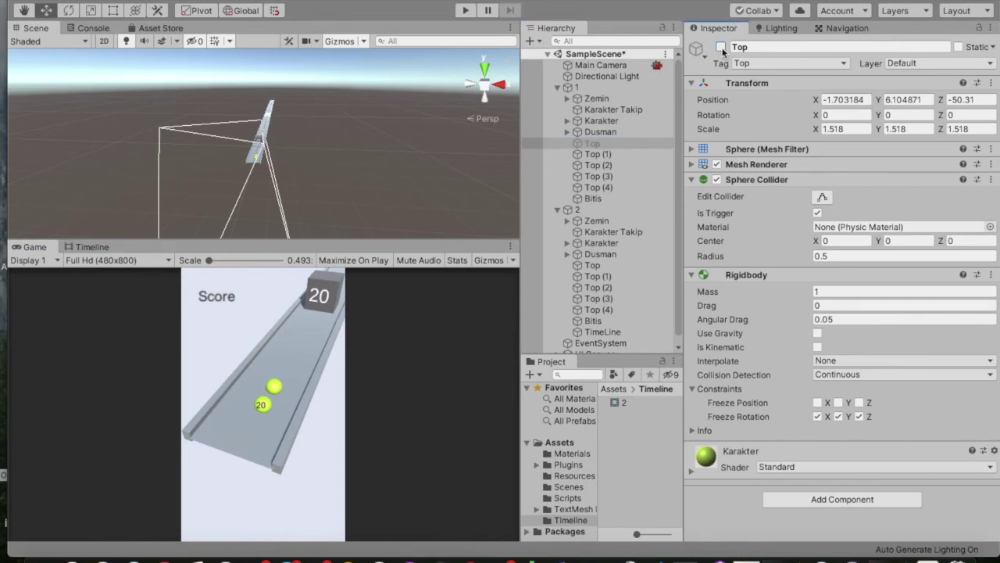
- Frame level 2 and its Zemin plane, and briefly solo level 1's Karakter Takip camera
{"action": "double_click", "coordinate": [578, 209]}
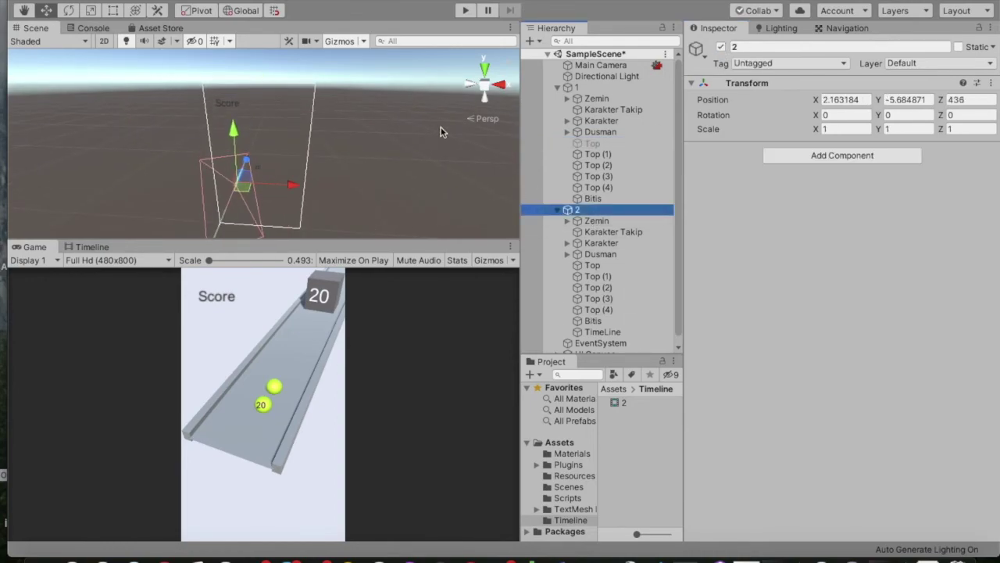
{"action": "double_click", "coordinate": [596, 221]}
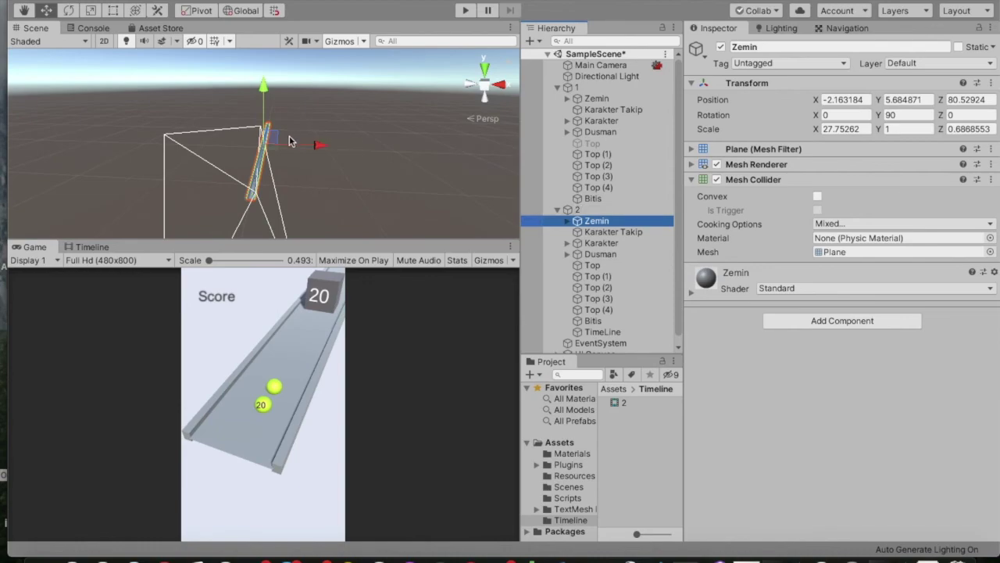
{"action": "left_click_drag", "start_coordinate": [291, 141], "coordinate": [298, 147]}
{"action": "key", "text": "ctrl+z"}
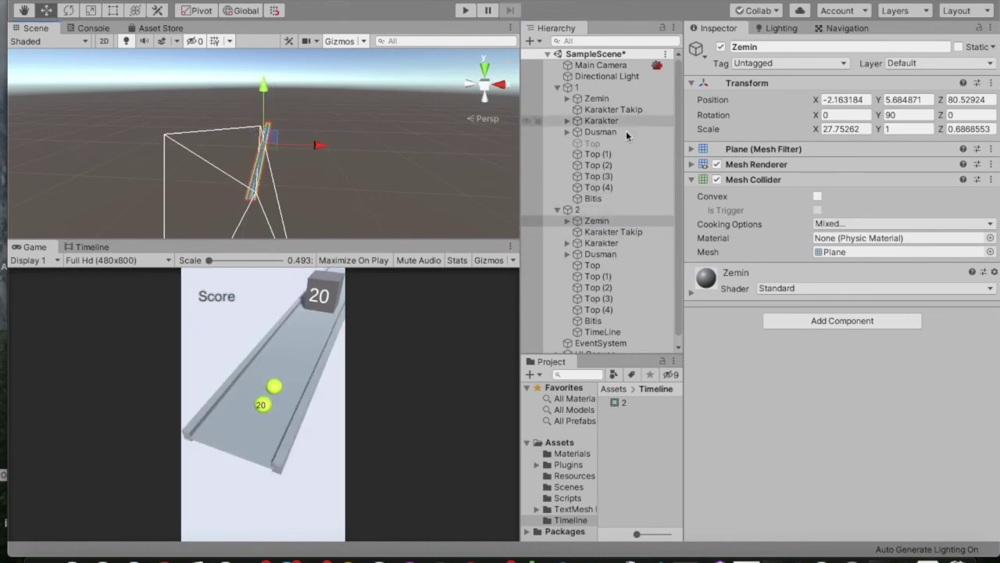
{"action": "left_click", "coordinate": [613, 109]}
{"action": "left_click", "coordinate": [835, 165]}
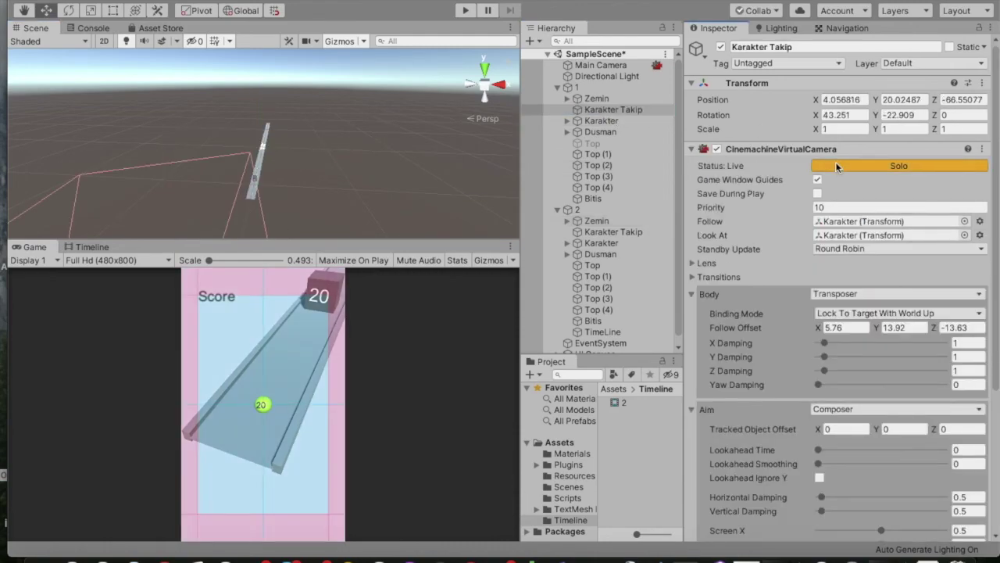
{"action": "left_click", "coordinate": [835, 165]}
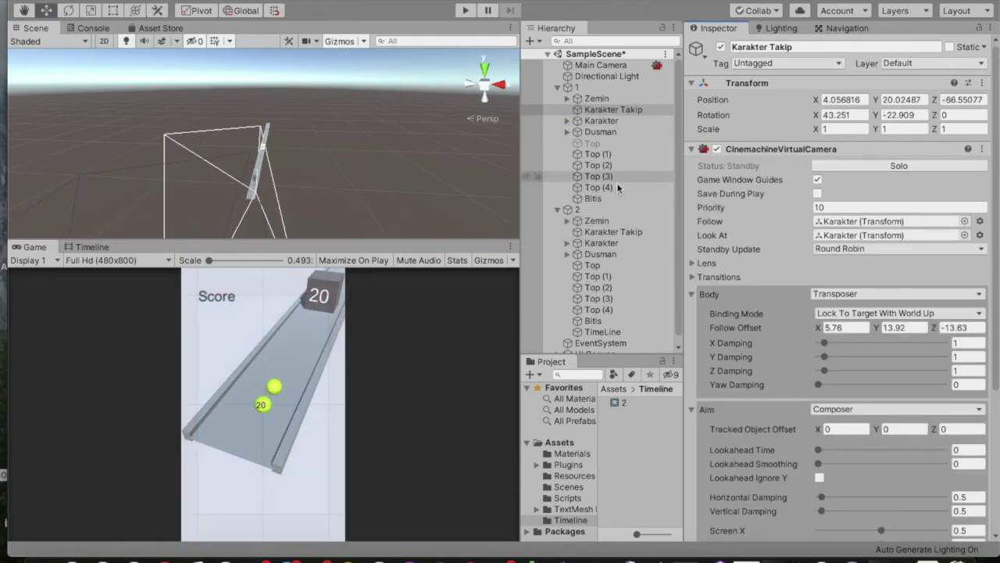
- Deactivate level 2, start a test play, and re-enable level 2 mid-run
{"action": "left_click", "coordinate": [602, 209]}
{"action": "left_click", "coordinate": [724, 36]}
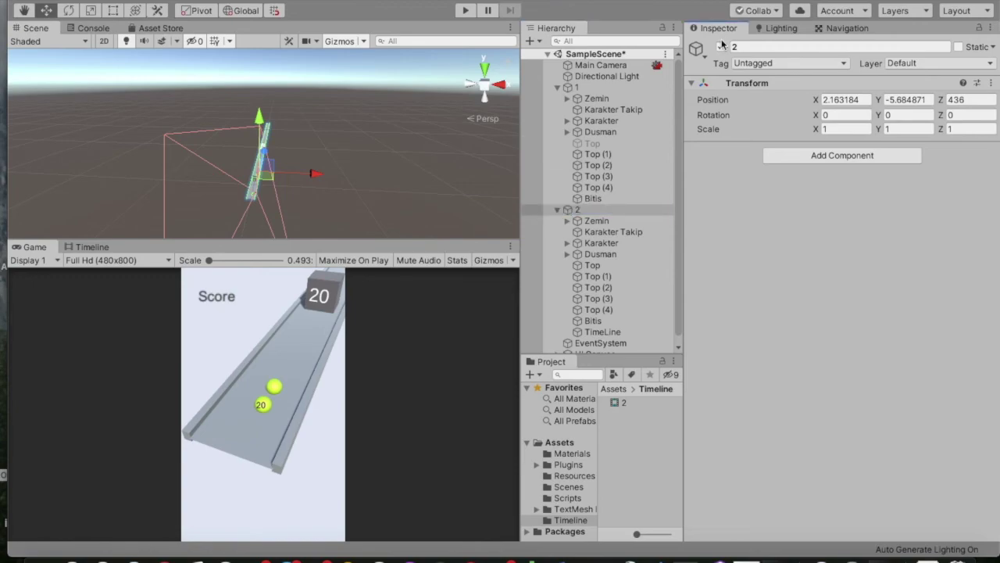
{"action": "left_click", "coordinate": [720, 47]}
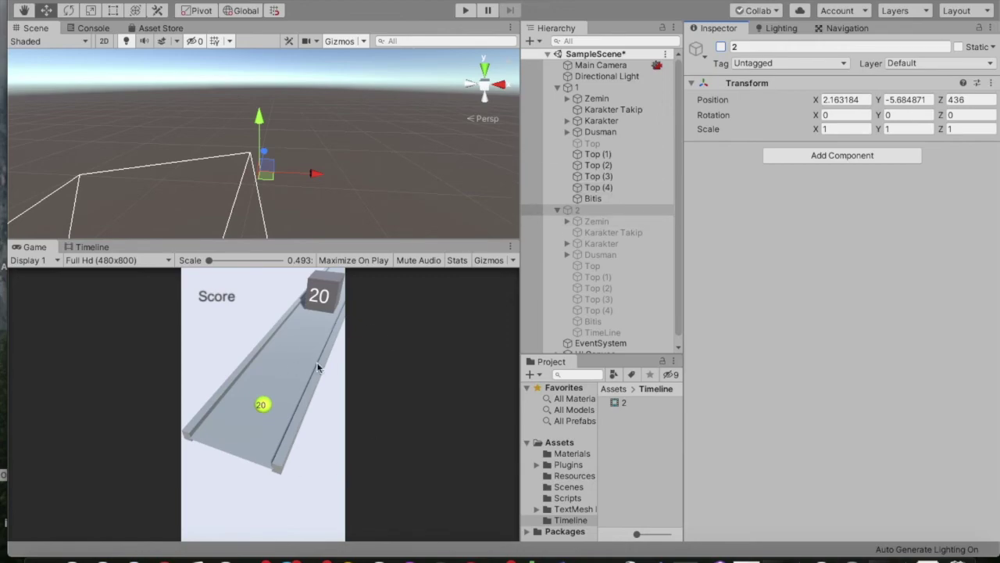
{"action": "left_click", "coordinate": [466, 10]}
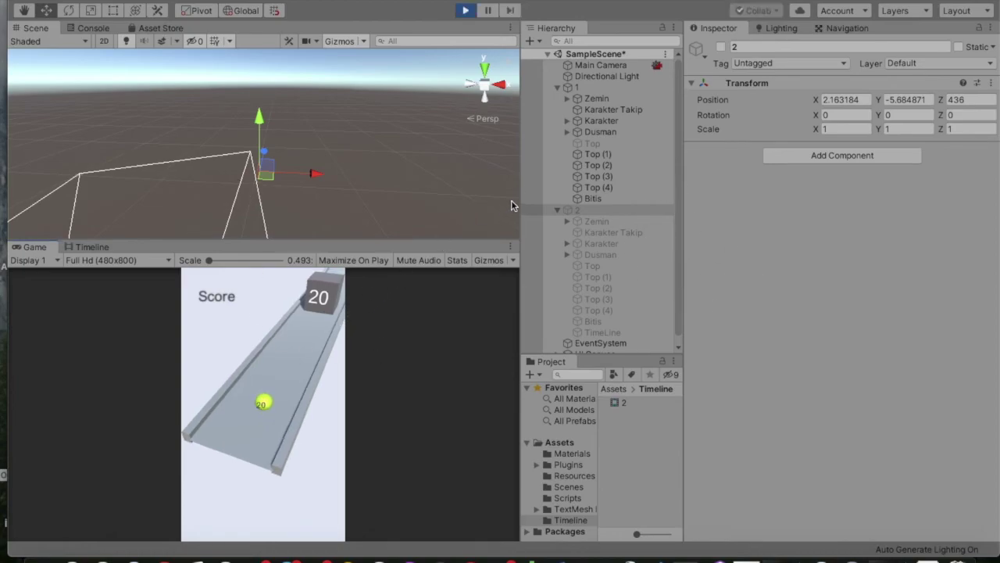
{"action": "left_click", "coordinate": [720, 48]}
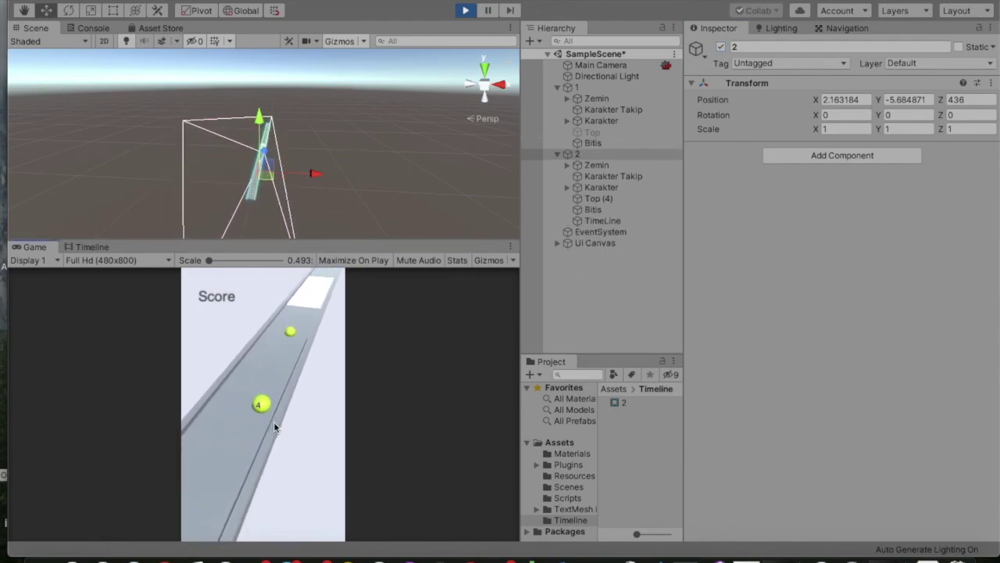
- Exit Play mode and bring KarakterKontrol.cs back into view at the Bitis loop
{"action": "left_click", "coordinate": [465, 10]}
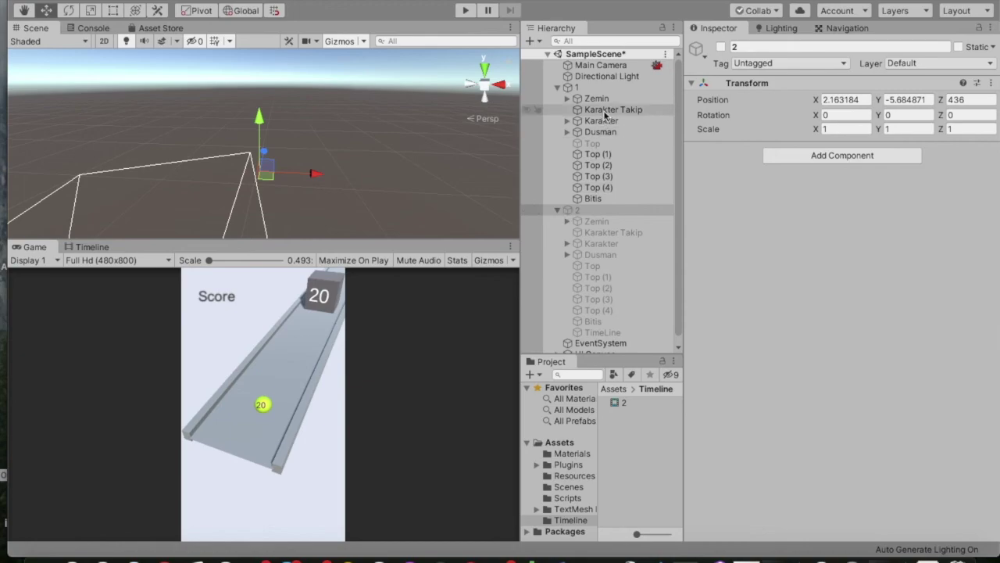
{"action": "left_click", "coordinate": [662, 556]}
{"action": "scroll", "coordinate": [650, 395], "scroll_direction": "down", "scroll_amount": 10}
{"action": "scroll", "coordinate": [651, 395], "scroll_direction": "down", "scroll_amount": 6}
{"action": "scroll", "coordinate": [650, 395], "scroll_direction": "down", "scroll_amount": 2}
{"action": "scroll", "coordinate": [649, 395], "scroll_direction": "up", "scroll_amount": 3}
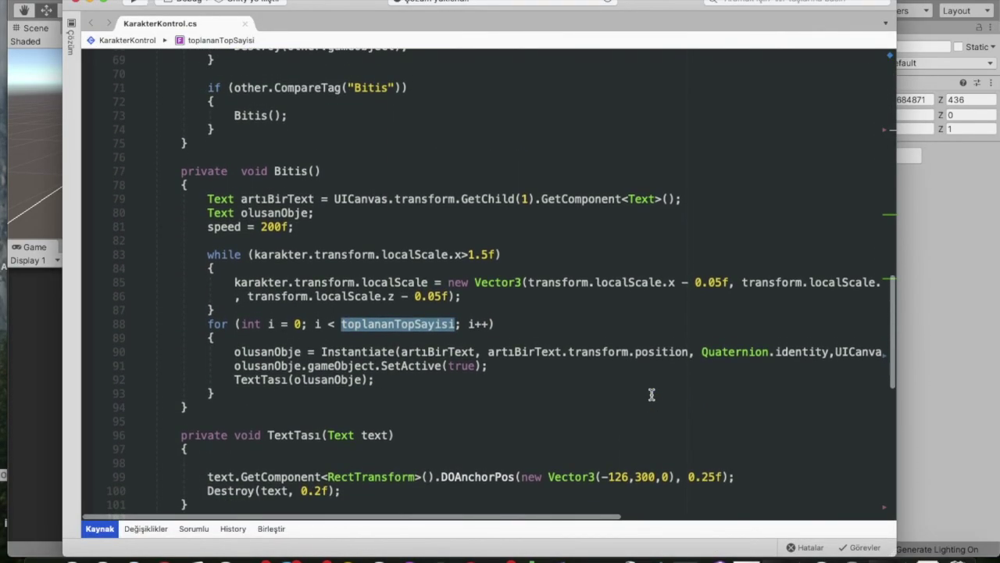
{"action": "mouse_move", "coordinate": [361, 255]}
{"action": "left_mouse_down"}
{"action": "mouse_move", "coordinate": [494, 268]}
{"action": "mouse_move", "coordinate": [515, 281]}
{"action": "left_mouse_up"}
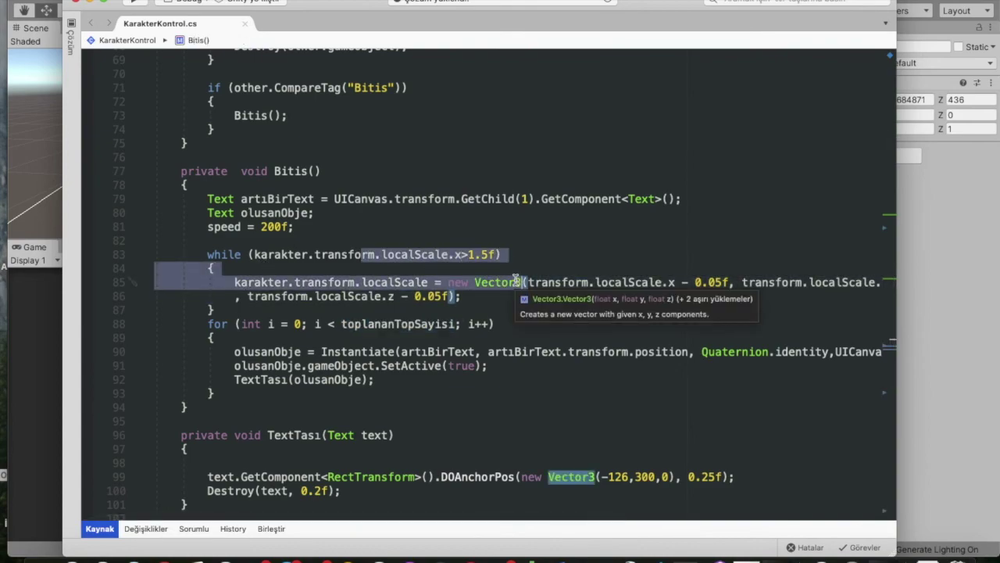
{"action": "left_click_drag", "start_coordinate": [516, 281], "coordinate": [451, 296]}
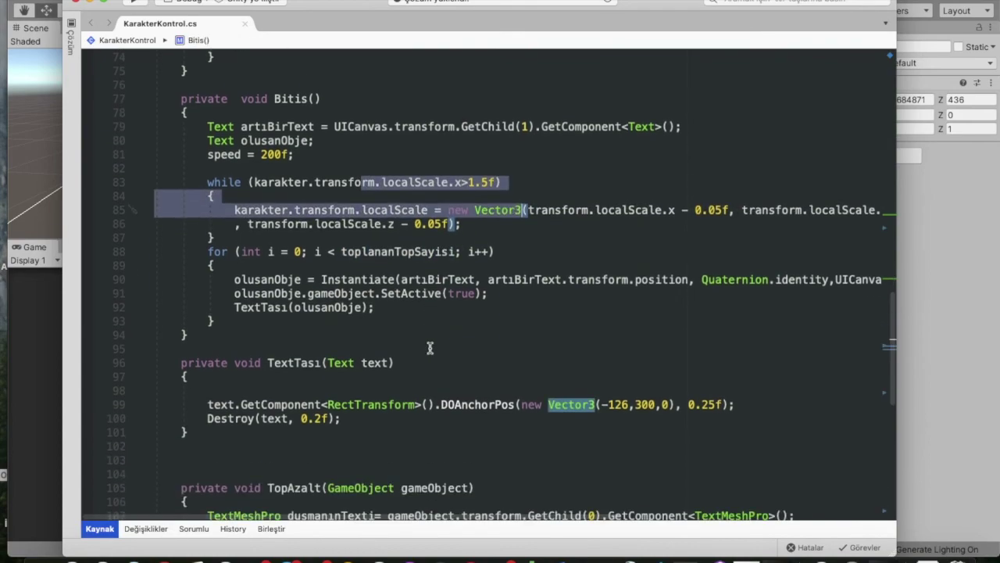
{"action": "scroll", "coordinate": [430, 348], "scroll_direction": "down", "scroll_amount": 3}
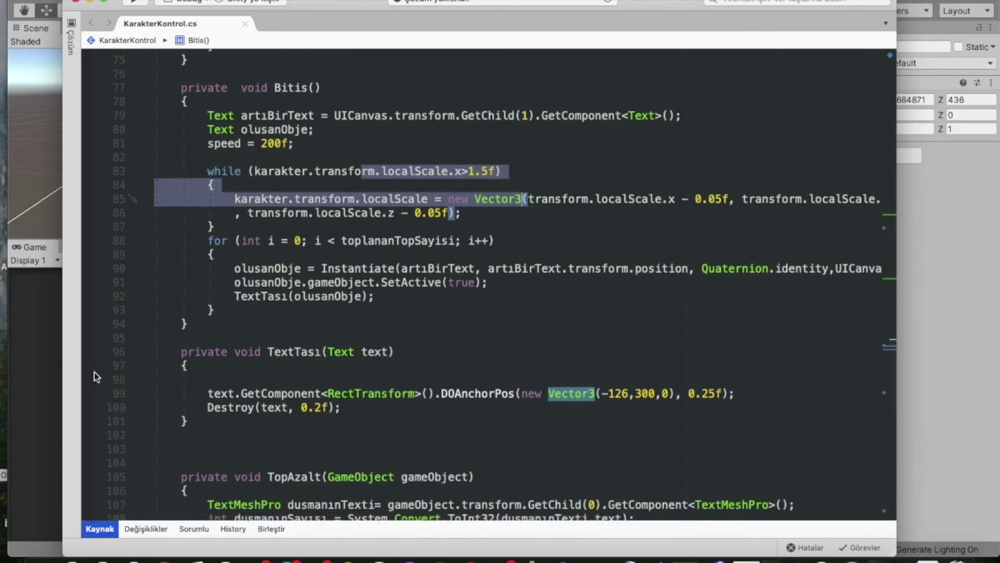
{"action": "left_click", "coordinate": [20, 355]}
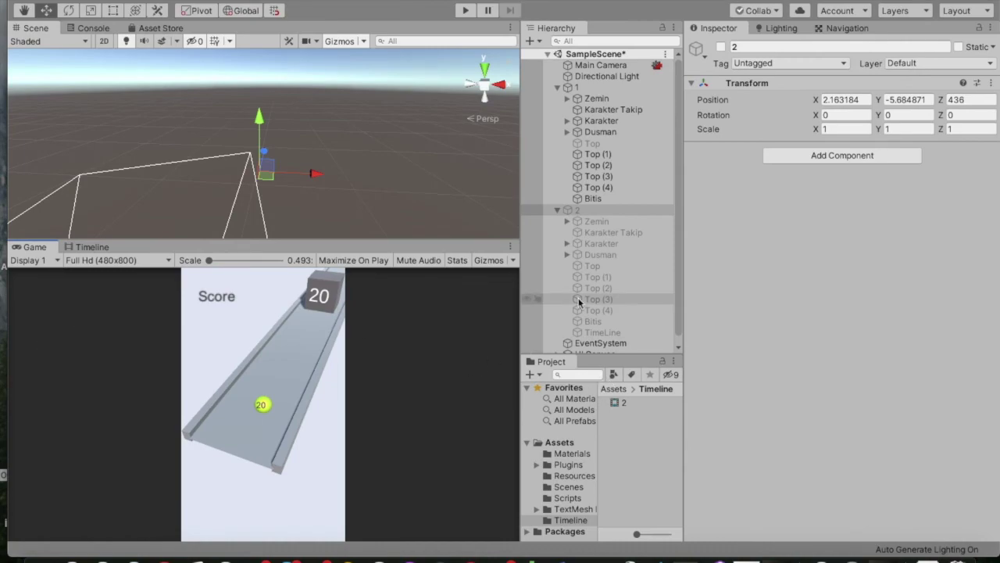
{"action": "left_click", "coordinate": [558, 210]}
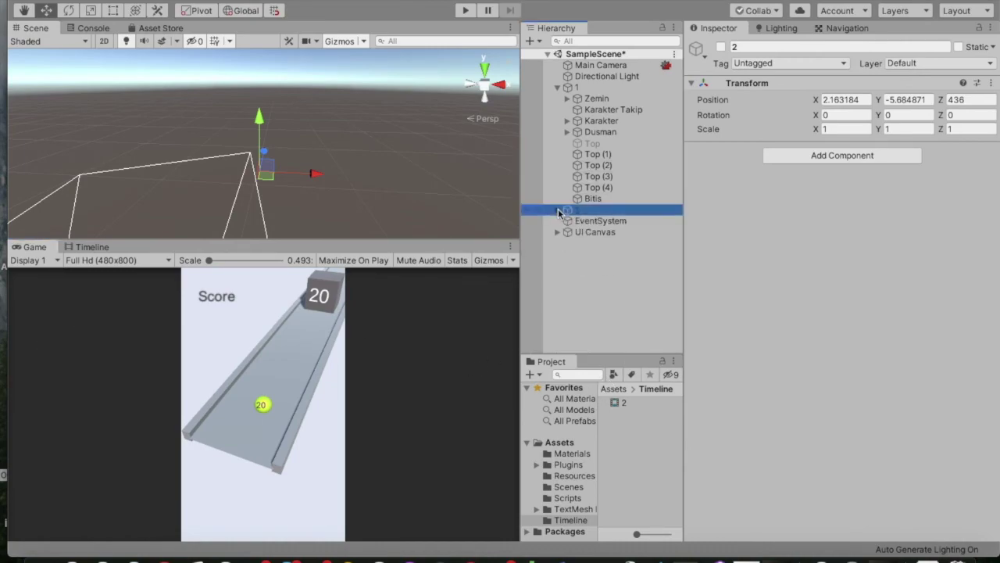
{"action": "left_click", "coordinate": [575, 87]}
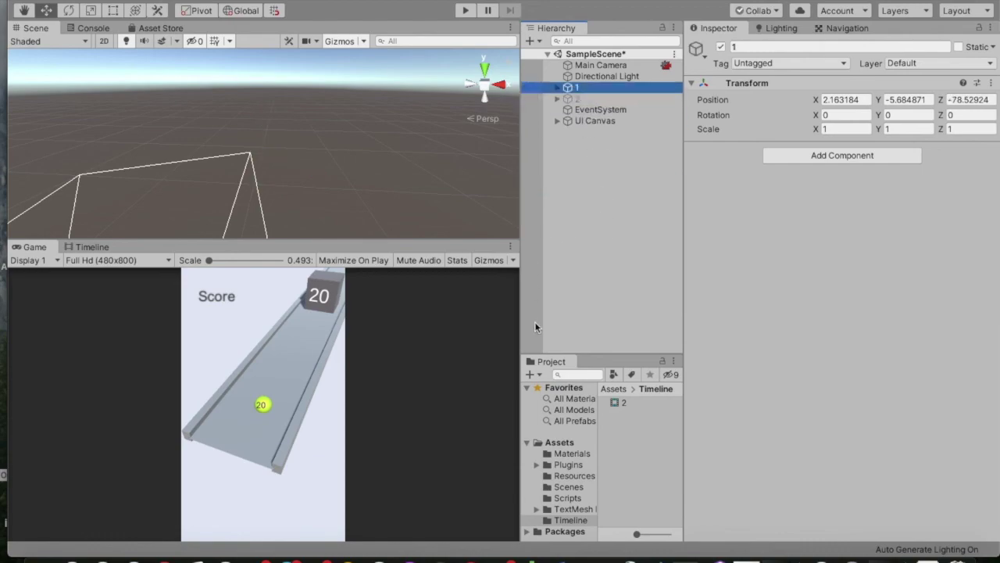
{"action": "left_click", "coordinate": [556, 88]}
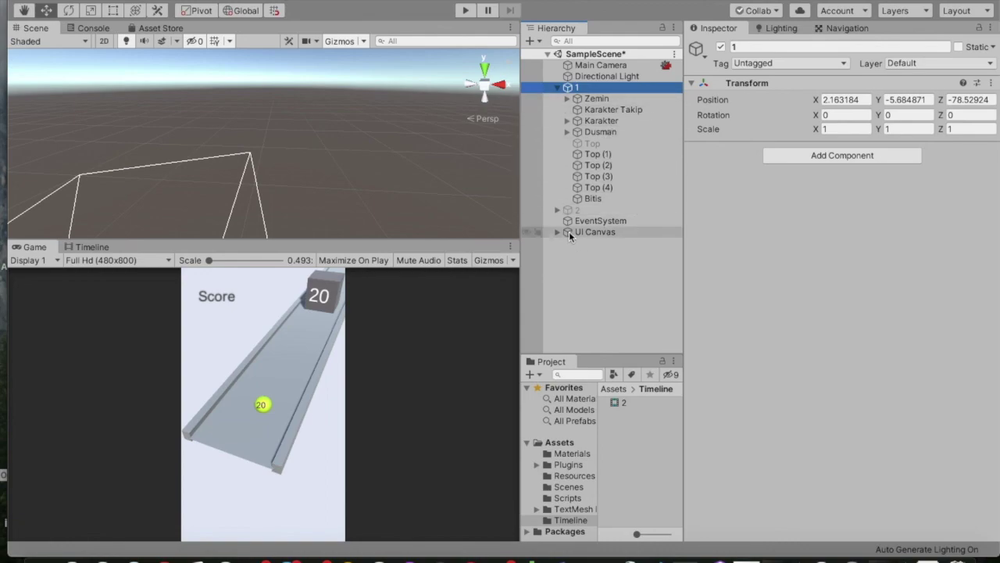
{"action": "left_click", "coordinate": [557, 210]}
{"action": "left_click", "coordinate": [599, 332]}
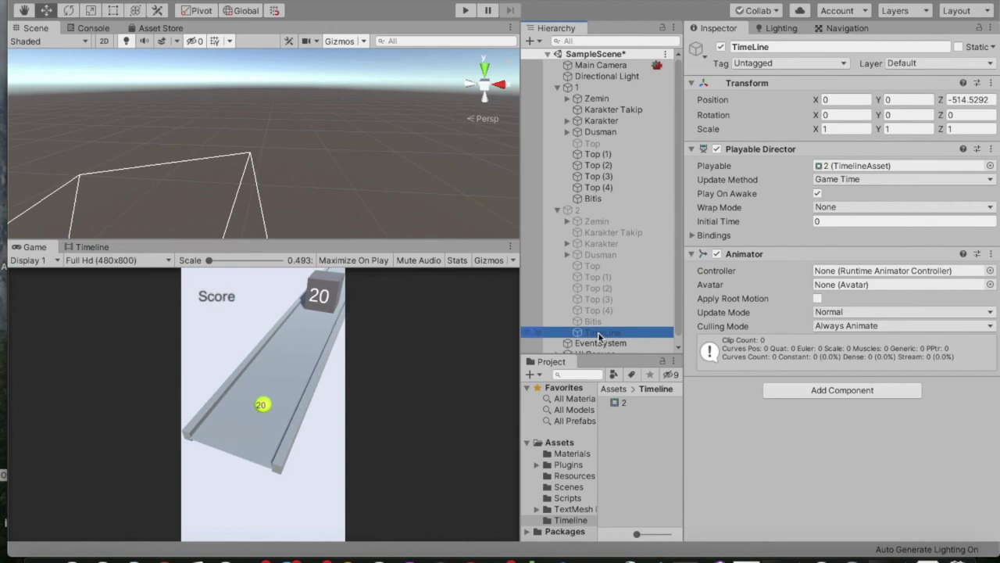
{"action": "left_click", "coordinate": [600, 211]}
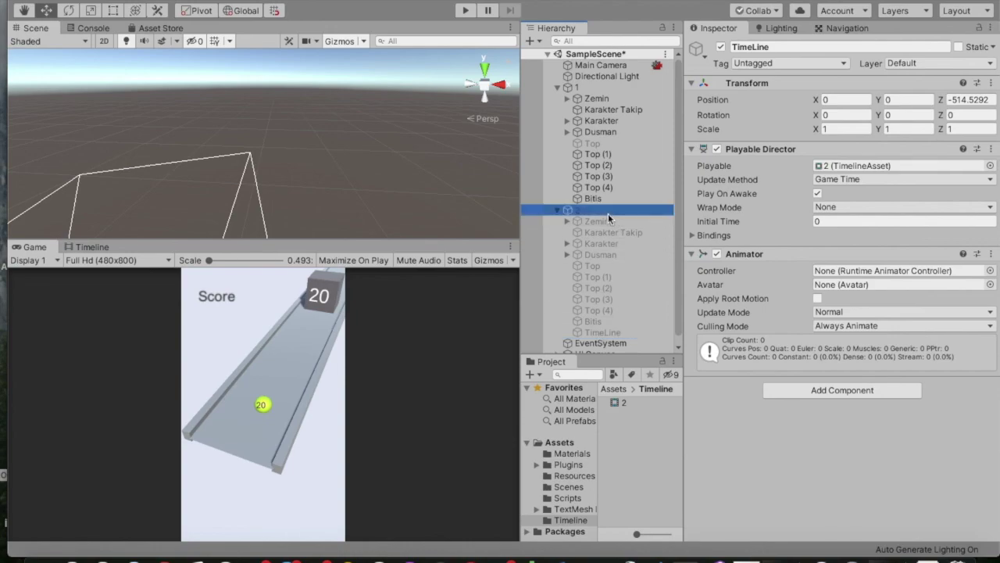
{"action": "left_click", "coordinate": [600, 88]}
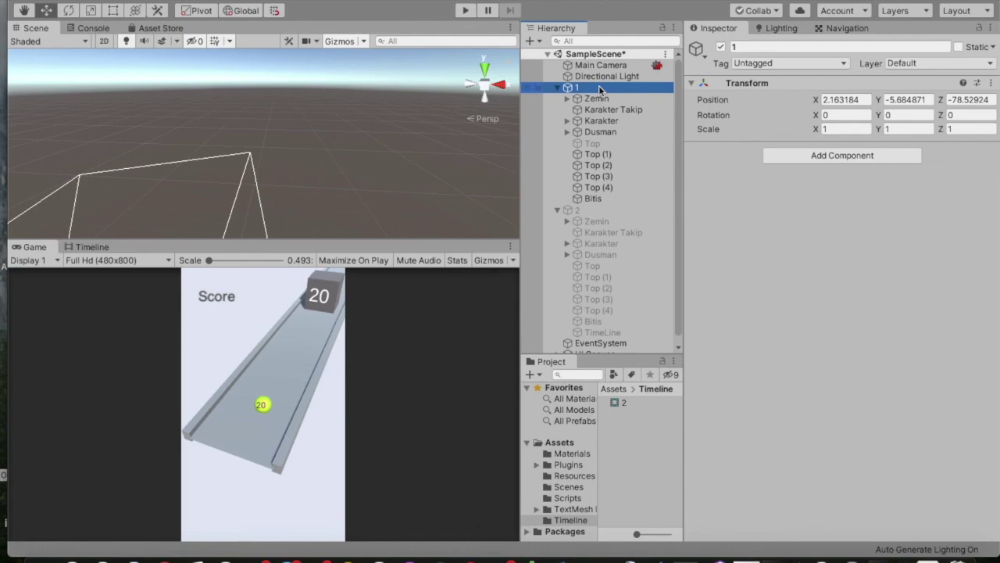